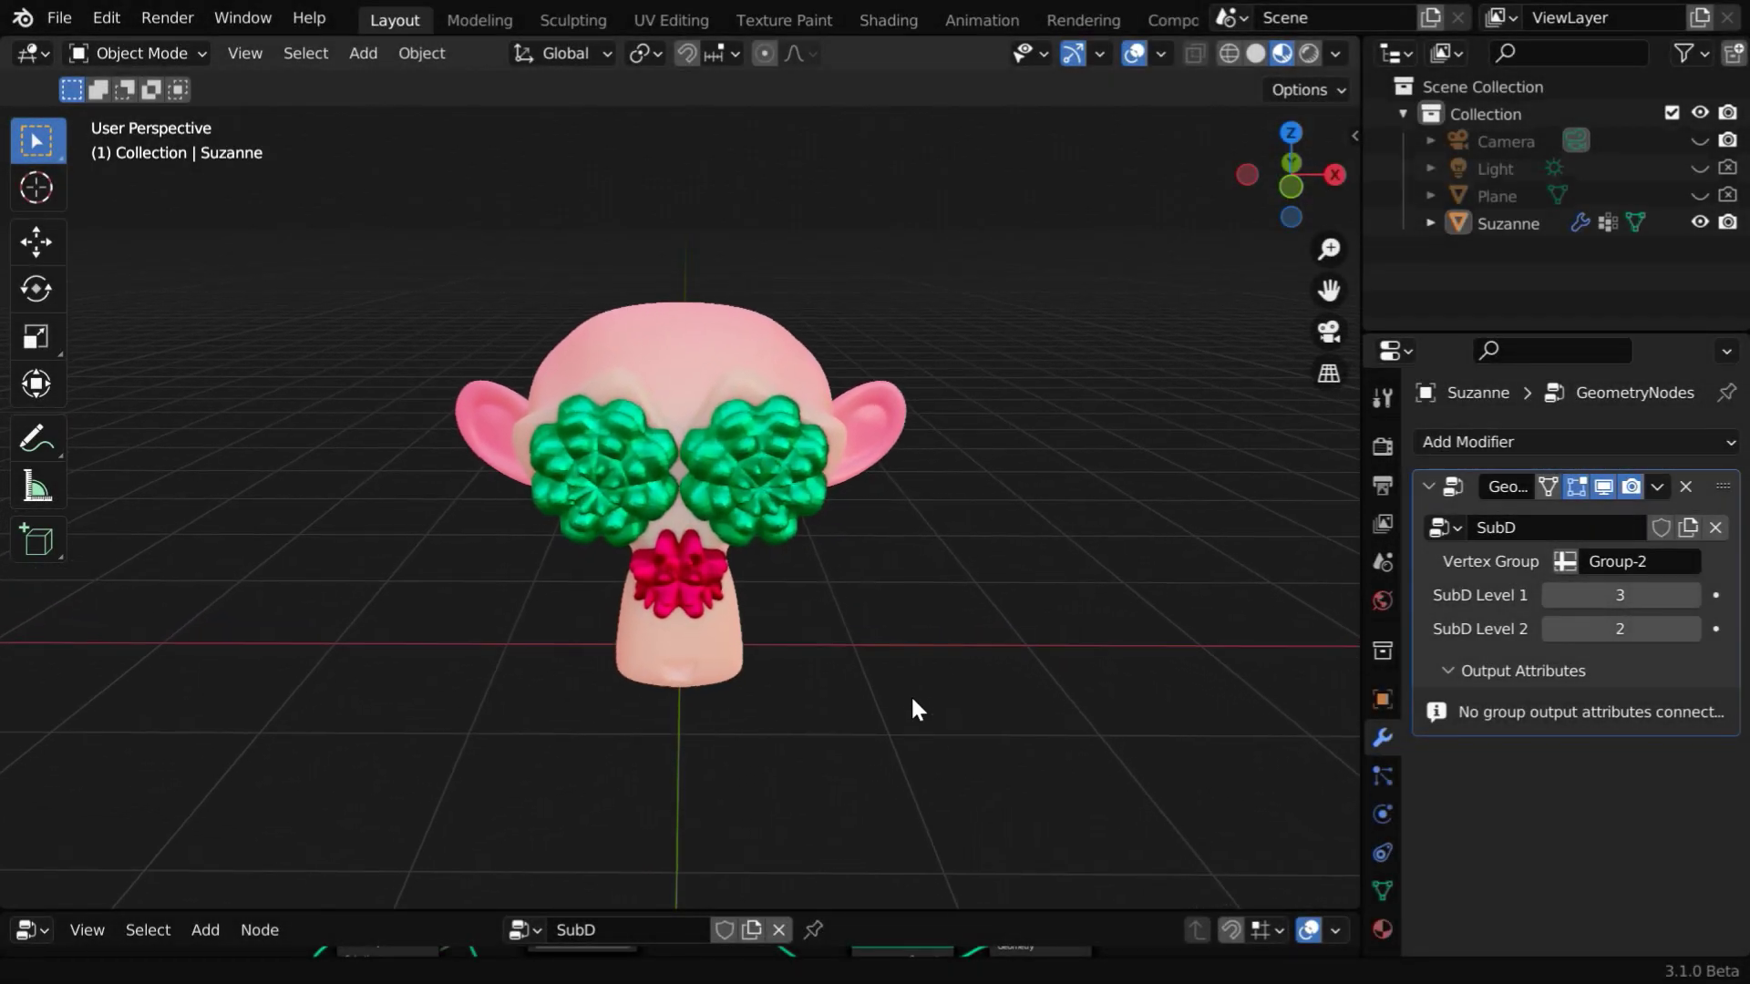
# Step: Orbit and zoom around the finished model and its SubD node graph to preview the result
pyautogui.moveTo(906, 686)
pyautogui.mouseDown(button='middle')
pyautogui.moveTo(867, 653)
pyautogui.moveTo(737, 707)
pyautogui.moveTo(902, 707)
pyautogui.moveTo(922, 682)
pyautogui.moveTo(893, 671)
pyautogui.mouseUp(button='middle')
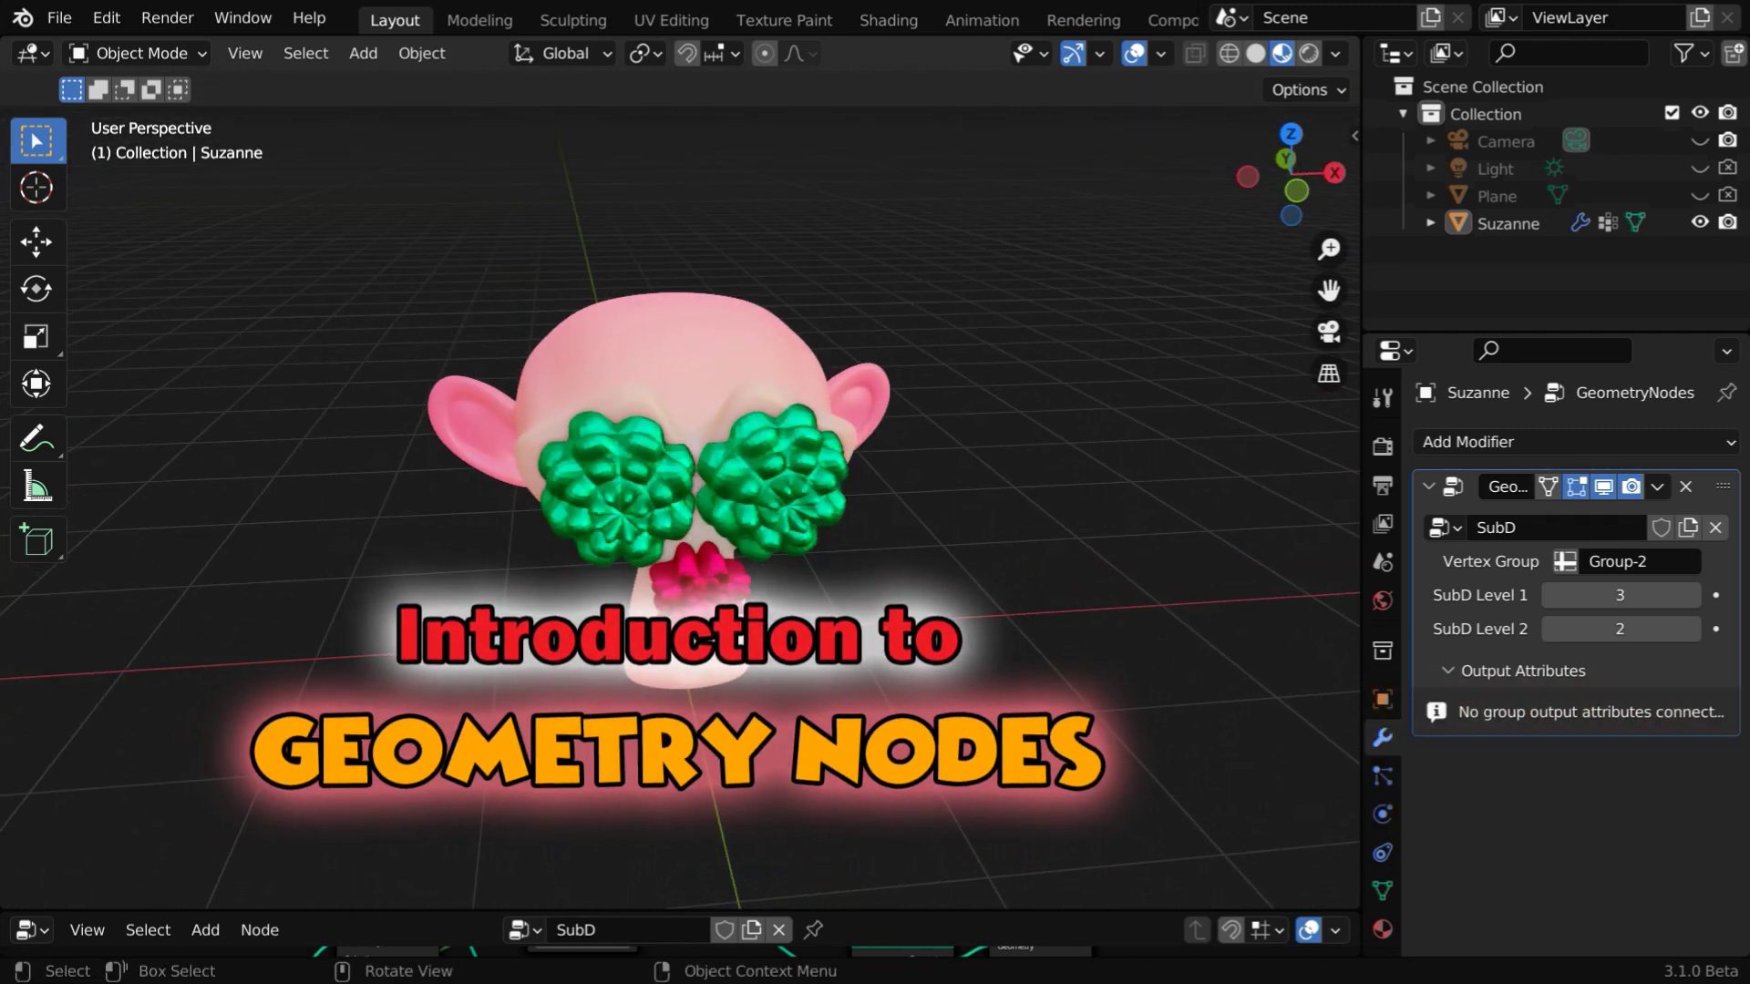
pyautogui.scroll(3, 651, 444)
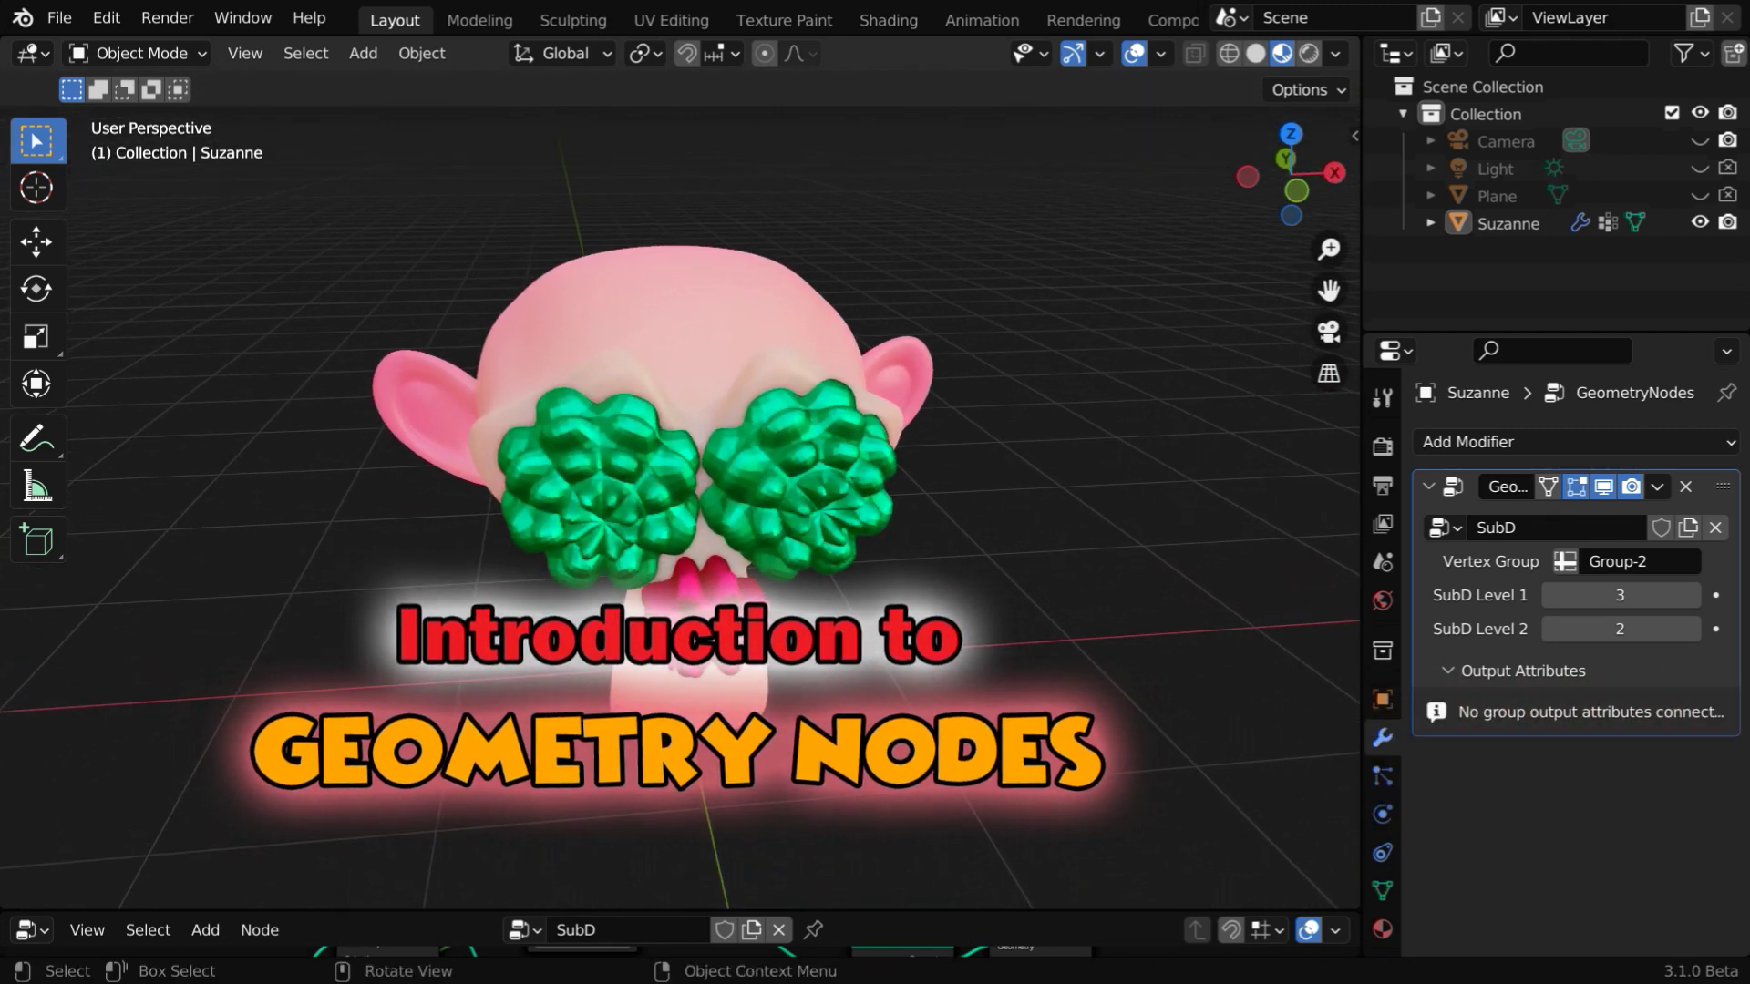
pyautogui.moveTo(747, 782); pyautogui.dragTo(1052, 726, button='middle')
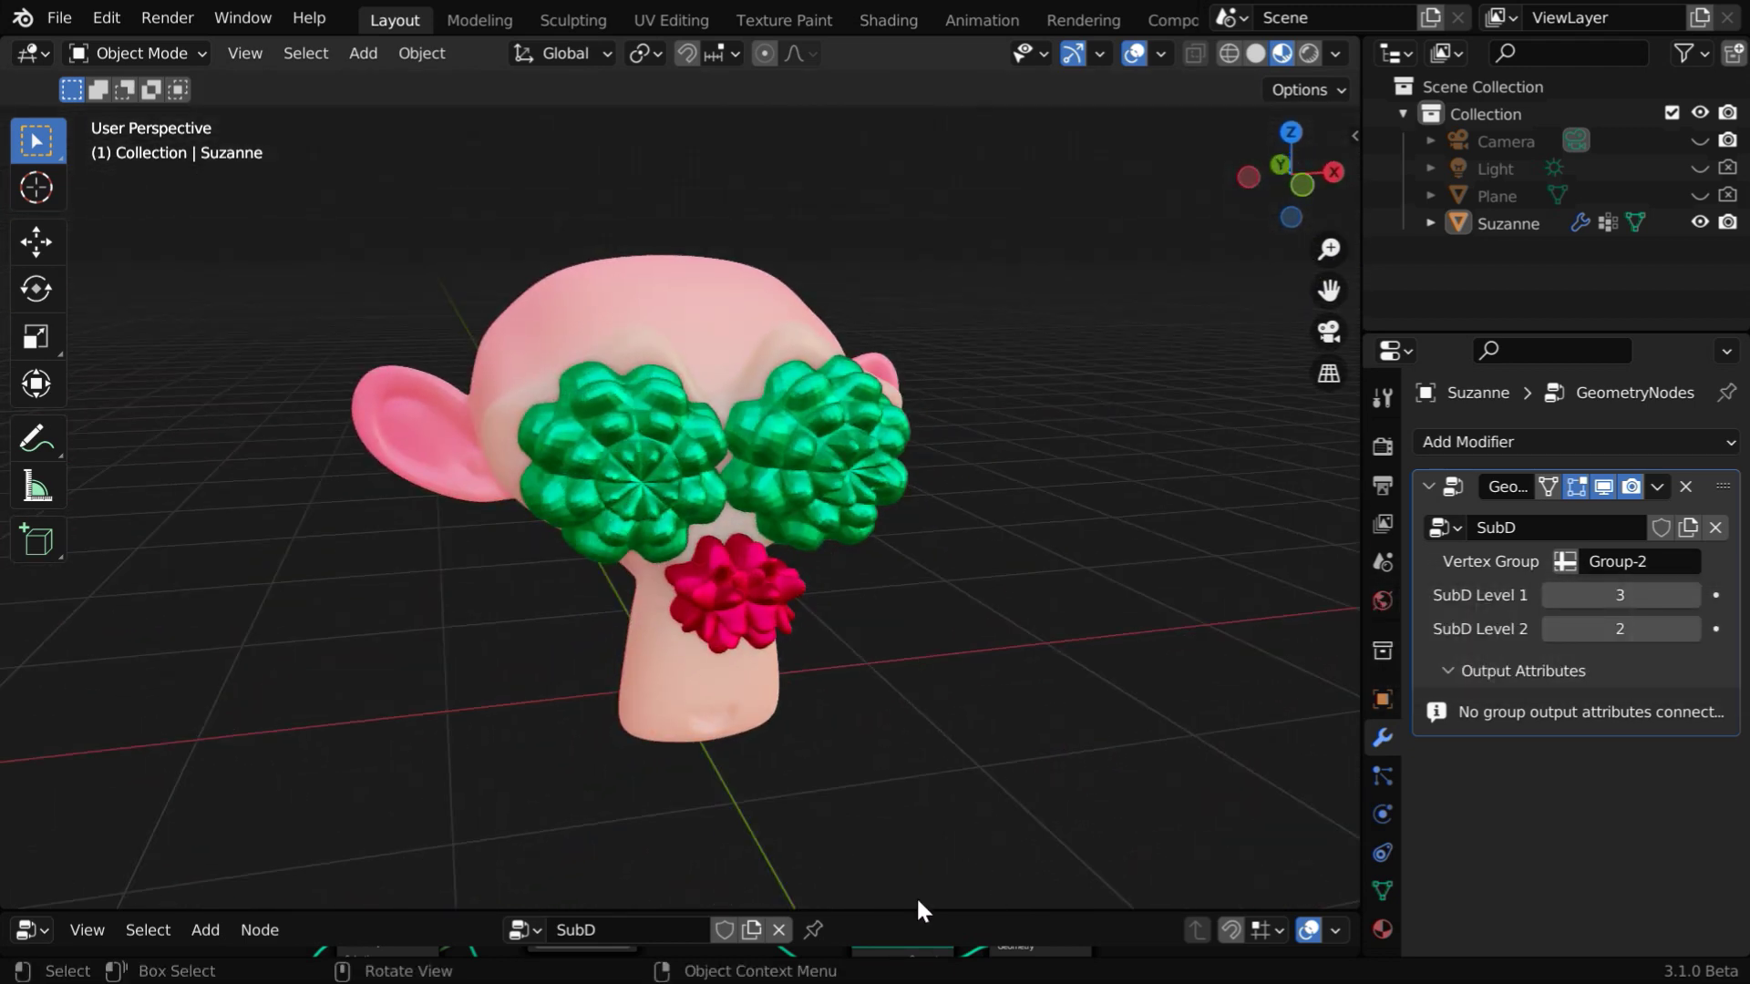
pyautogui.moveTo(911, 902); pyautogui.dragTo(910, 377)
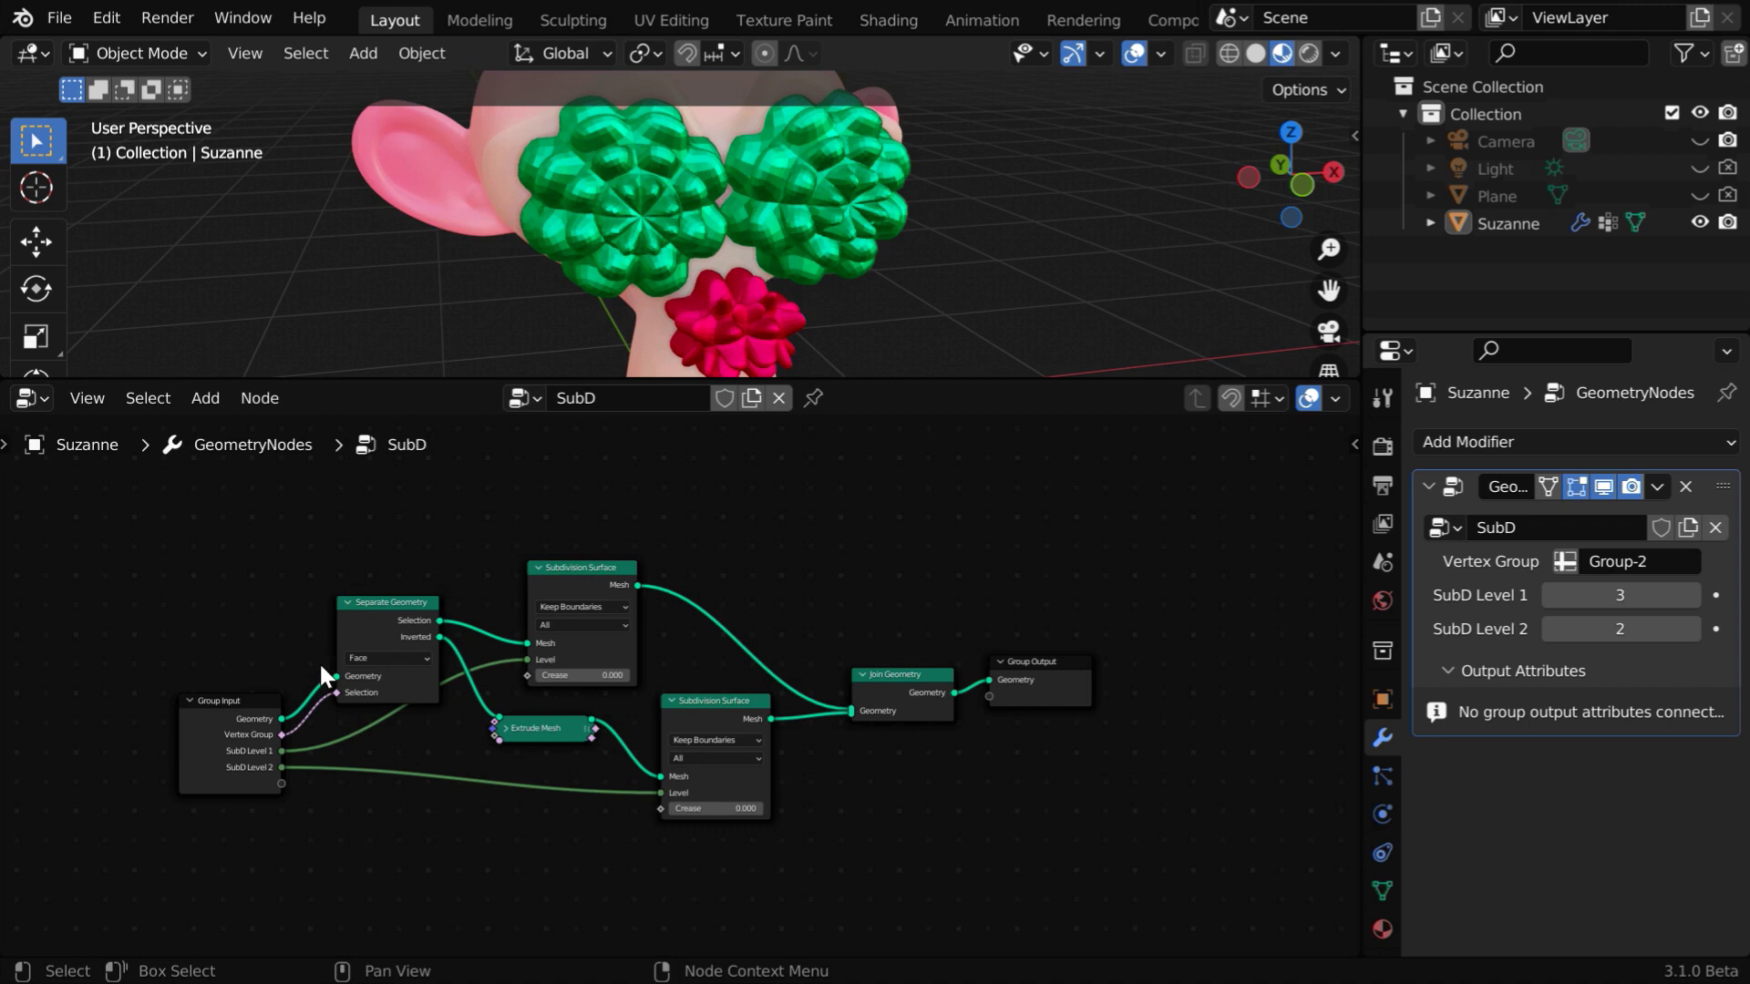
pyautogui.keyDown('ctrl'); pyautogui.moveTo(259, 751); pyautogui.dragTo(411, 727, button='middle'); pyautogui.keyUp('ctrl')
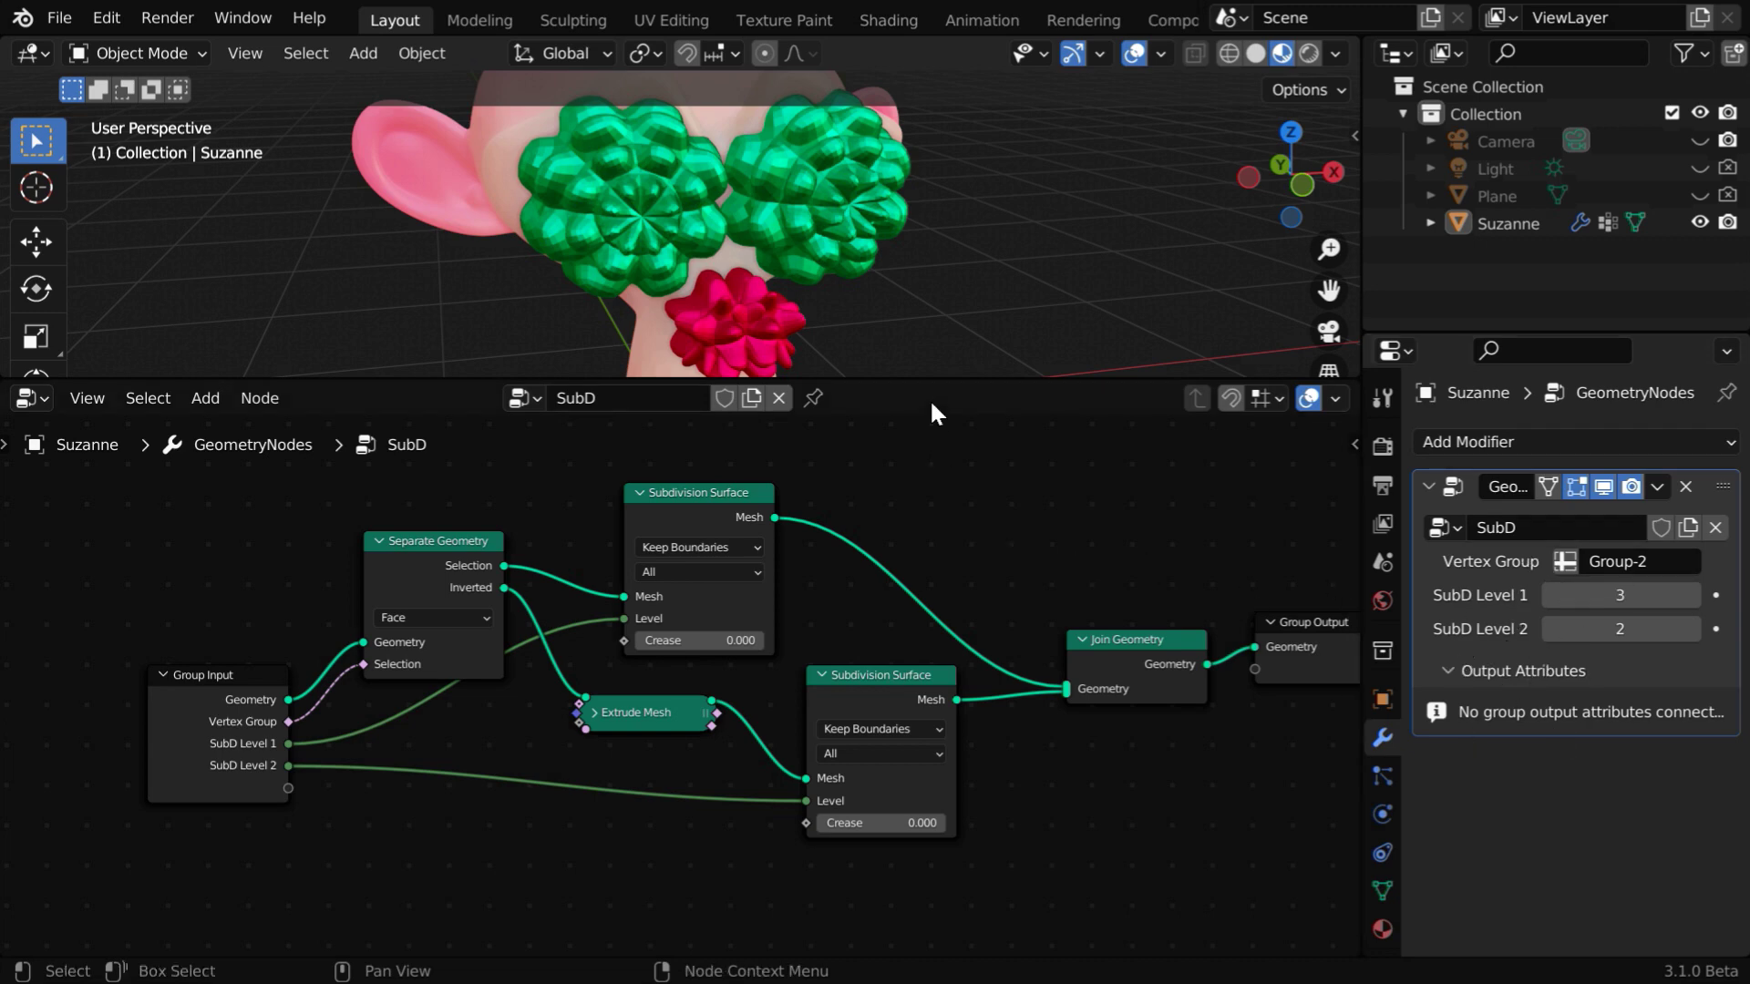
pyautogui.moveTo(930, 379); pyautogui.dragTo(914, 964)
pyautogui.moveTo(904, 724); pyautogui.dragTo(943, 756, button='middle')
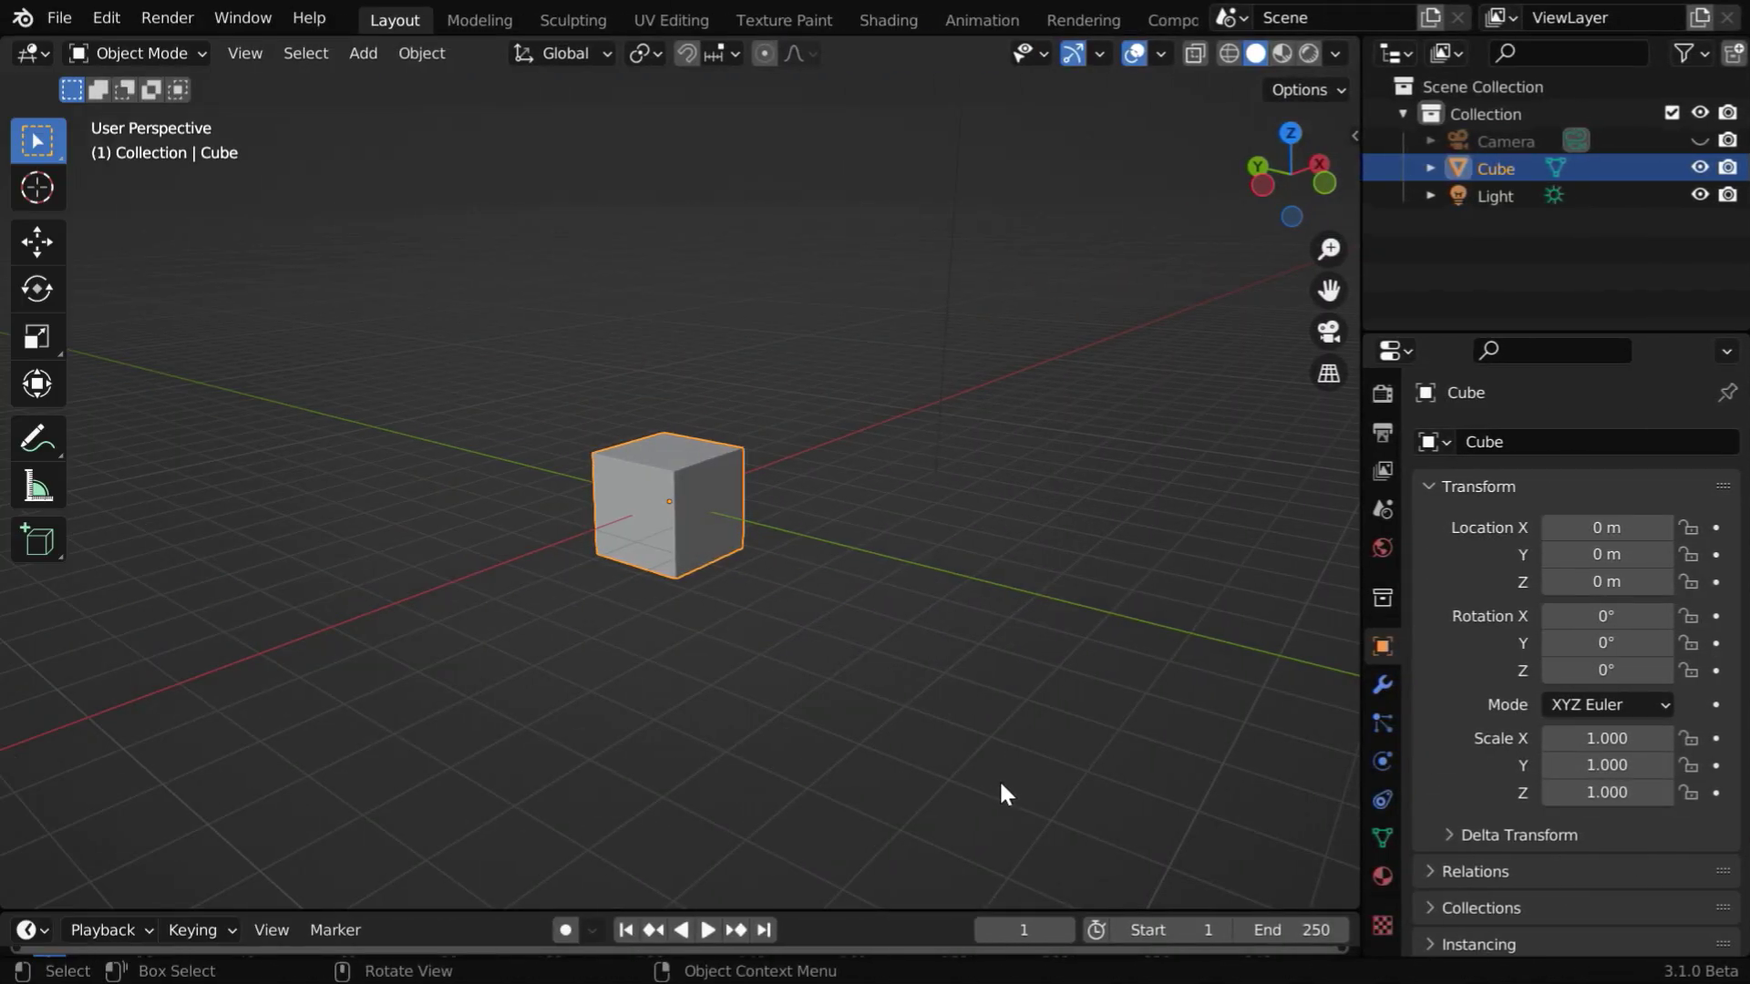
# Step: Delete the default cube and add a Suzanne monkey head mesh
pyautogui.press('x')
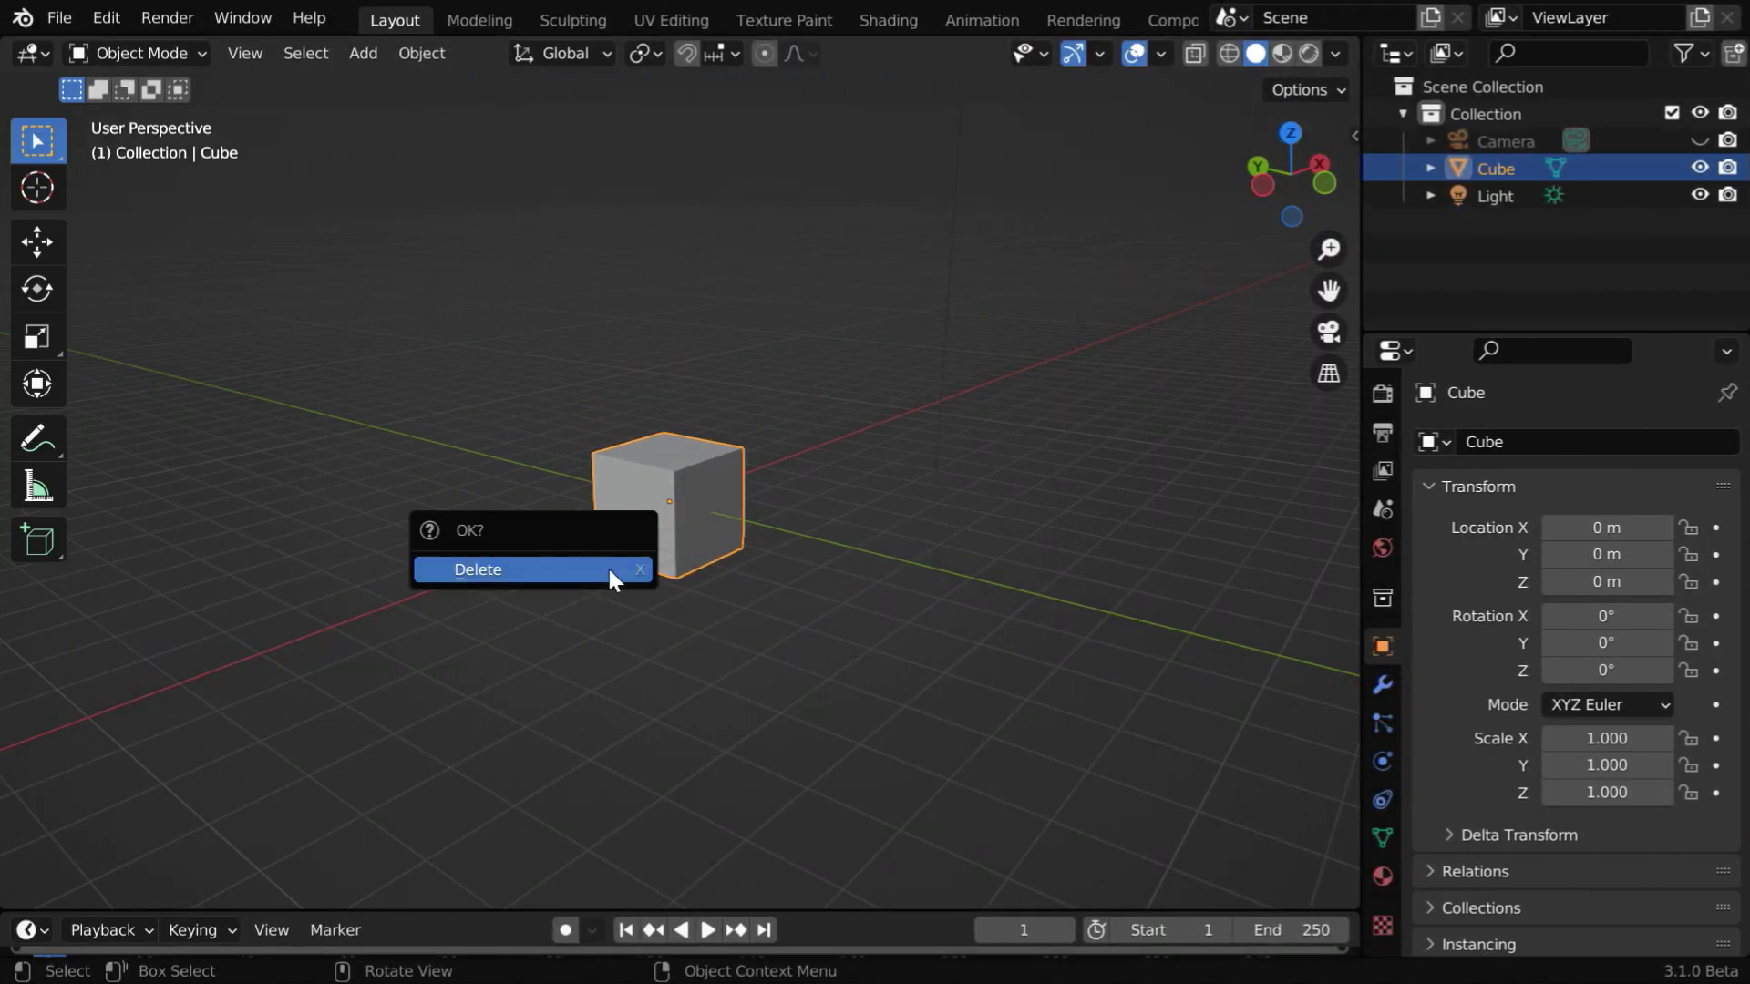
pyautogui.click(606, 567)
pyautogui.click(369, 57)
pyautogui.moveTo(401, 80)
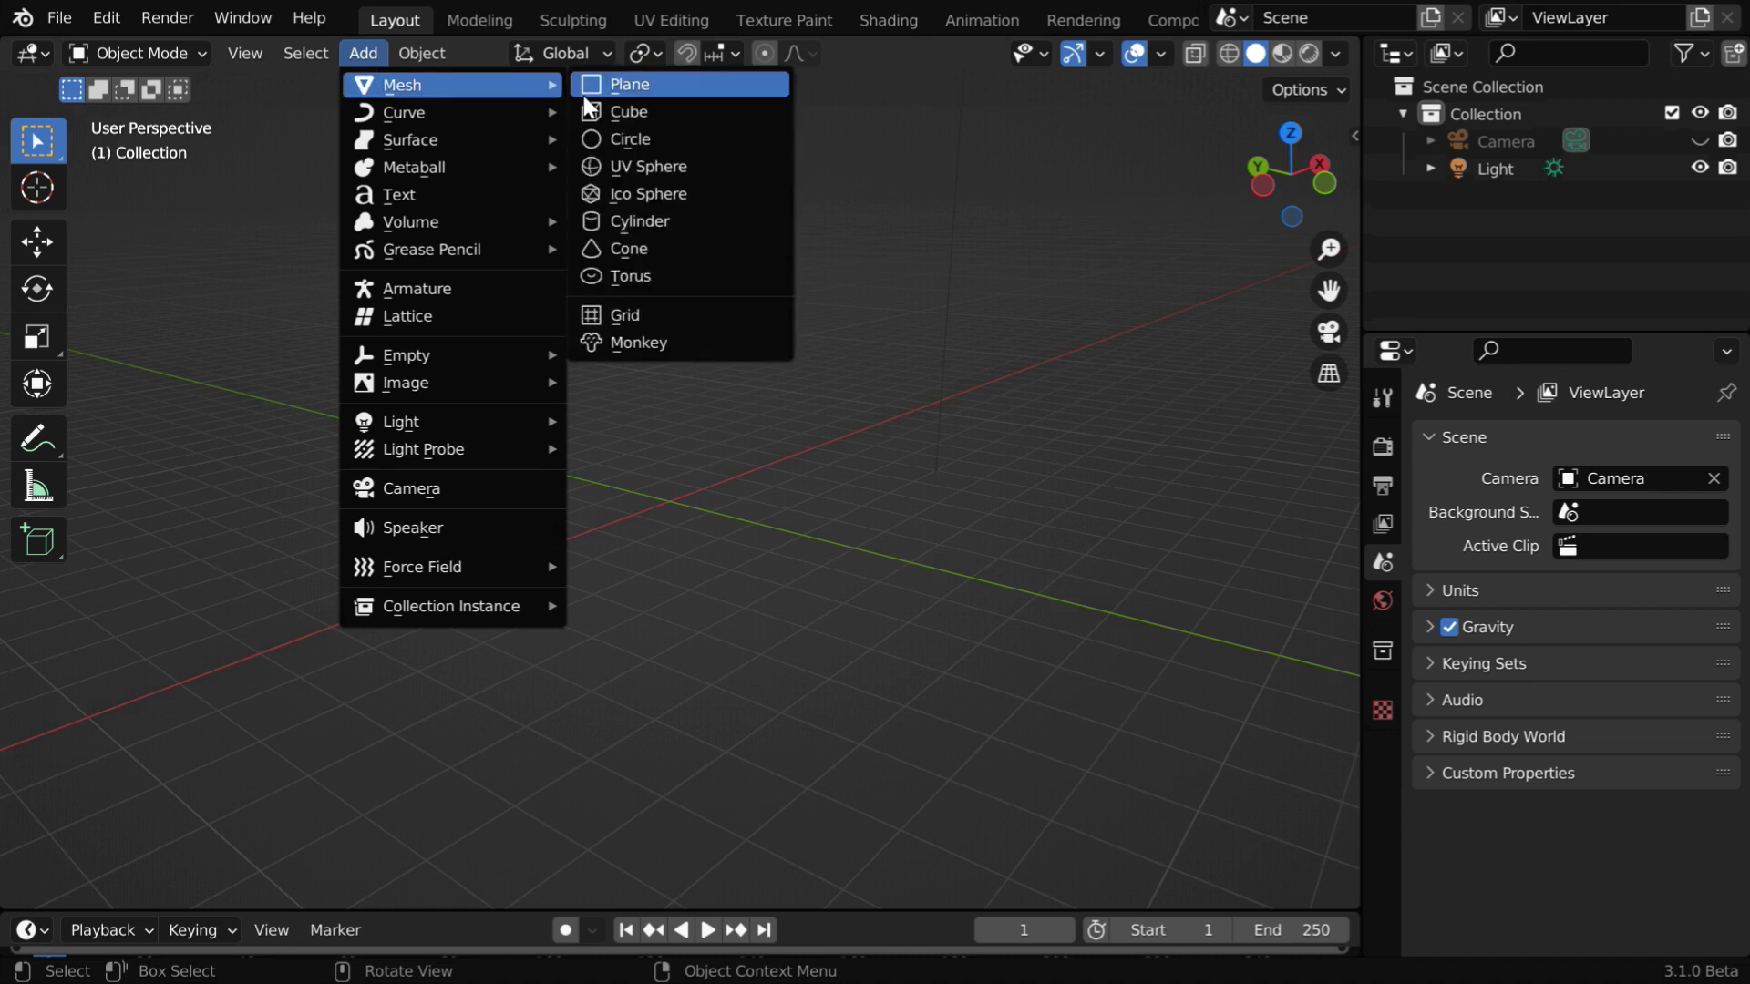
pyautogui.click(629, 339)
# Step: Raise Suzanne 1 m along Z and orbit to a near-front view
pyautogui.scroll(5, 742, 715)
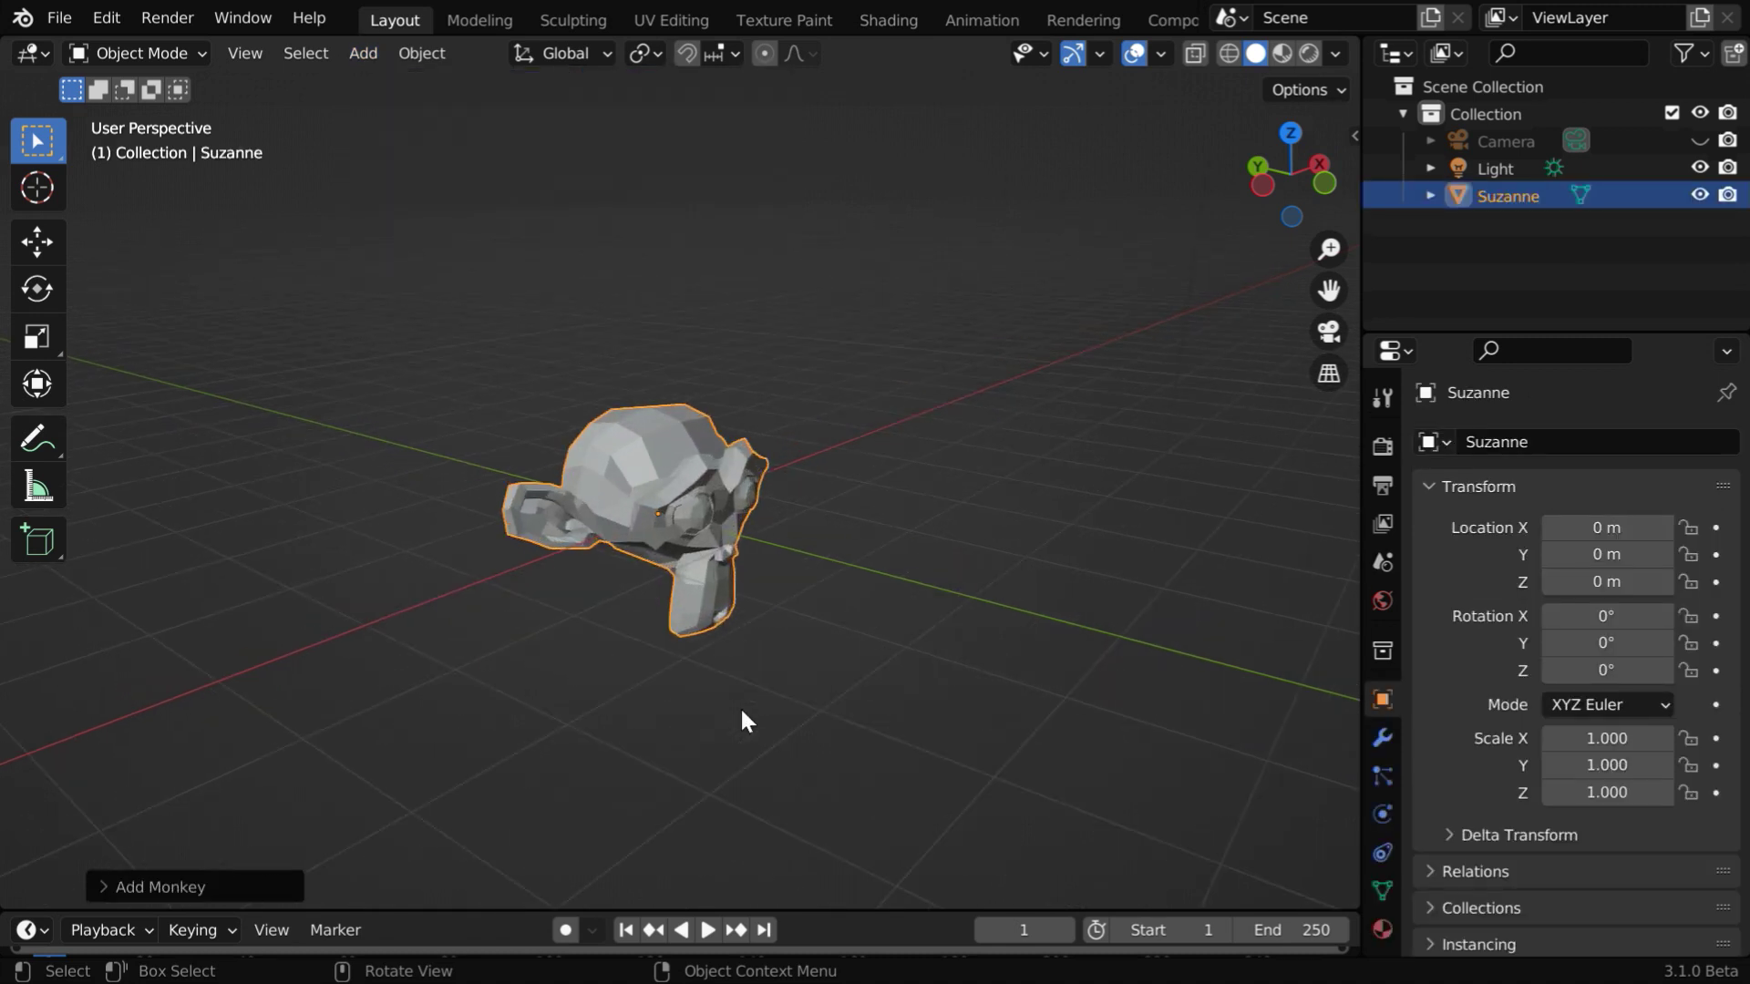
pyautogui.write('gz1')
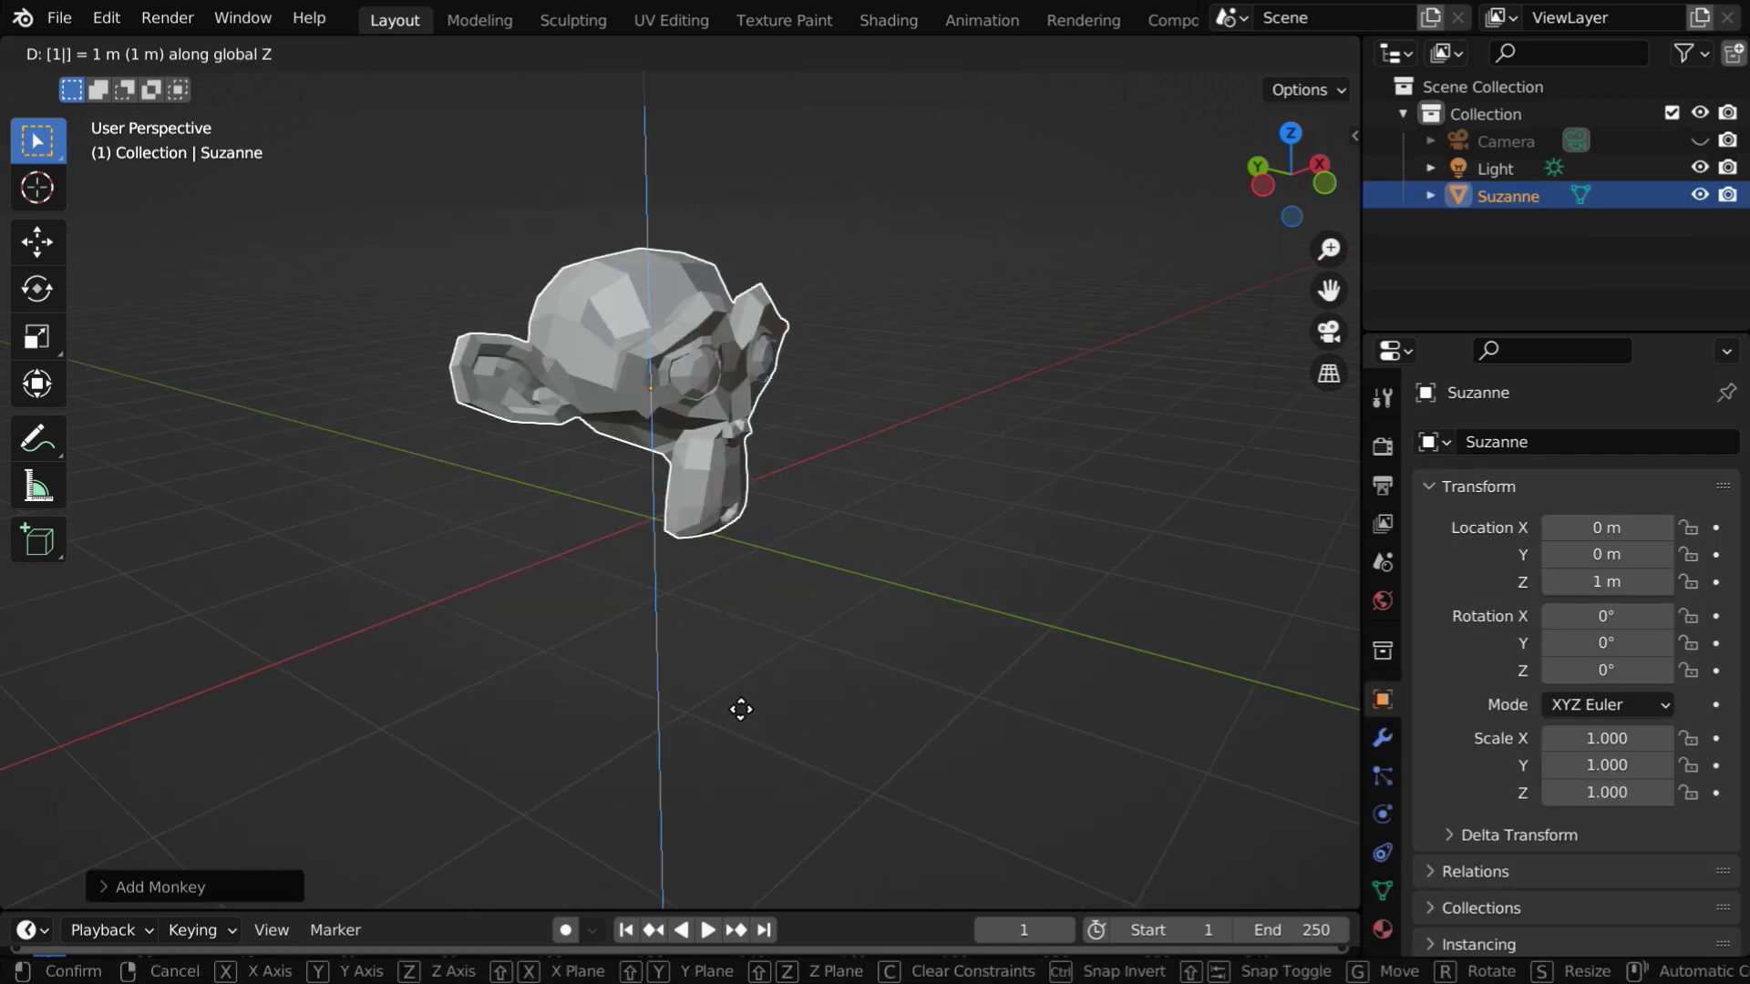
pyautogui.press('Return')
pyautogui.scroll(2, 741, 709)
pyautogui.moveTo(820, 720); pyautogui.dragTo(693, 708, button='middle')
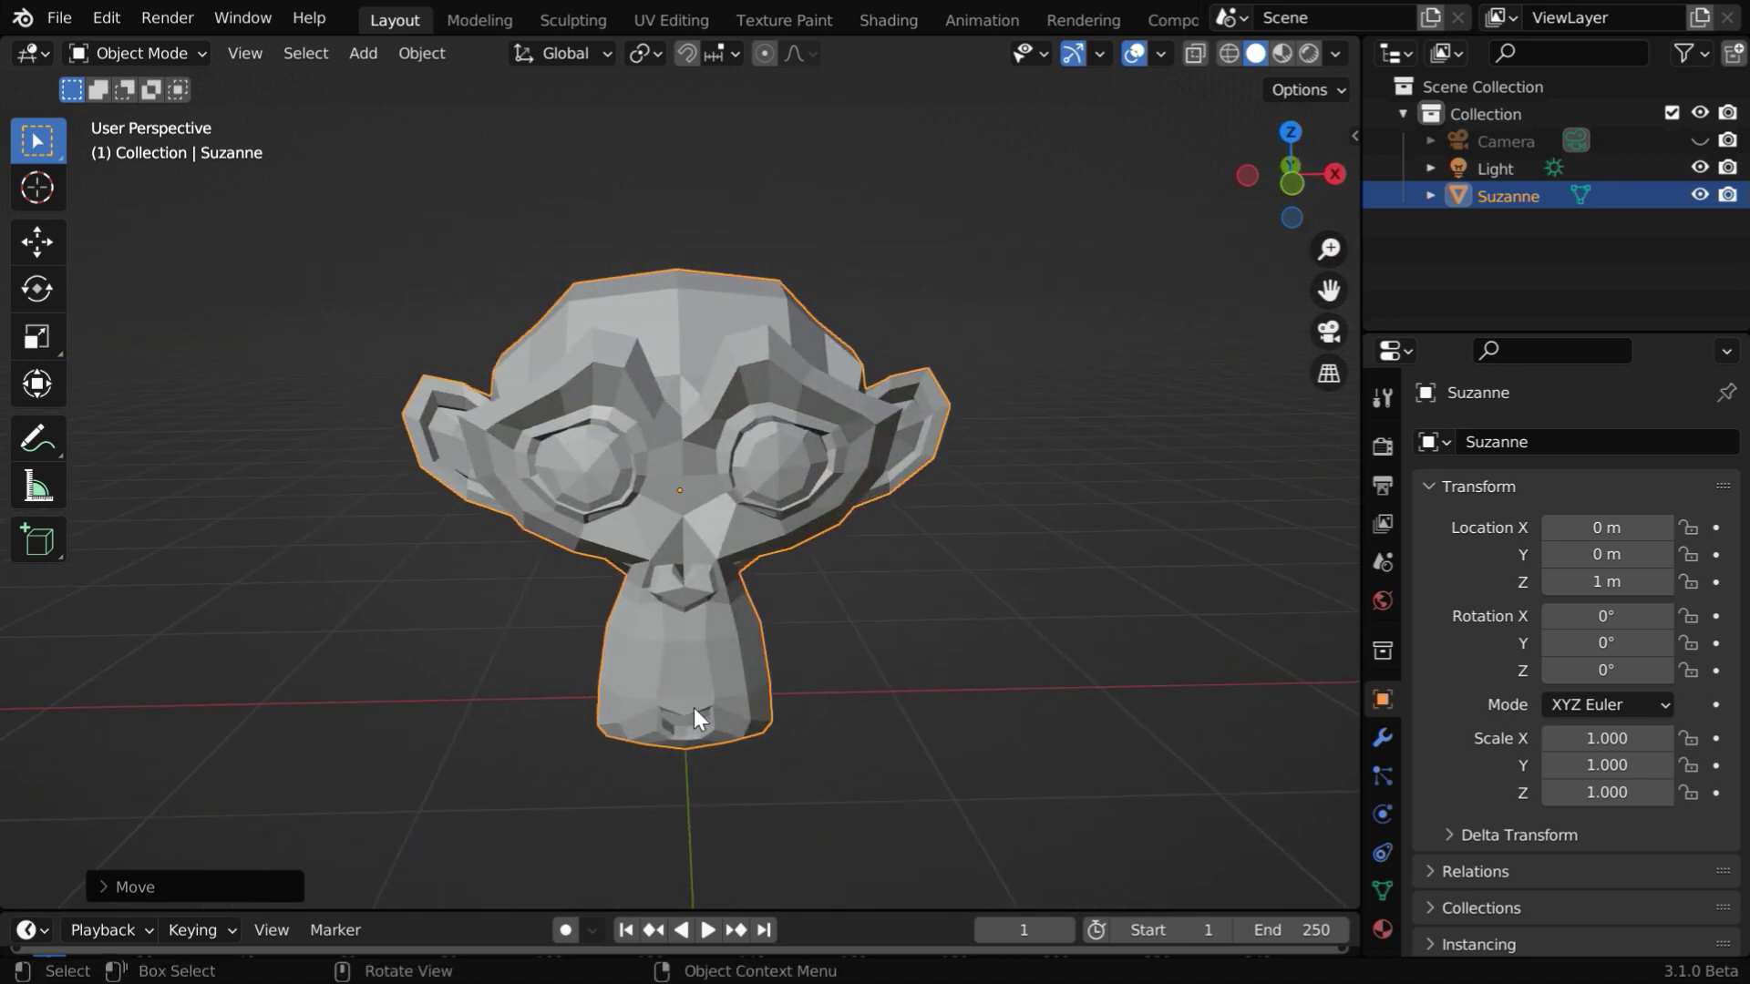
pyautogui.click(40, 46)
# Step: Toggle Suzanne into Edit Mode and back, then show its modifier settings
pyautogui.press('Tab')
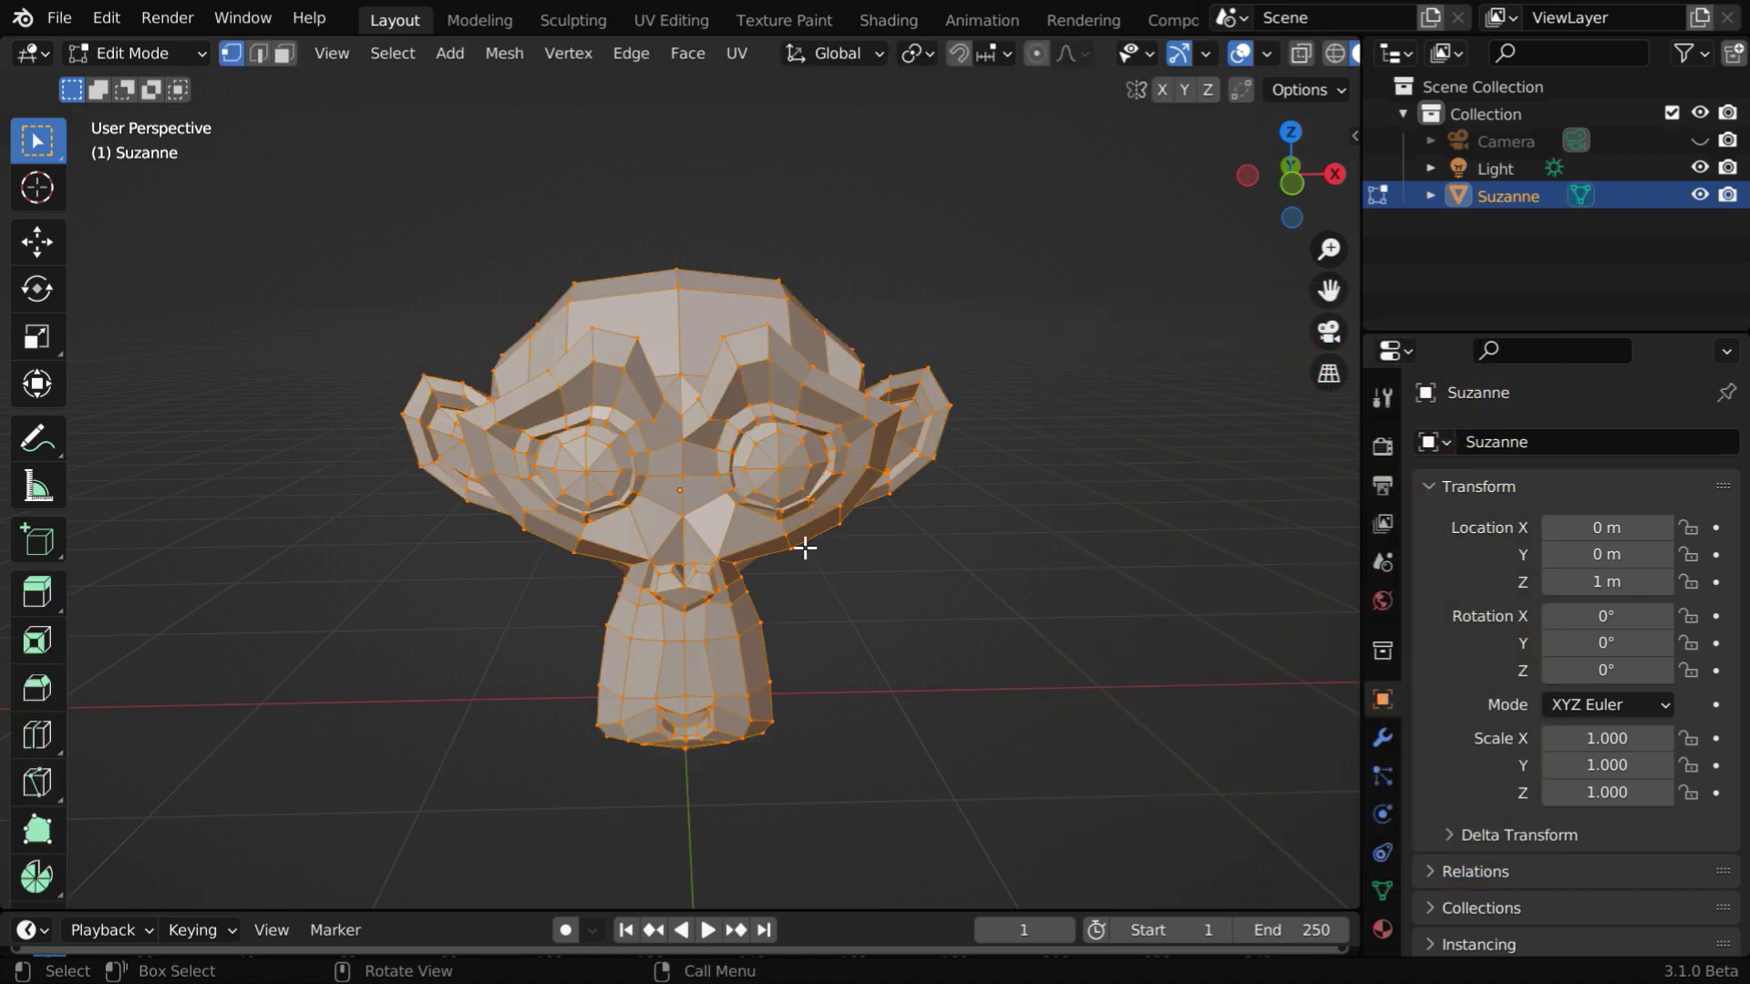
pyautogui.press('Tab')
pyautogui.click(1383, 734)
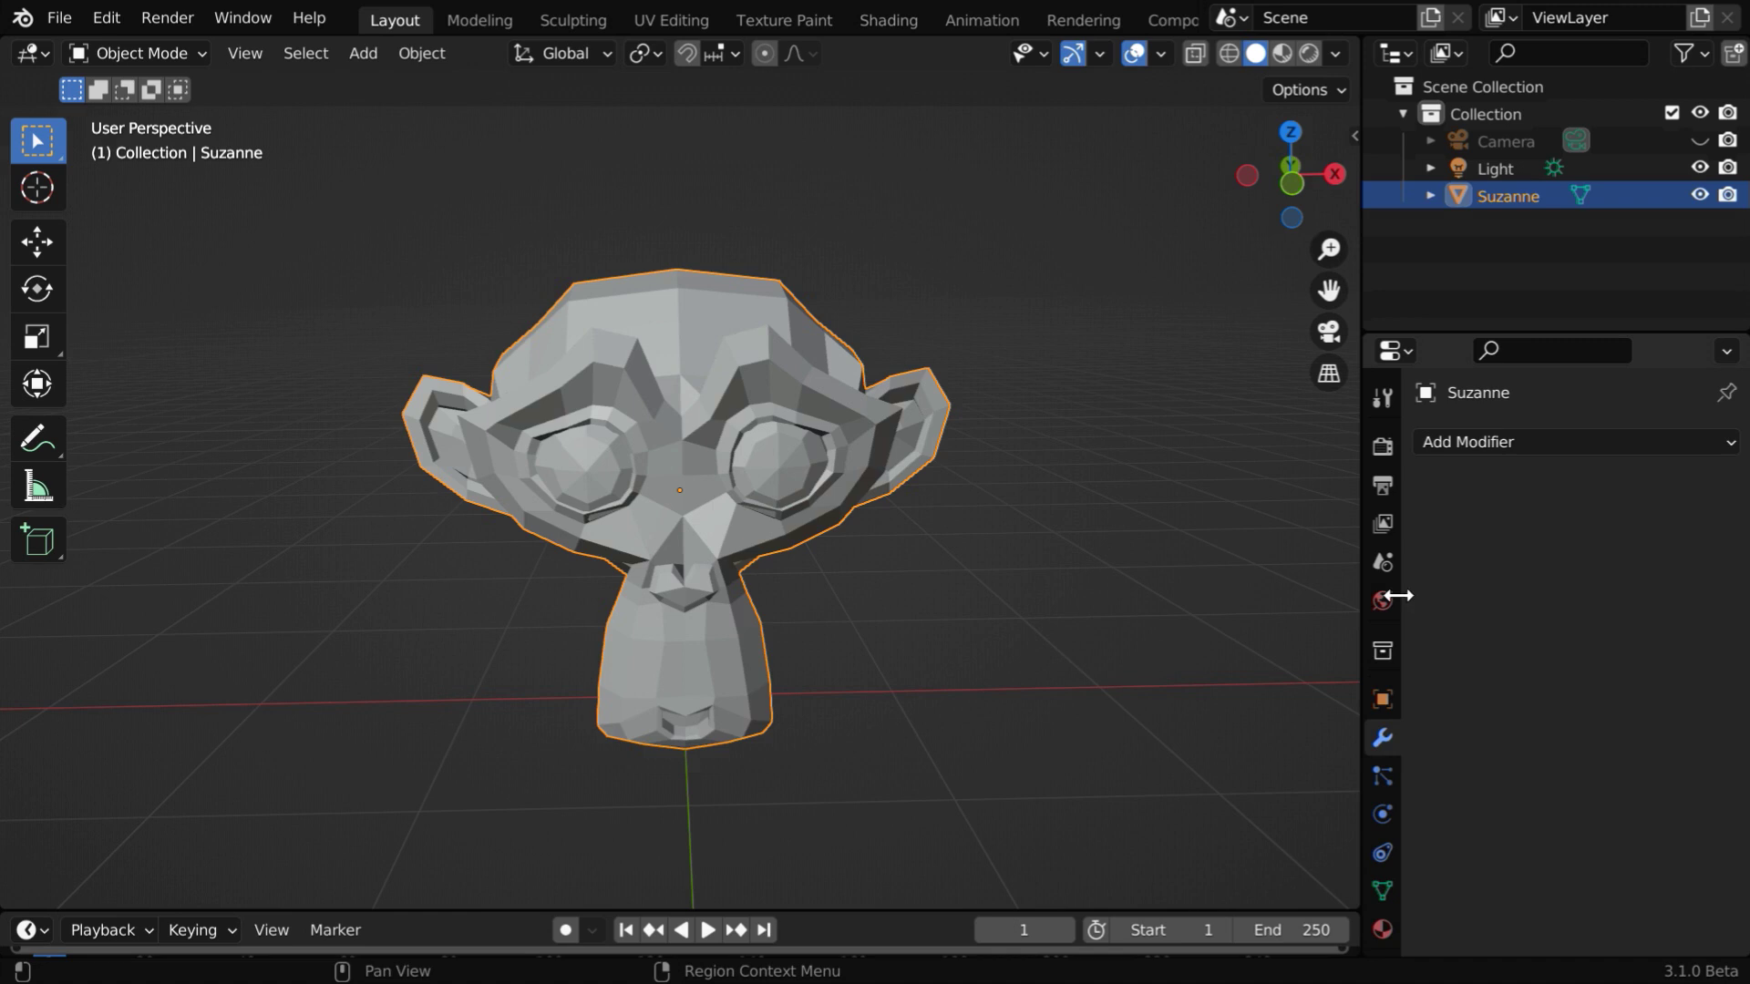
pyautogui.click(1460, 441)
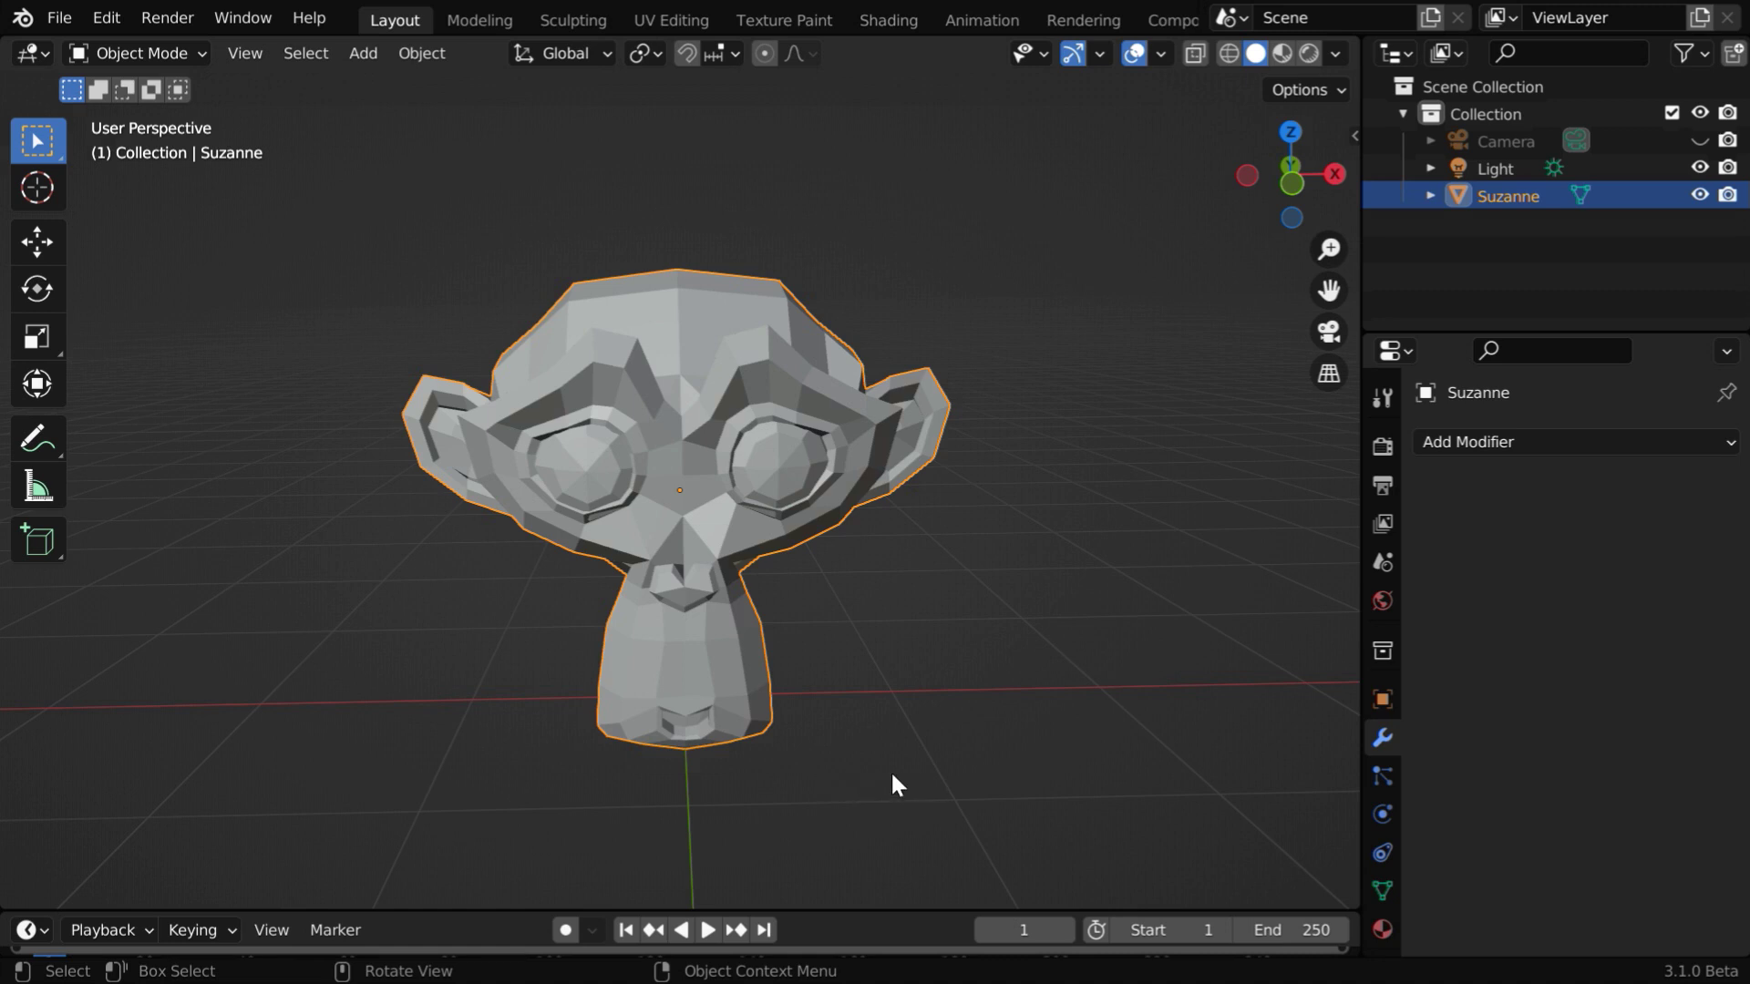
# Step: Add a trial Subdivision Surface modifier at viewport level 2, then remove it
pyautogui.click(1471, 445)
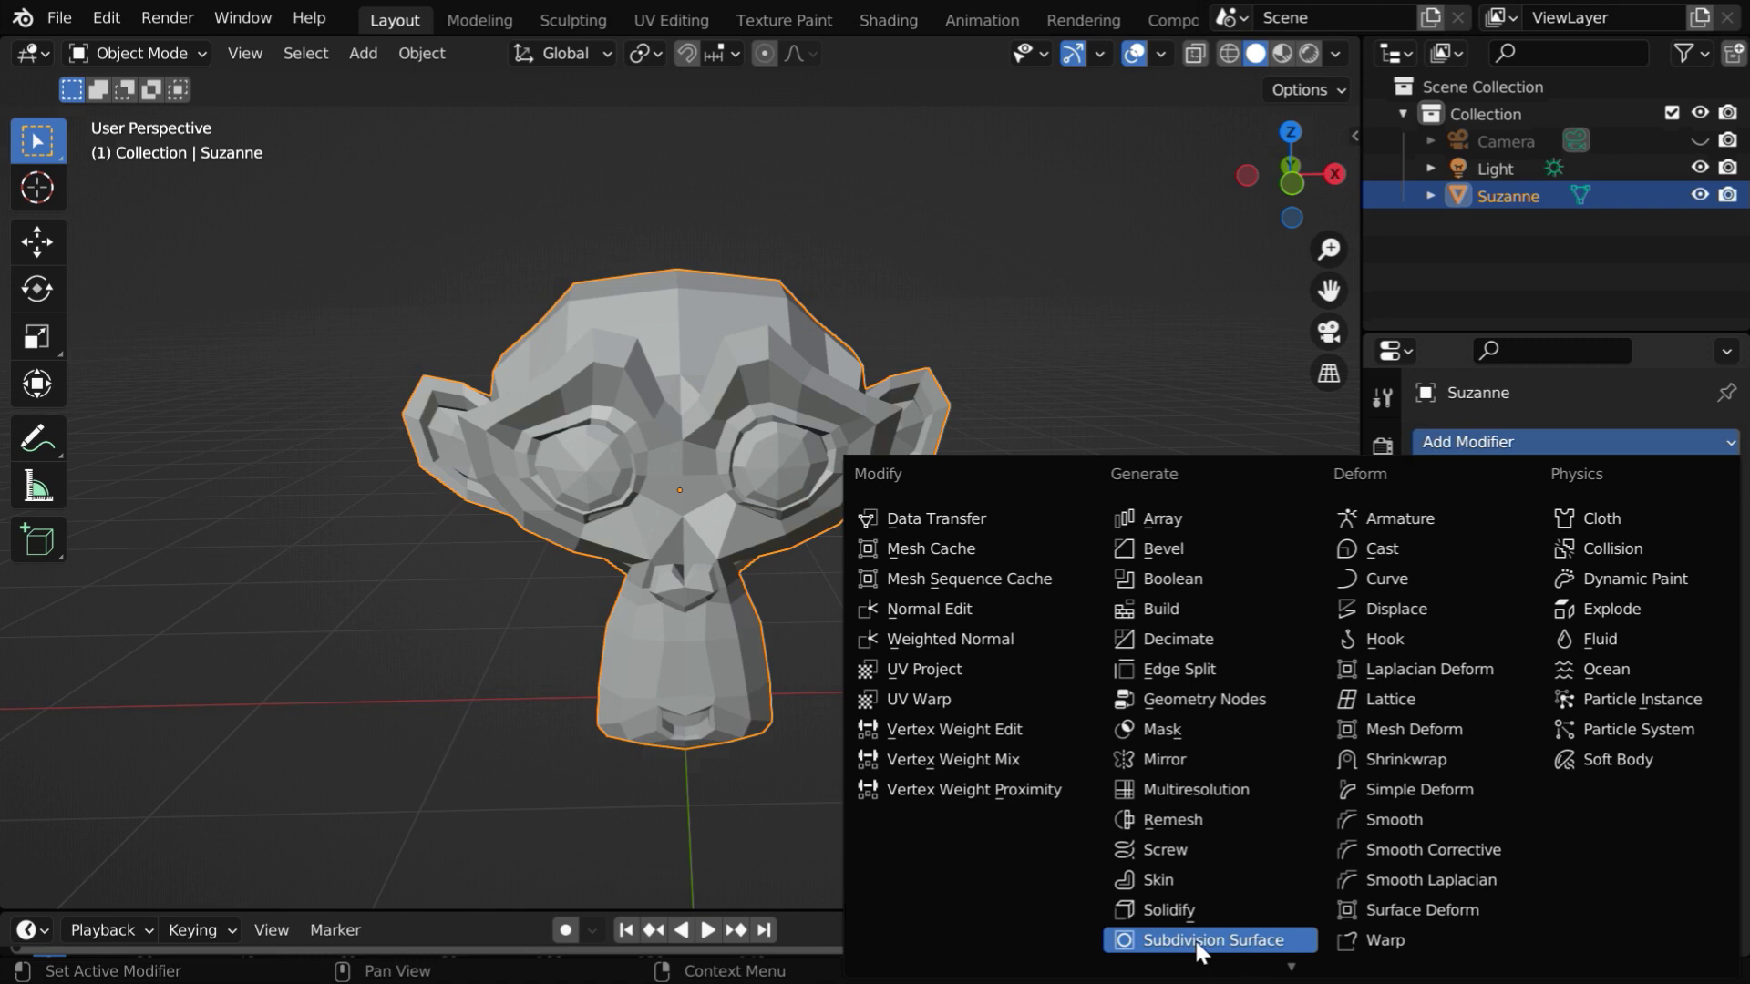
pyautogui.click(1245, 943)
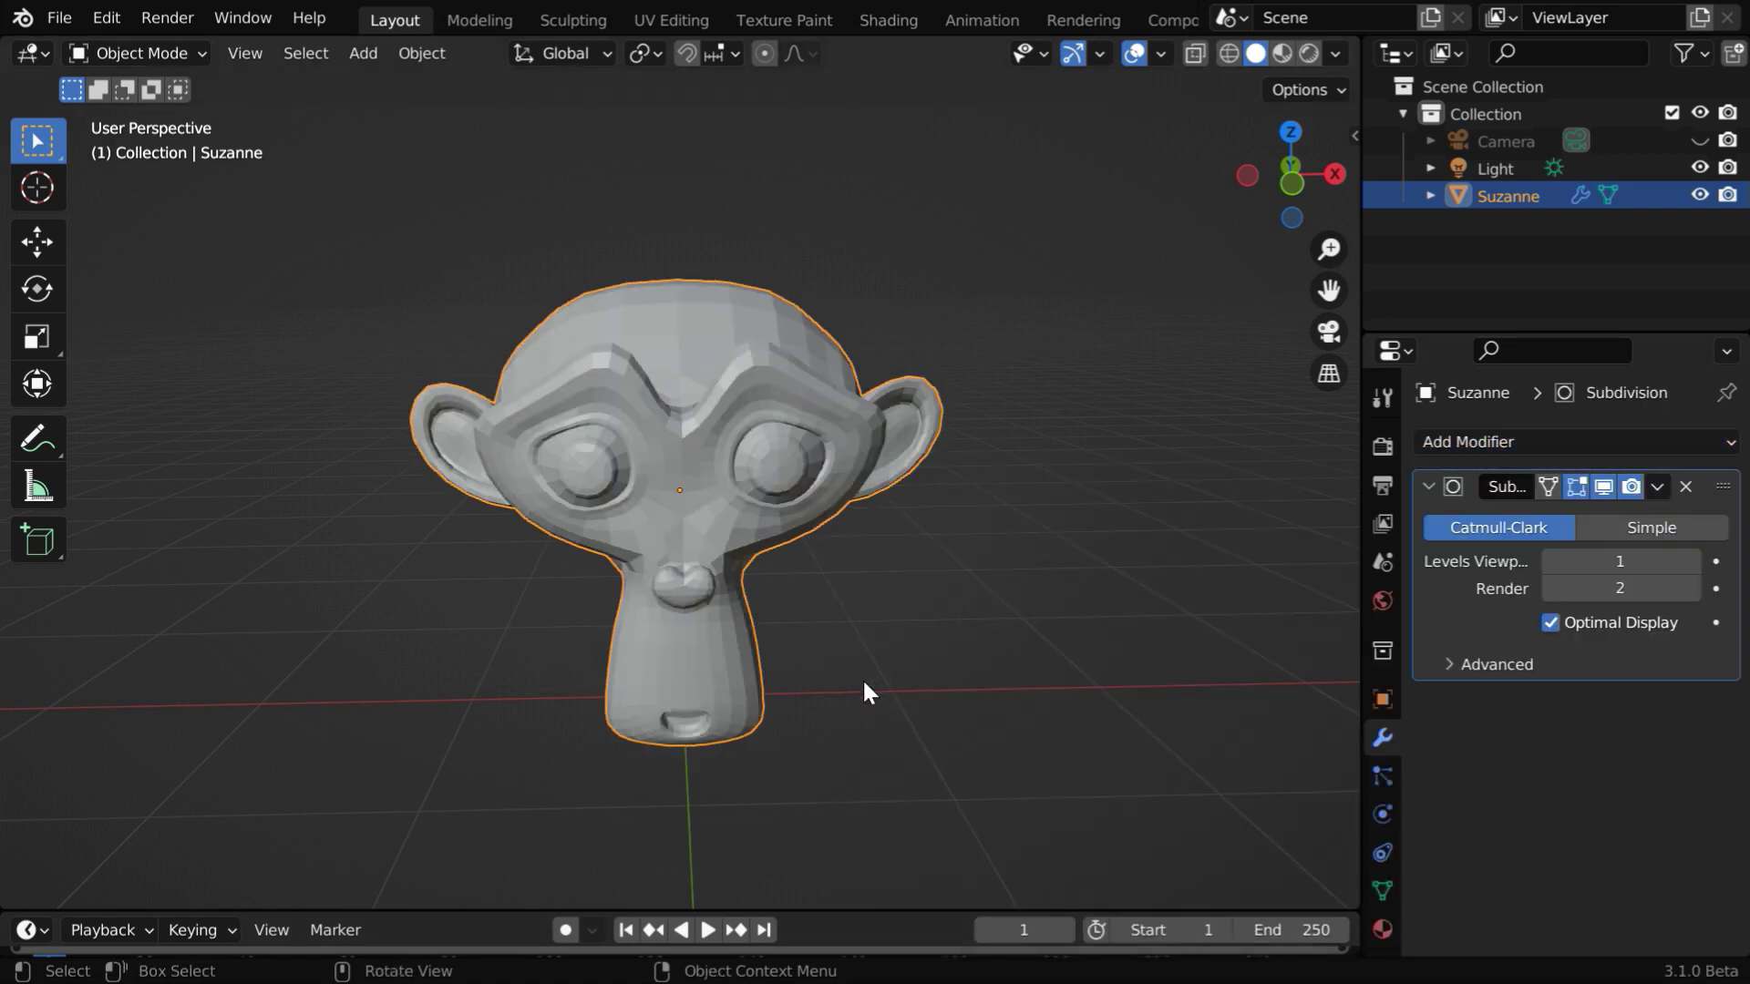
pyautogui.click(1693, 562)
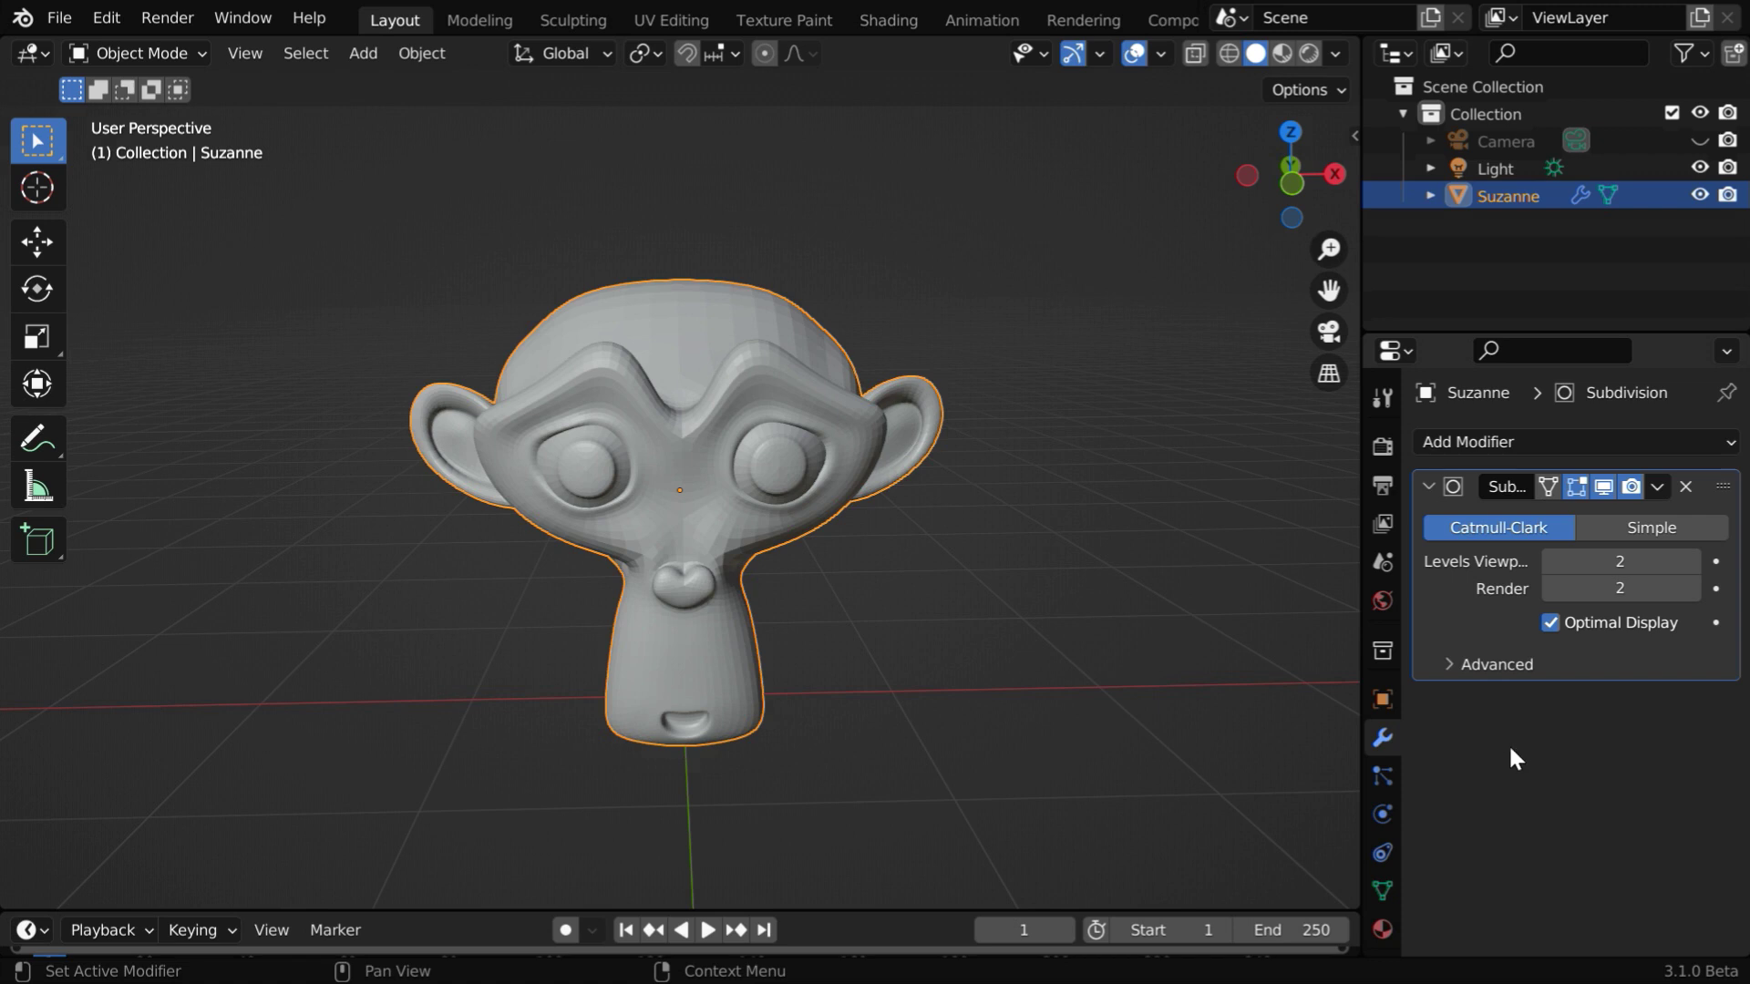
pyautogui.click(1685, 486)
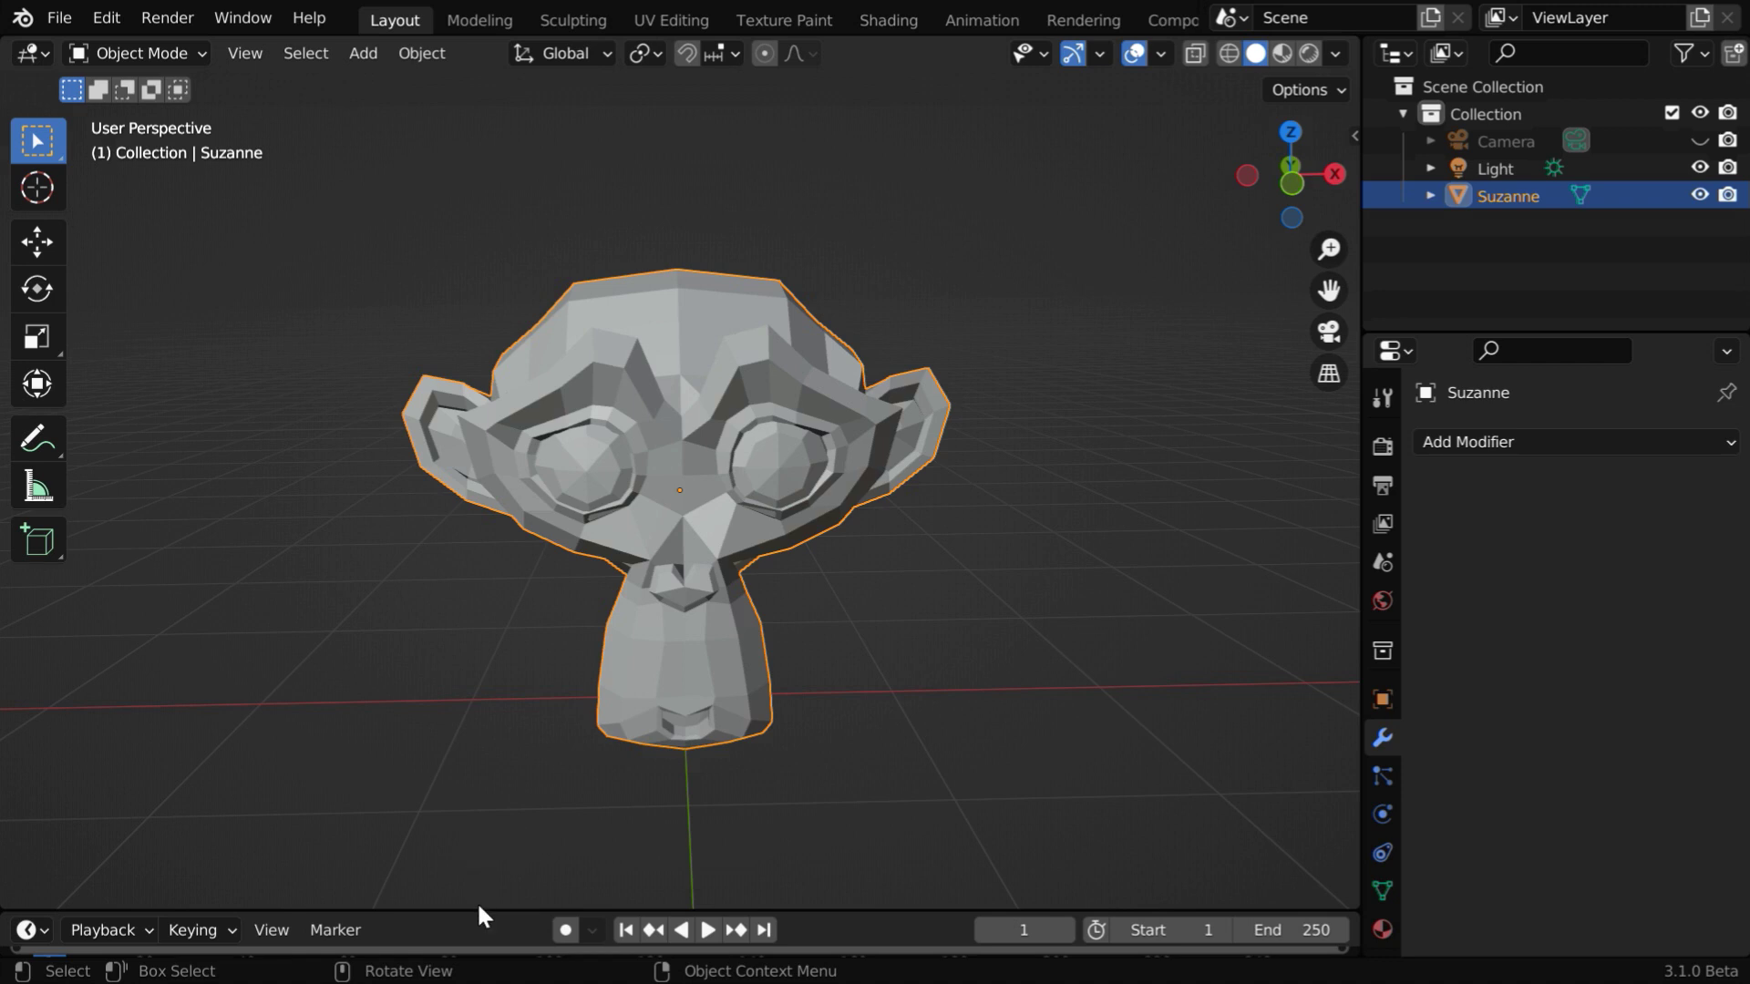
# Step: Enlarge the timeline area and turn it into a Geometry Node Editor with the sidebar hidden
pyautogui.moveTo(480, 909); pyautogui.dragTo(465, 509)
pyautogui.scroll(-1, 605, 419)
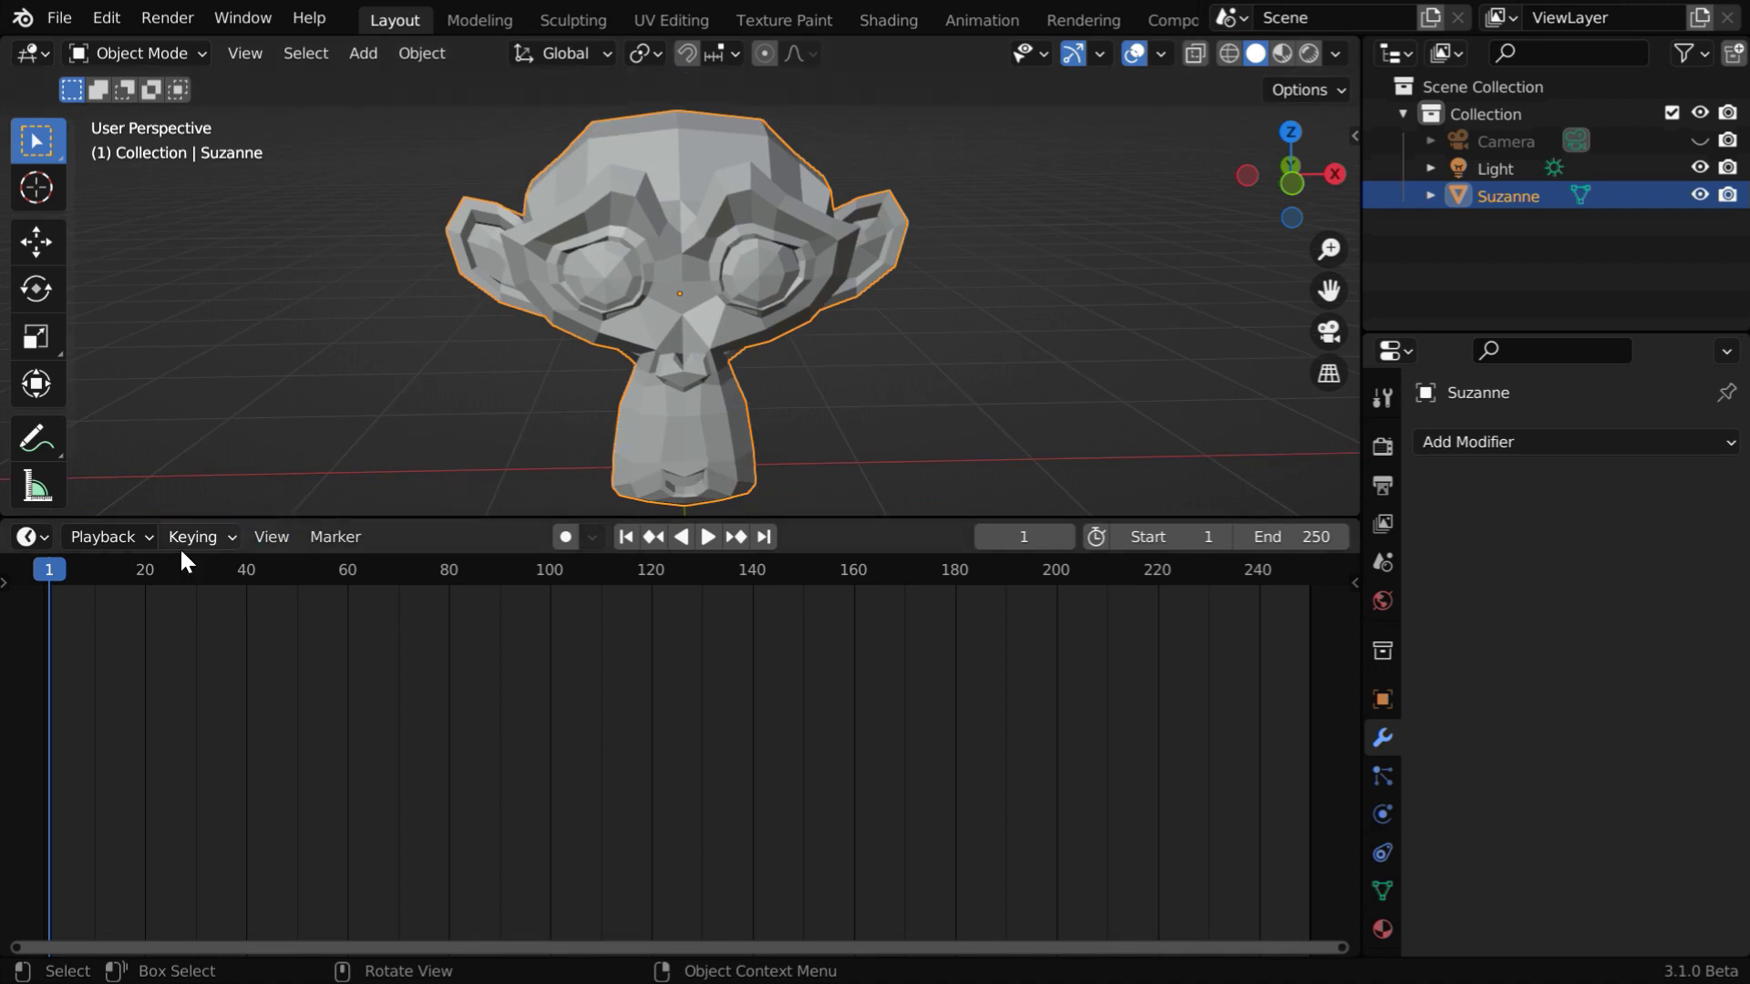
pyautogui.click(30, 538)
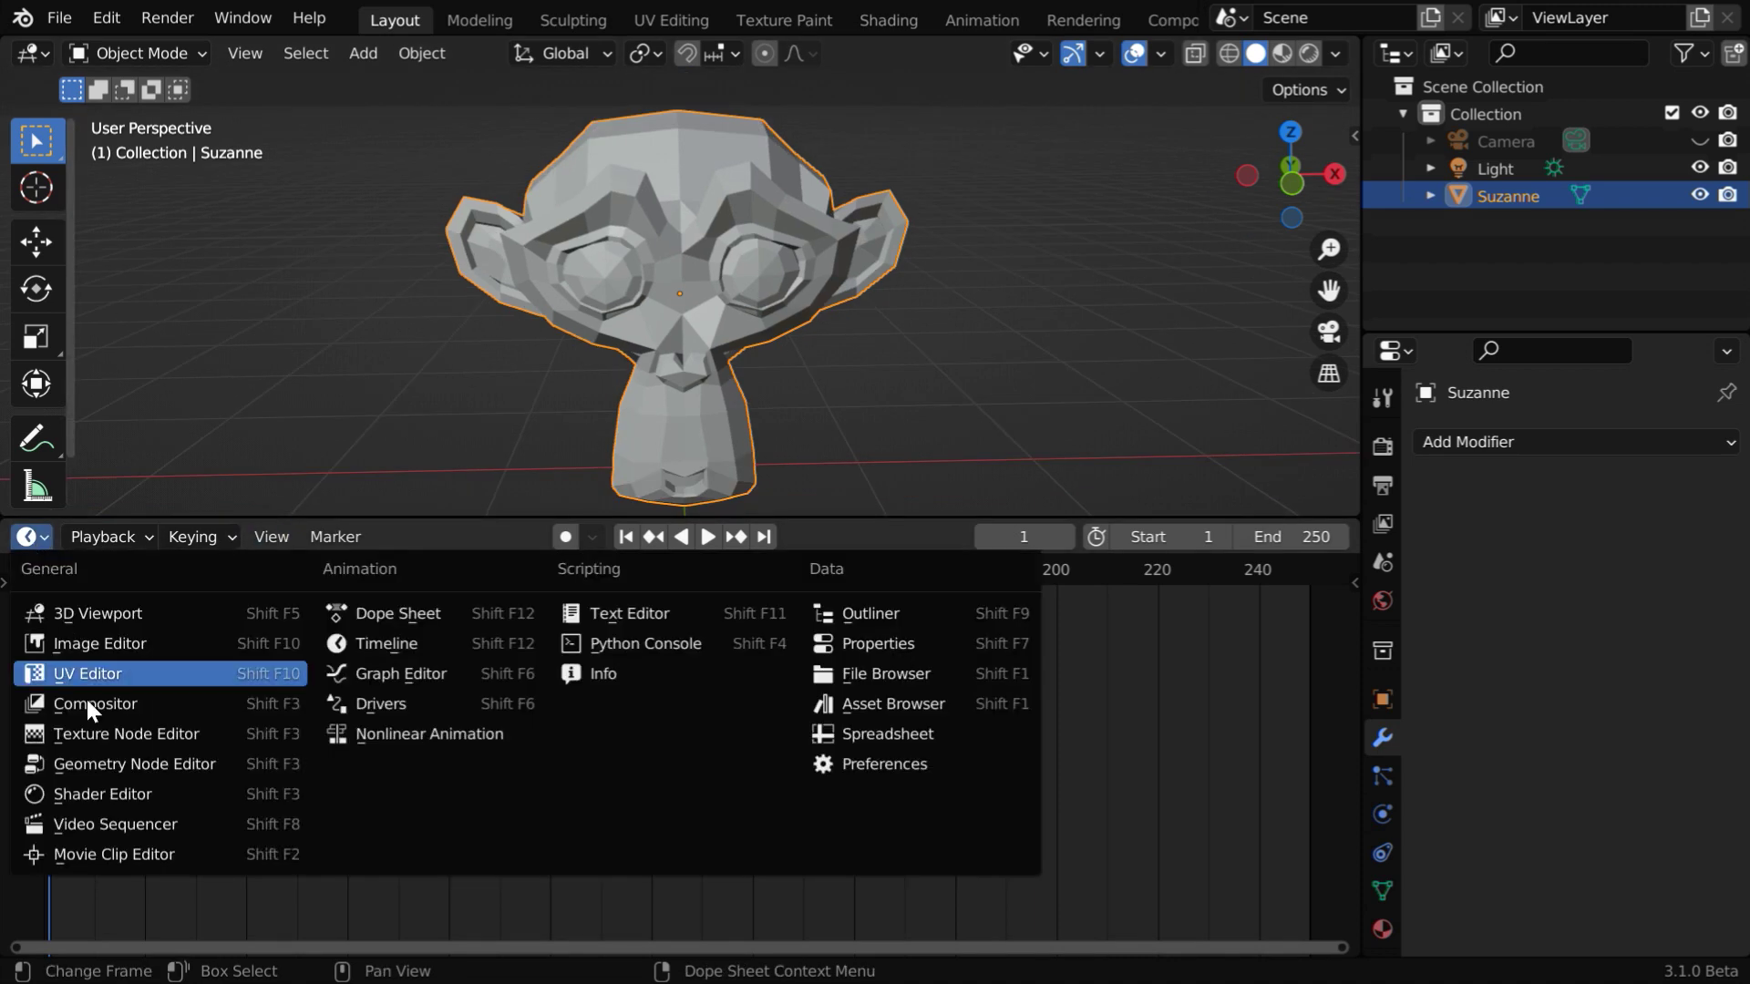
pyautogui.click(135, 768)
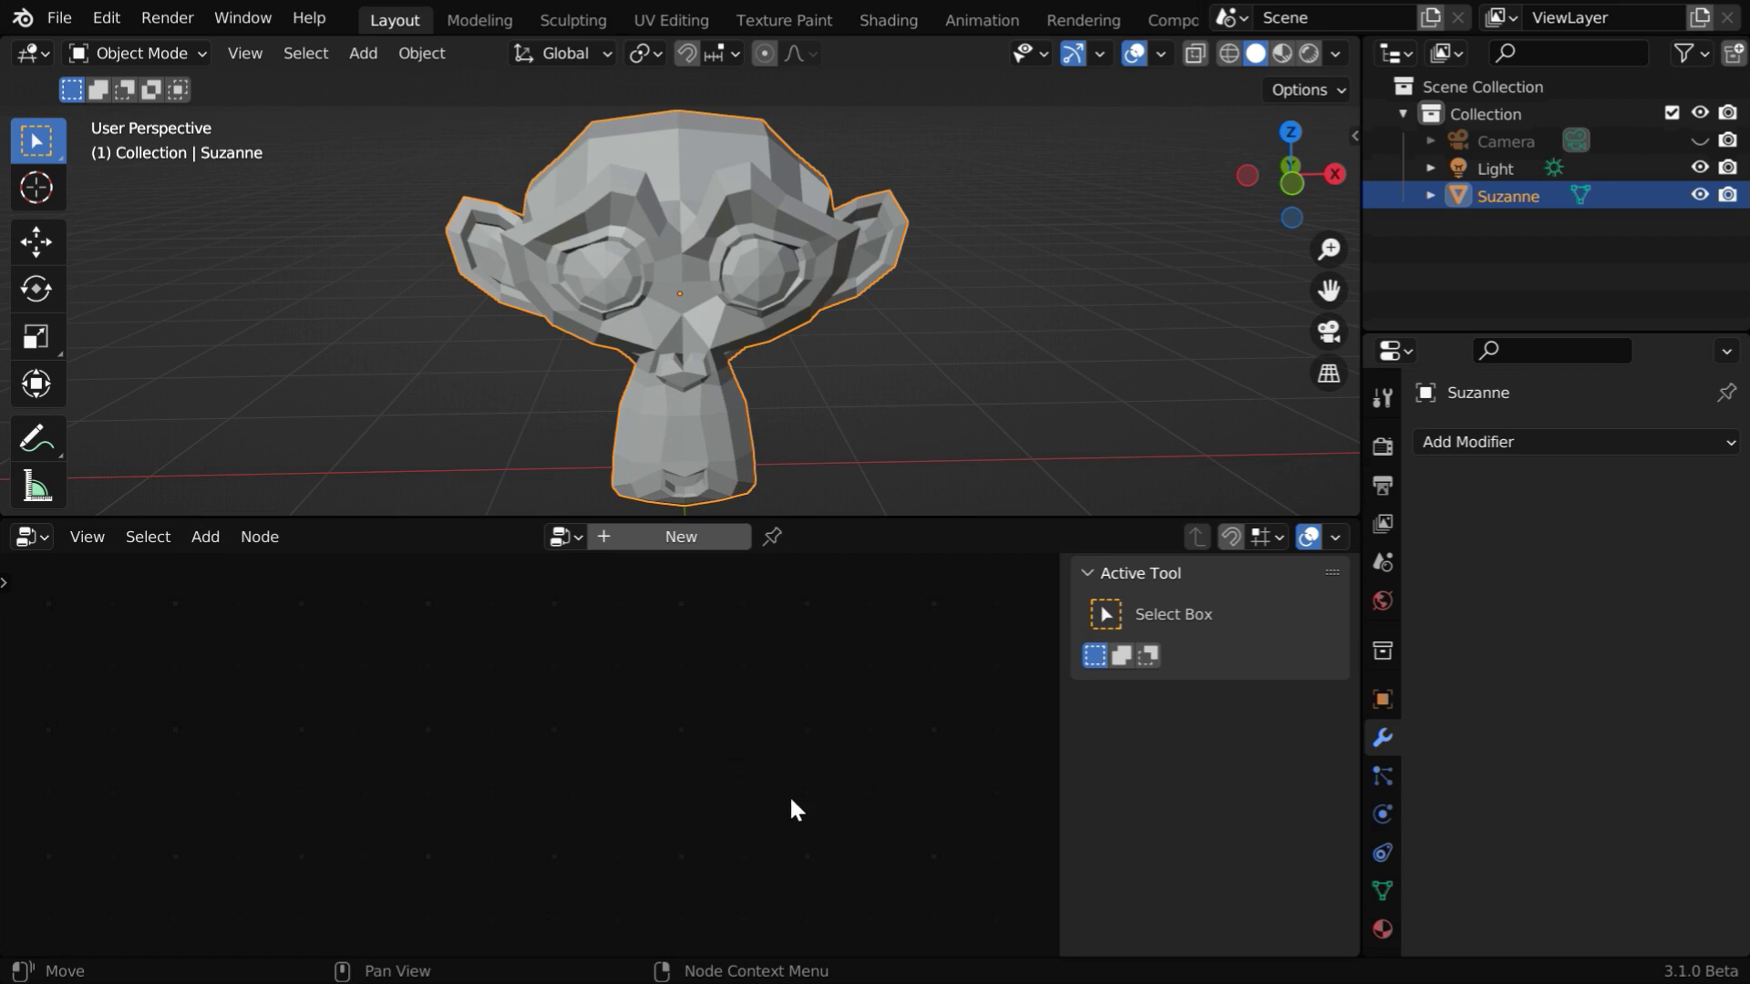
pyautogui.press('n')
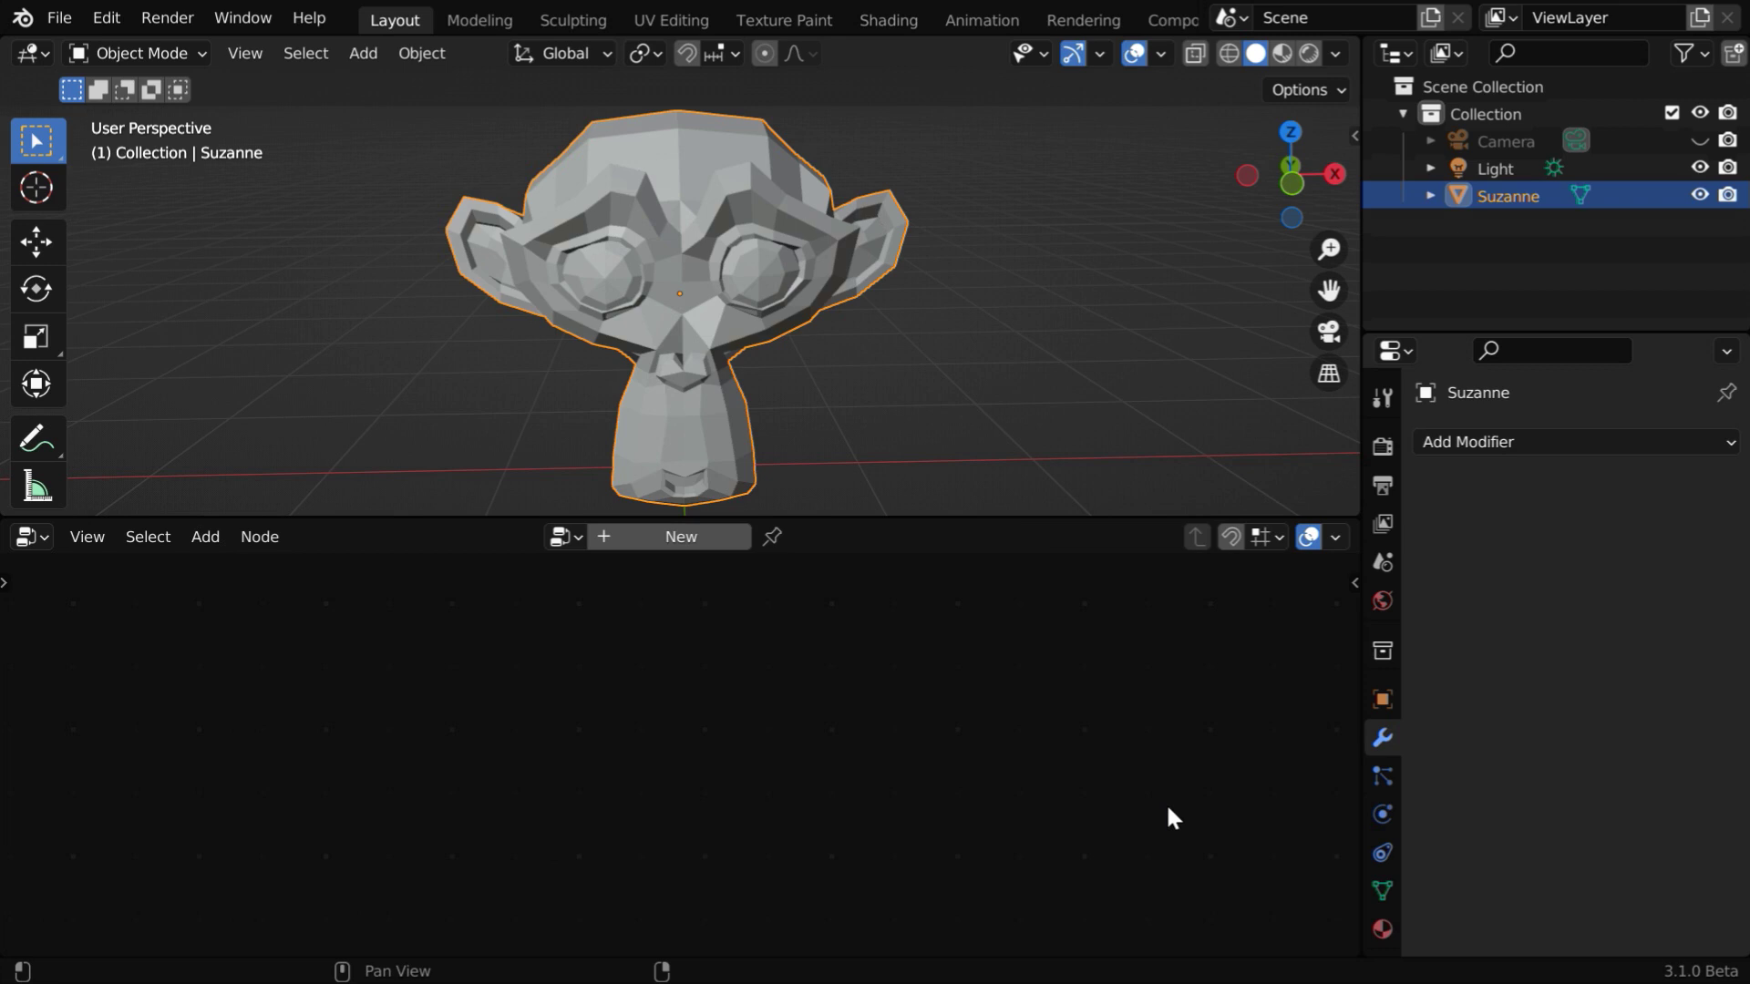
# Step: Create a new geometry node tree for Suzanne and inspect its Group Input and Group Output nodes
pyautogui.click(697, 534)
pyautogui.scroll(5, 671, 837)
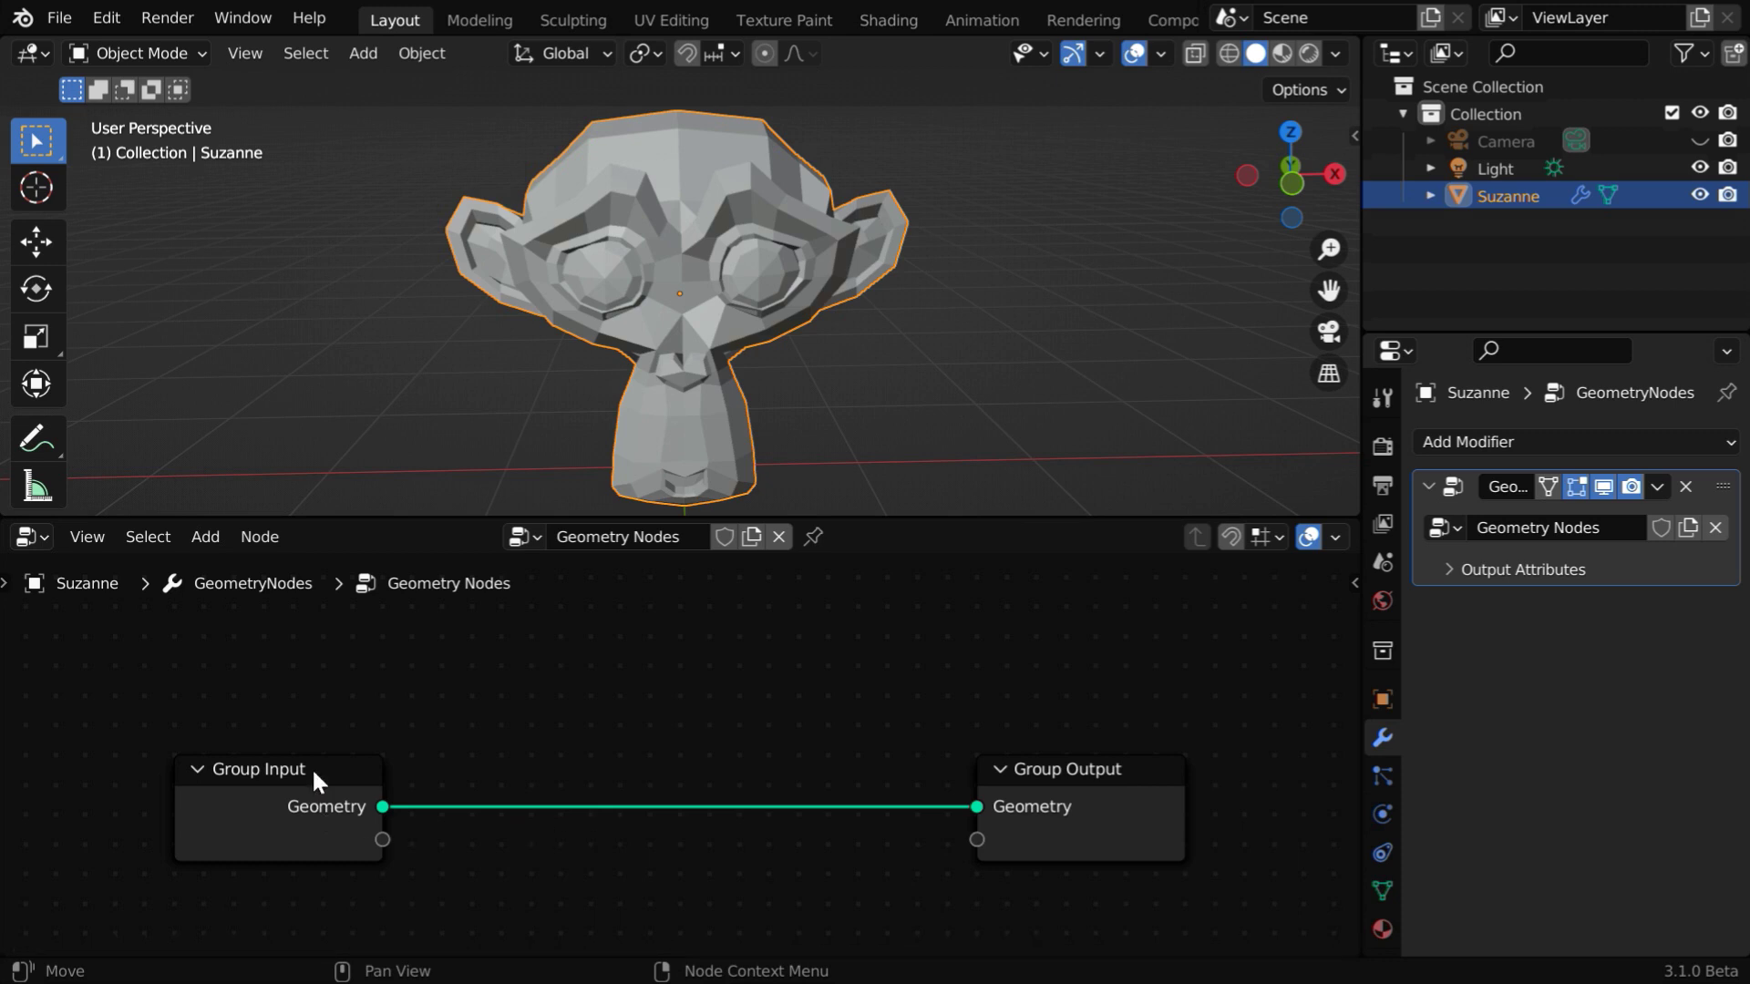
pyautogui.click(342, 773)
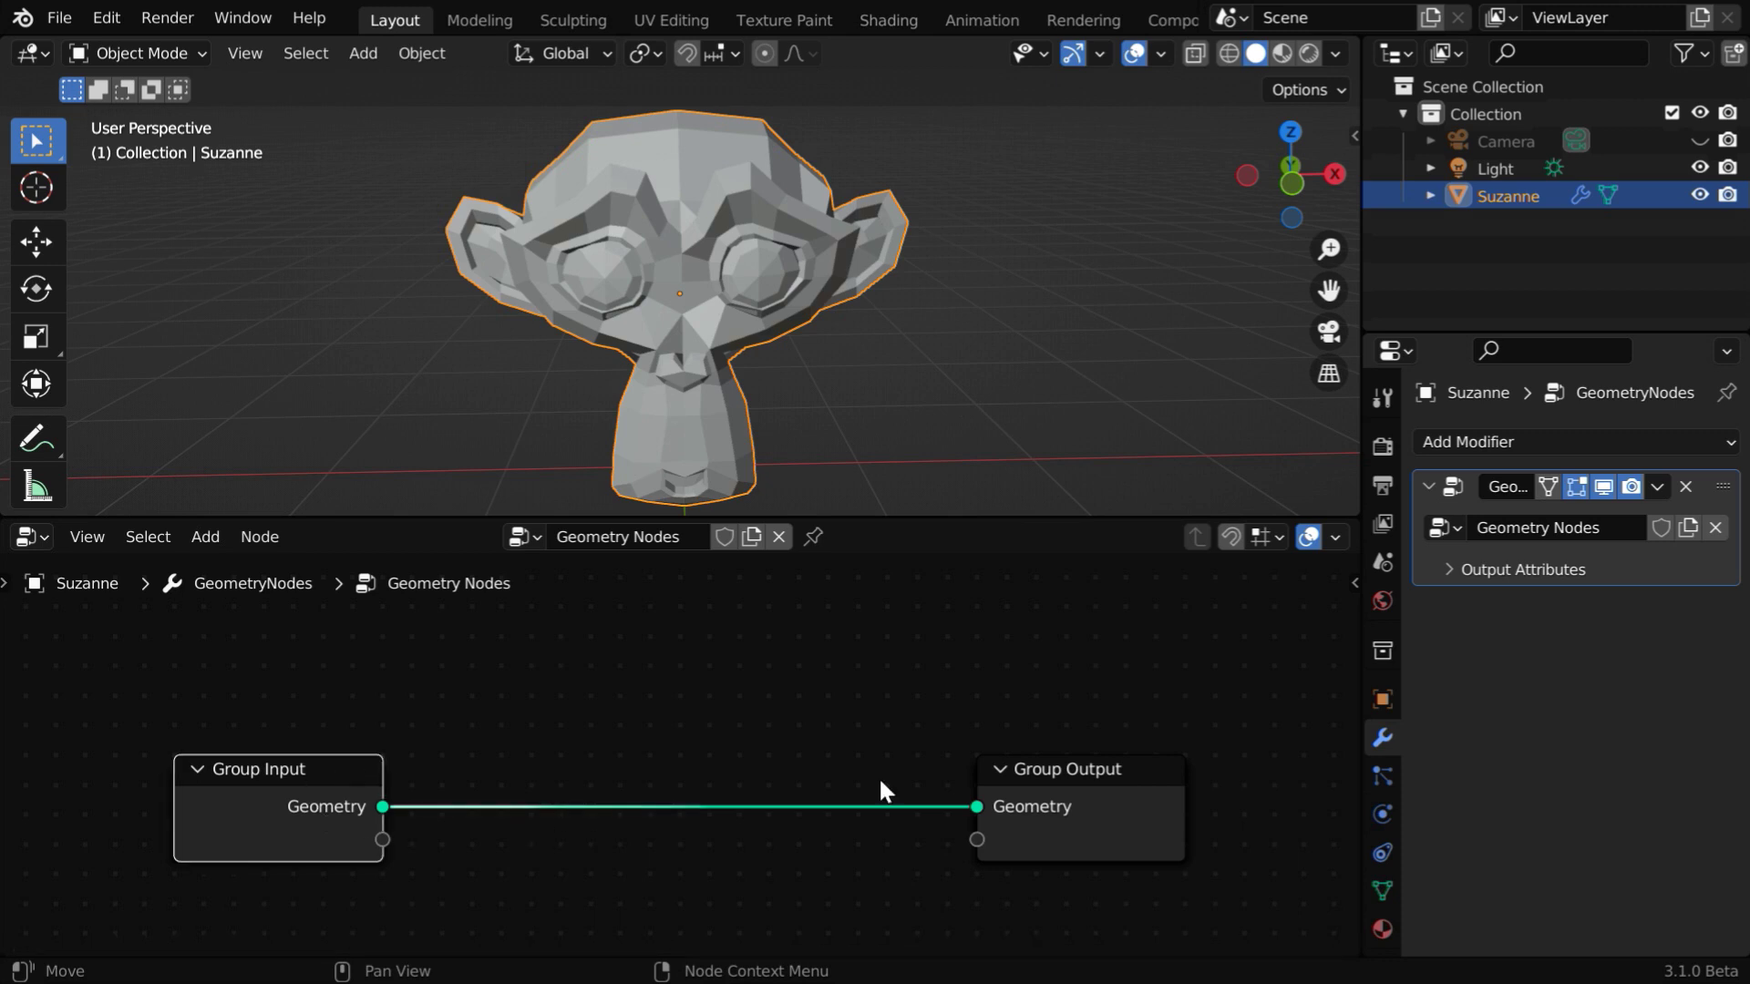
pyautogui.click(1102, 774)
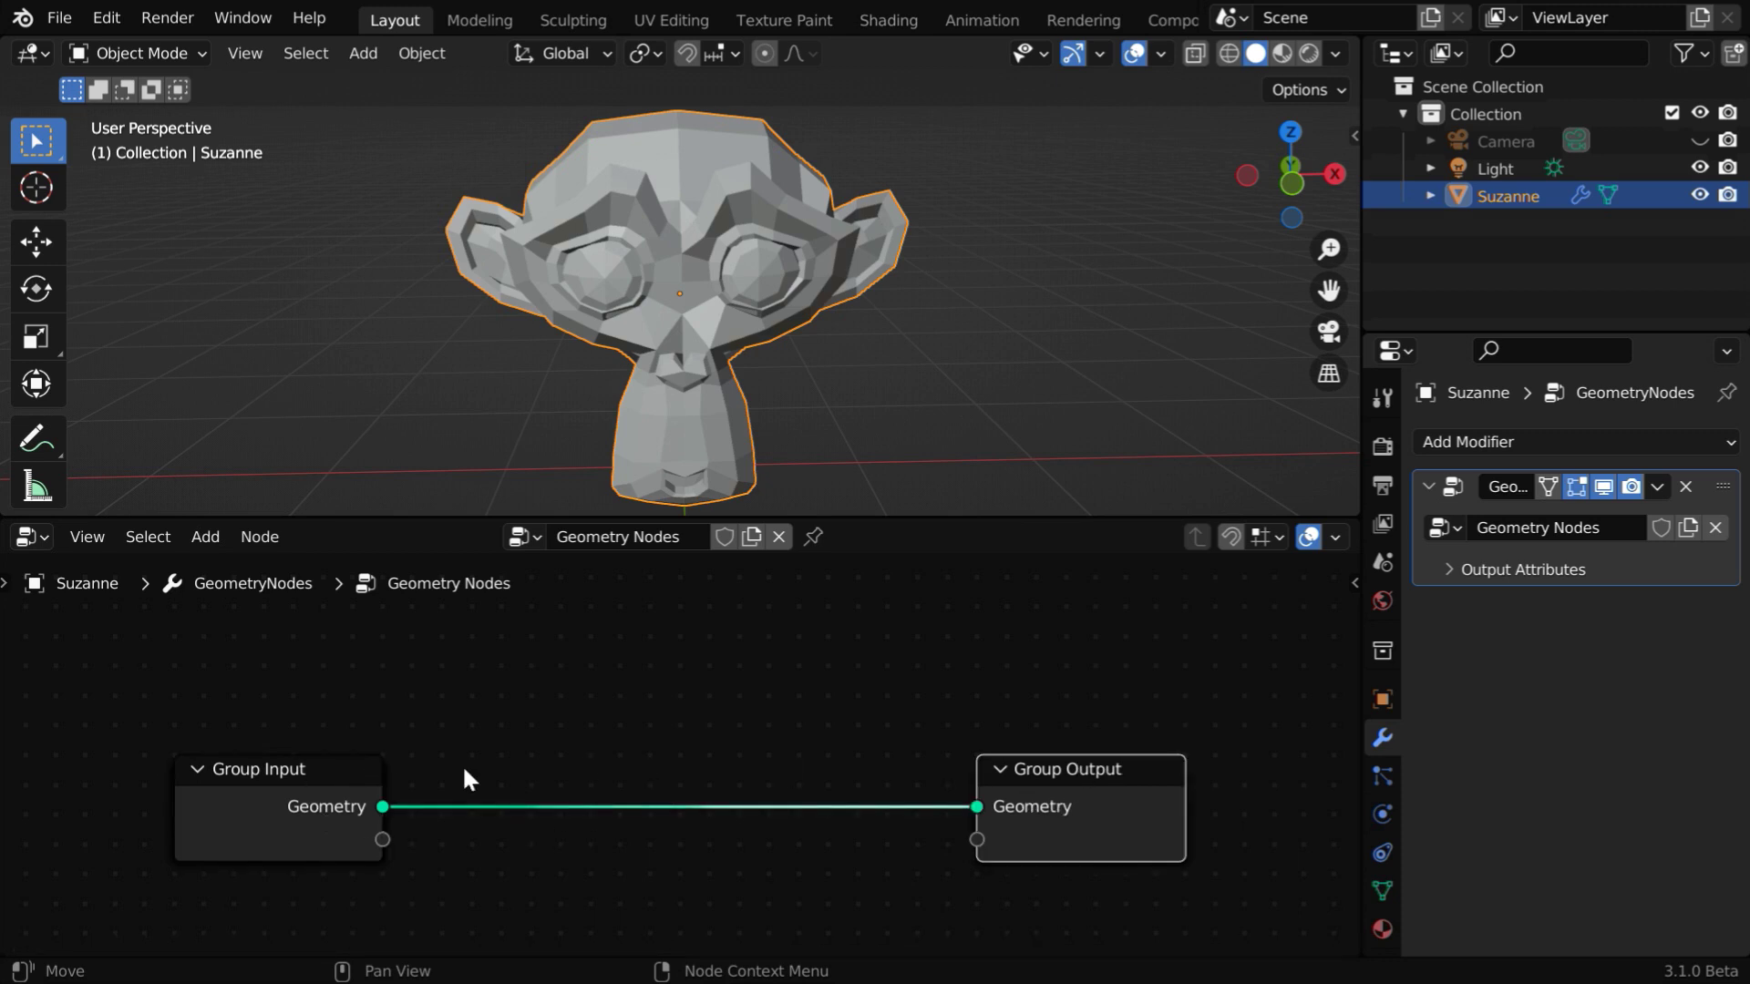
pyautogui.click(308, 772)
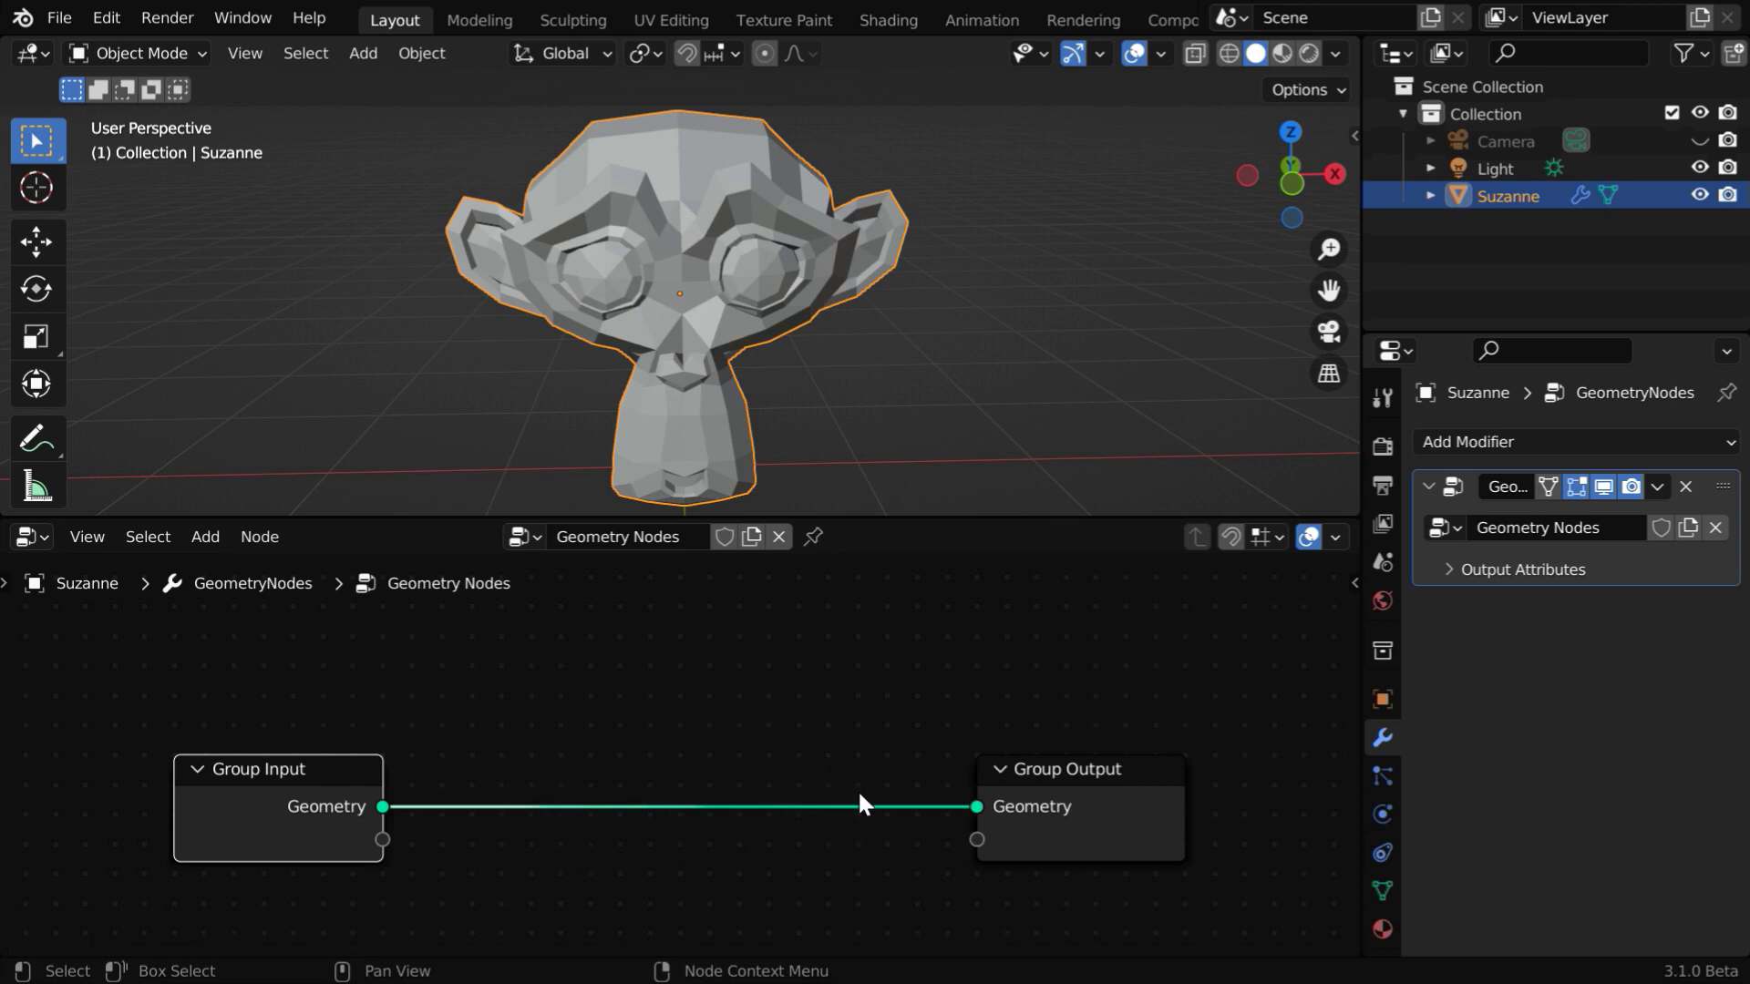
pyautogui.click(1070, 778)
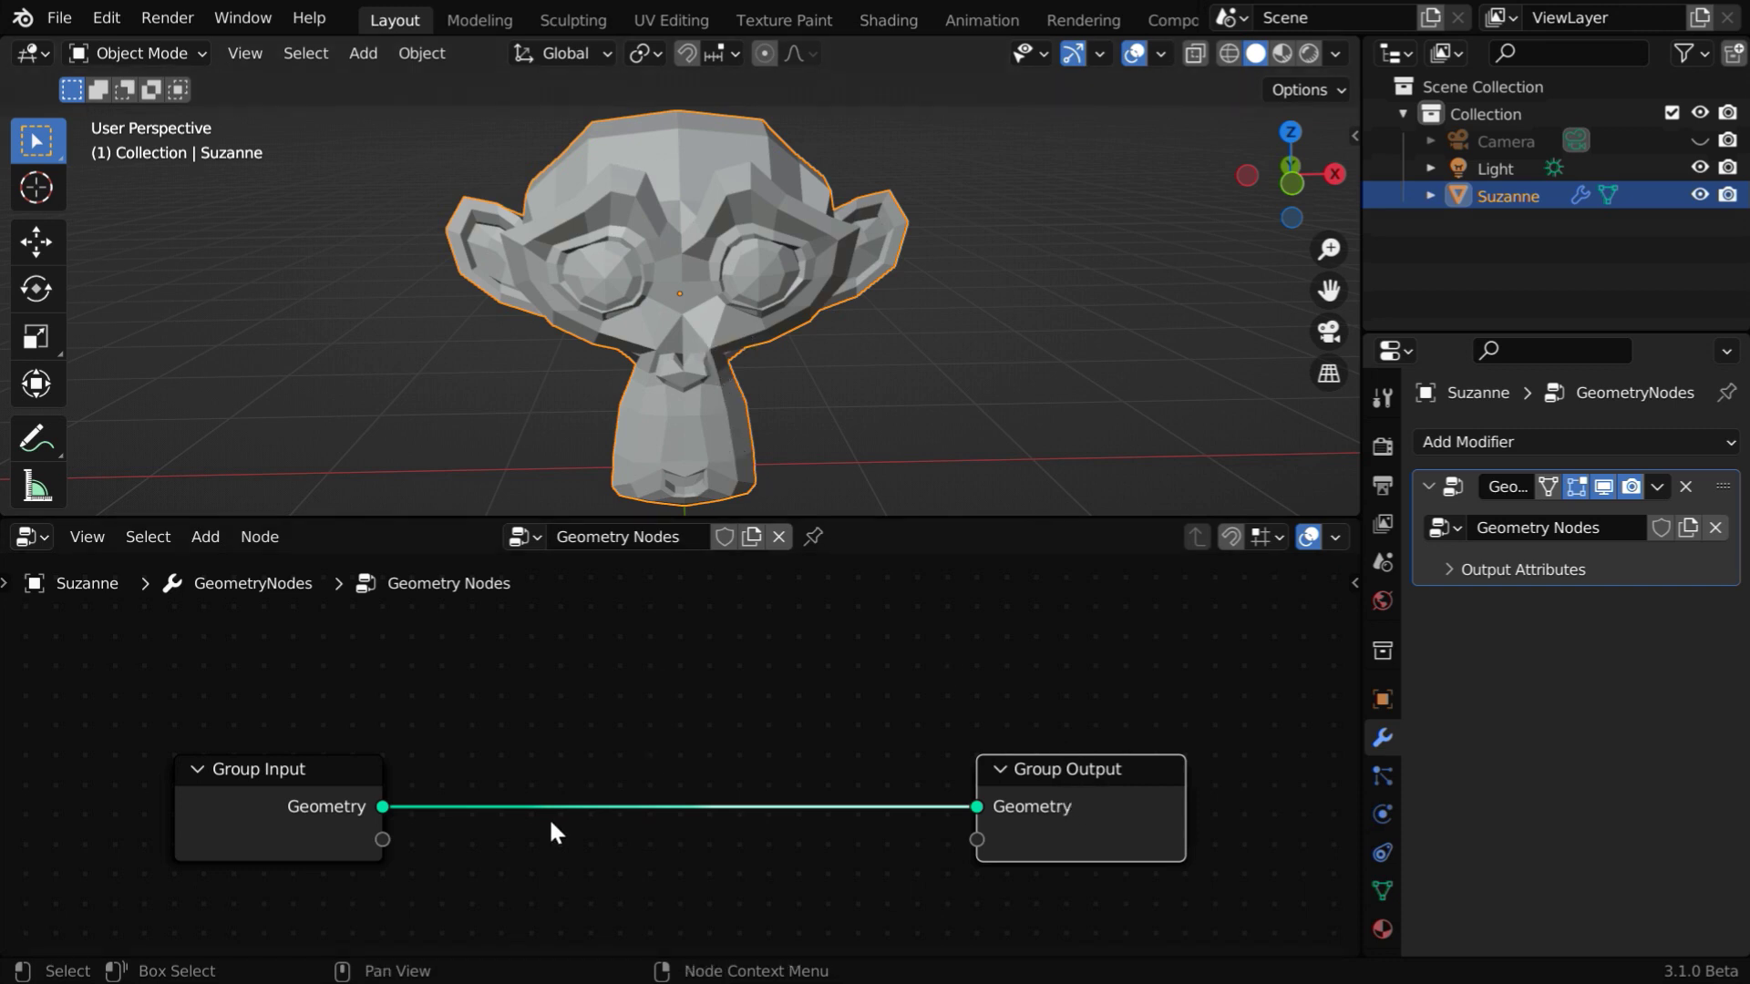
pyautogui.click(301, 779)
pyautogui.click(1066, 779)
pyautogui.click(296, 775)
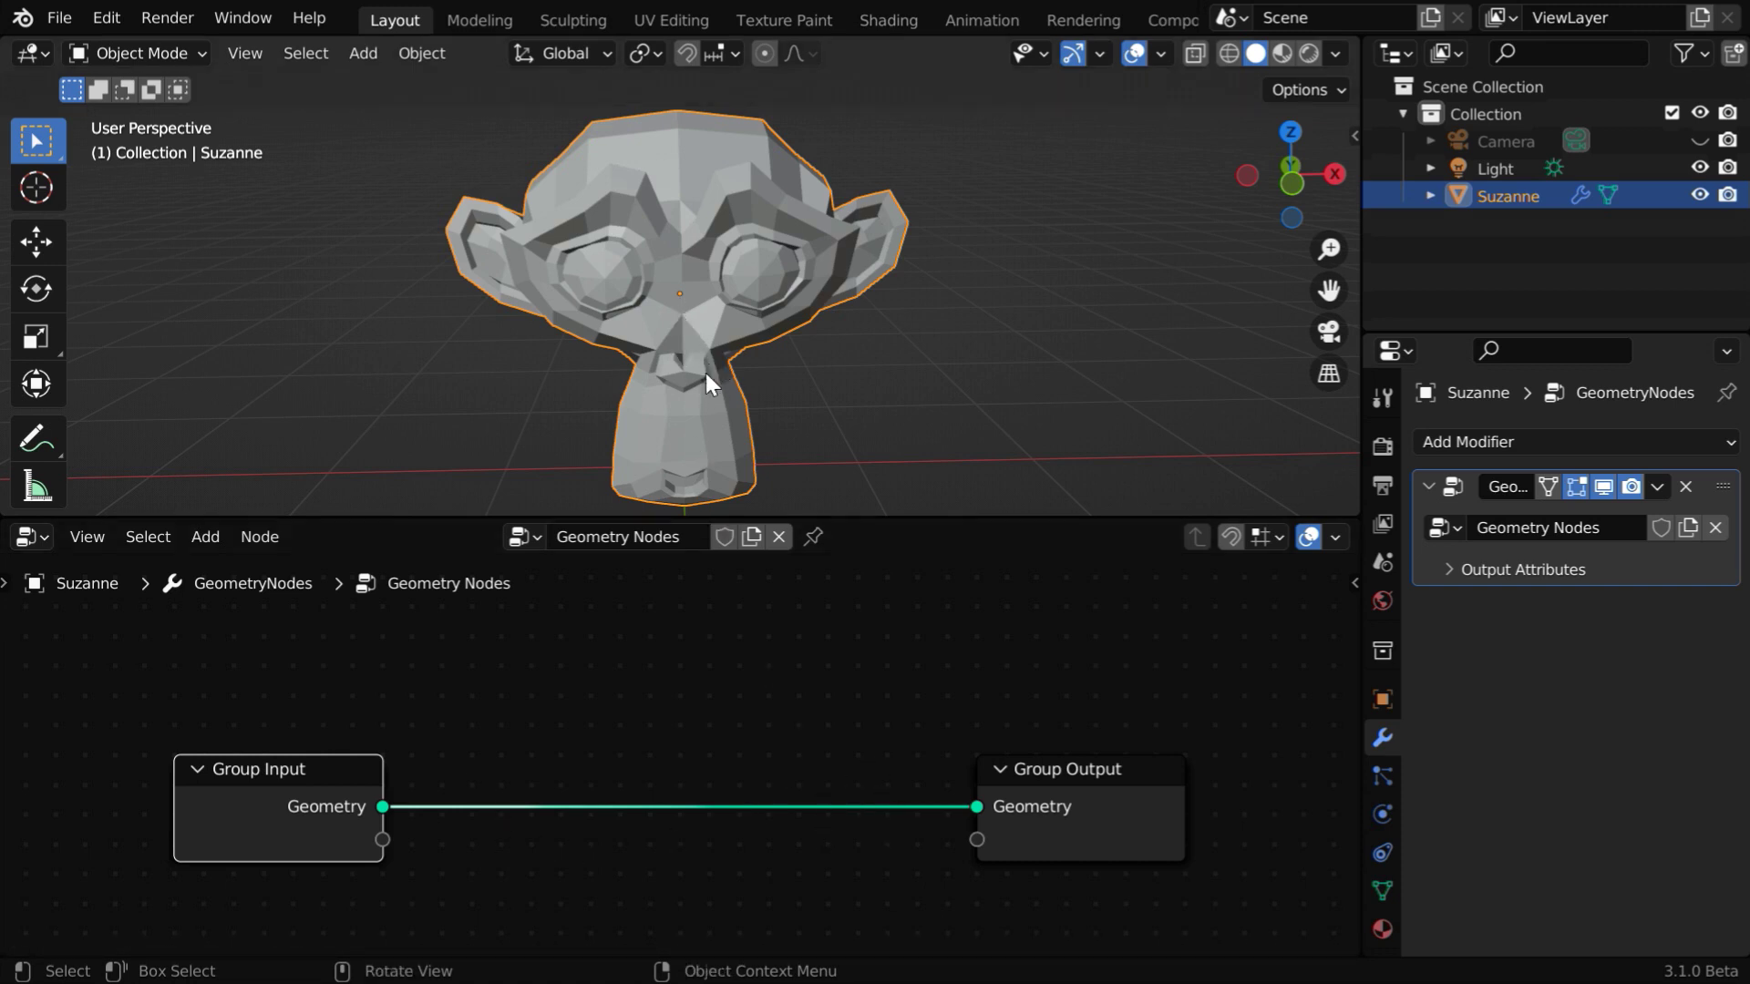
# Step: Insert a Subdivision Surface node between Group Input and Group Output and set its level to 3
pyautogui.click(206, 538)
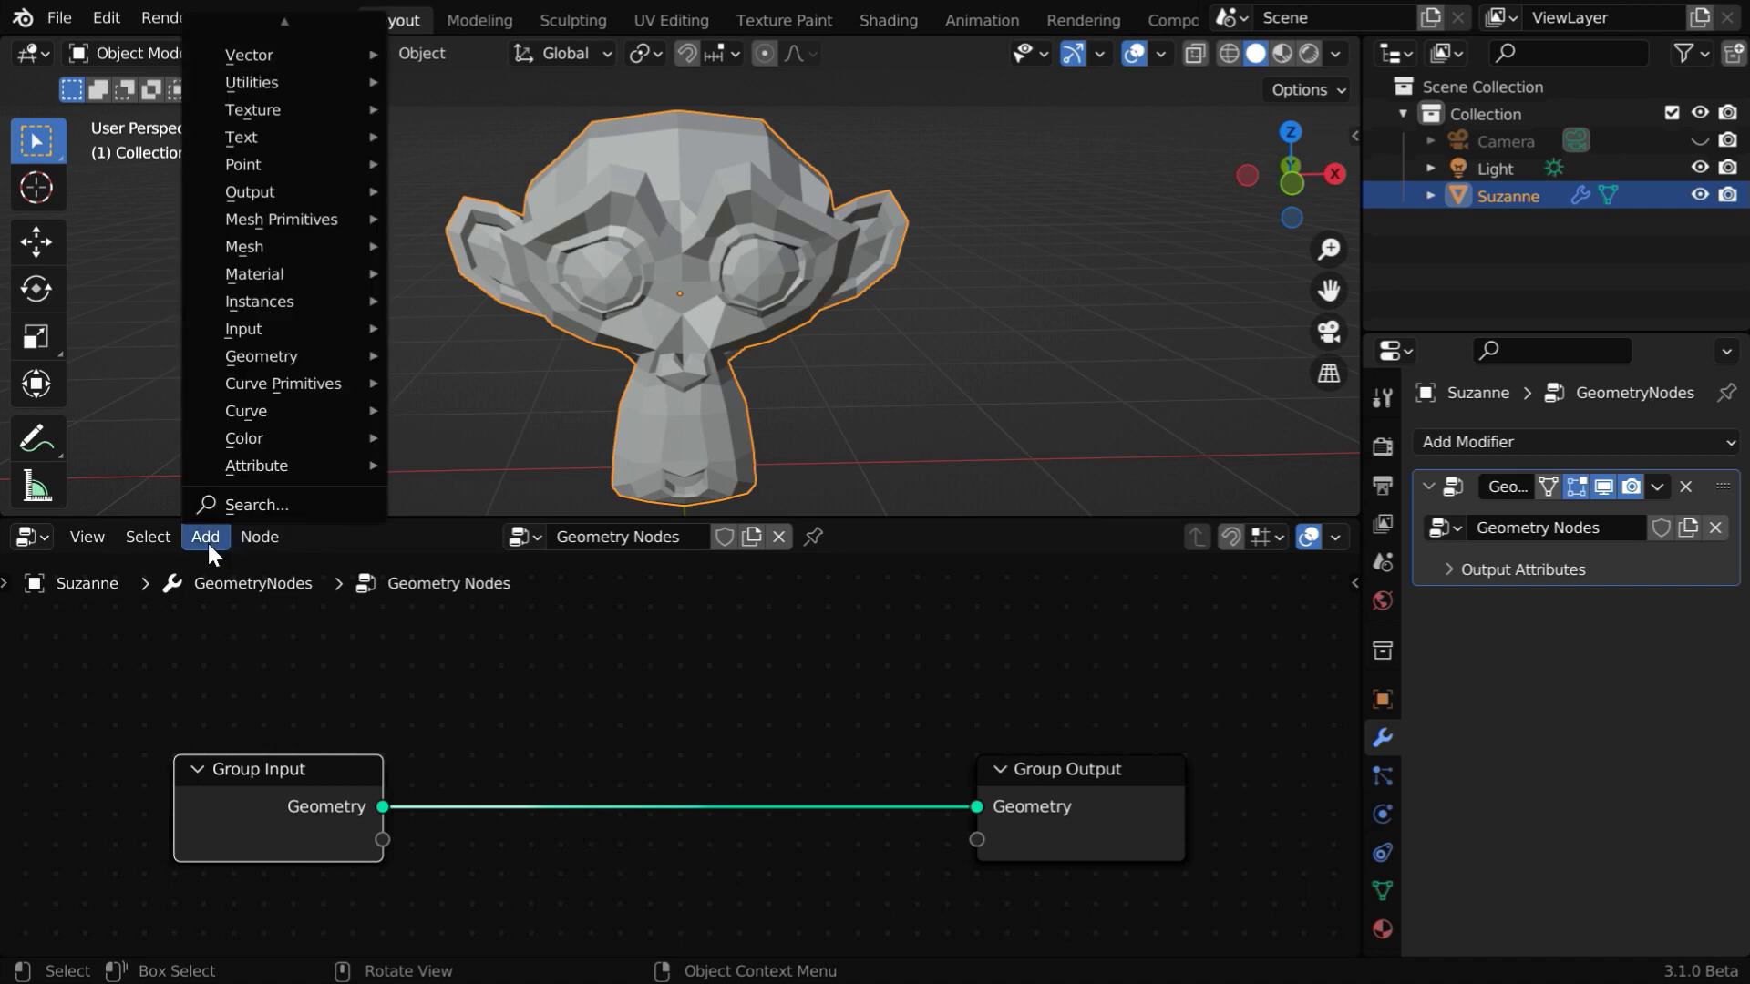
pyautogui.moveTo(281, 259)
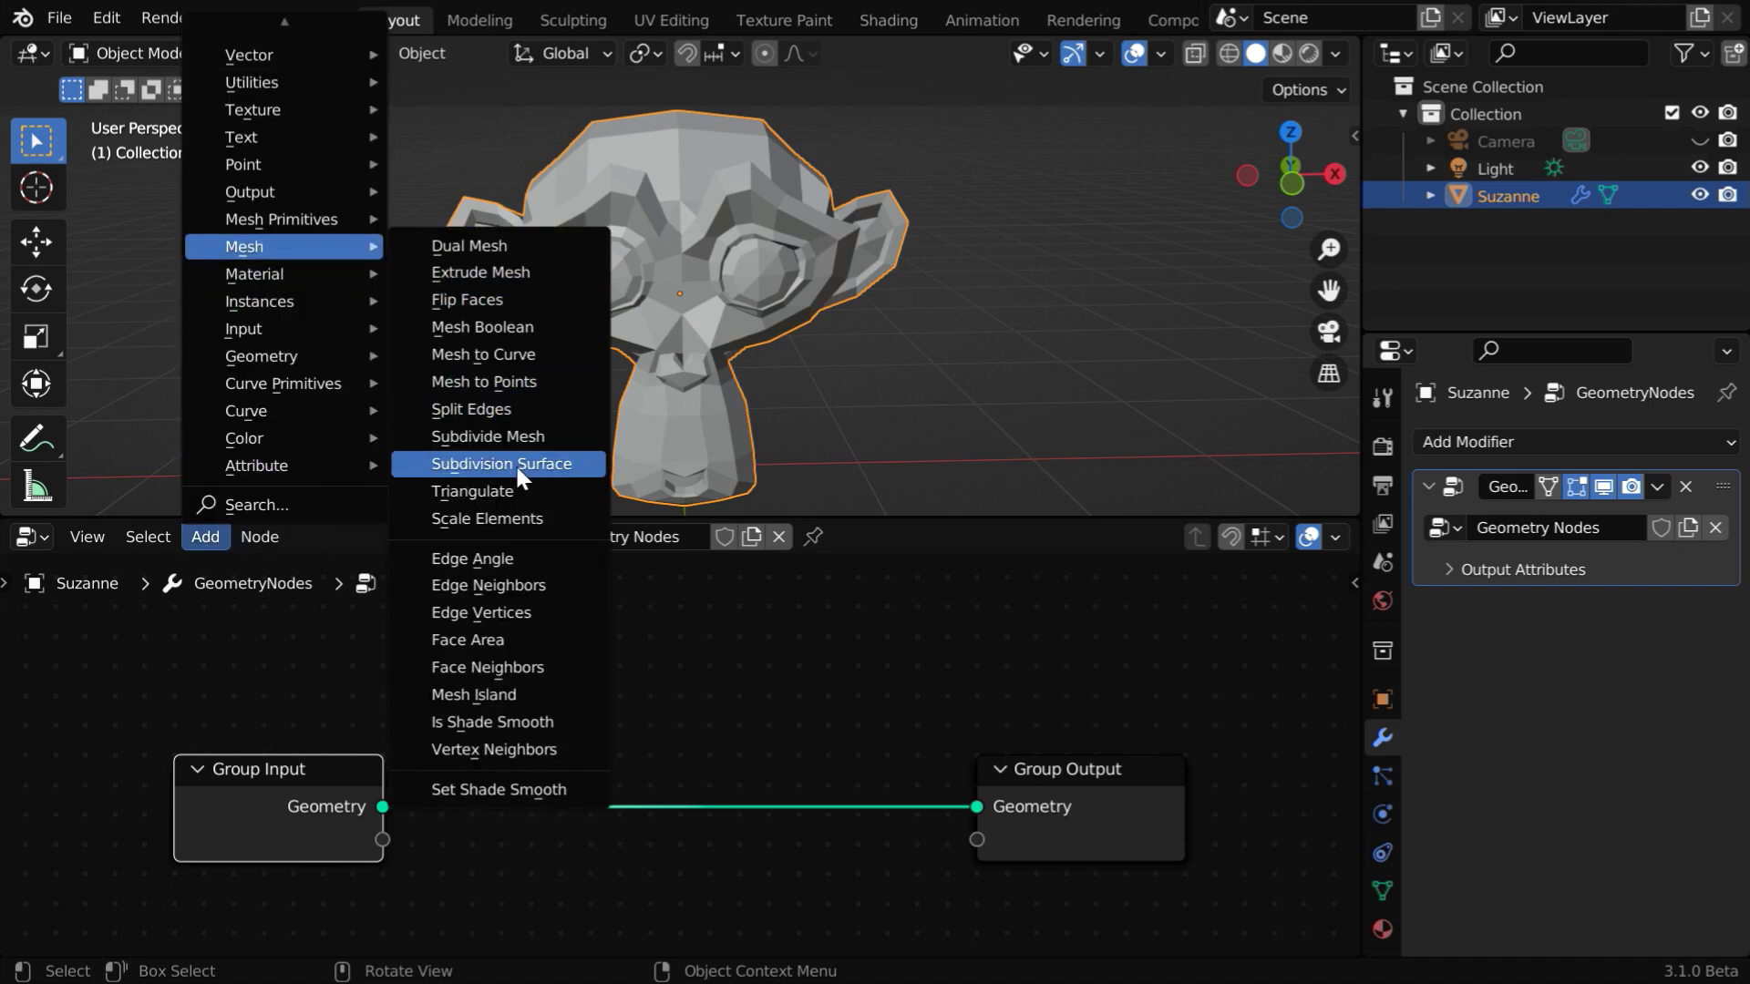
pyautogui.click(543, 467)
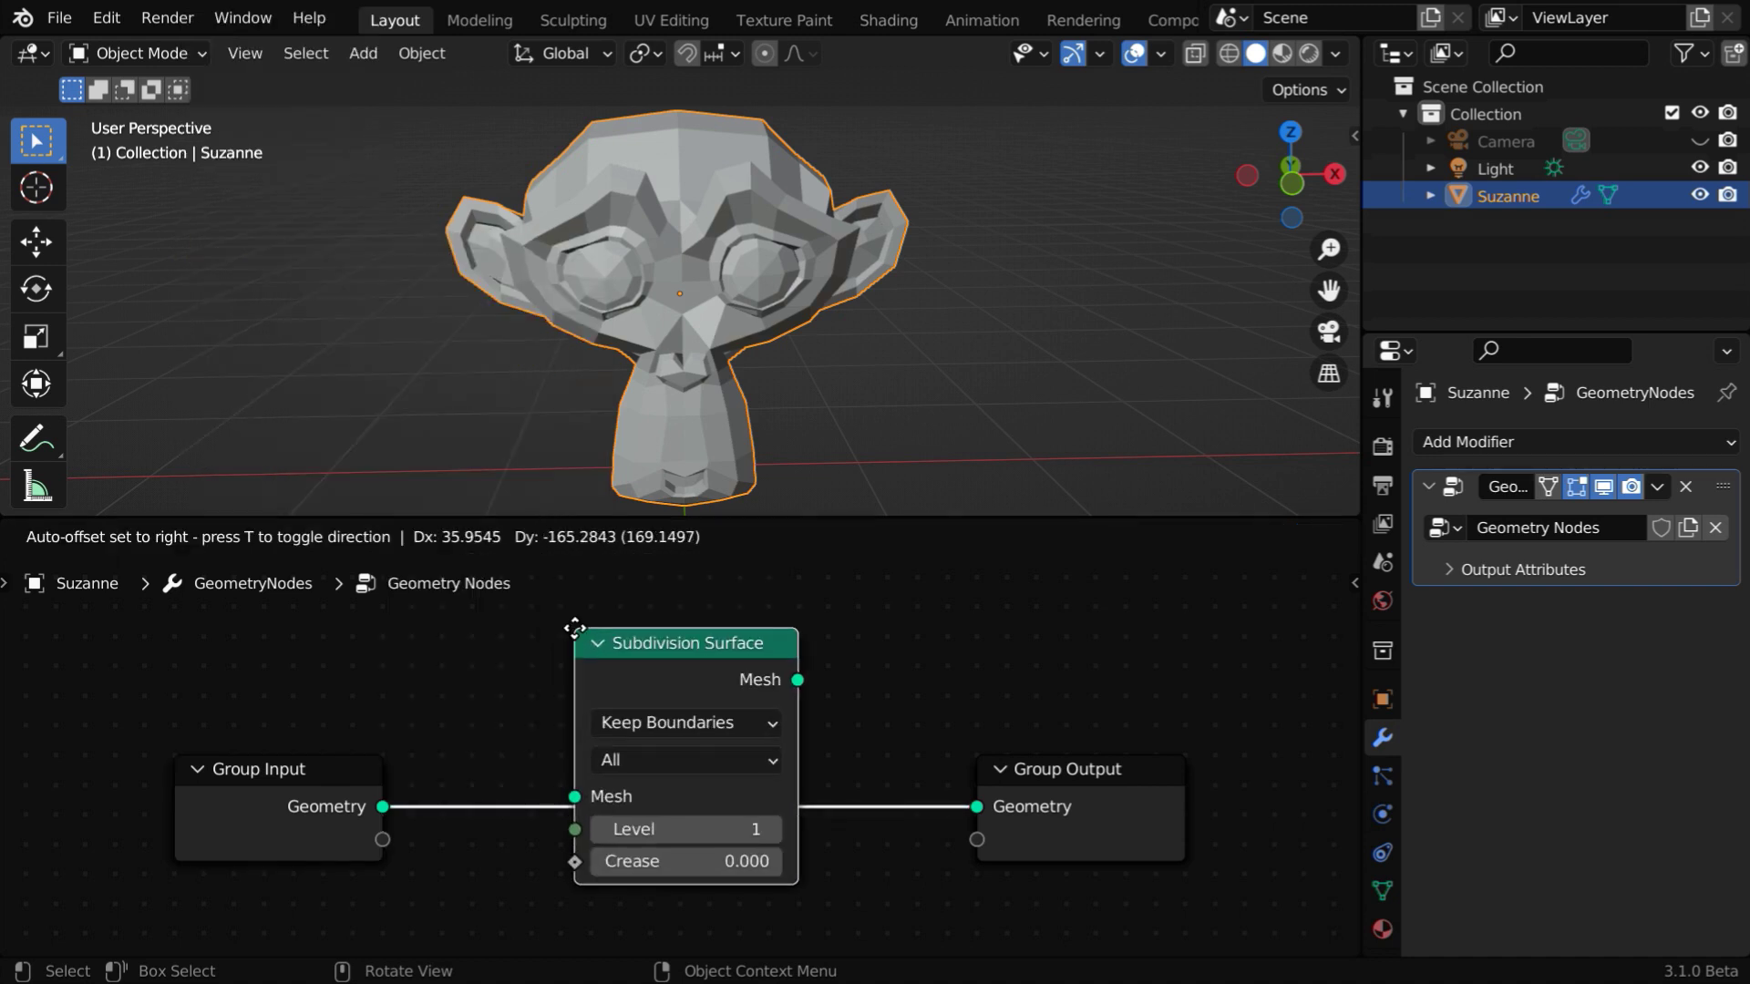
pyautogui.click(552, 664)
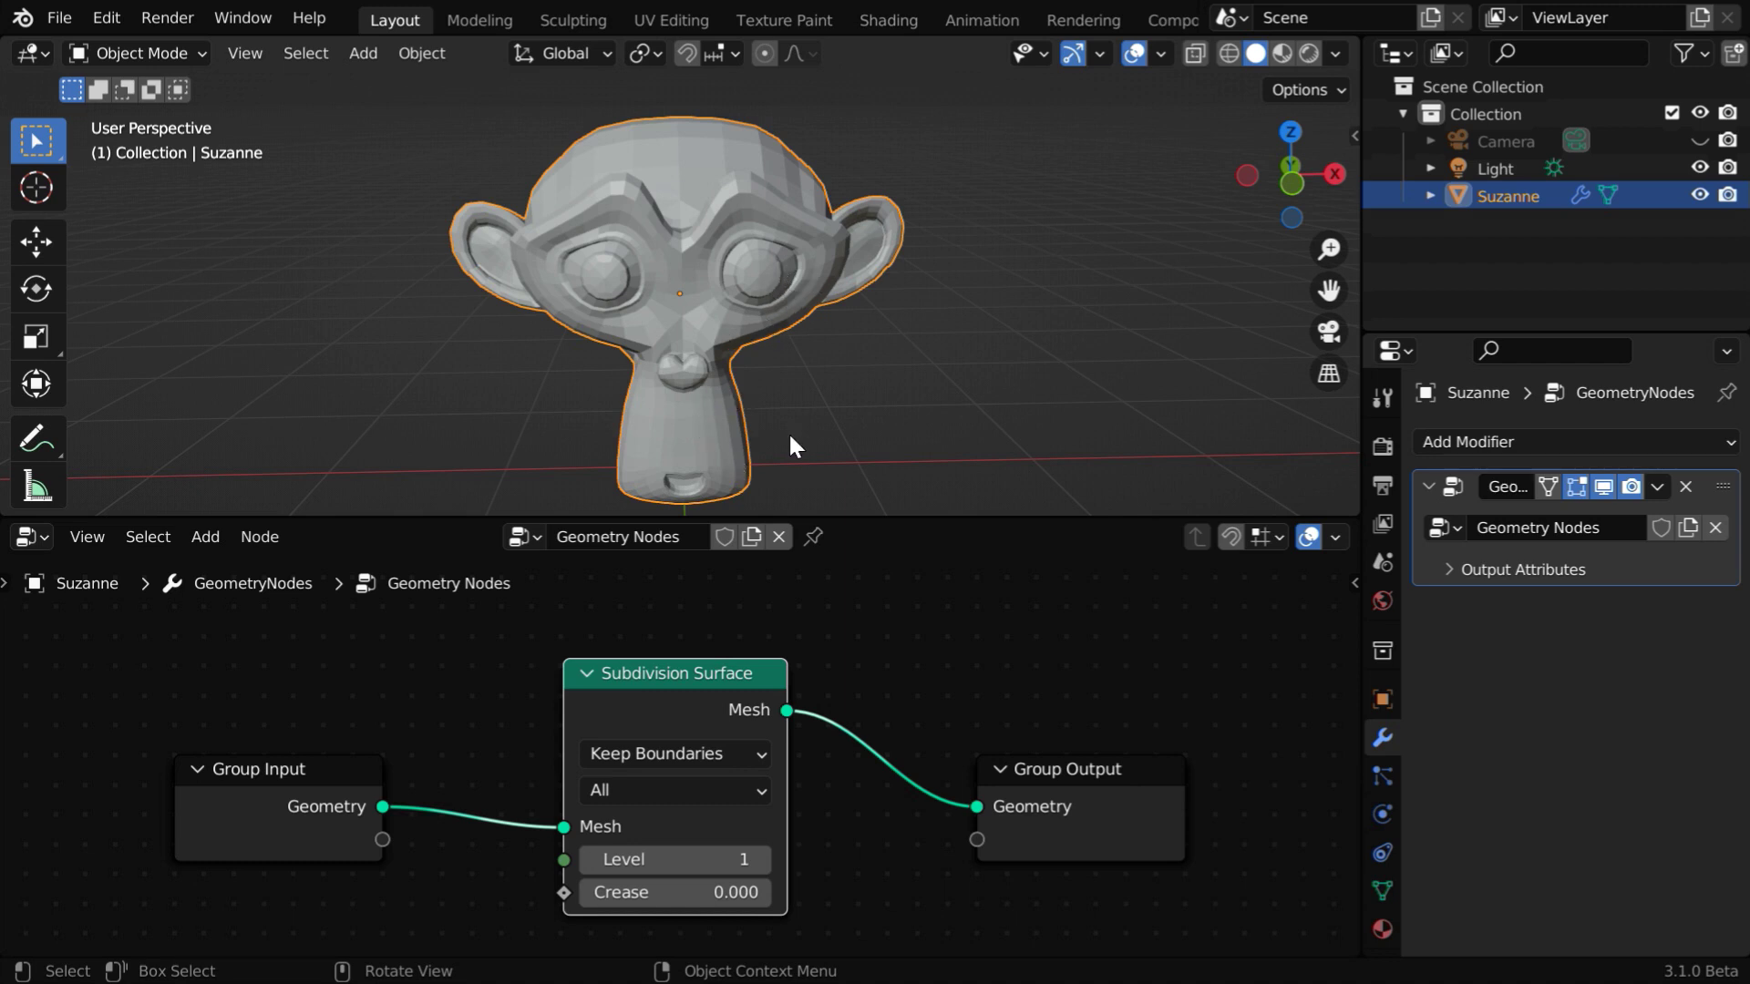
pyautogui.click(761, 862)
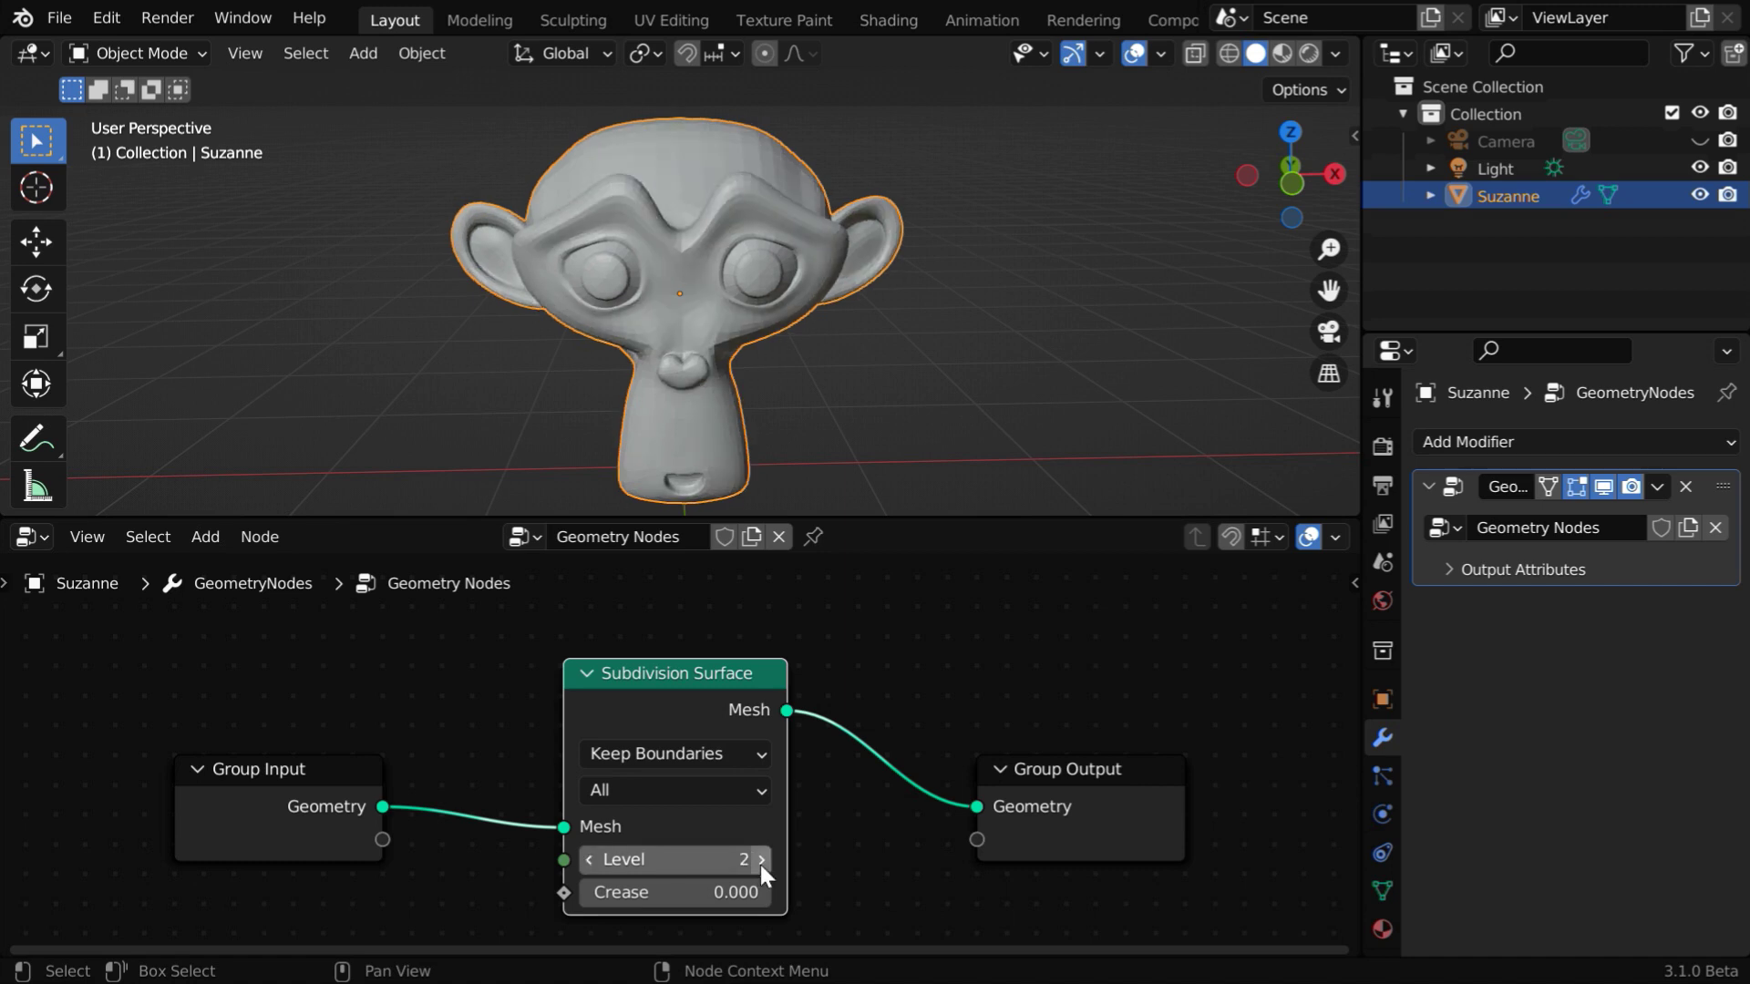
pyautogui.click(761, 861)
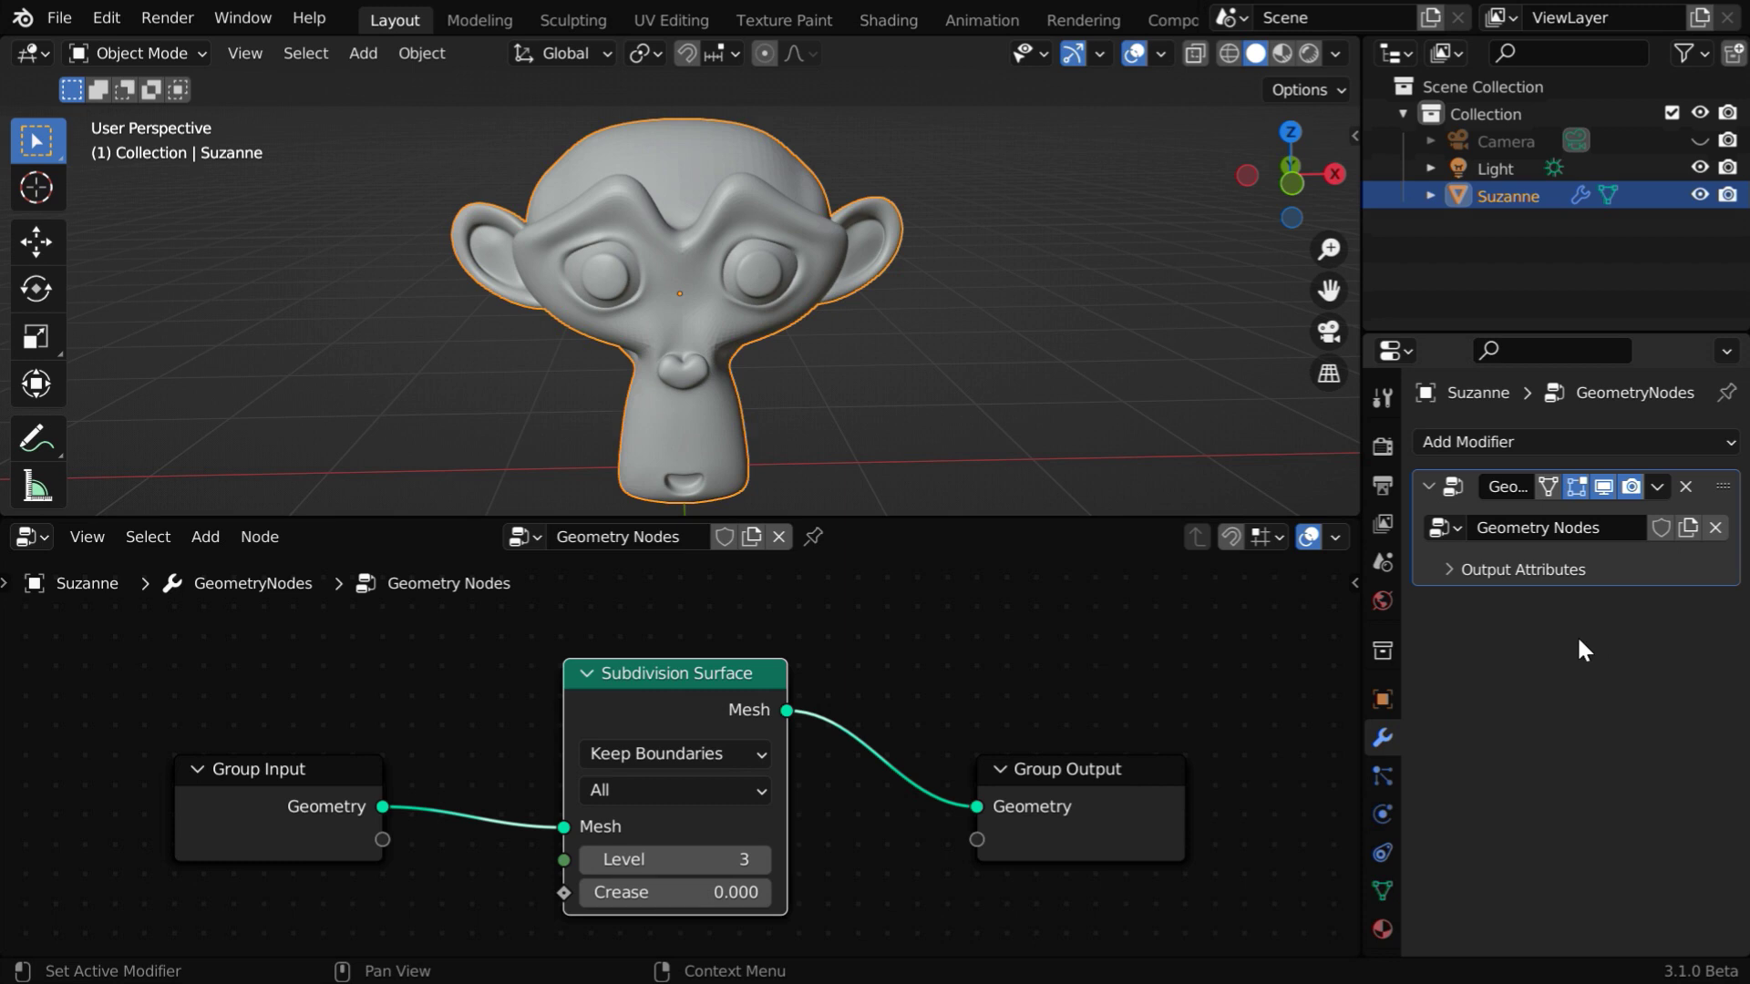
# Step: Add a trial Bevel modifier to Suzanne
pyautogui.click(1542, 441)
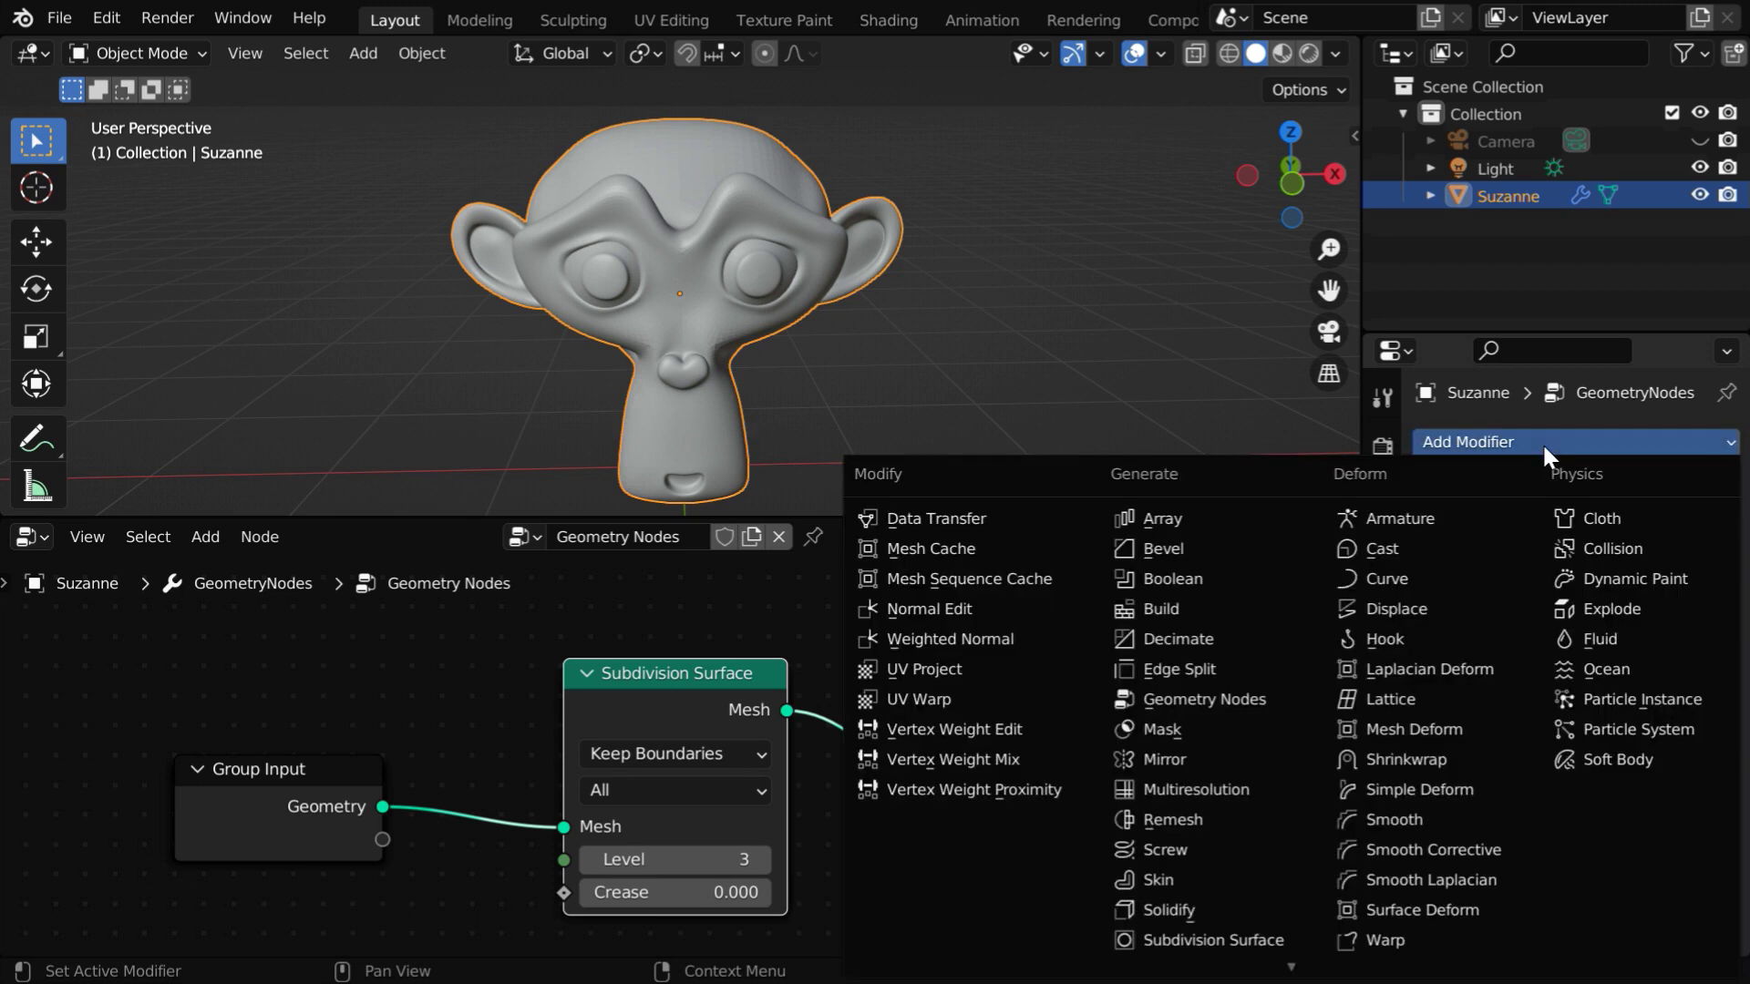
pyautogui.click(1266, 698)
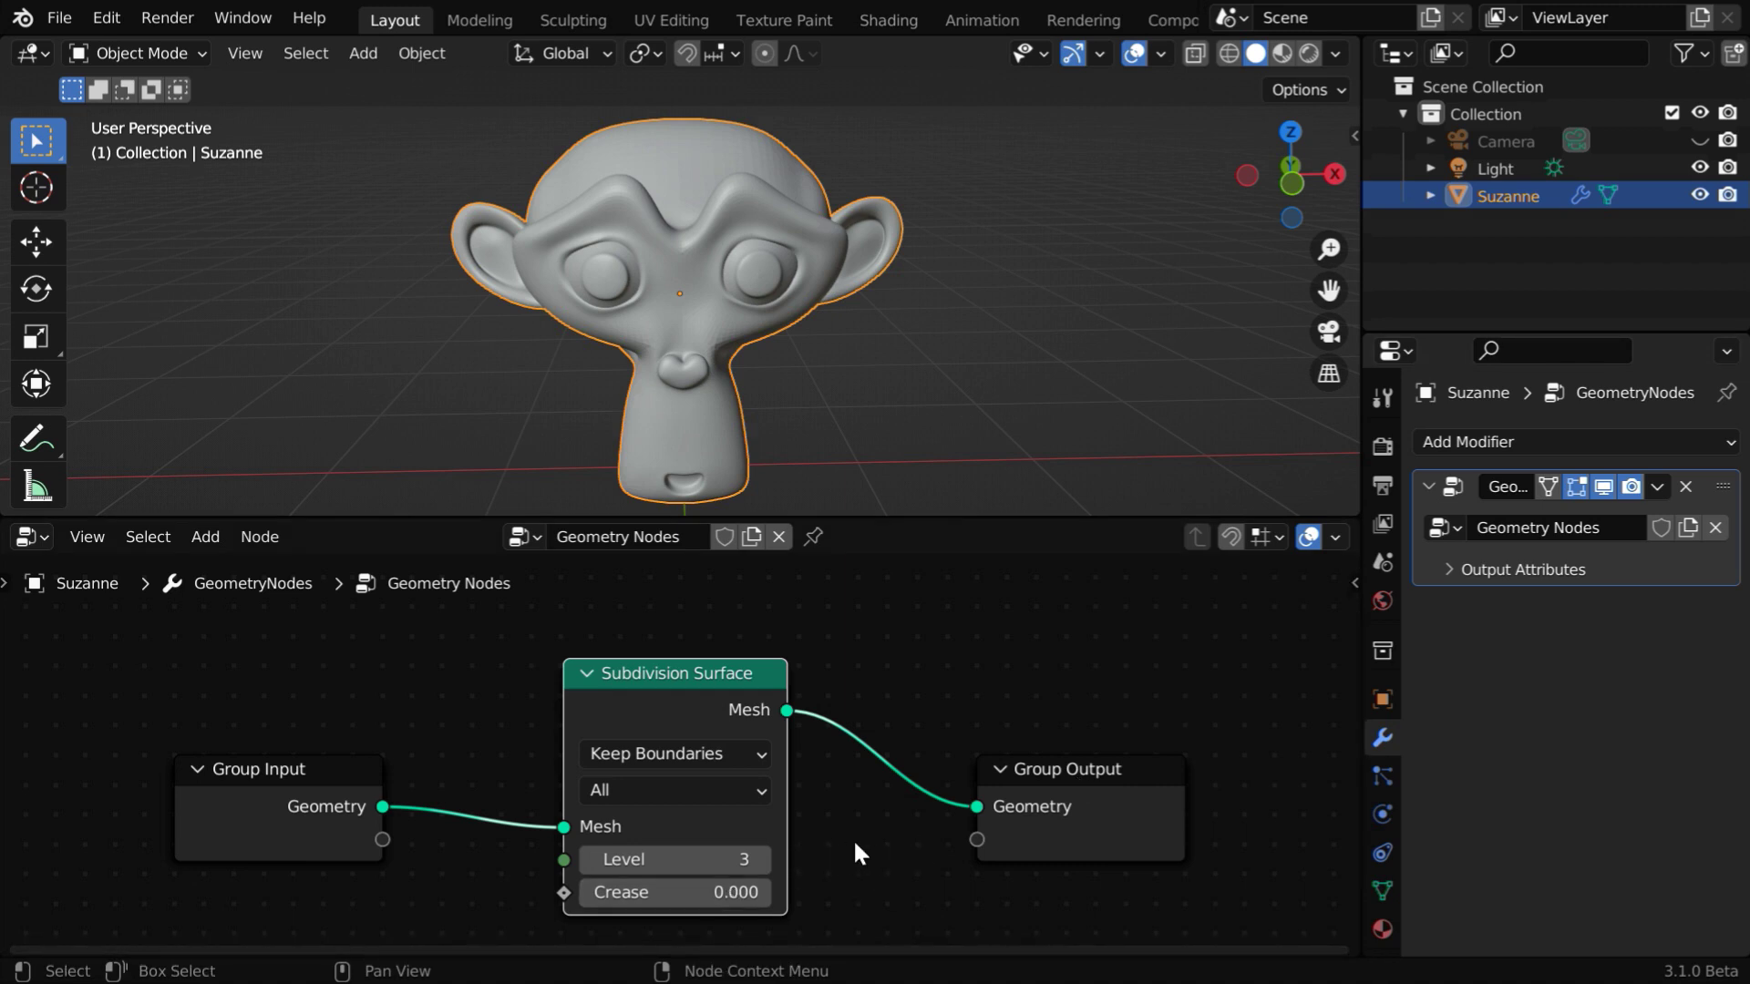
pyautogui.click(1485, 446)
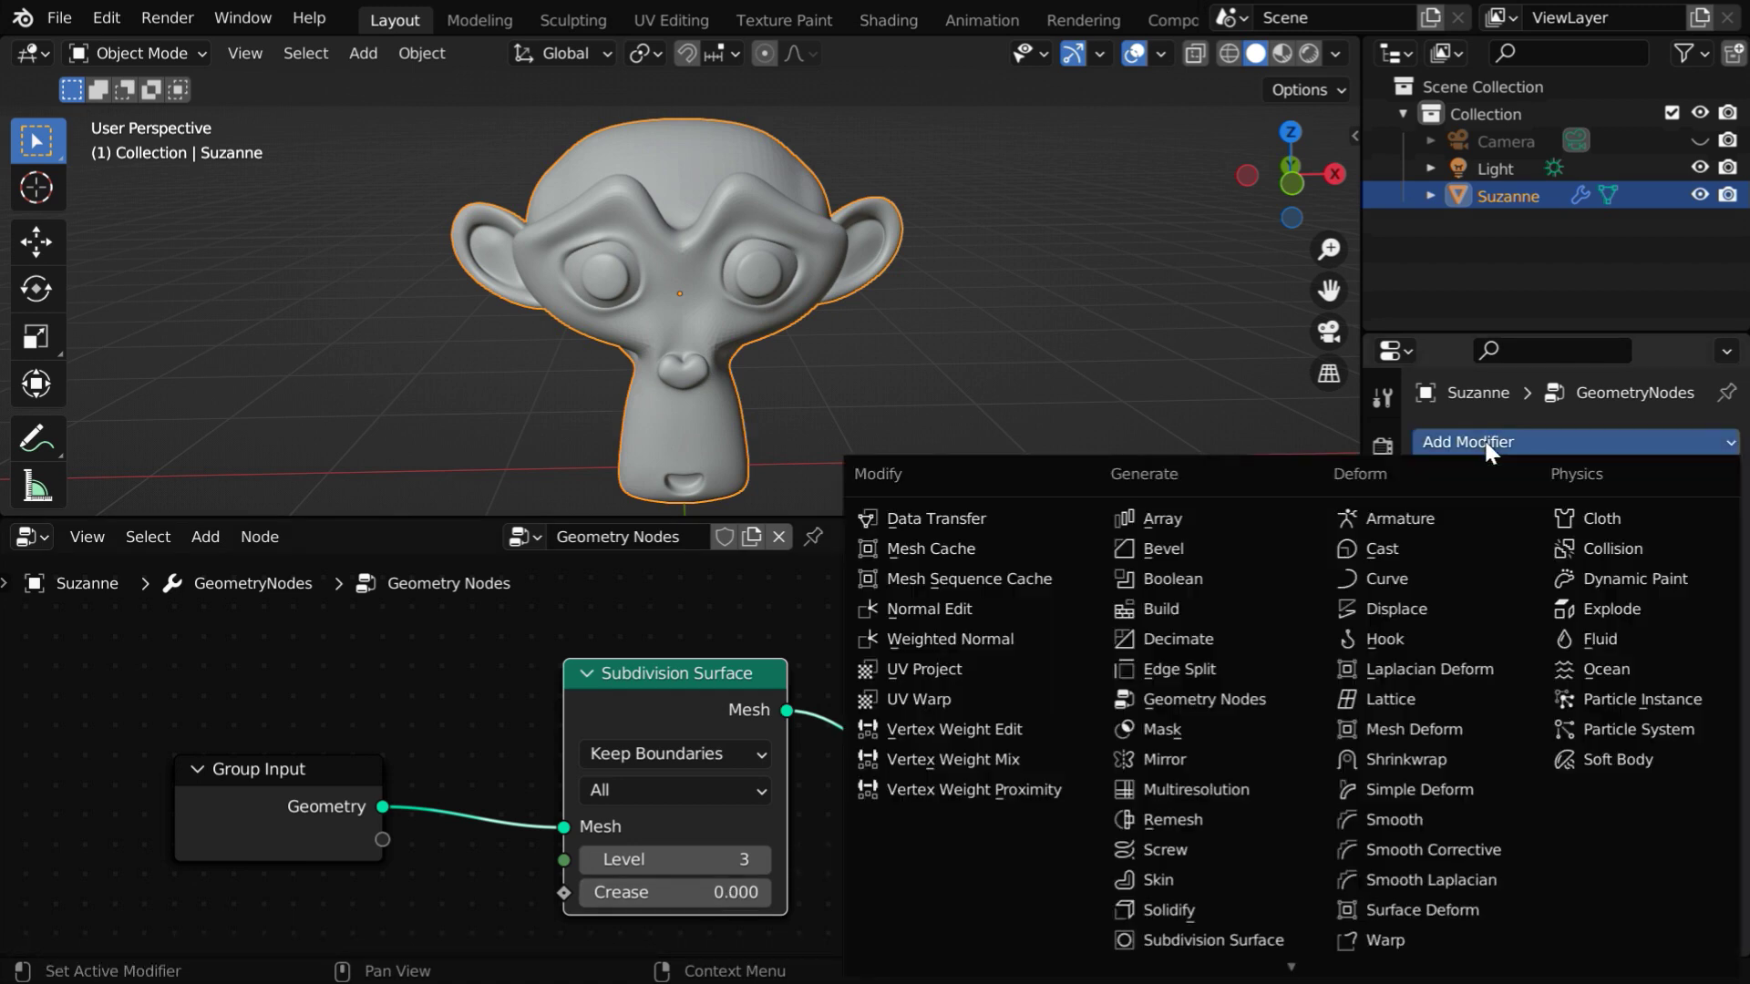
pyautogui.click(1248, 547)
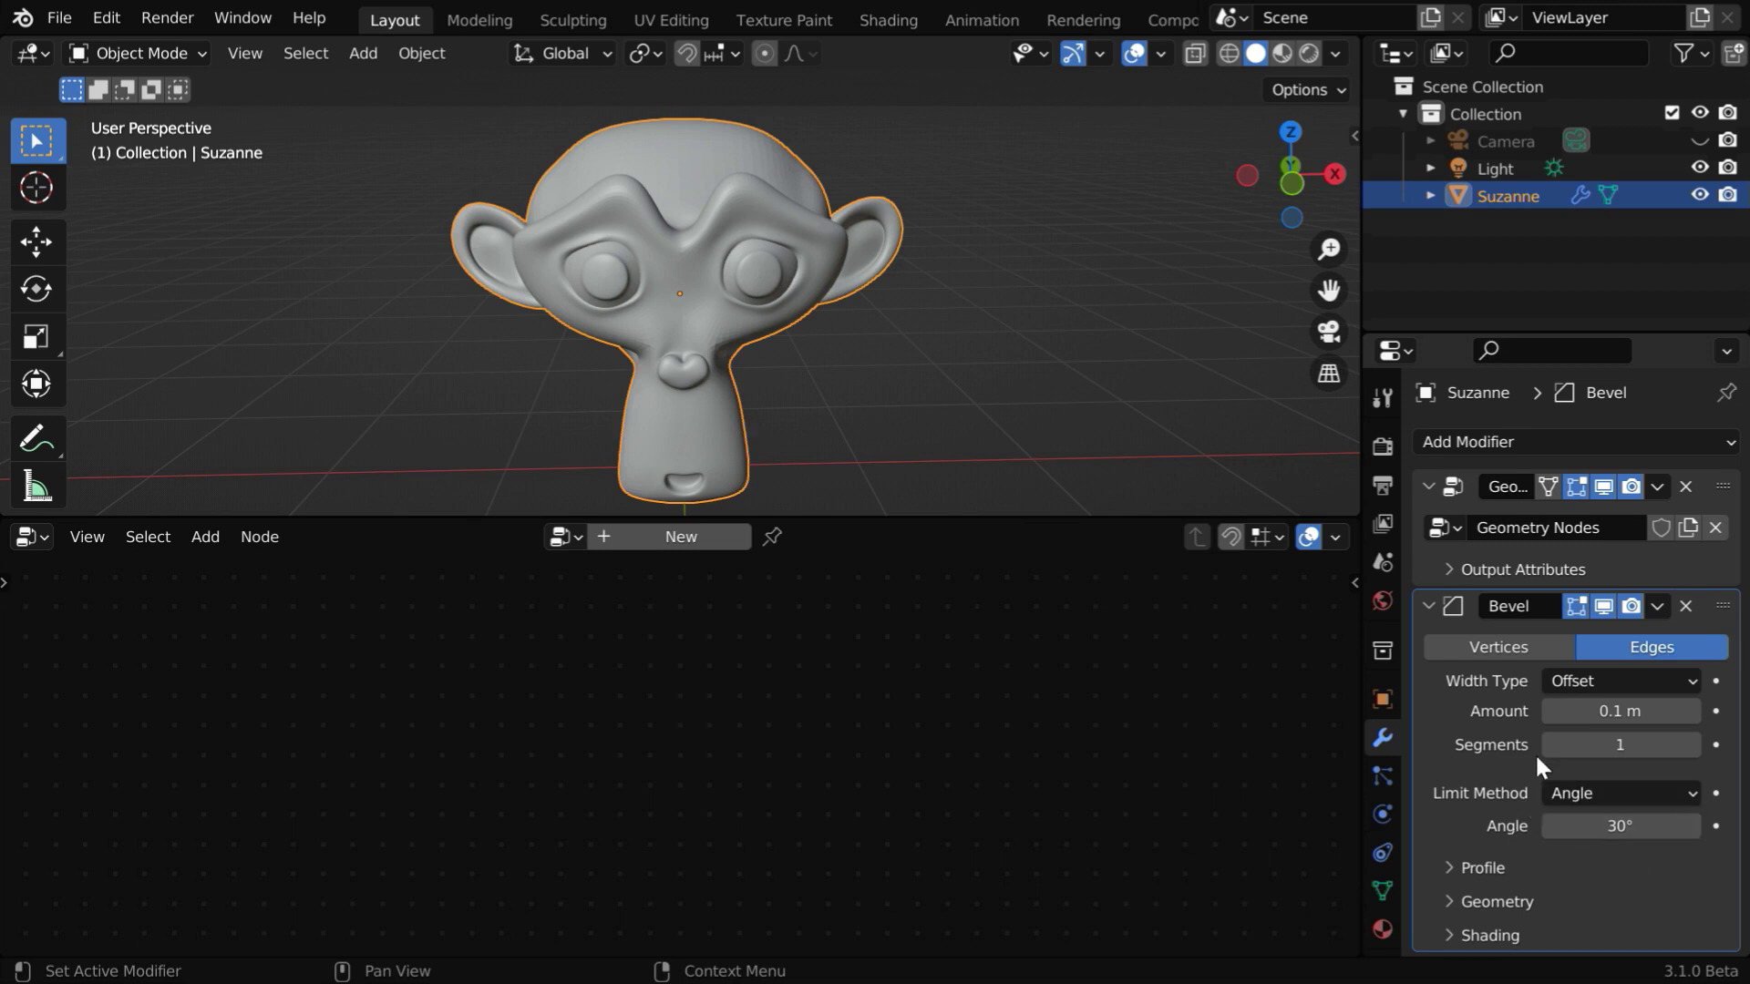
# Step: Pin the node editor to the Geometry Nodes tree, test it, then delete the Bevel modifier
pyautogui.click(1668, 565)
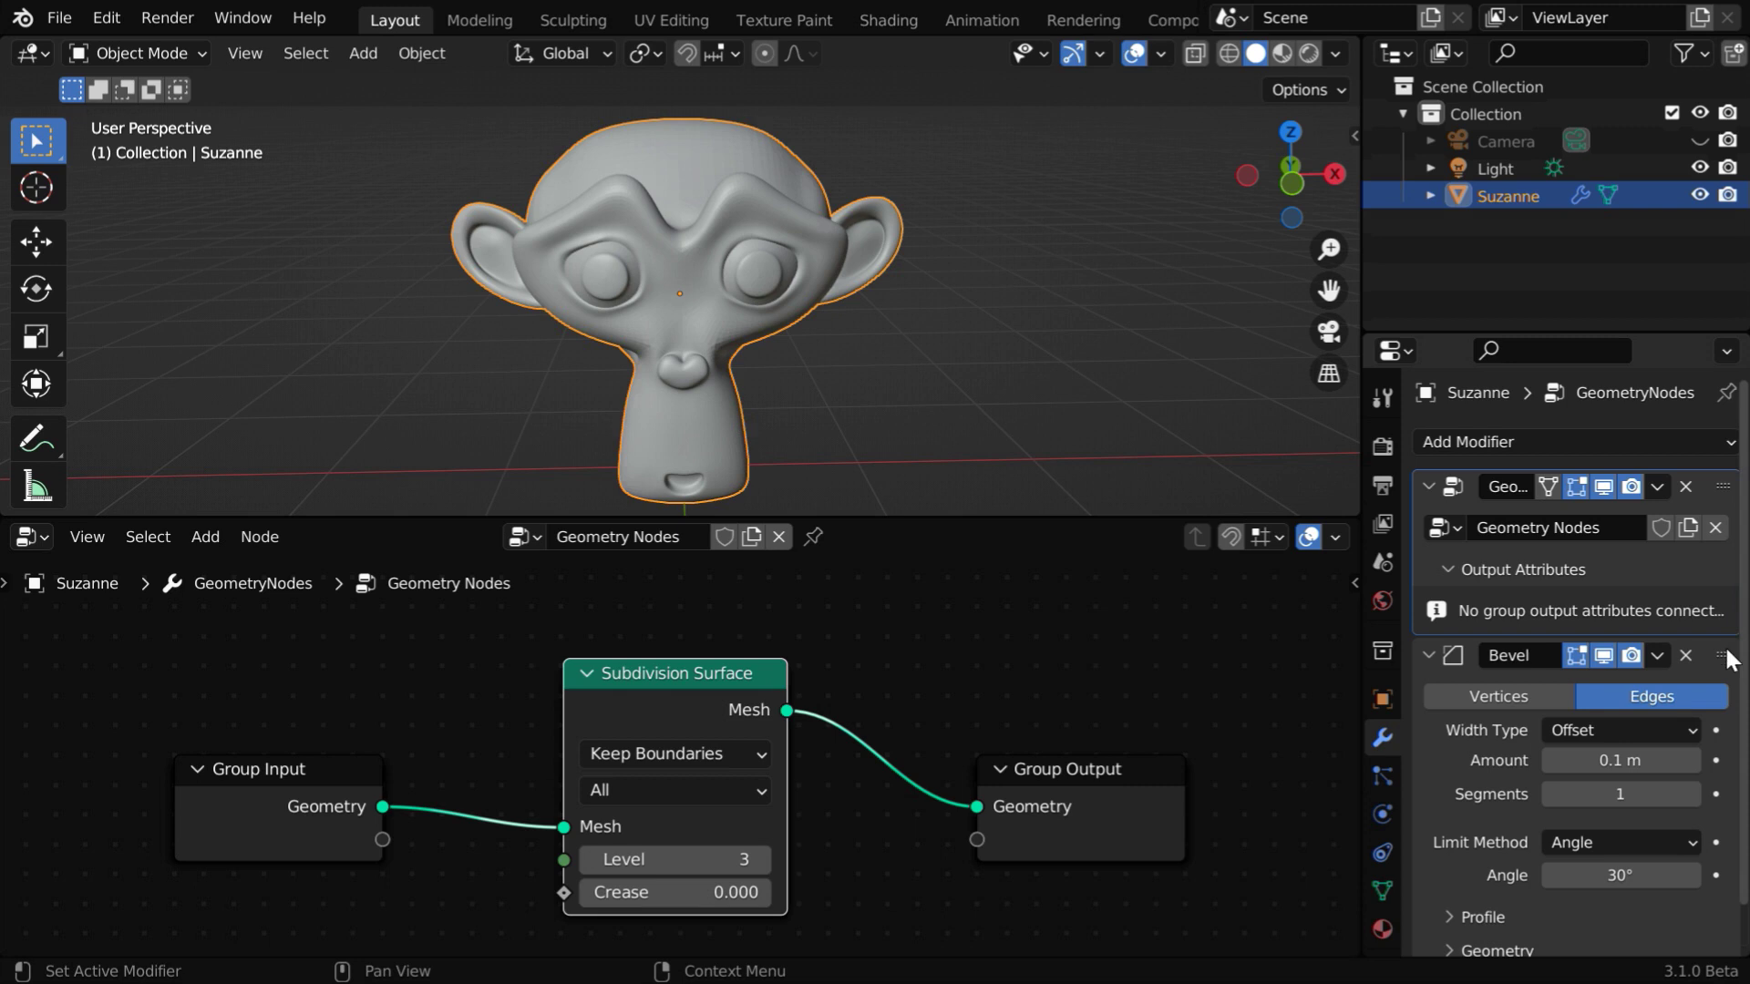
pyautogui.click(1736, 919)
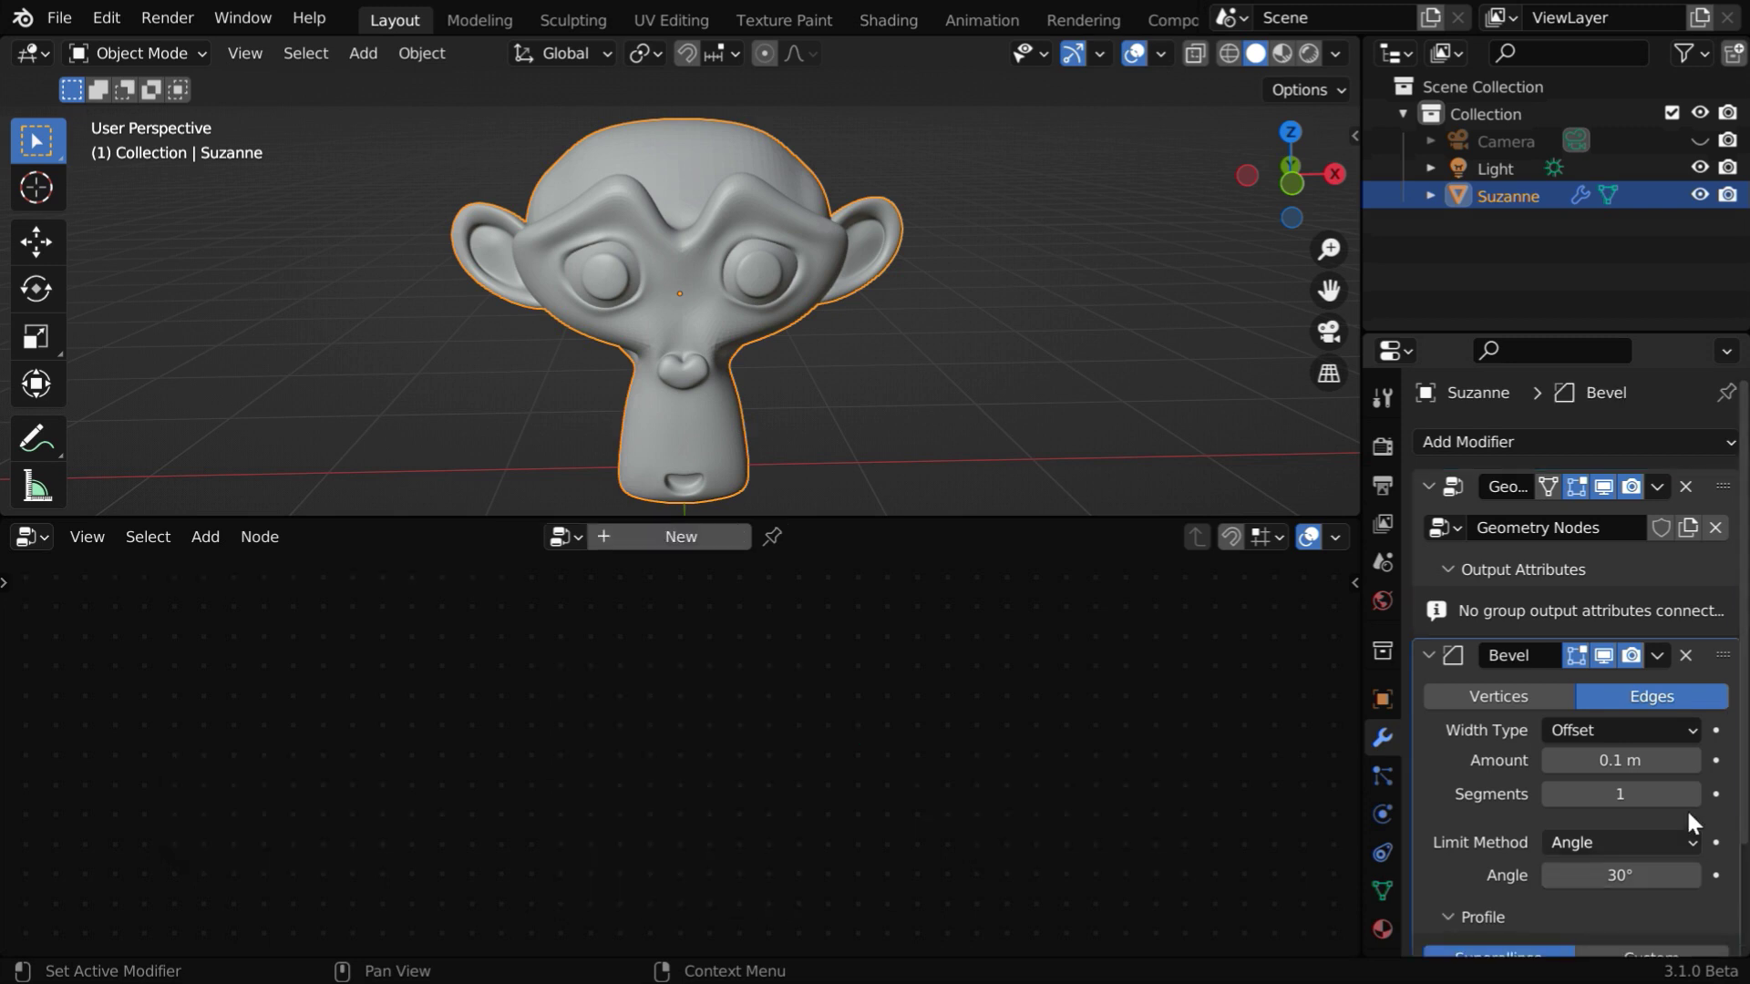
pyautogui.click(1671, 571)
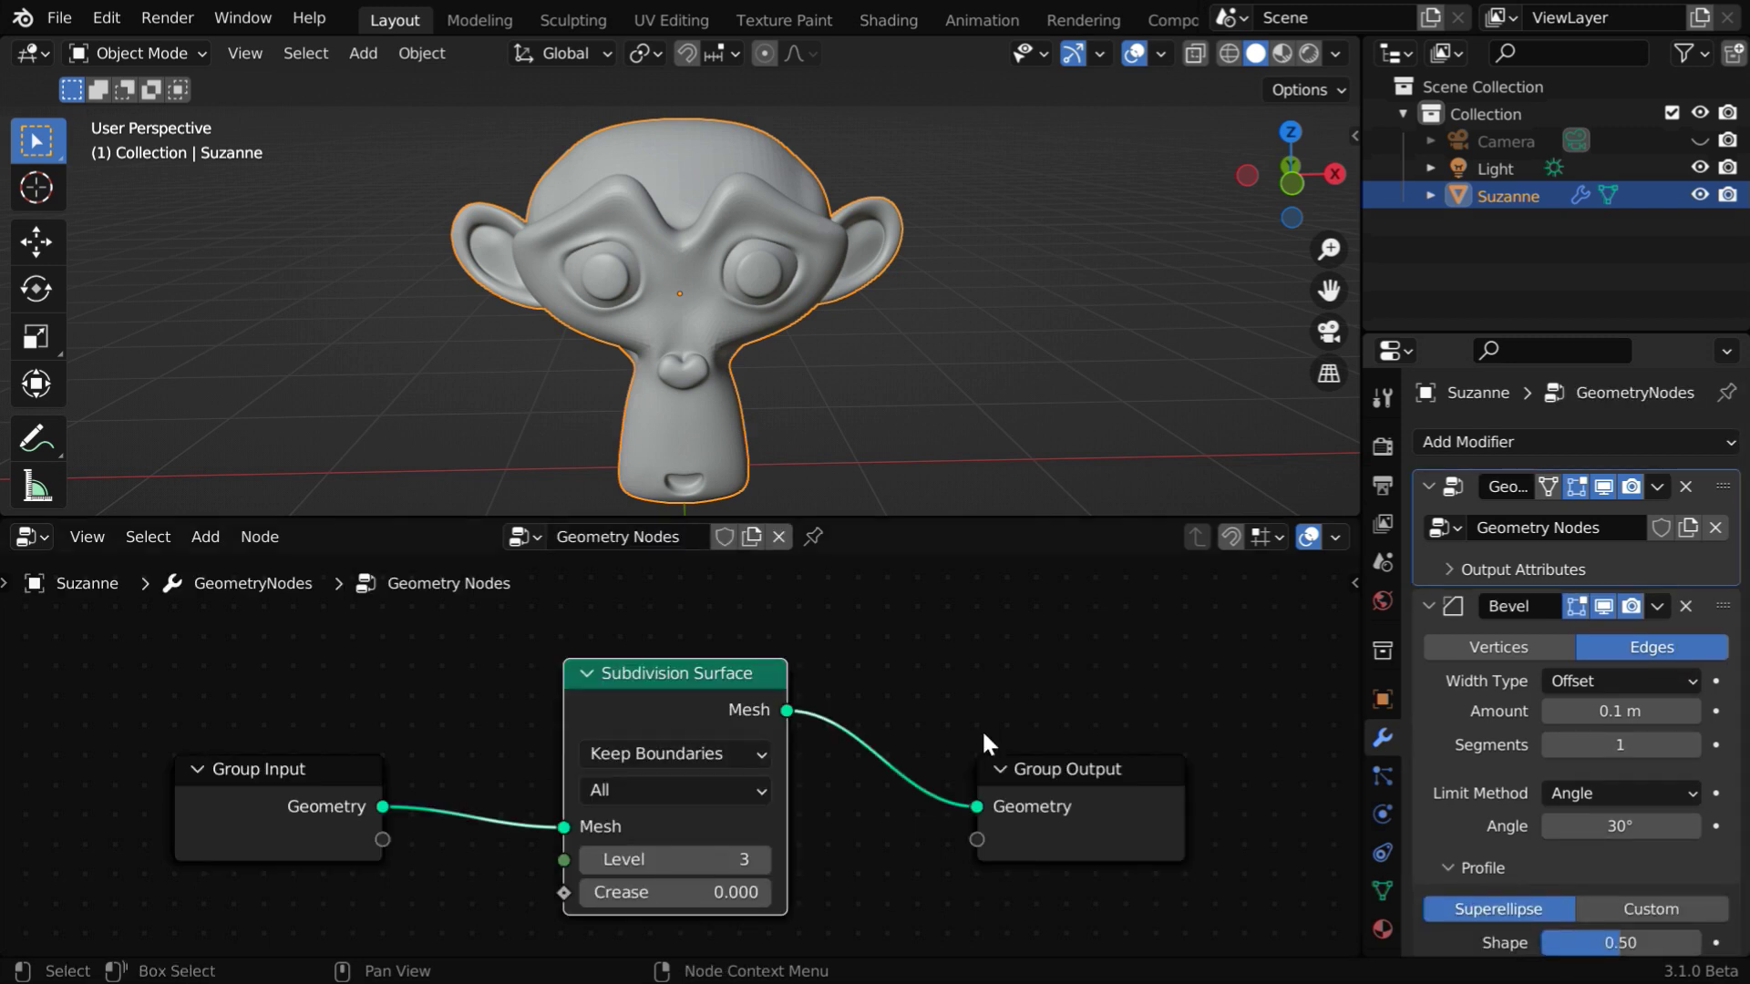
pyautogui.click(814, 537)
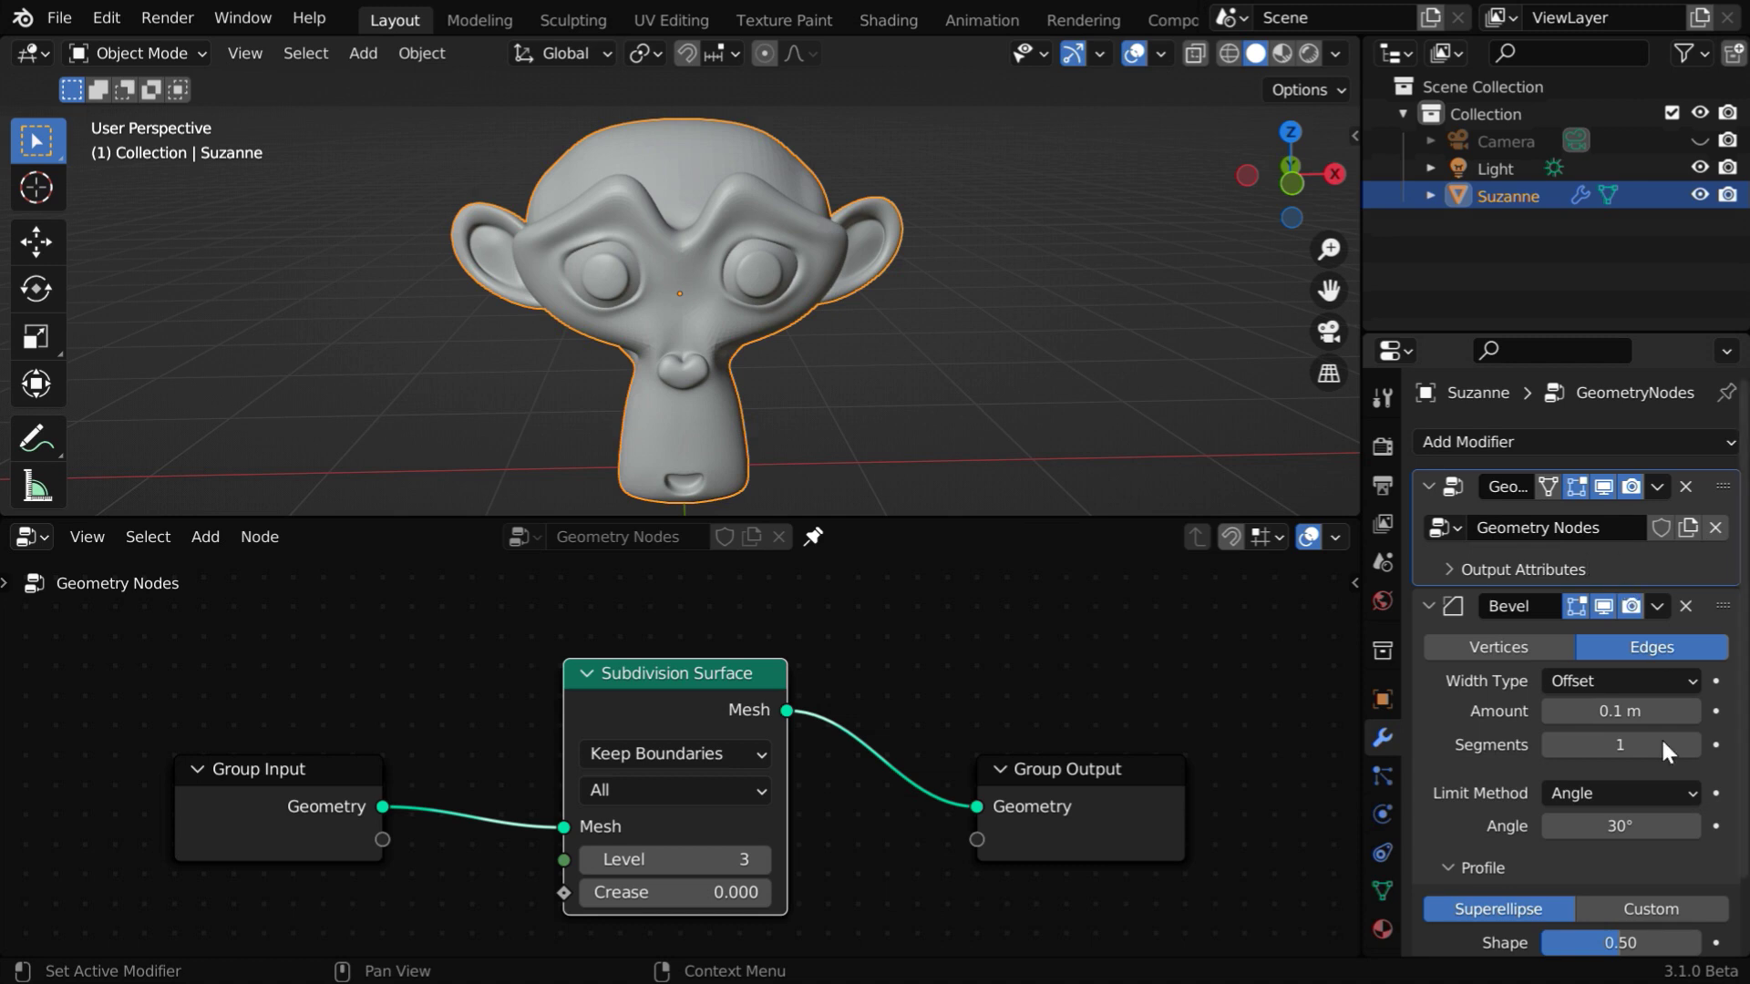
pyautogui.click(1728, 880)
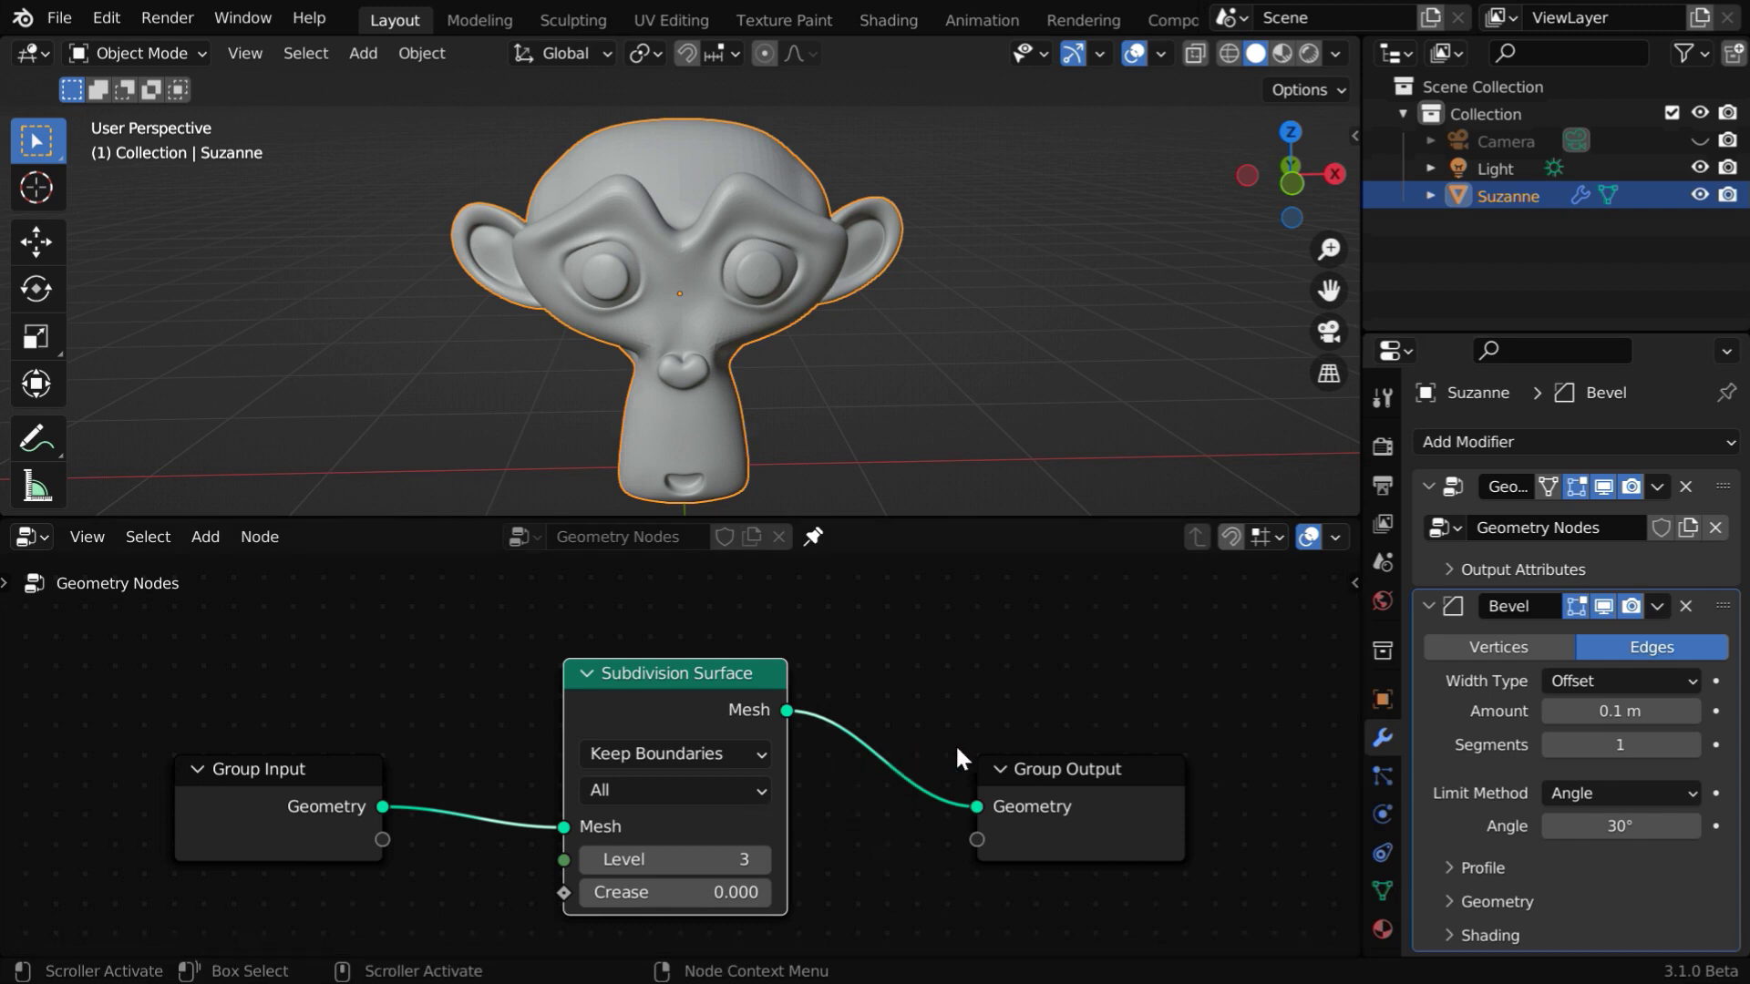
pyautogui.click(1686, 605)
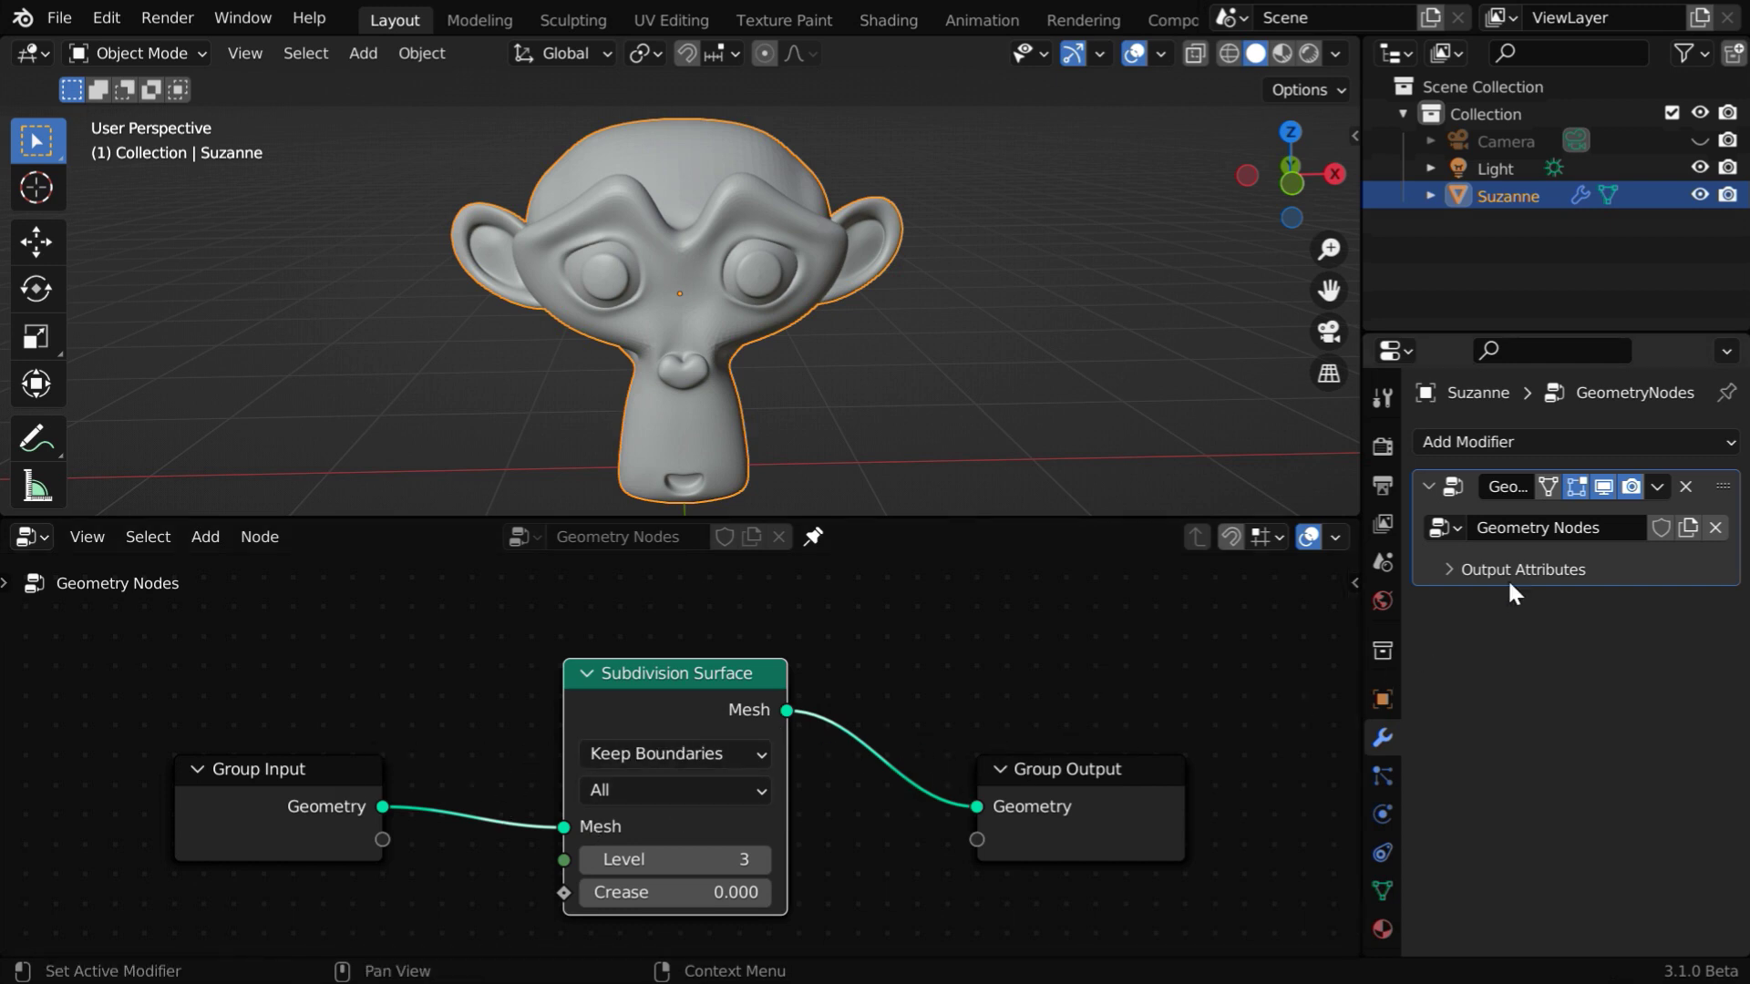
pyautogui.click(1554, 441)
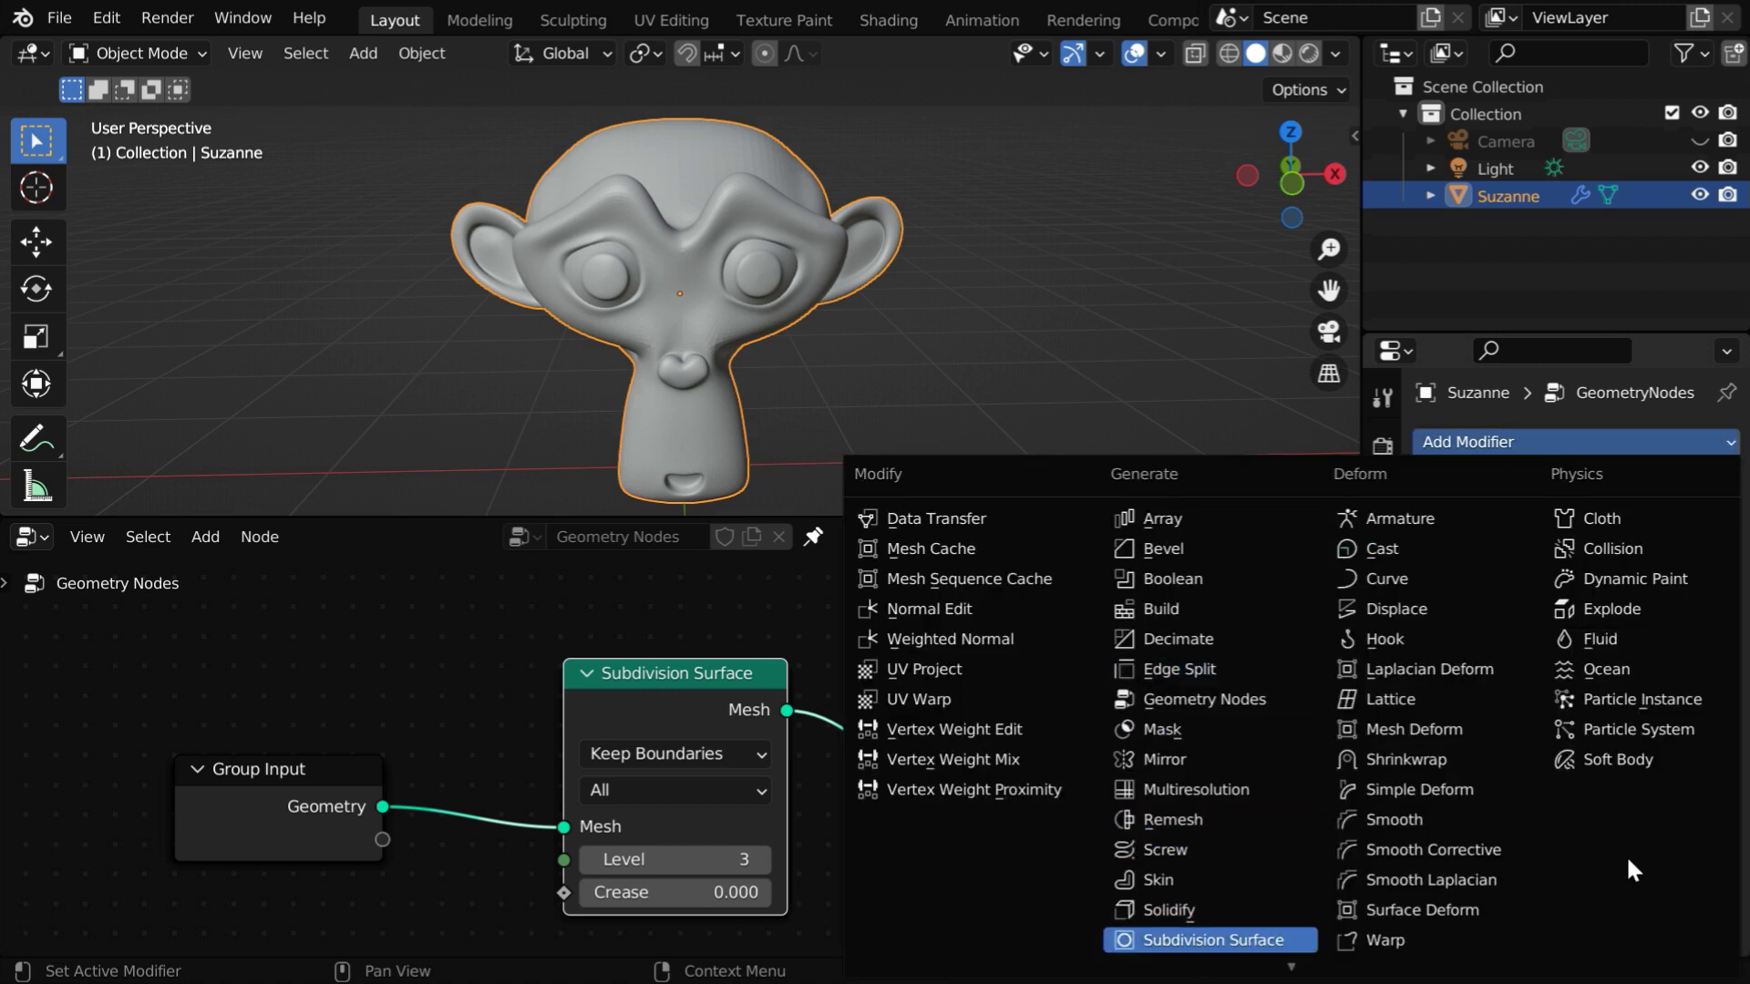
pyautogui.click(1258, 938)
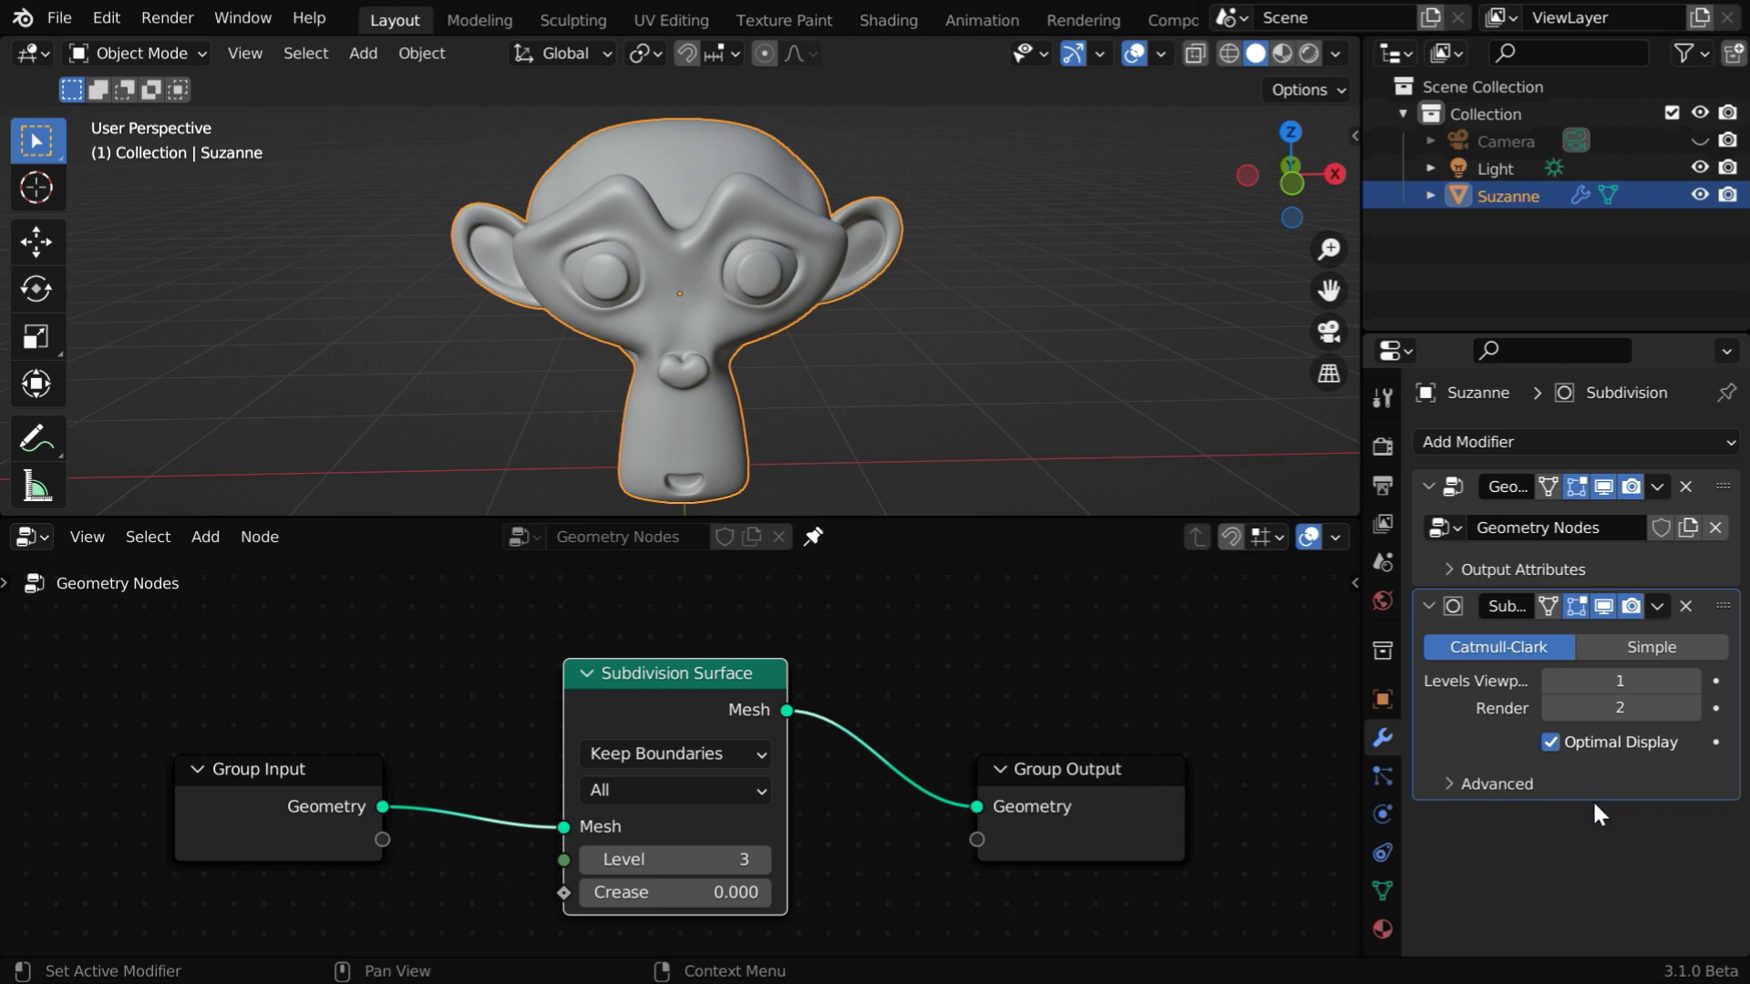
pyautogui.click(1685, 606)
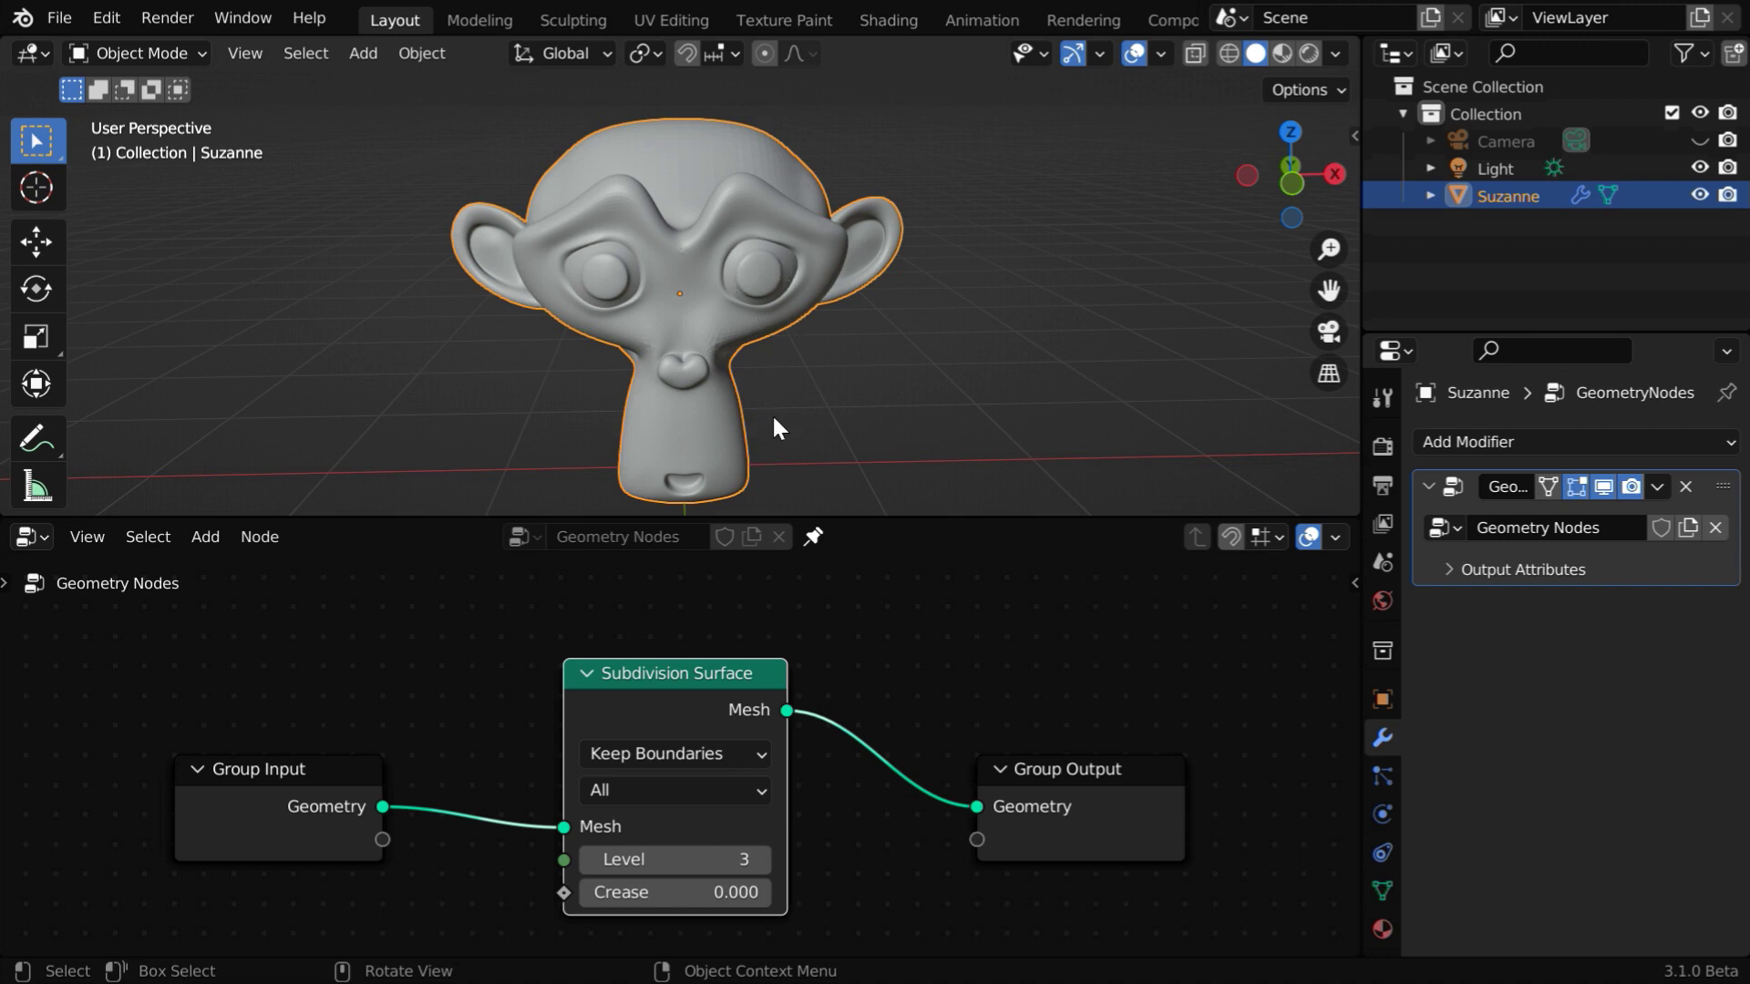
# Step: Move Group Input aside and insert a Separate Geometry node before the Subdivision Surface node
pyautogui.moveTo(330, 775); pyautogui.dragTo(192, 695)
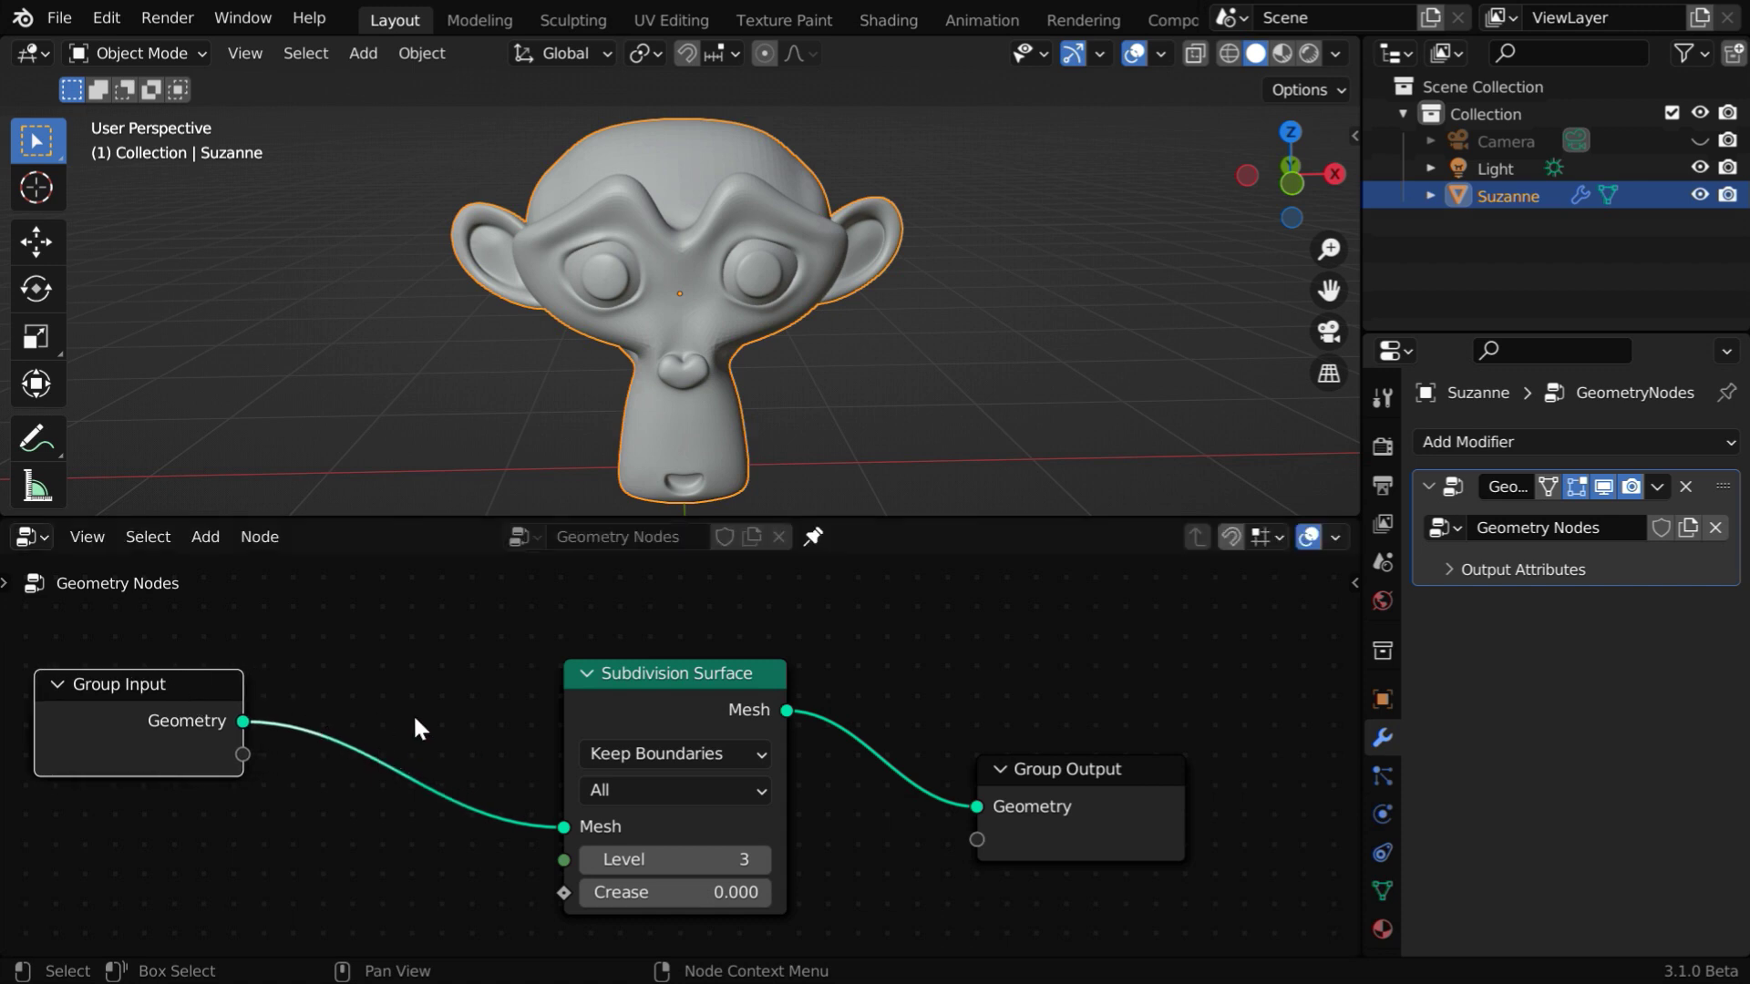
pyautogui.click(221, 536)
pyautogui.moveTo(310, 355)
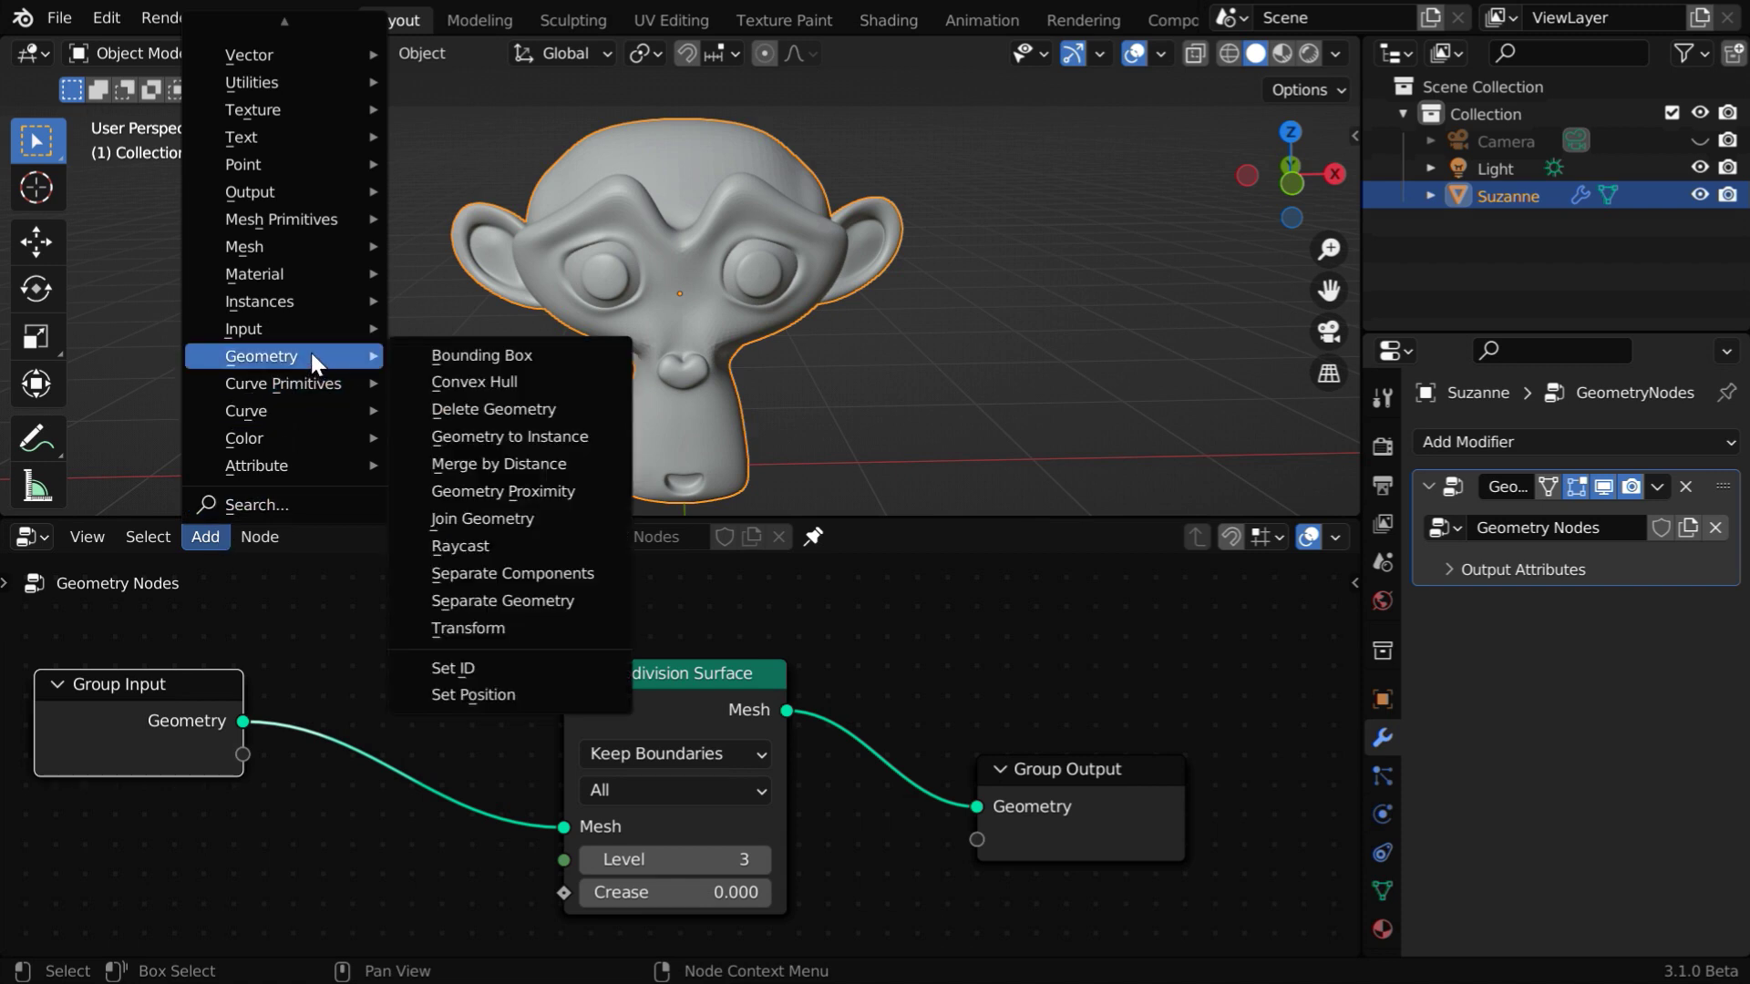
pyautogui.click(544, 601)
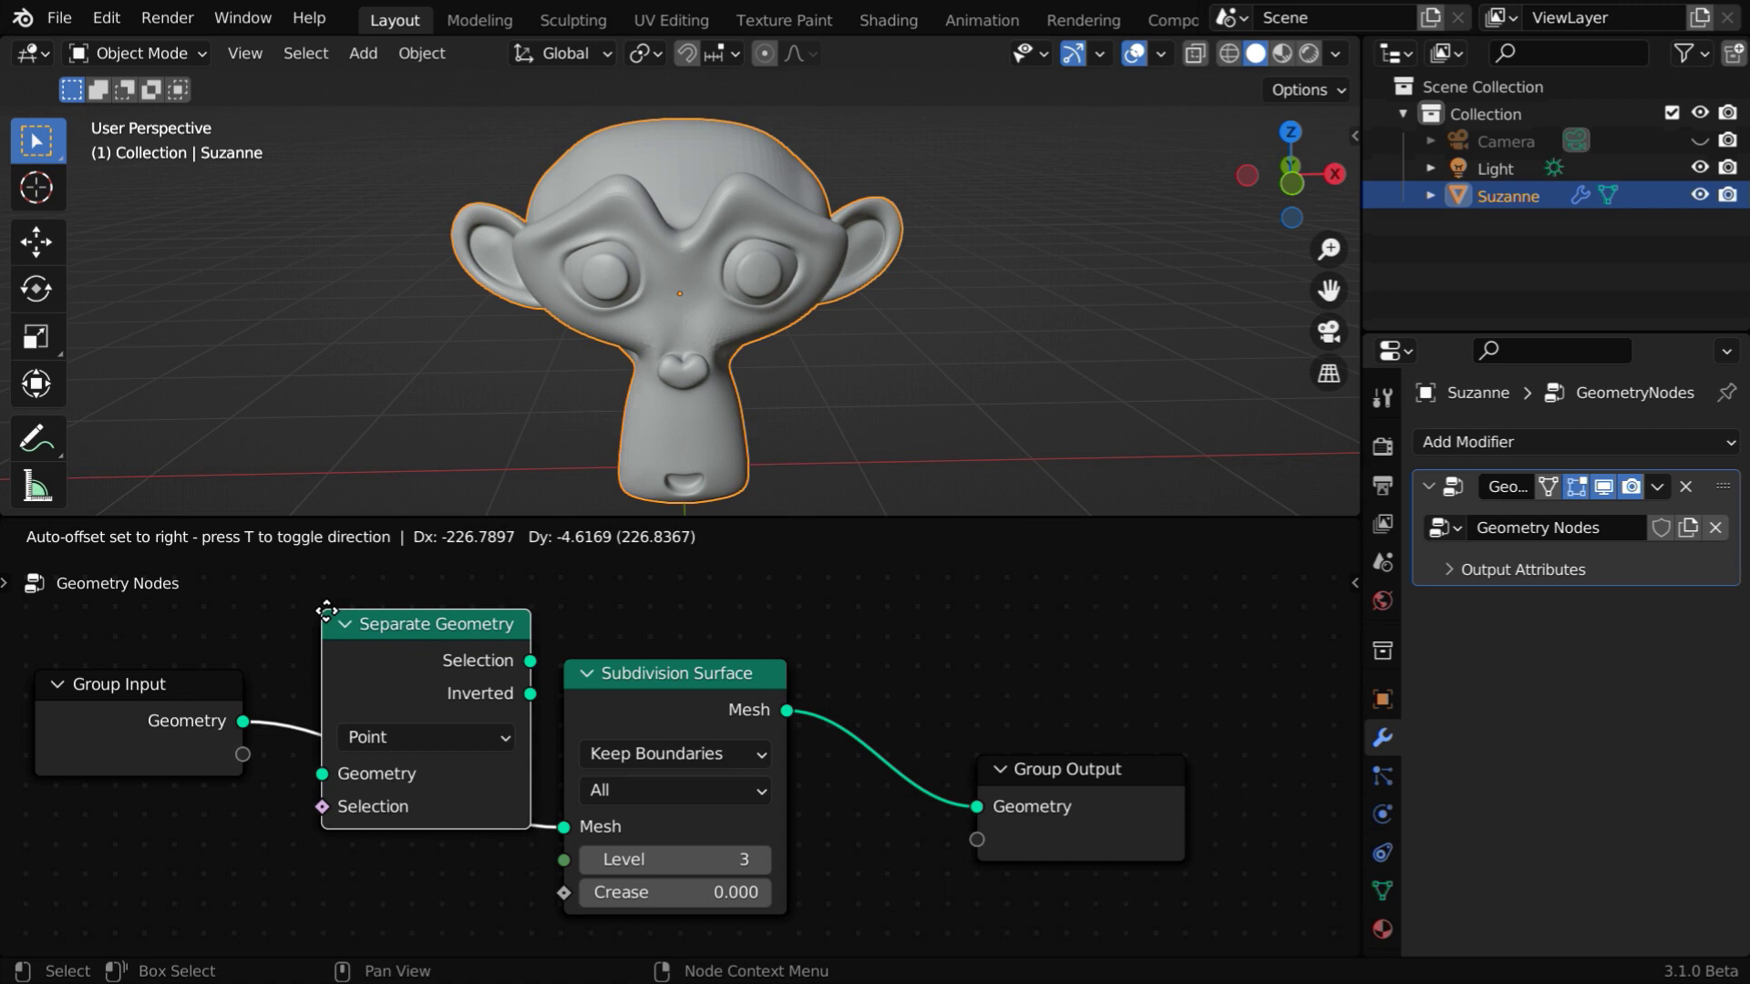
pyautogui.click(312, 617)
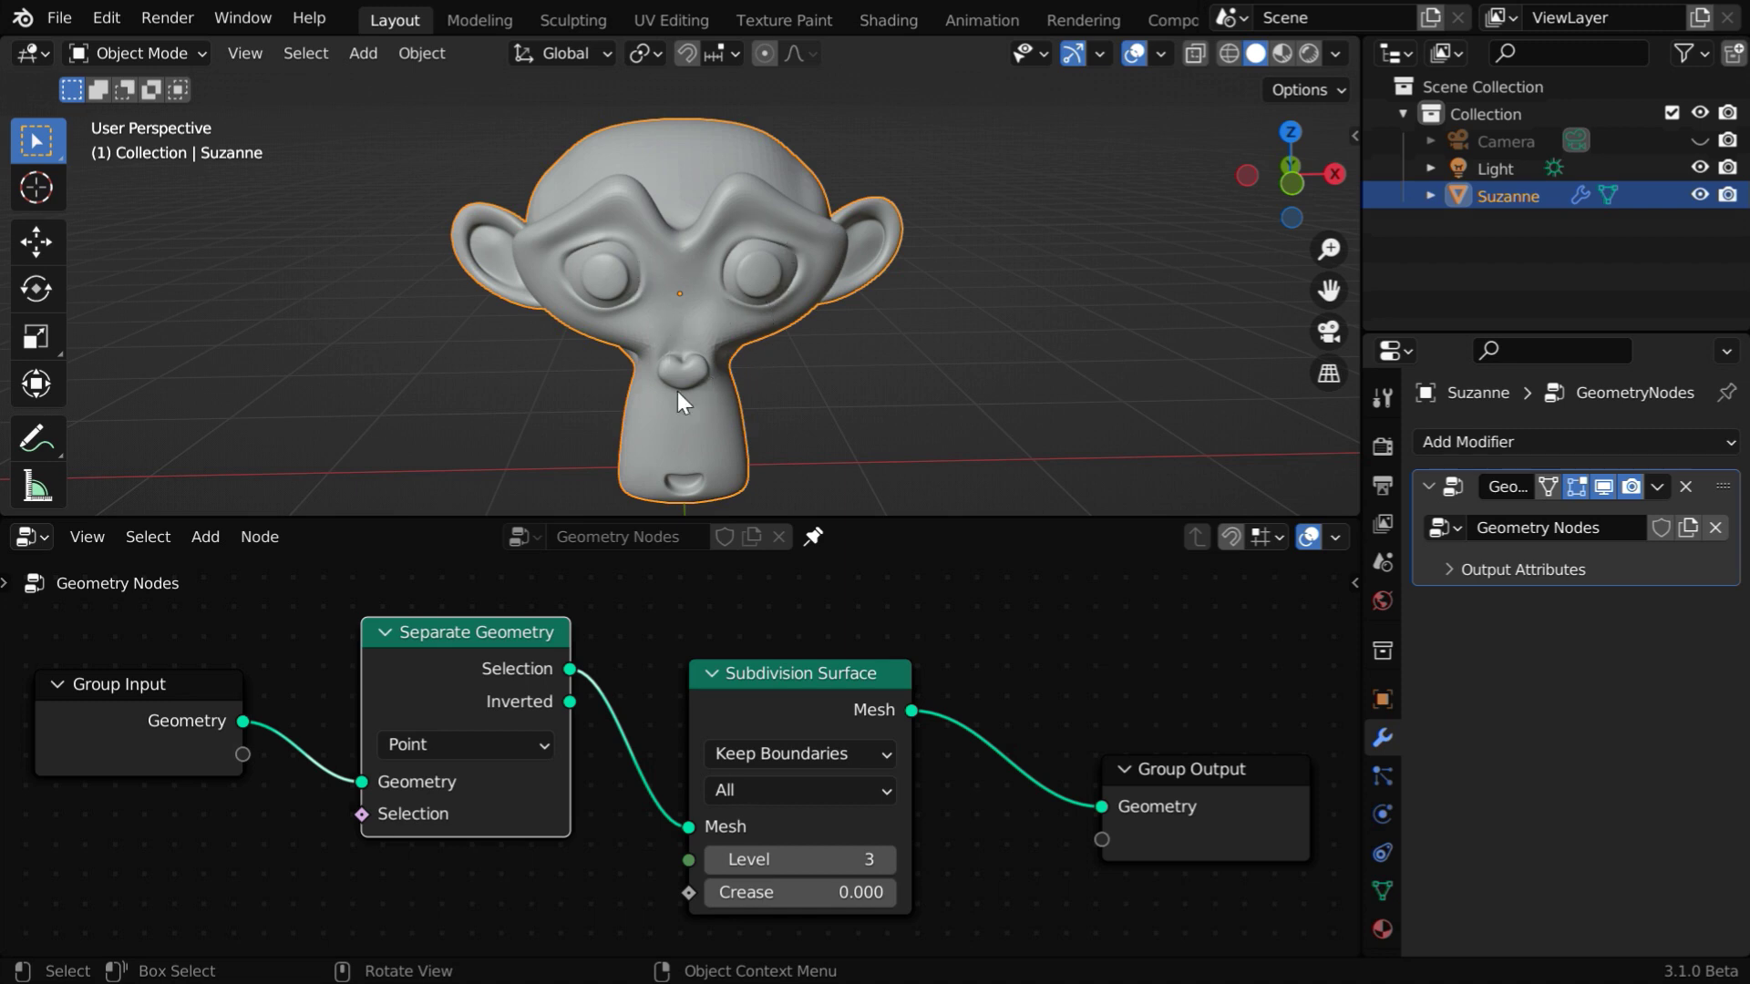
# Step: Enter Edit Mode with X-ray on and box-select the right half of Suzanne
pyautogui.click(155, 56)
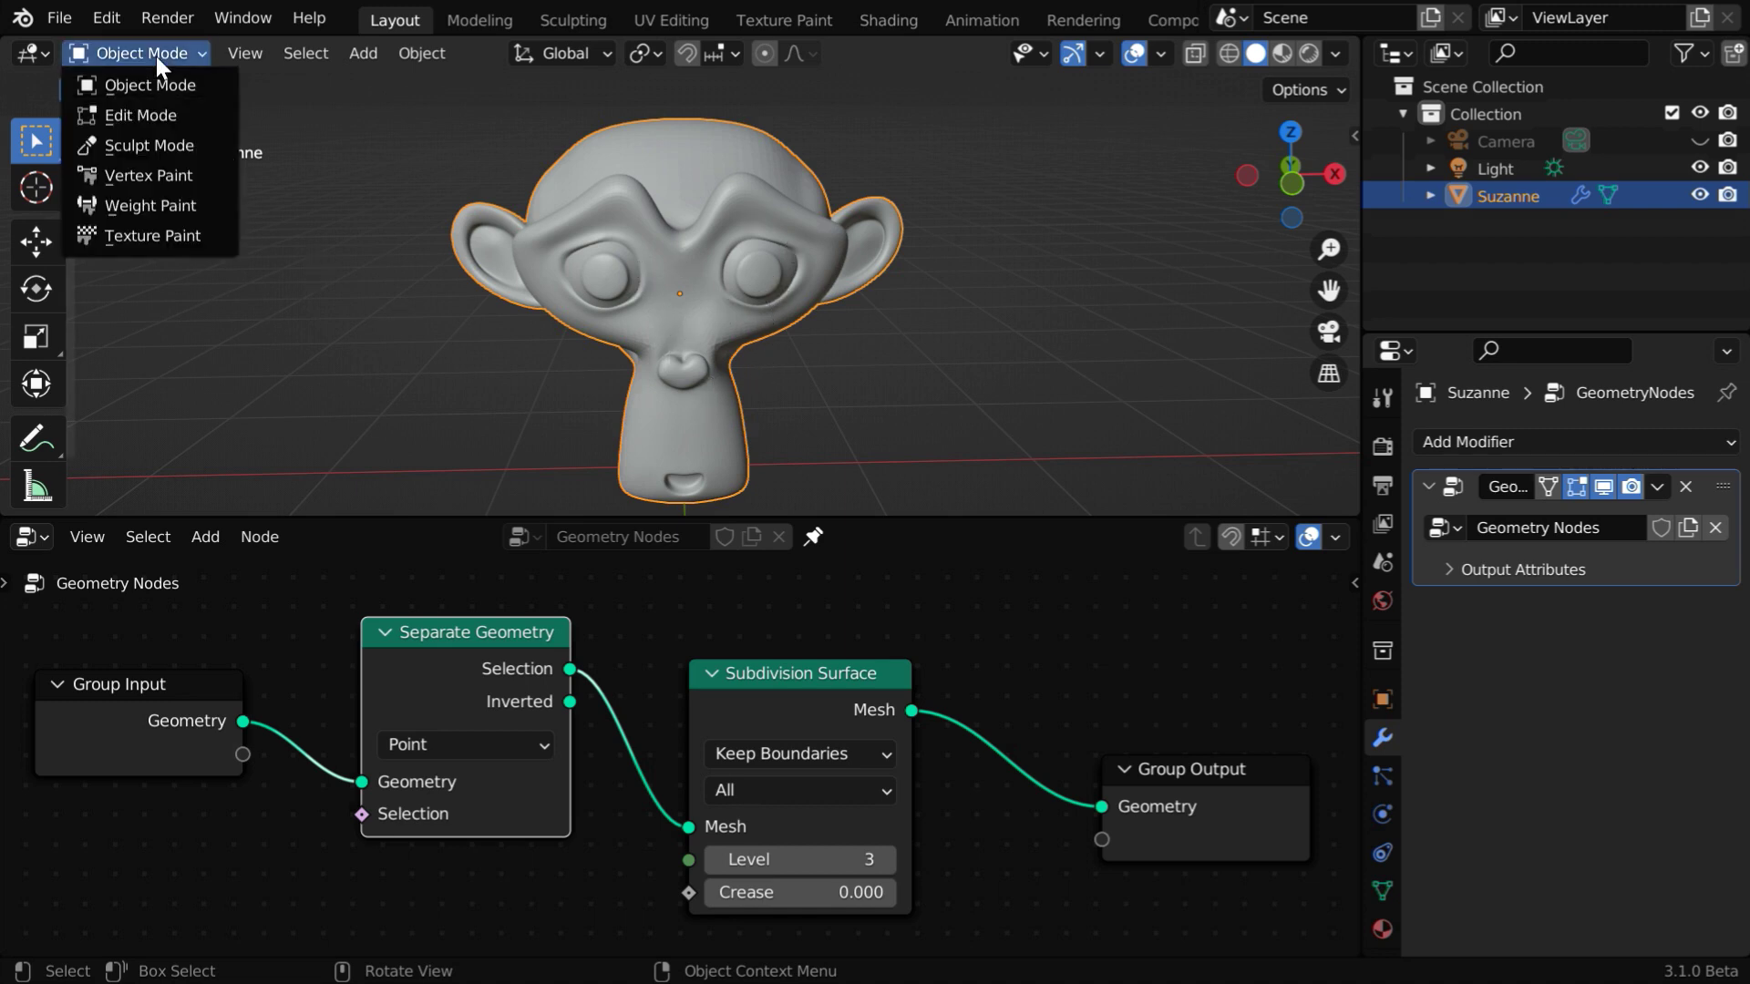
pyautogui.click(162, 113)
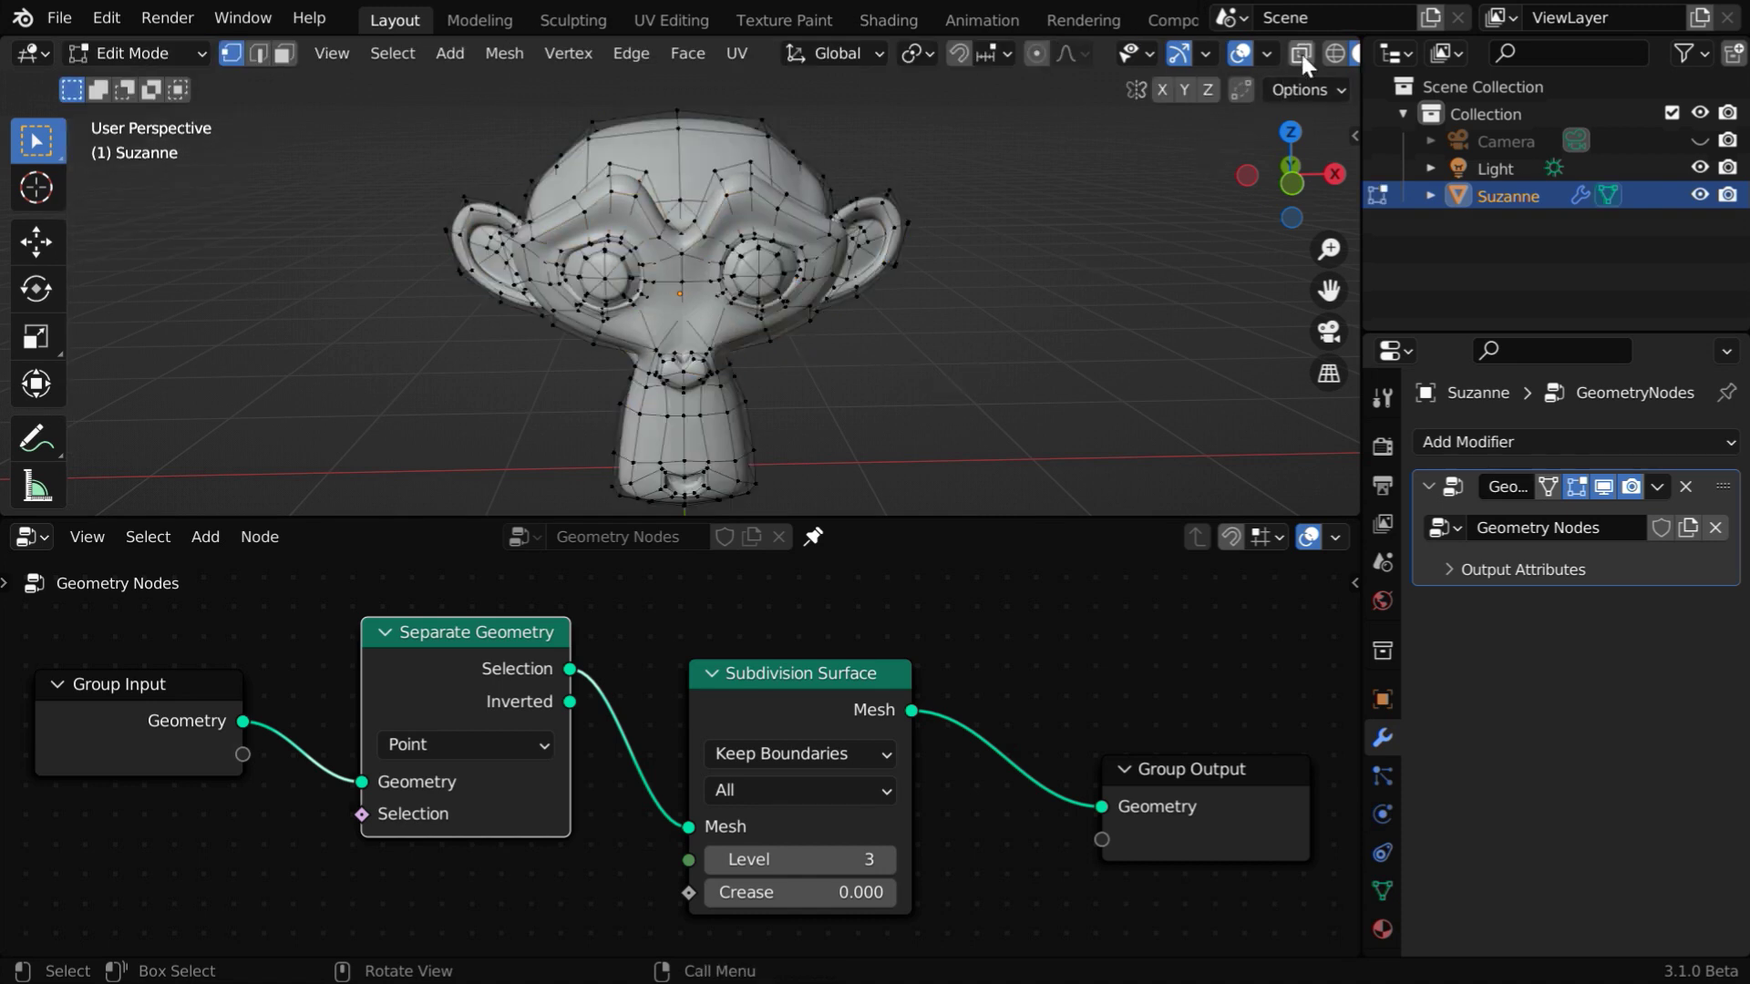
pyautogui.hotkey('alt', 'z')
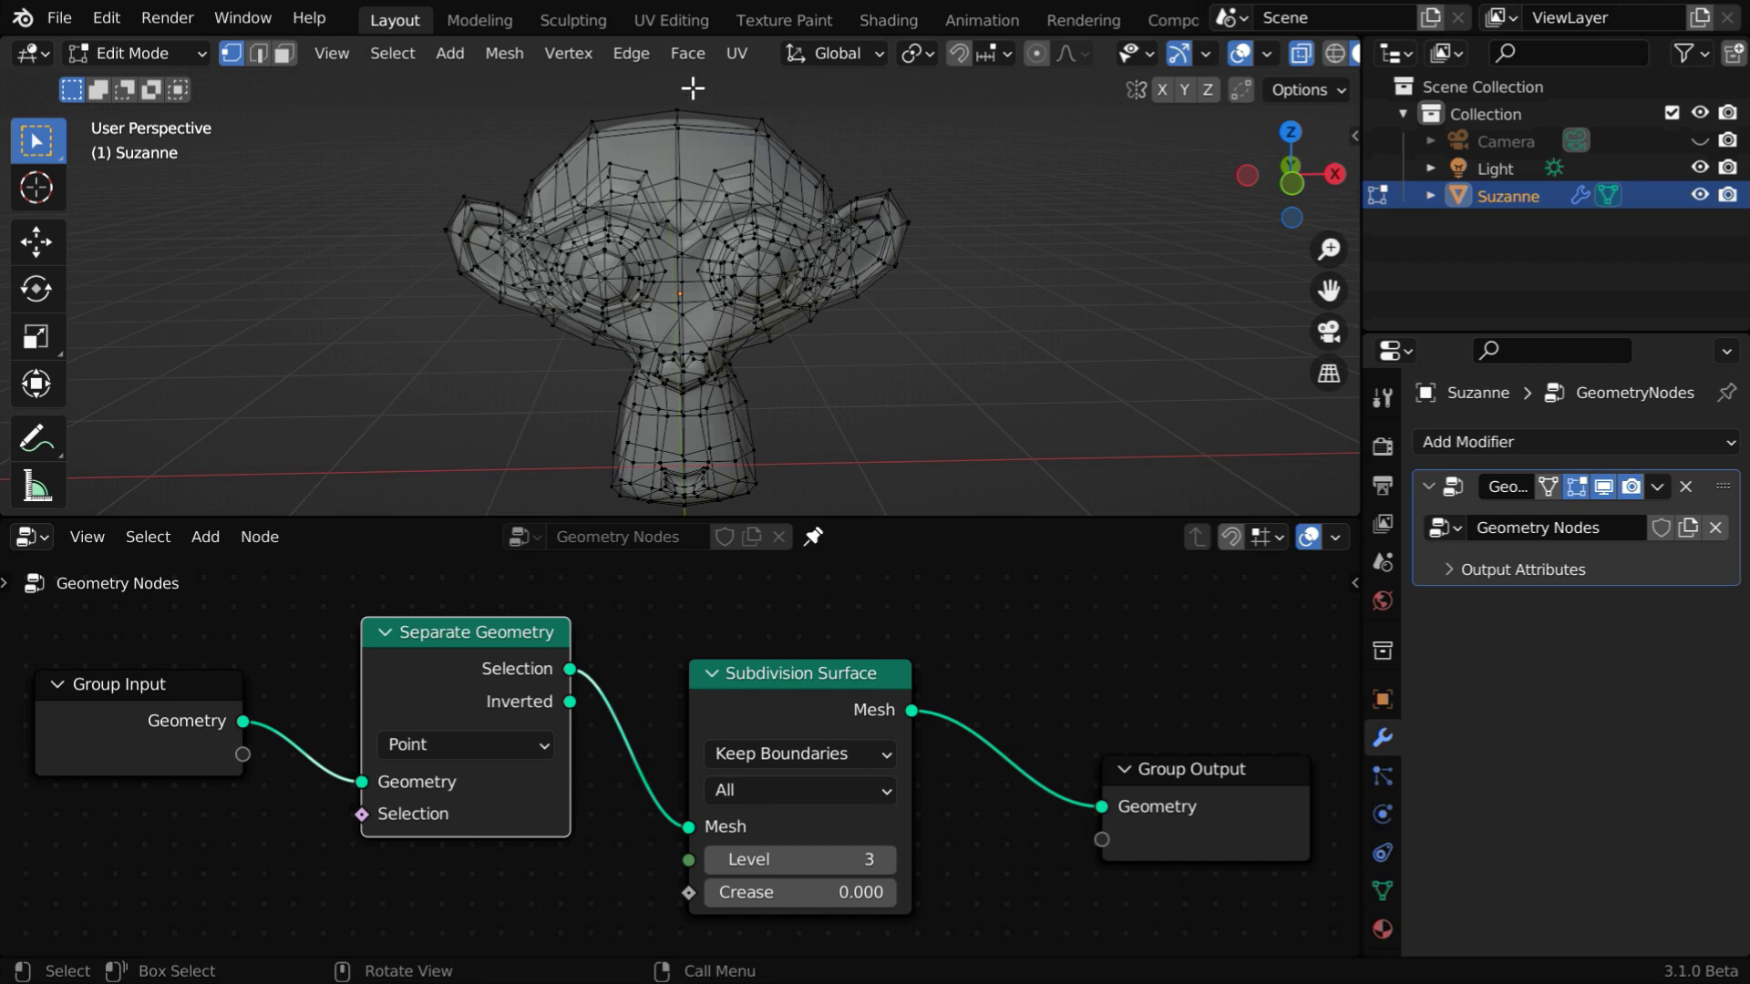
pyautogui.moveTo(690, 88); pyautogui.dragTo(989, 511)
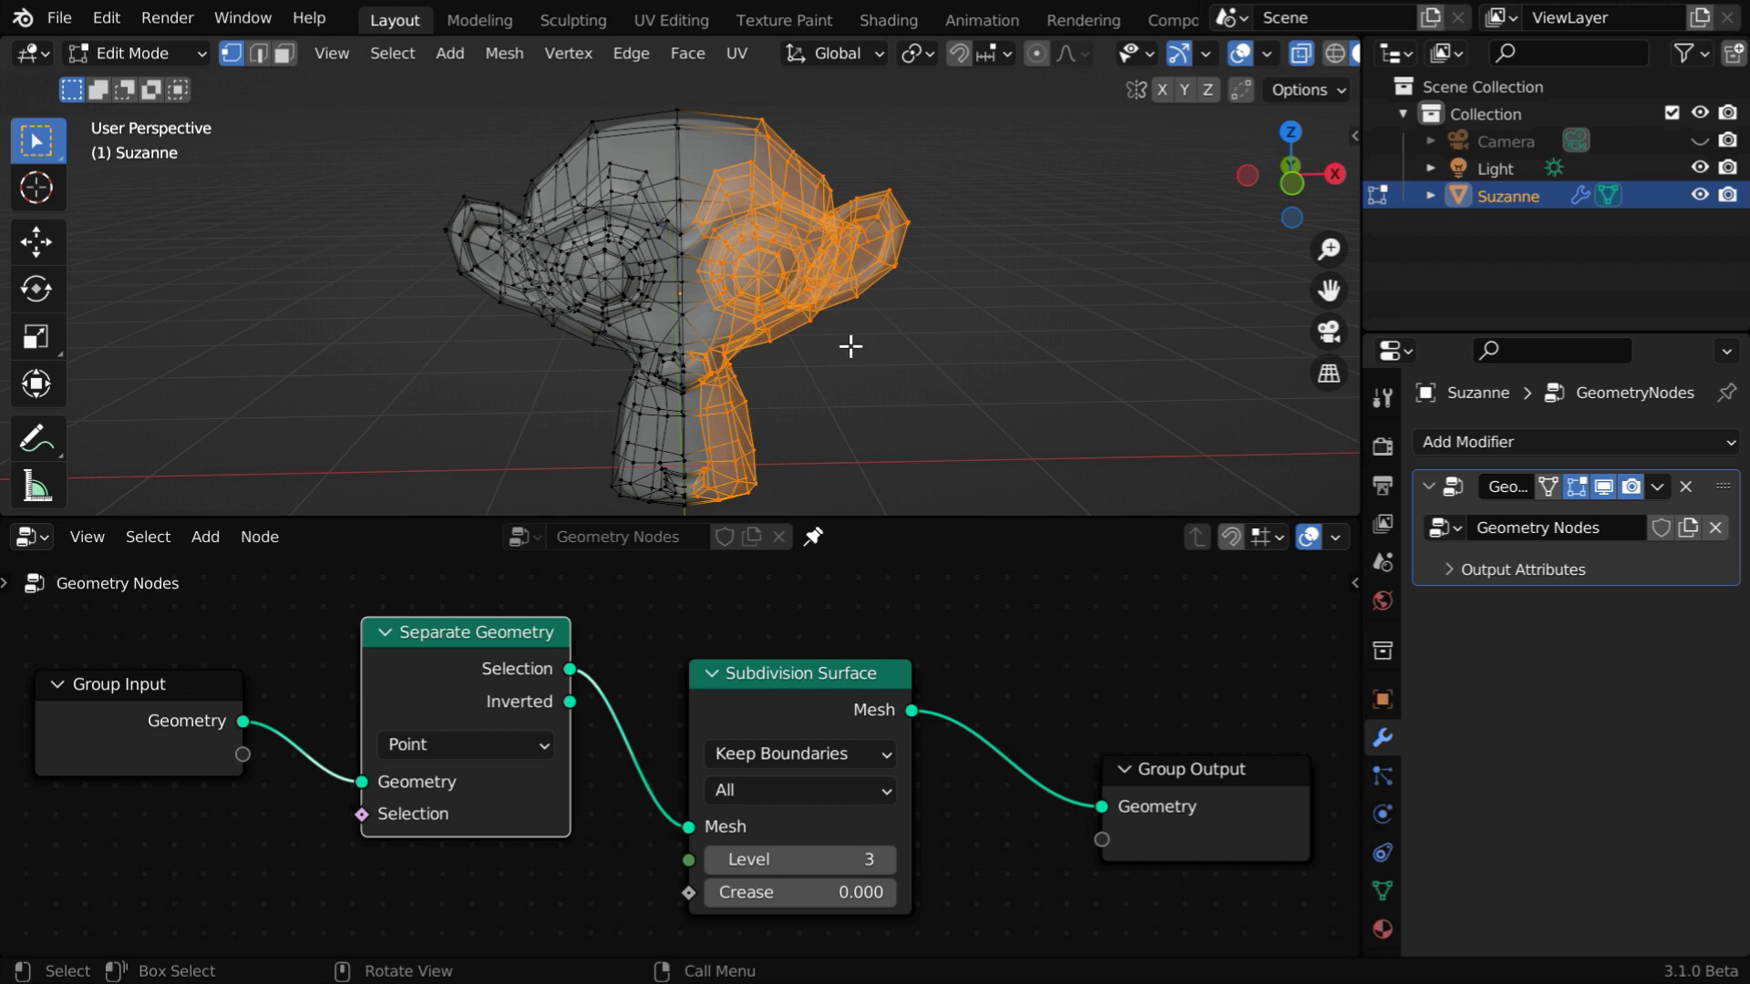
# Step: Add a vertex group named Group-1 and assign the selected vertices to it
pyautogui.click(1382, 889)
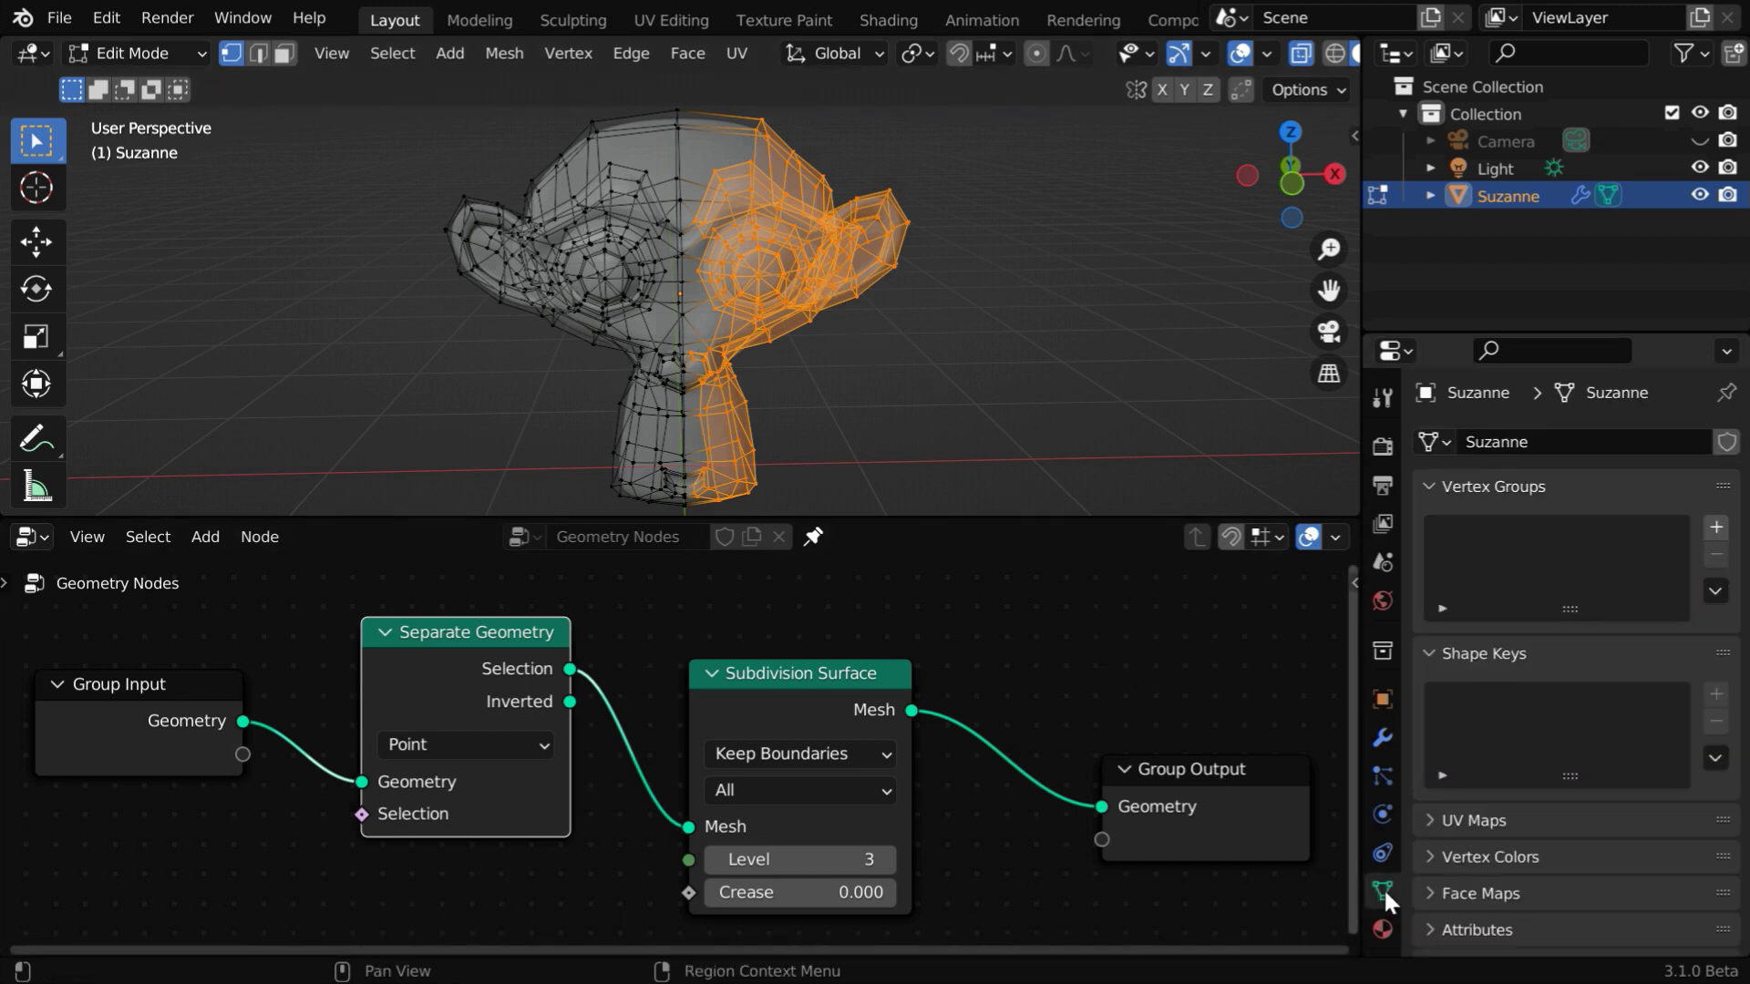
pyautogui.click(1717, 528)
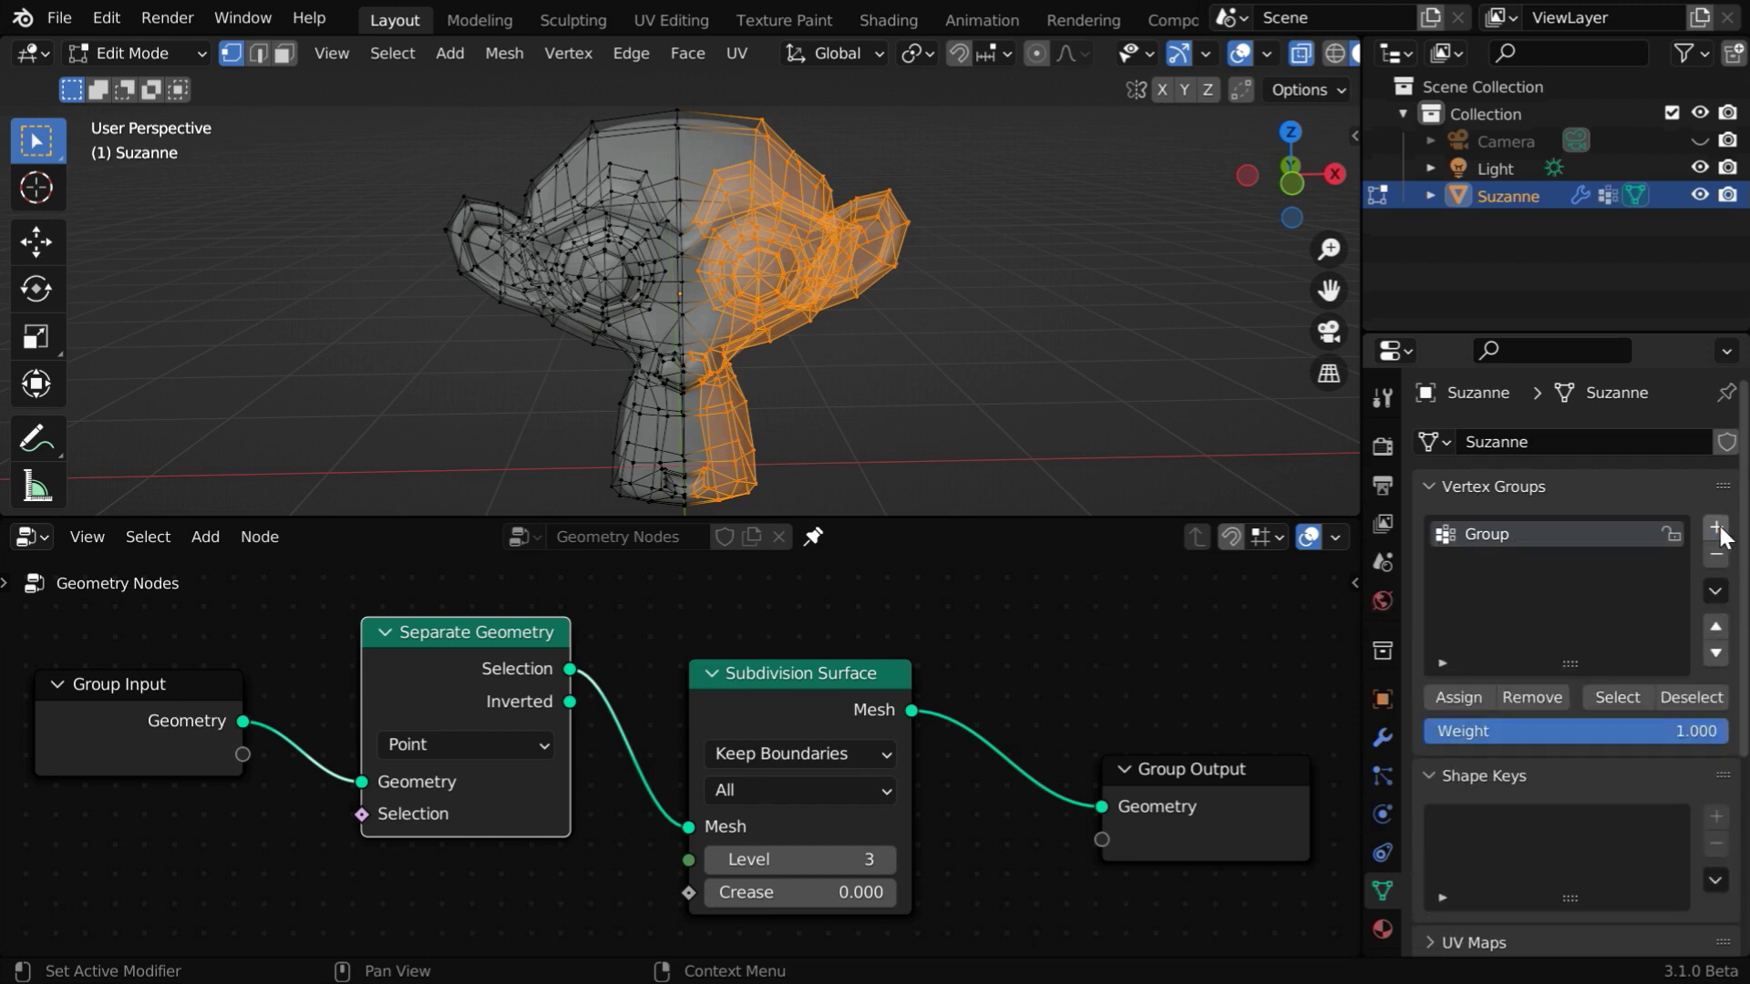
pyautogui.doubleClick(1496, 535)
pyautogui.click(1536, 538)
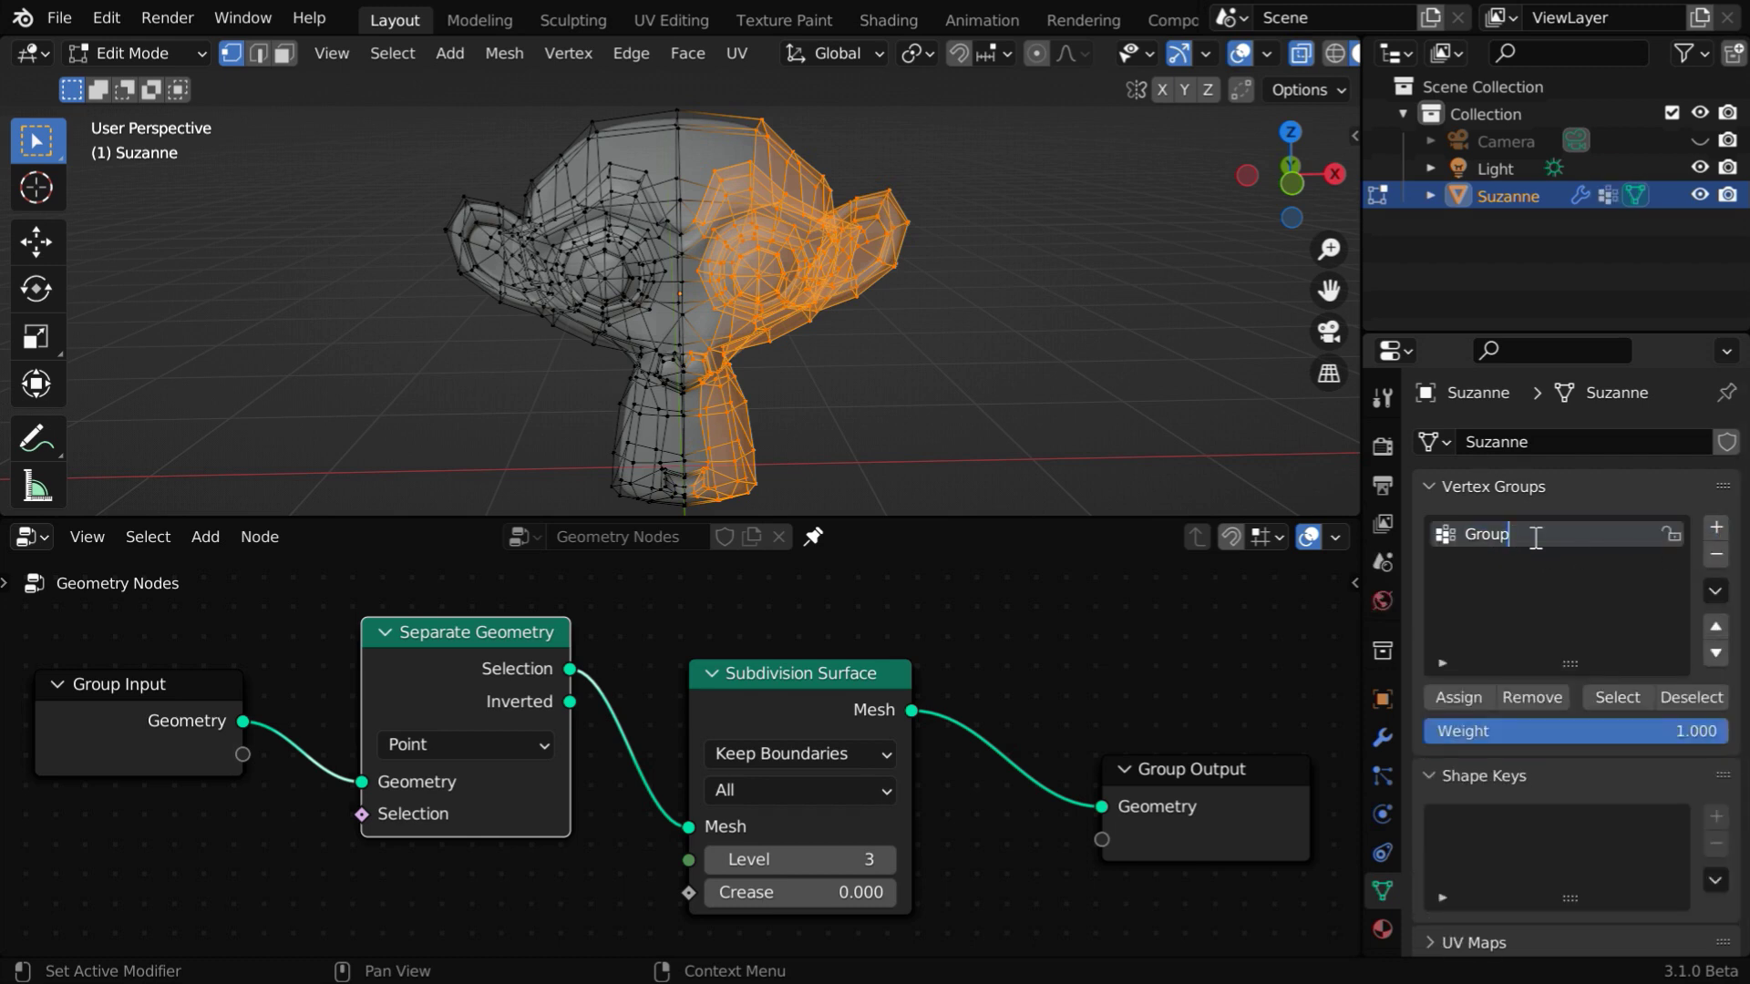
pyautogui.write('-1')
pyautogui.click(1473, 698)
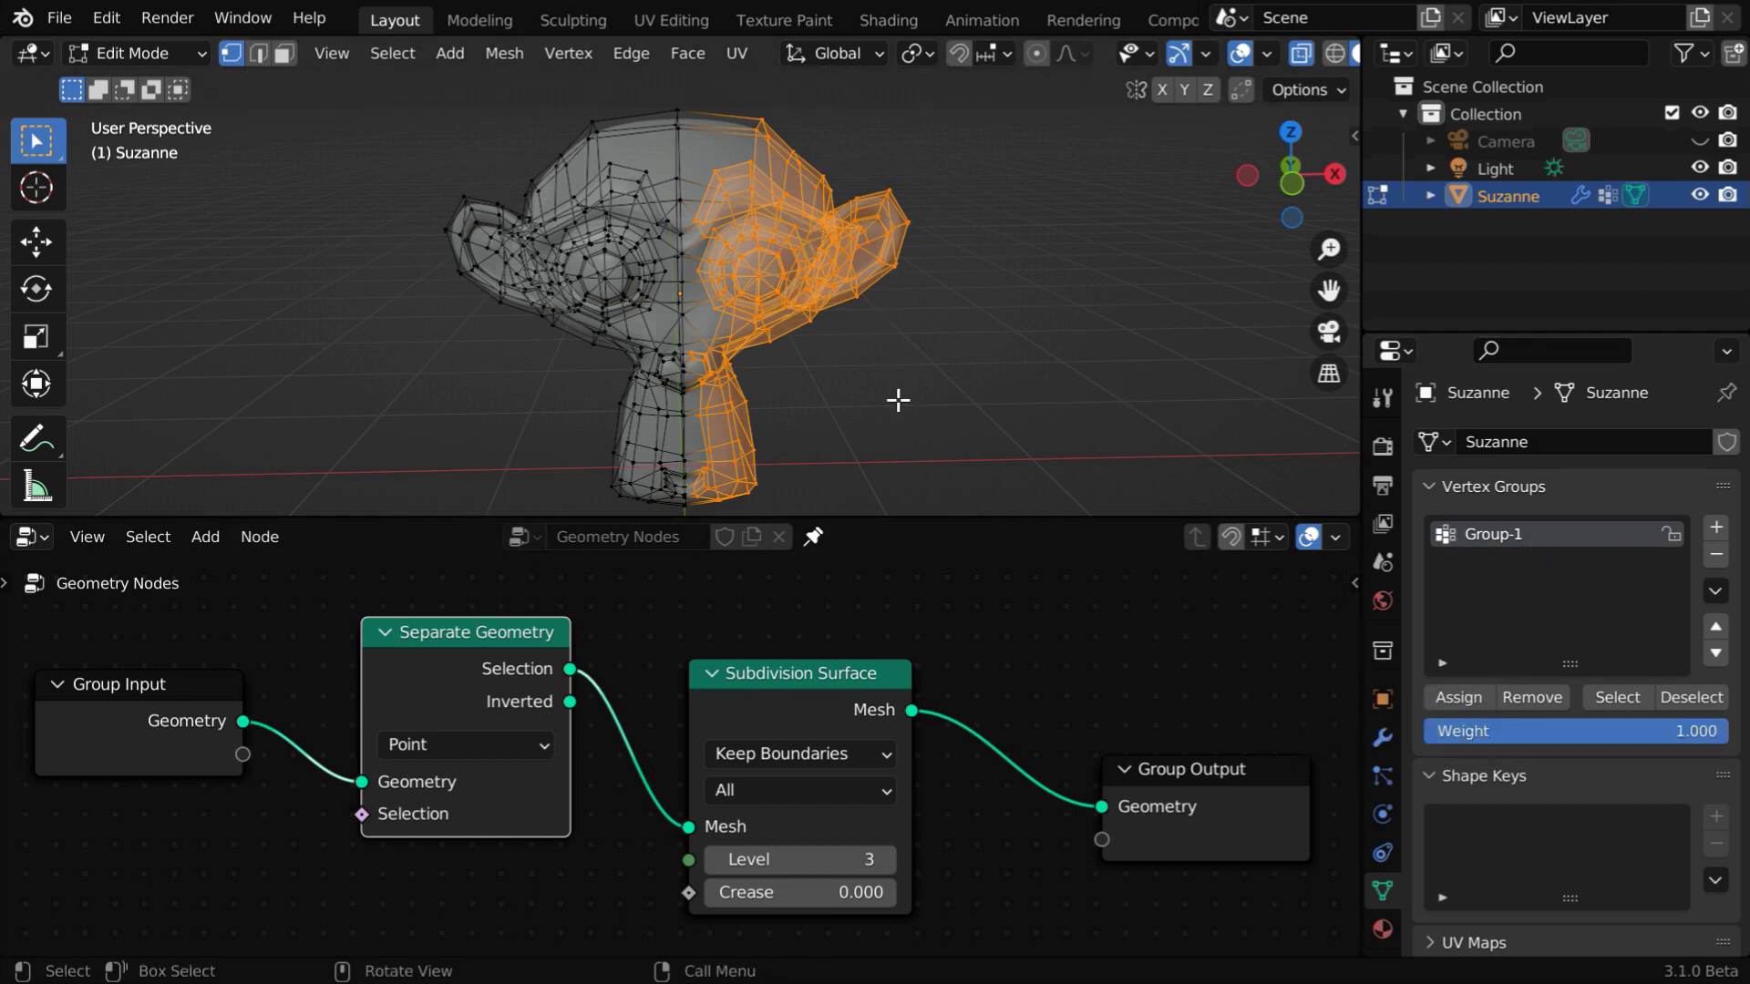
# Step: Turn X-ray off and return to Object Mode
pyautogui.click(1309, 57)
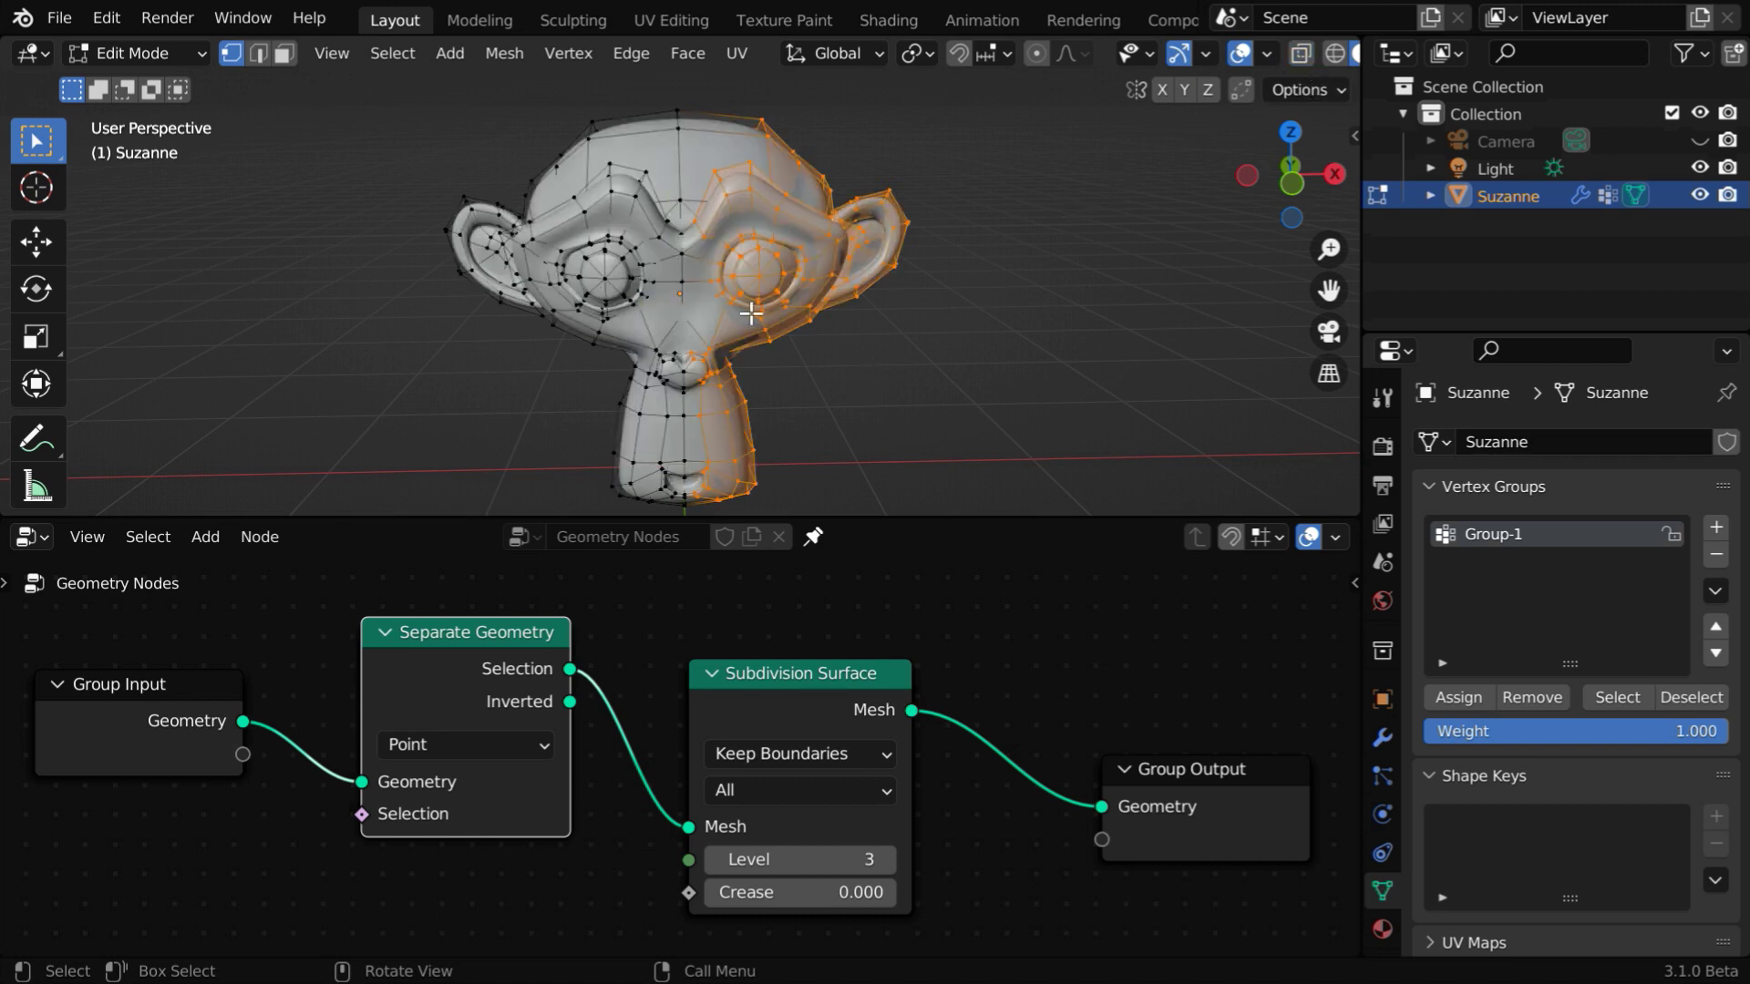
pyautogui.click(184, 53)
pyautogui.click(180, 87)
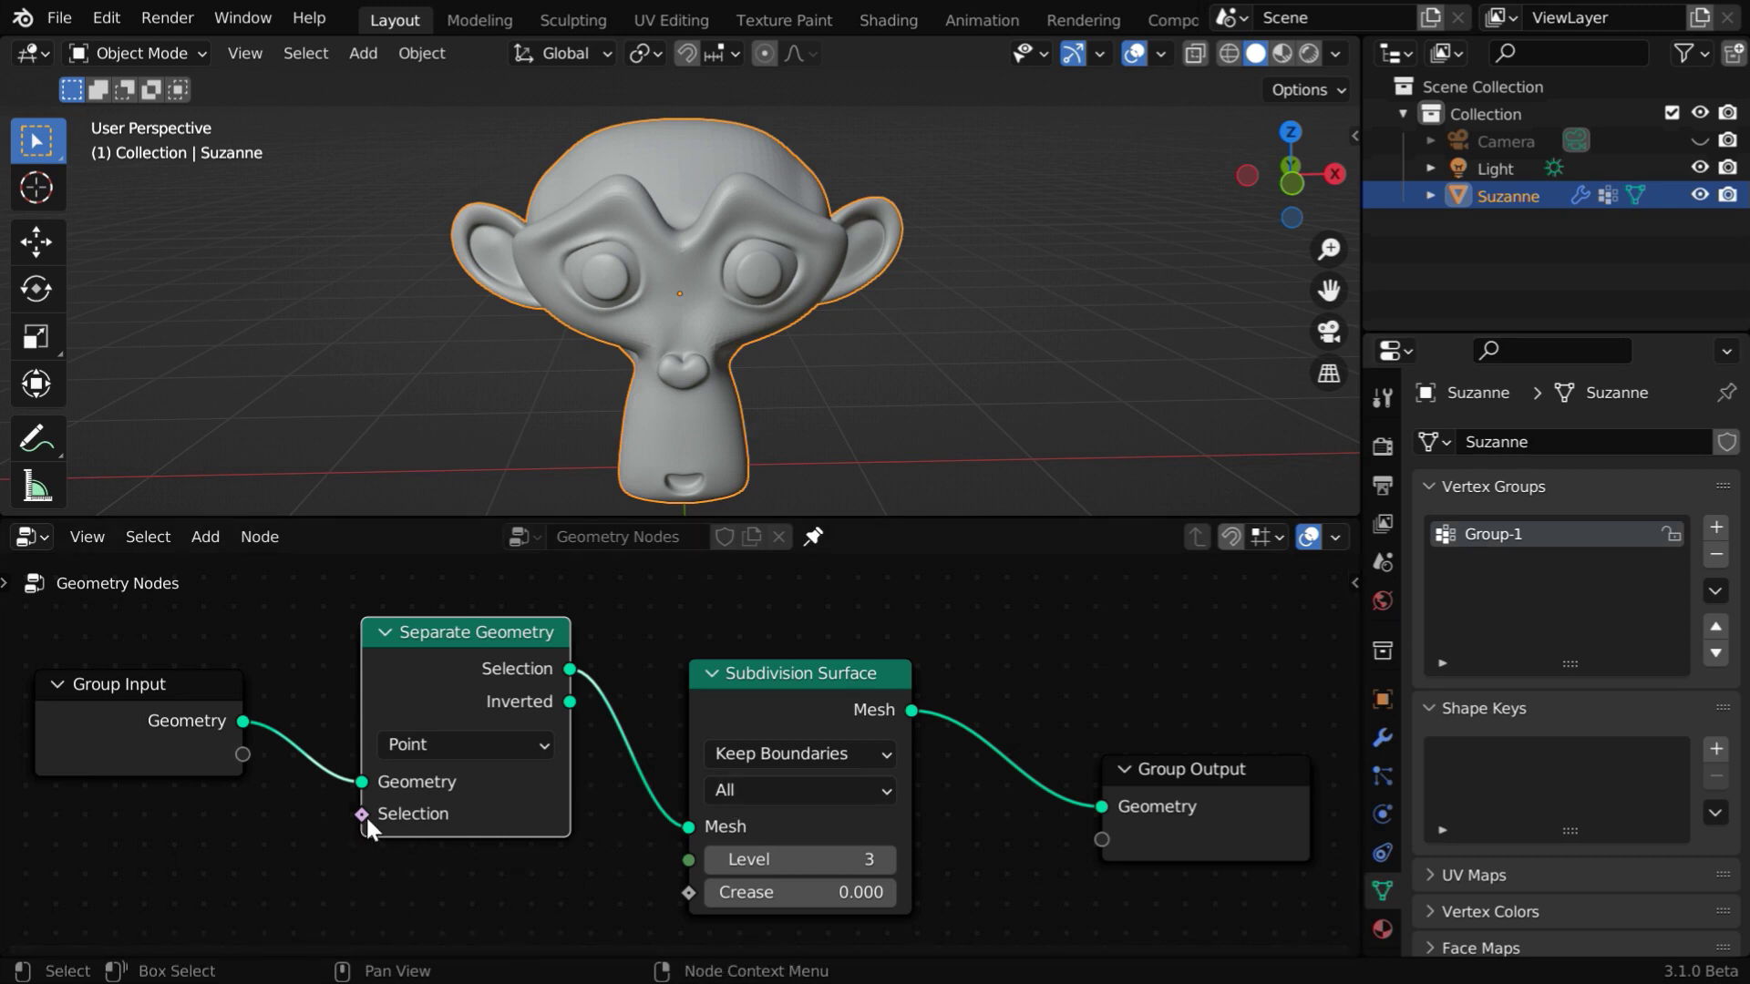
# Step: Link Separate Geometry's Selection socket to a new Group Input socket and view the modifier settings
pyautogui.moveTo(364, 813); pyautogui.dragTo(242, 751)
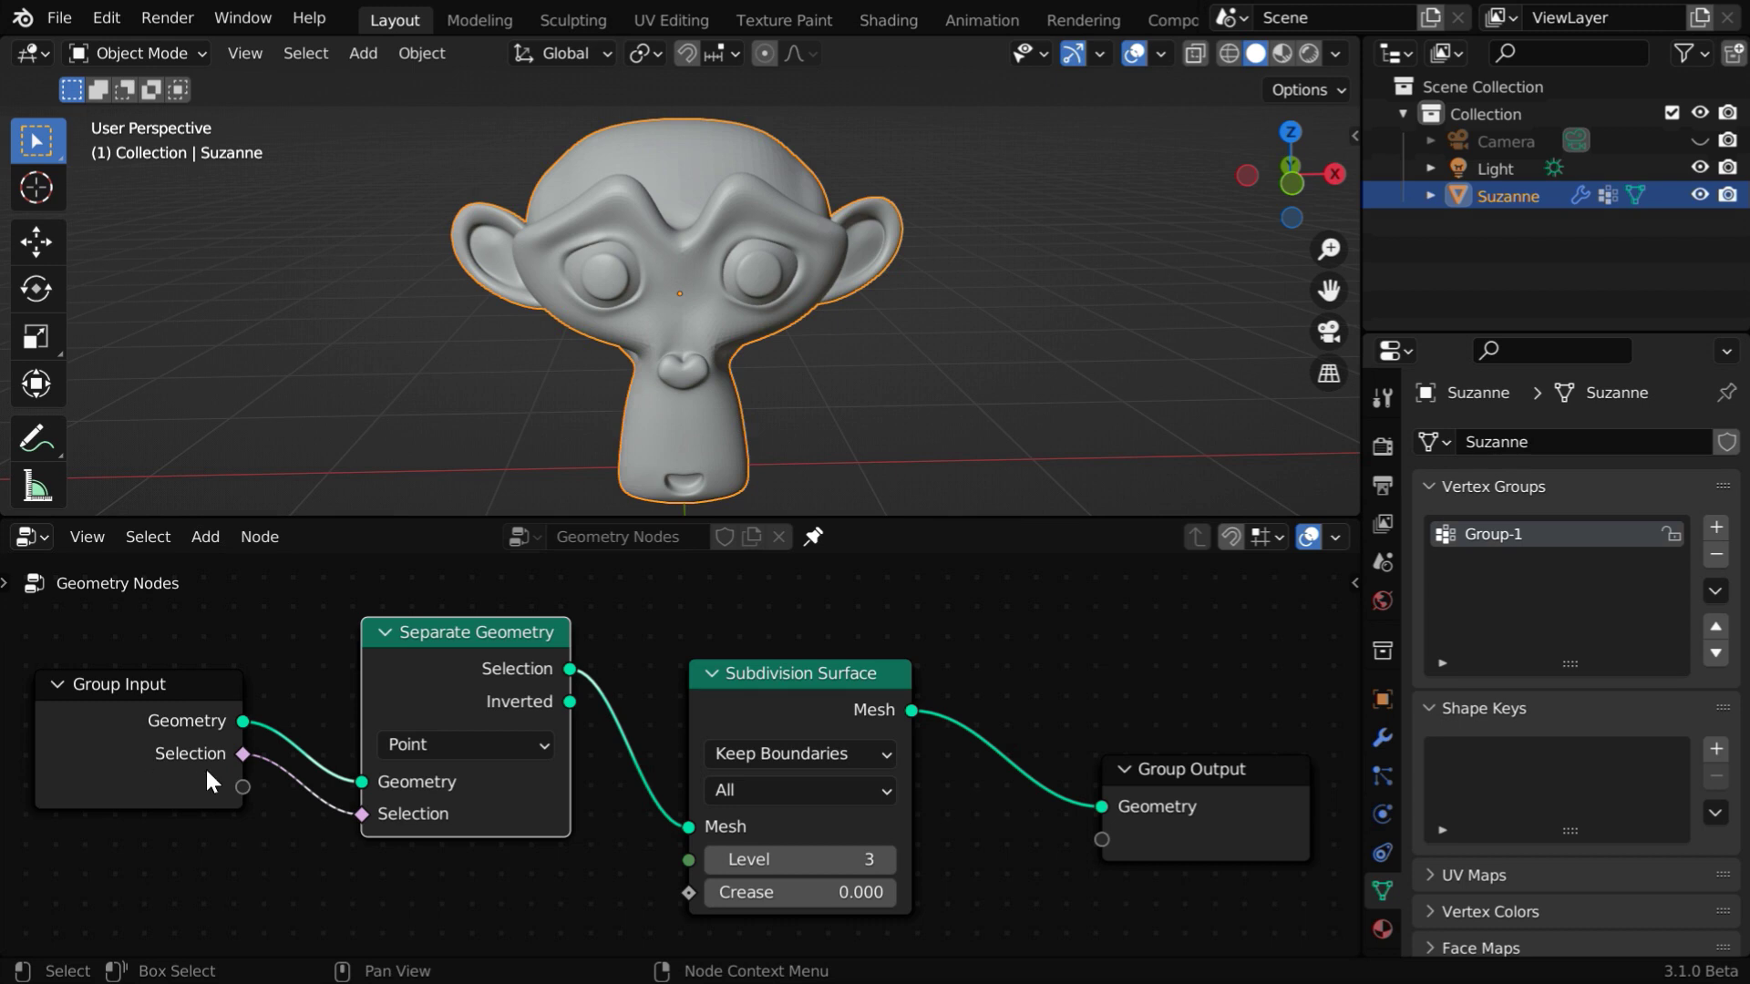
pyautogui.click(1383, 740)
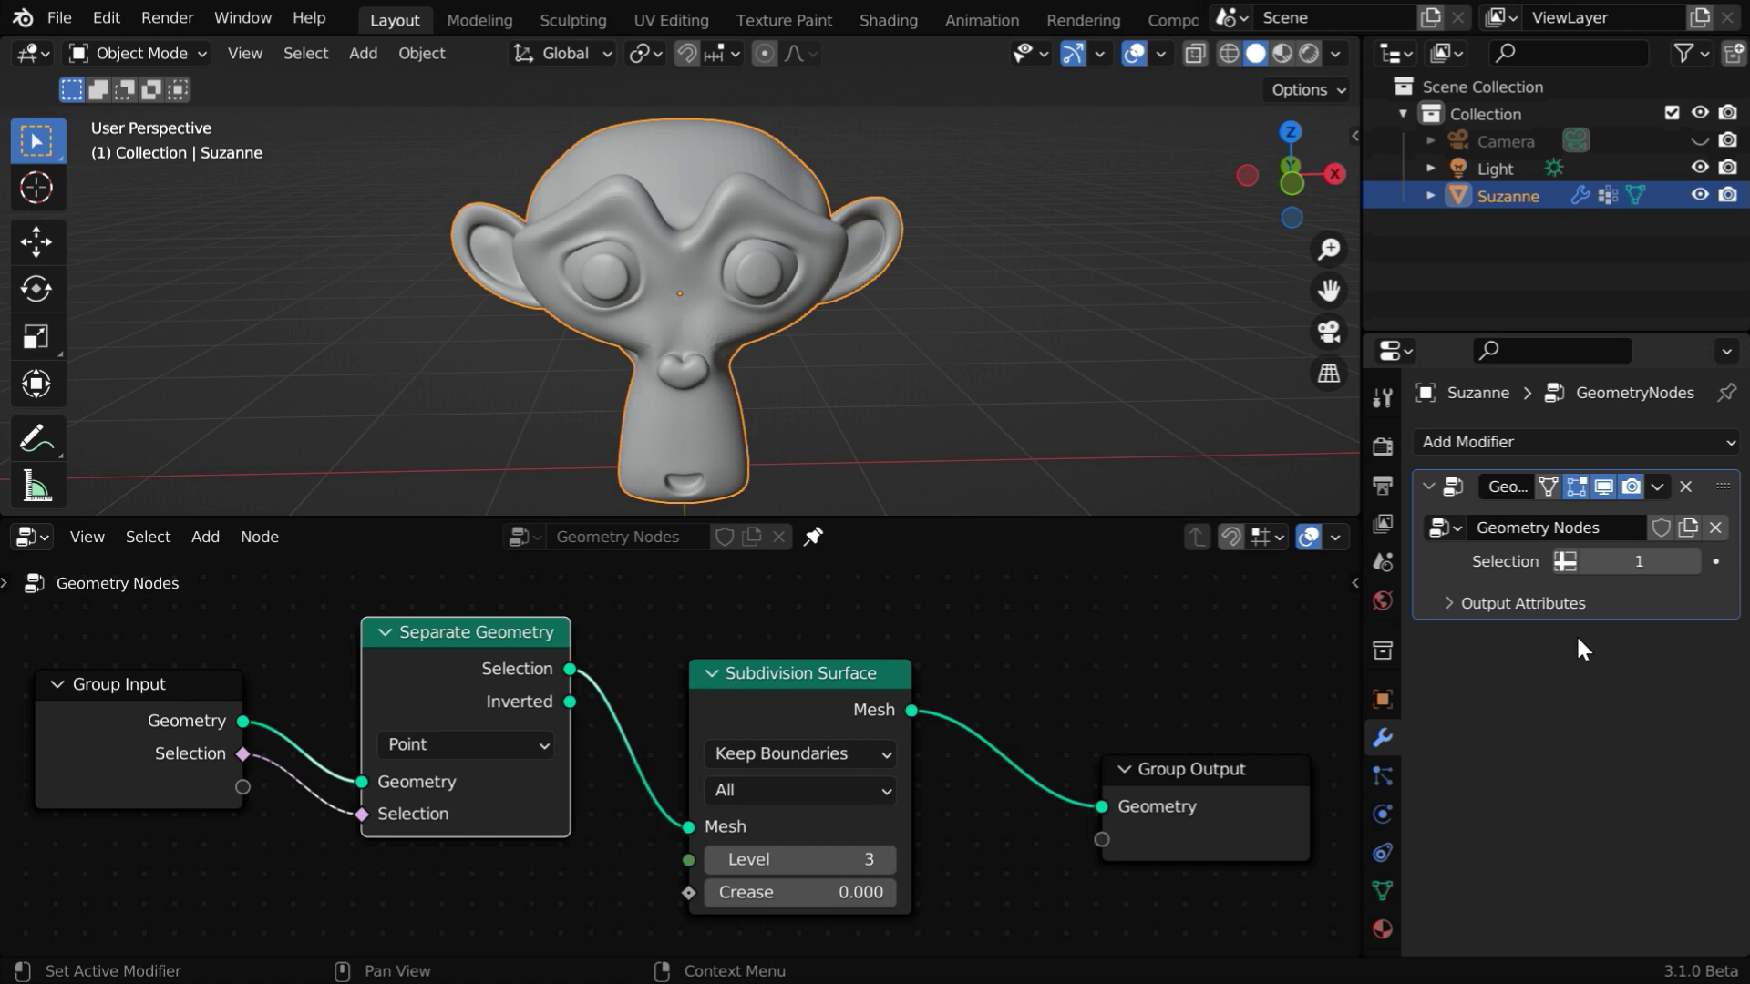
# Step: Rename the group's Selection input to 'Vertex Group' in the sidebar's Group tab, then close the sidebar
pyautogui.press('n')
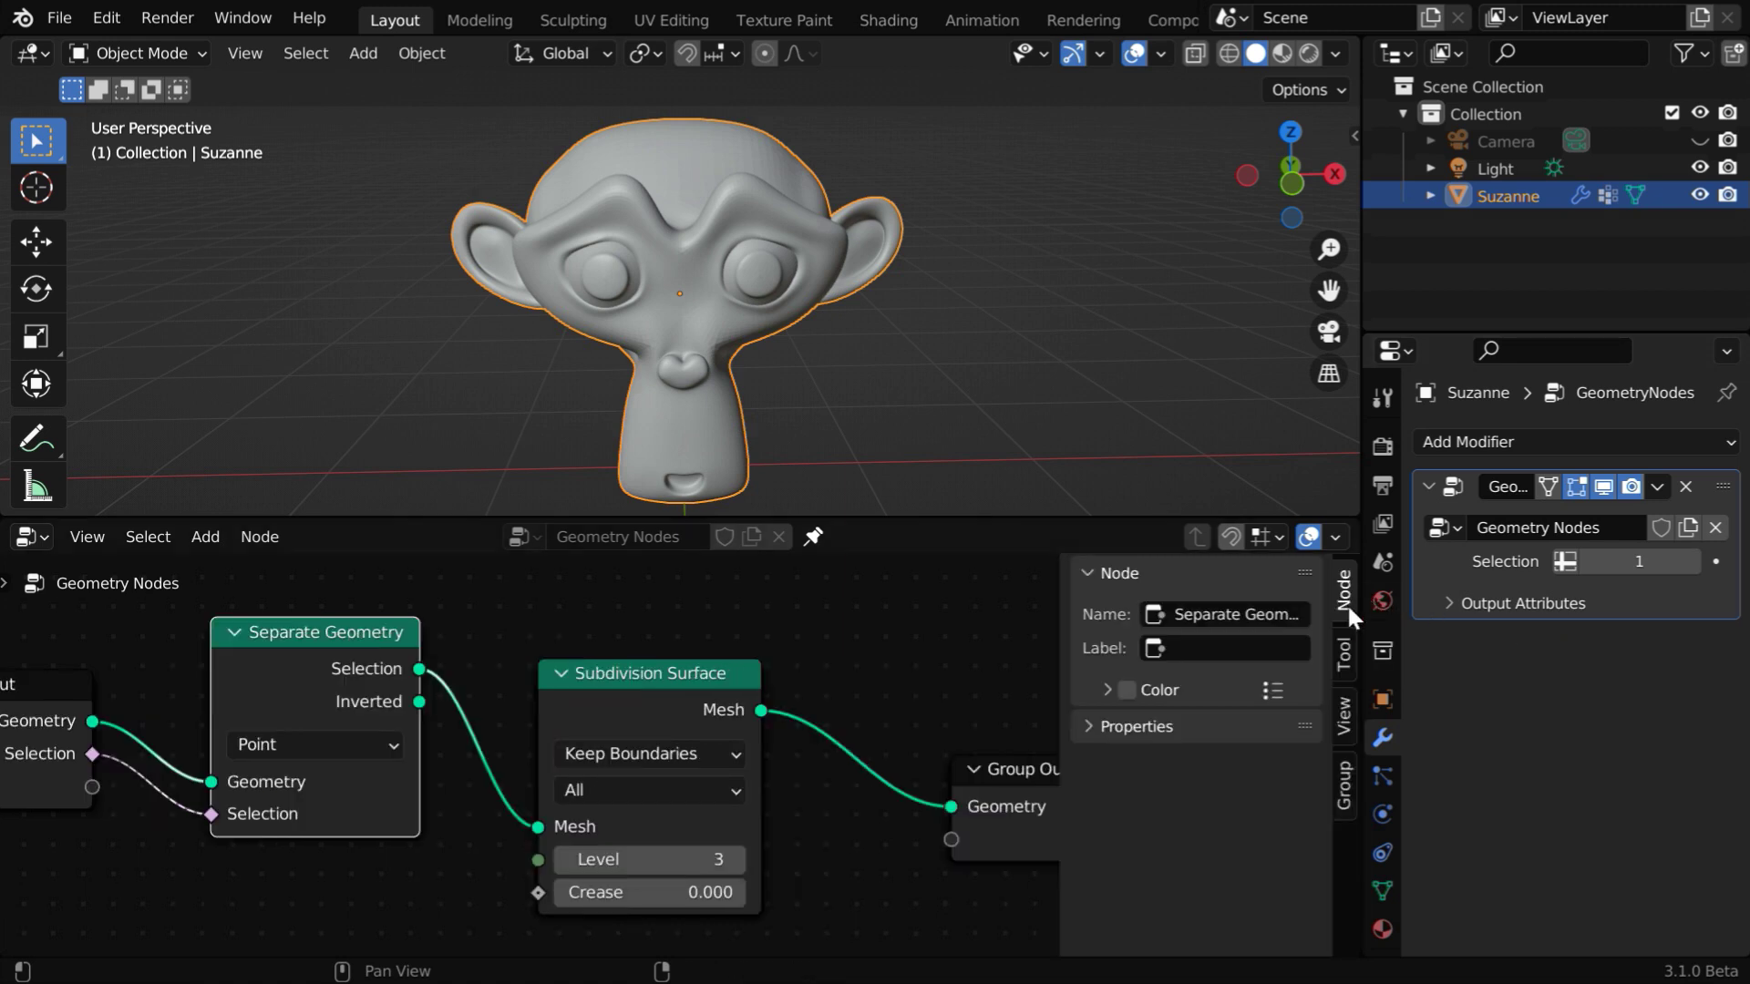
pyautogui.click(1341, 790)
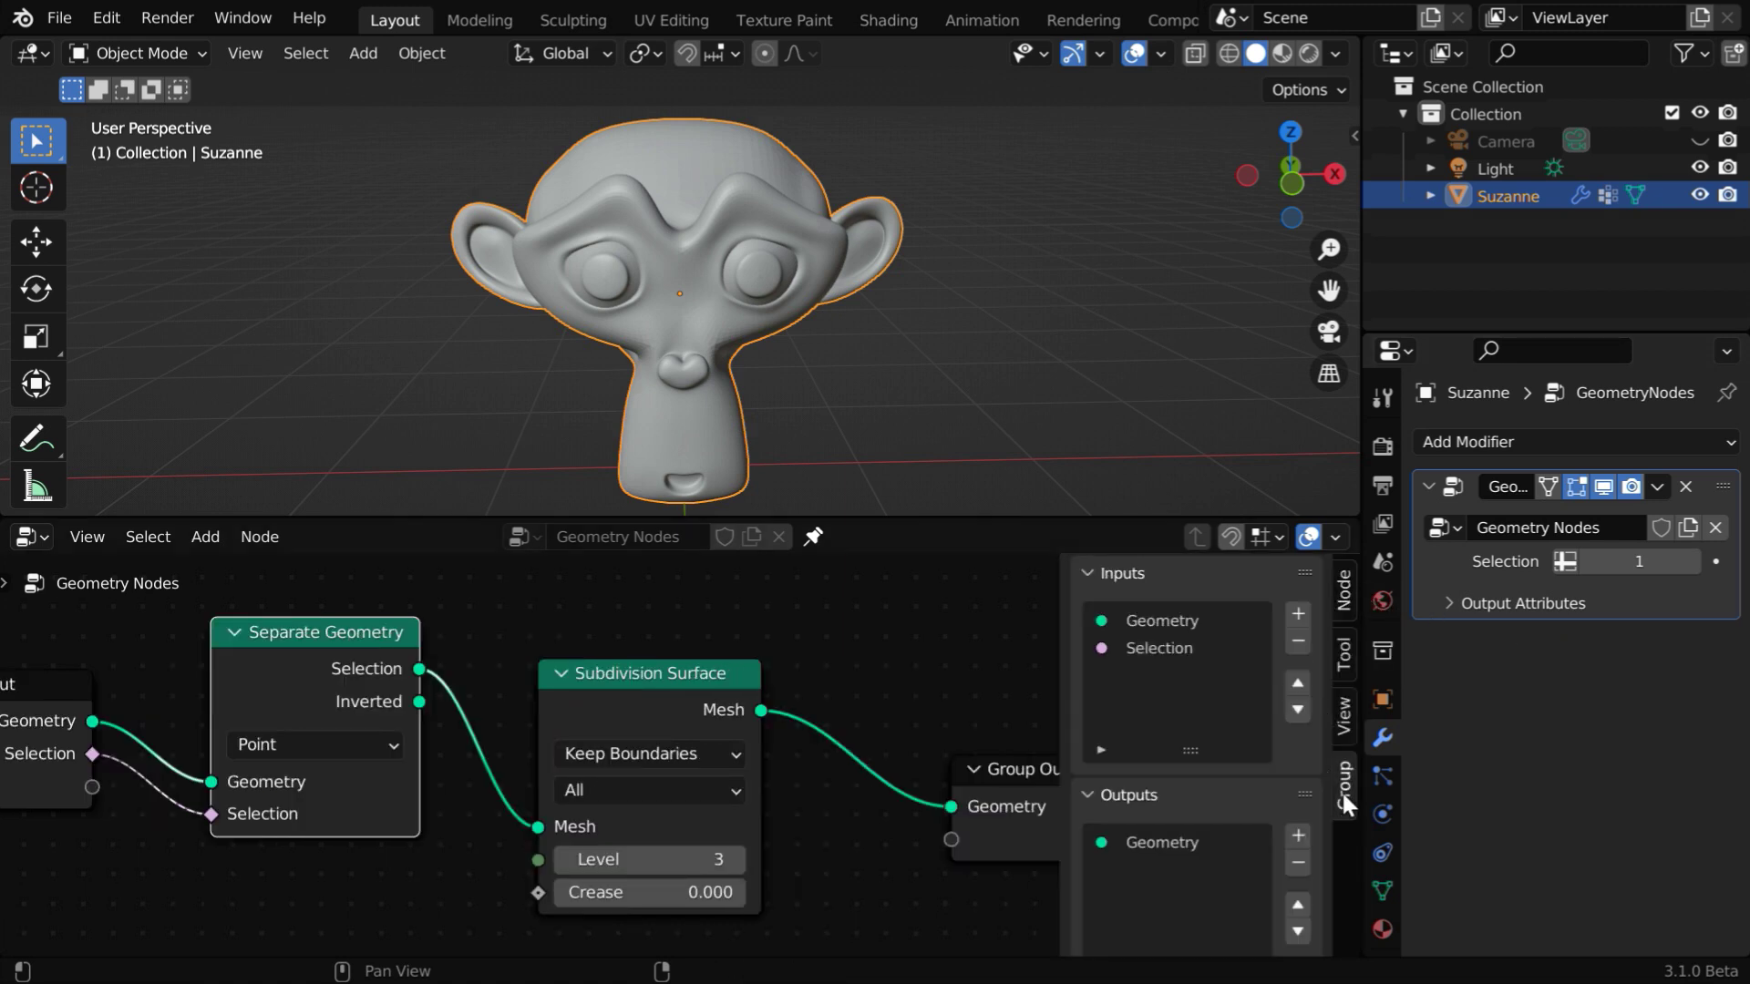
pyautogui.click(1168, 648)
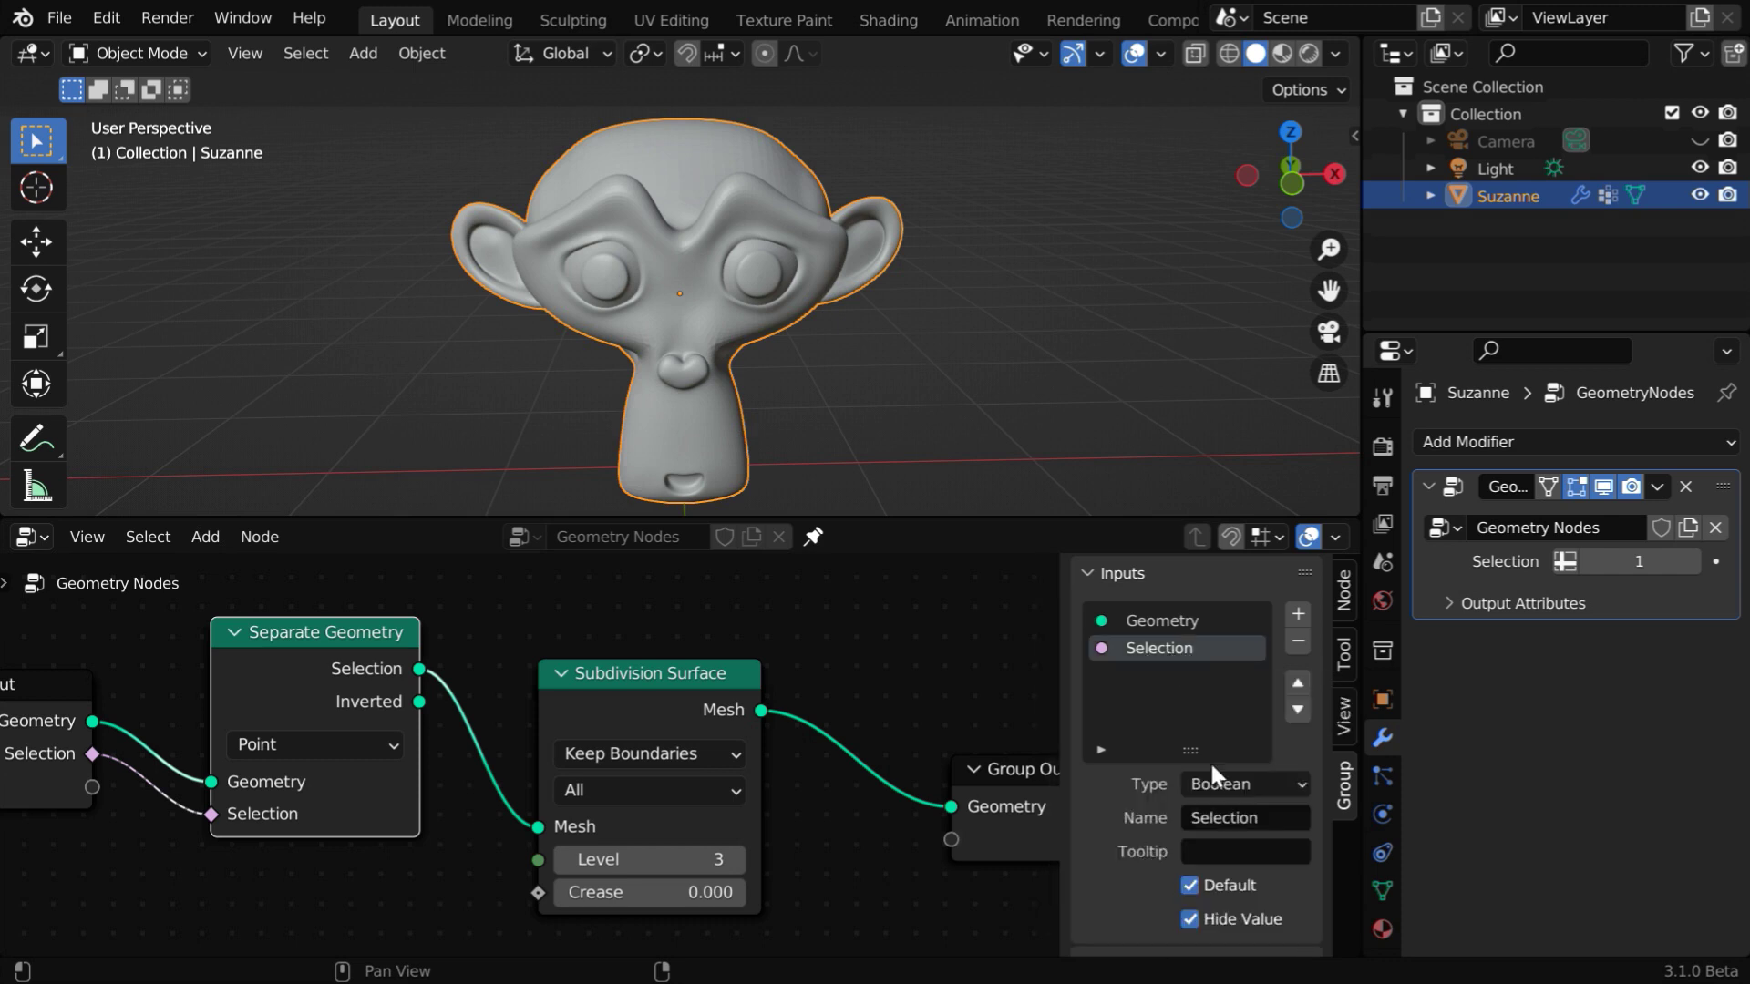
pyautogui.click(1227, 823)
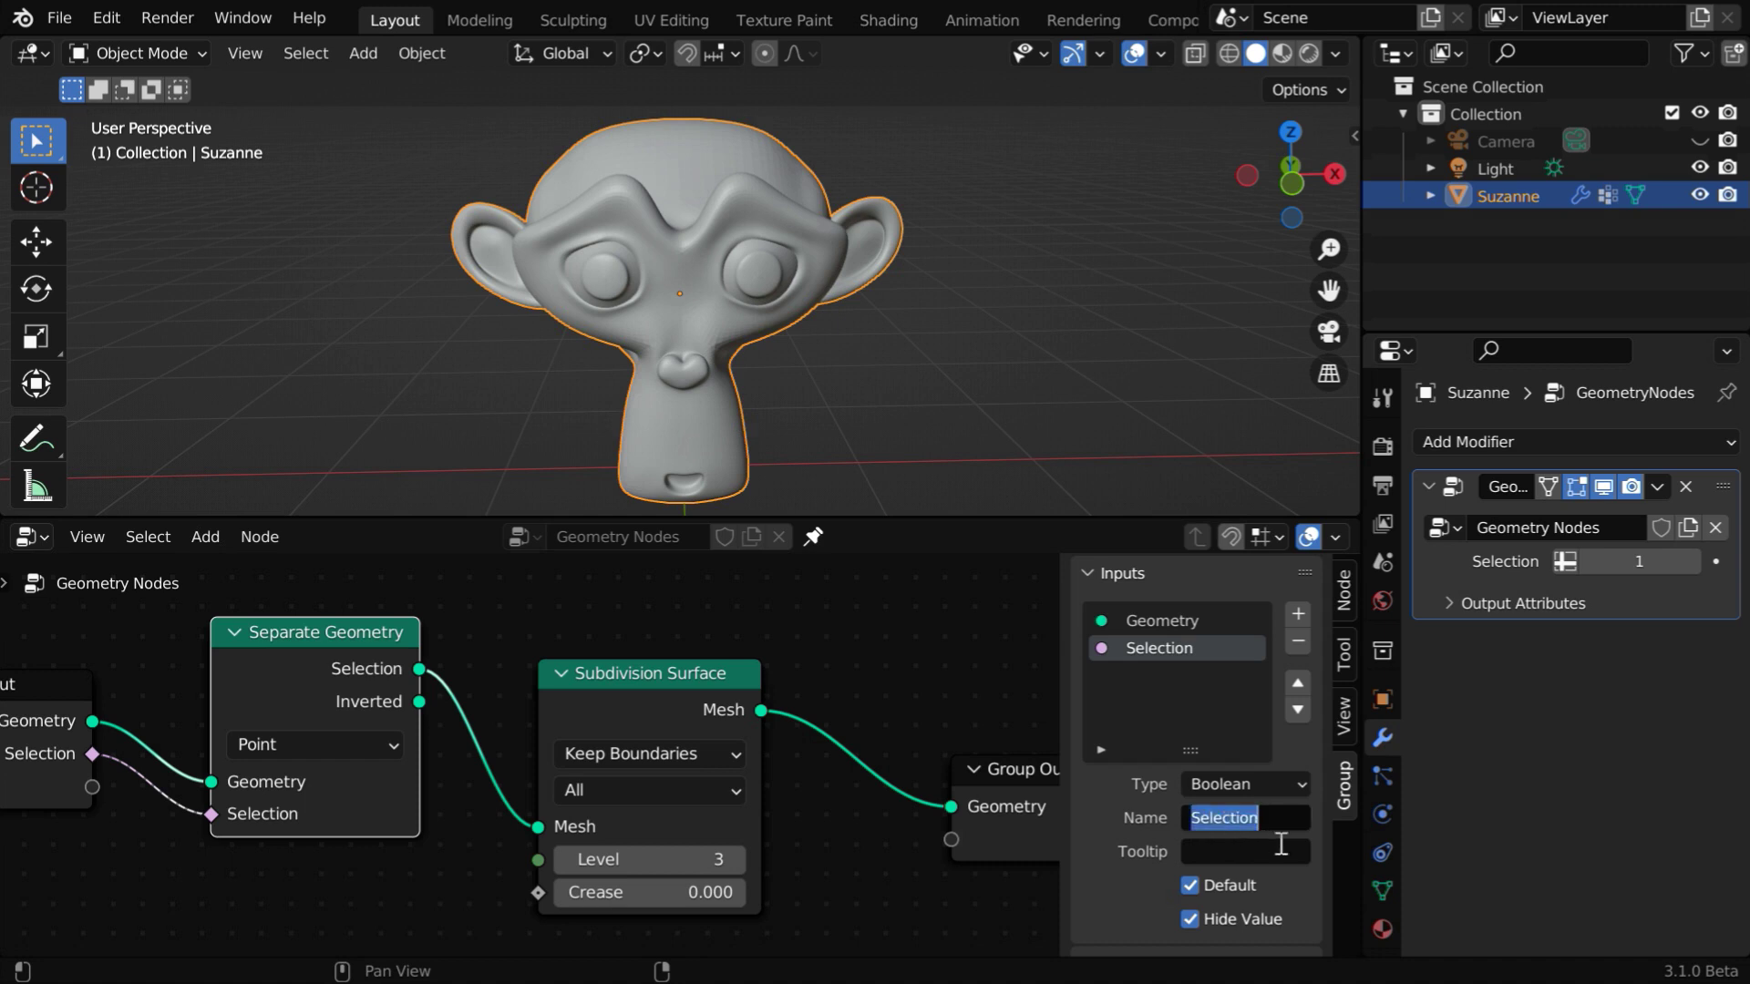
pyautogui.write('Vertex Group')
pyautogui.press('Return')
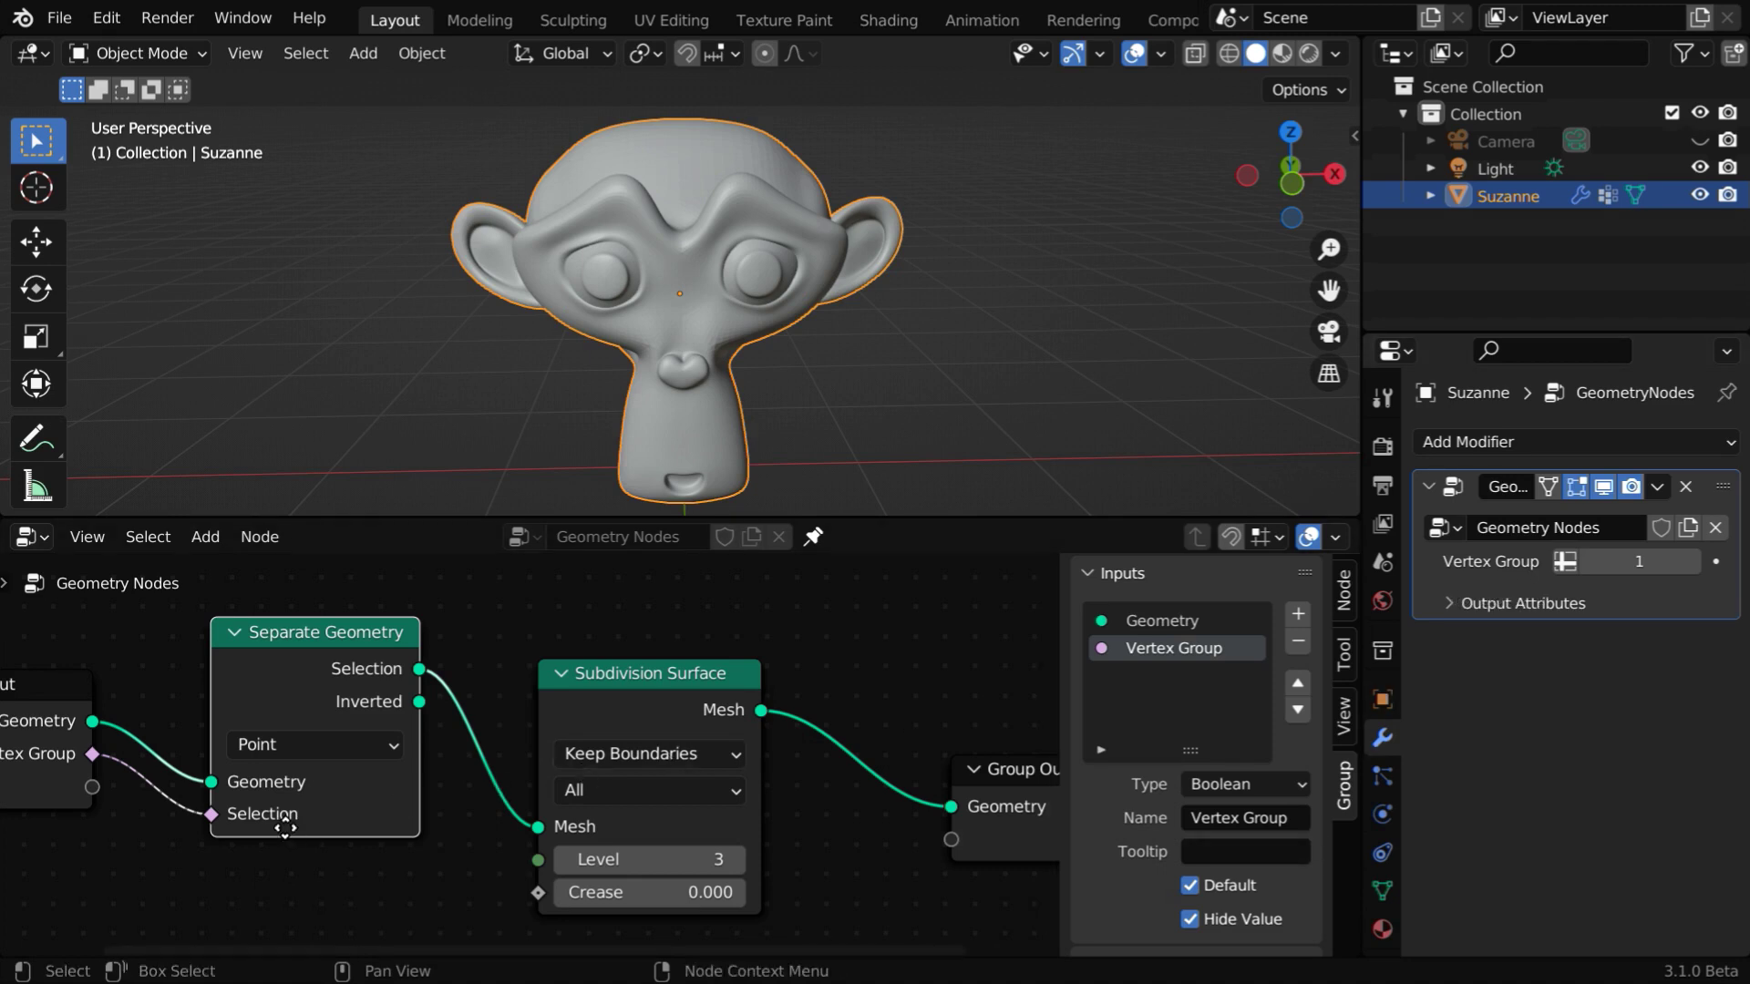
pyautogui.moveTo(282, 825); pyautogui.dragTo(409, 828, button='middle')
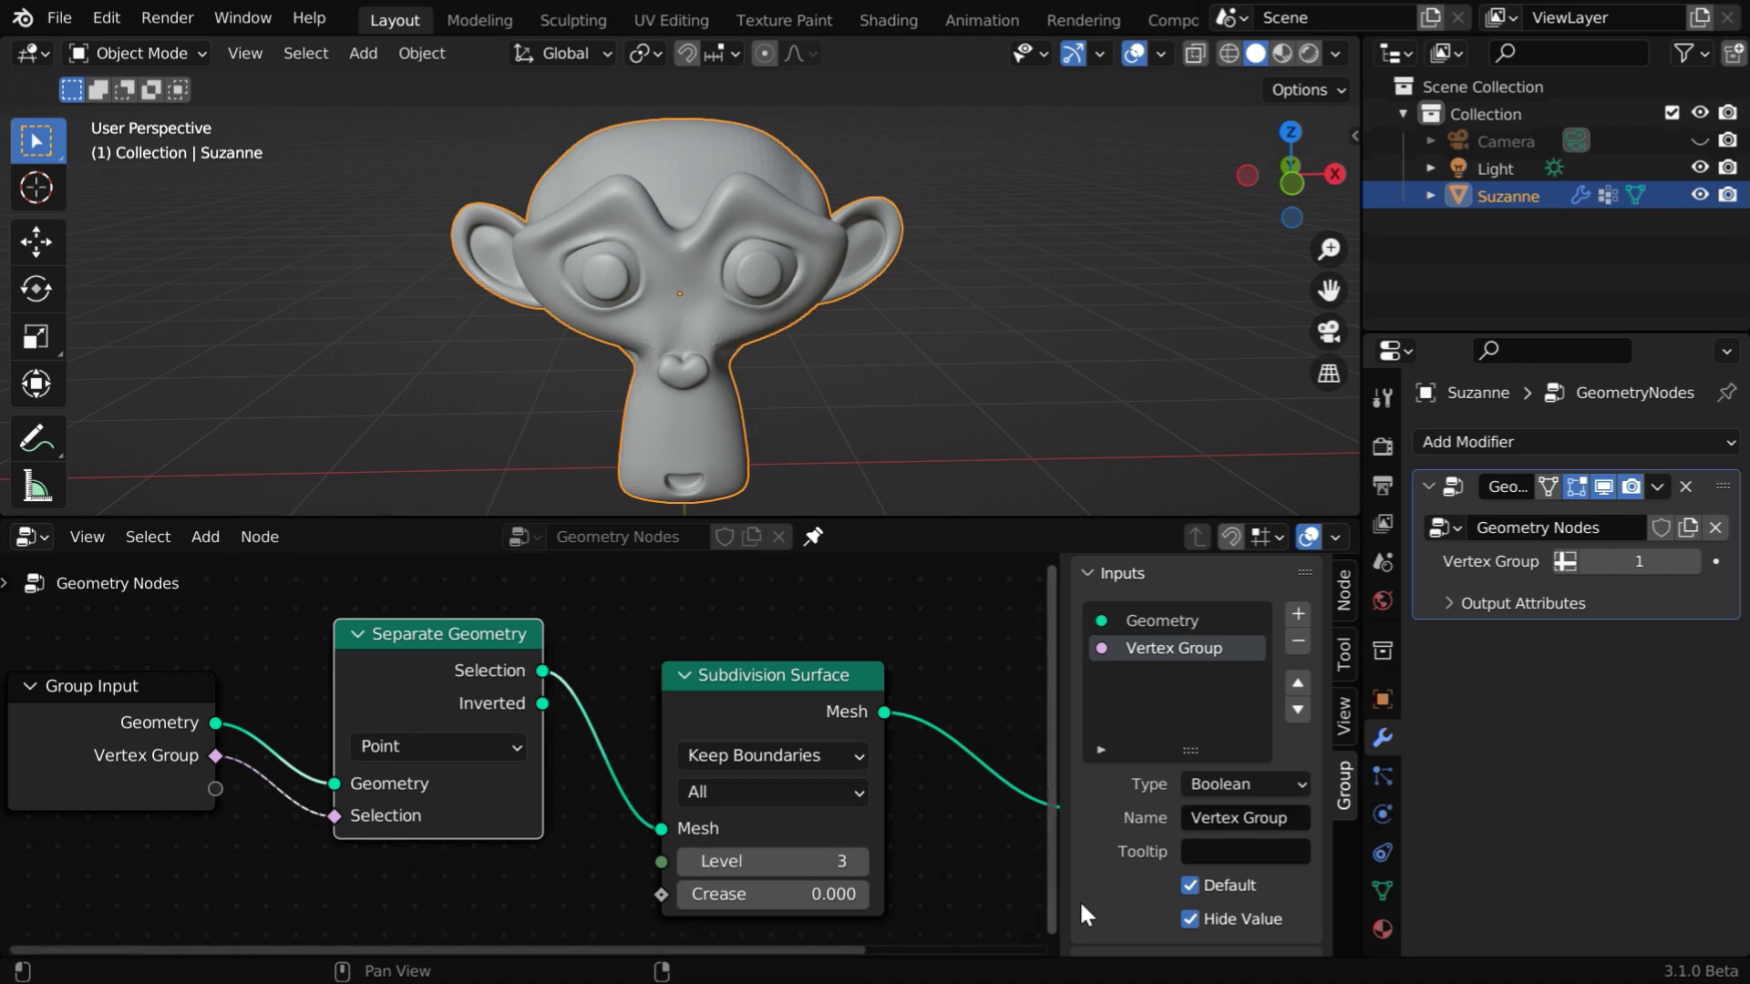
pyautogui.press('n')
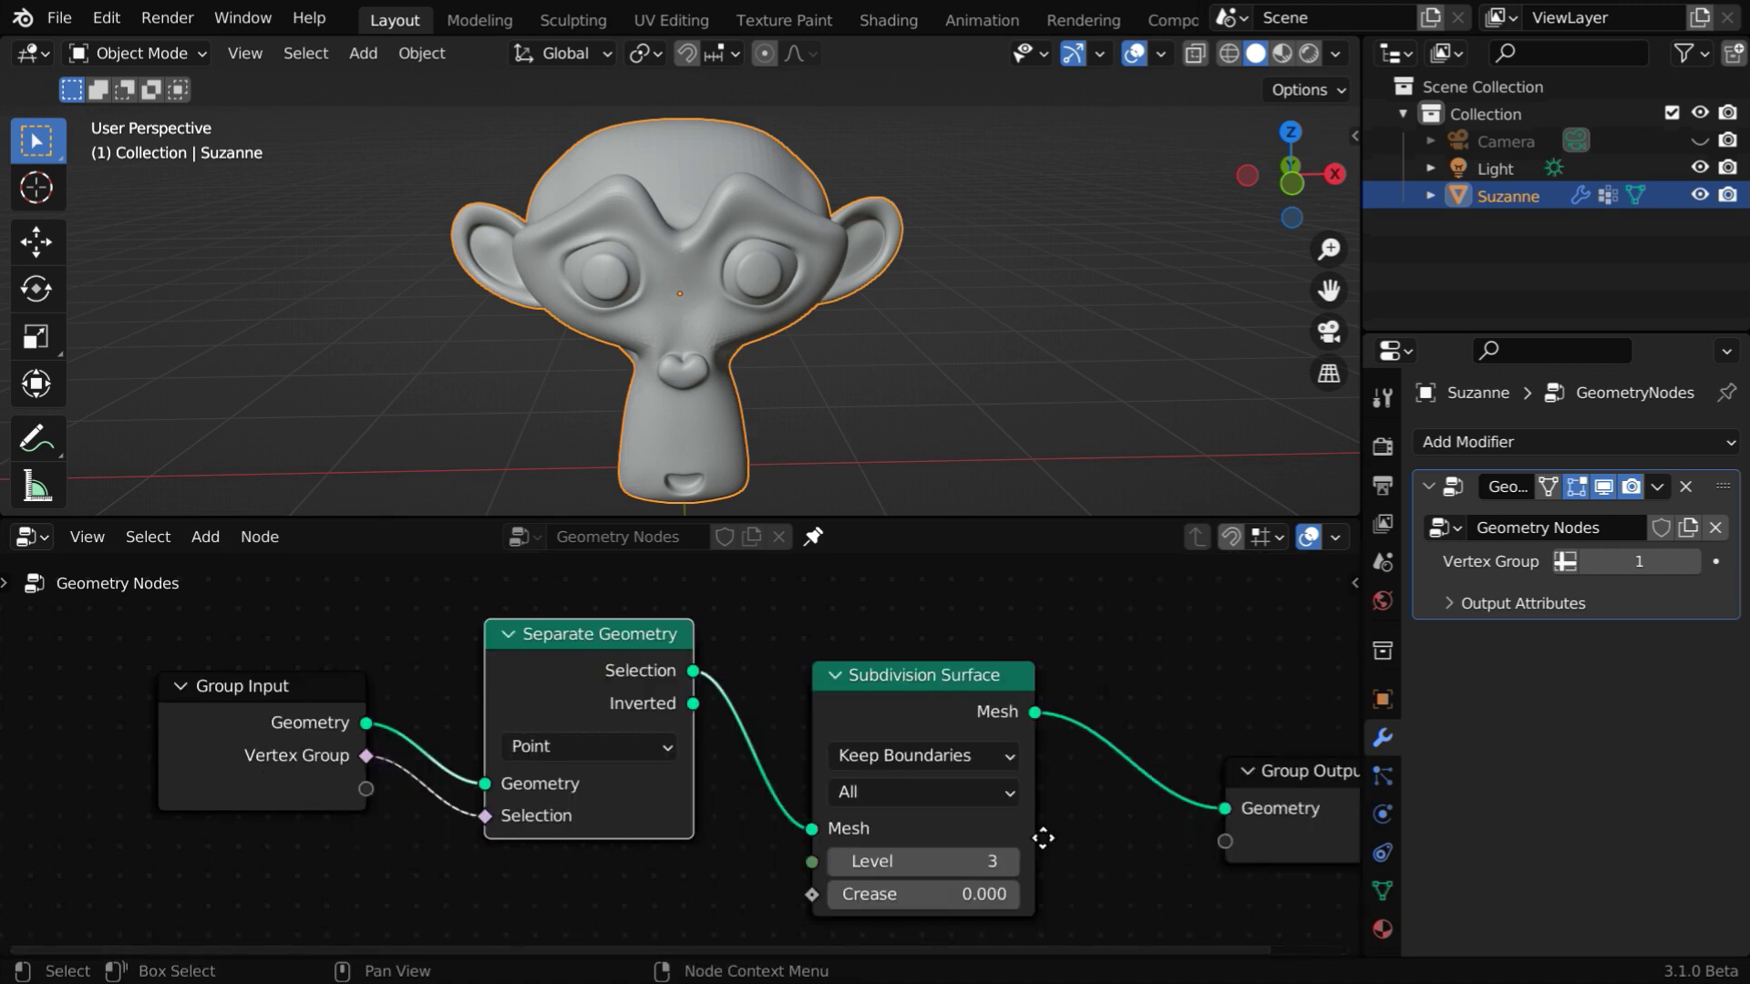
pyautogui.moveTo(1047, 832); pyautogui.dragTo(920, 833, button='middle')
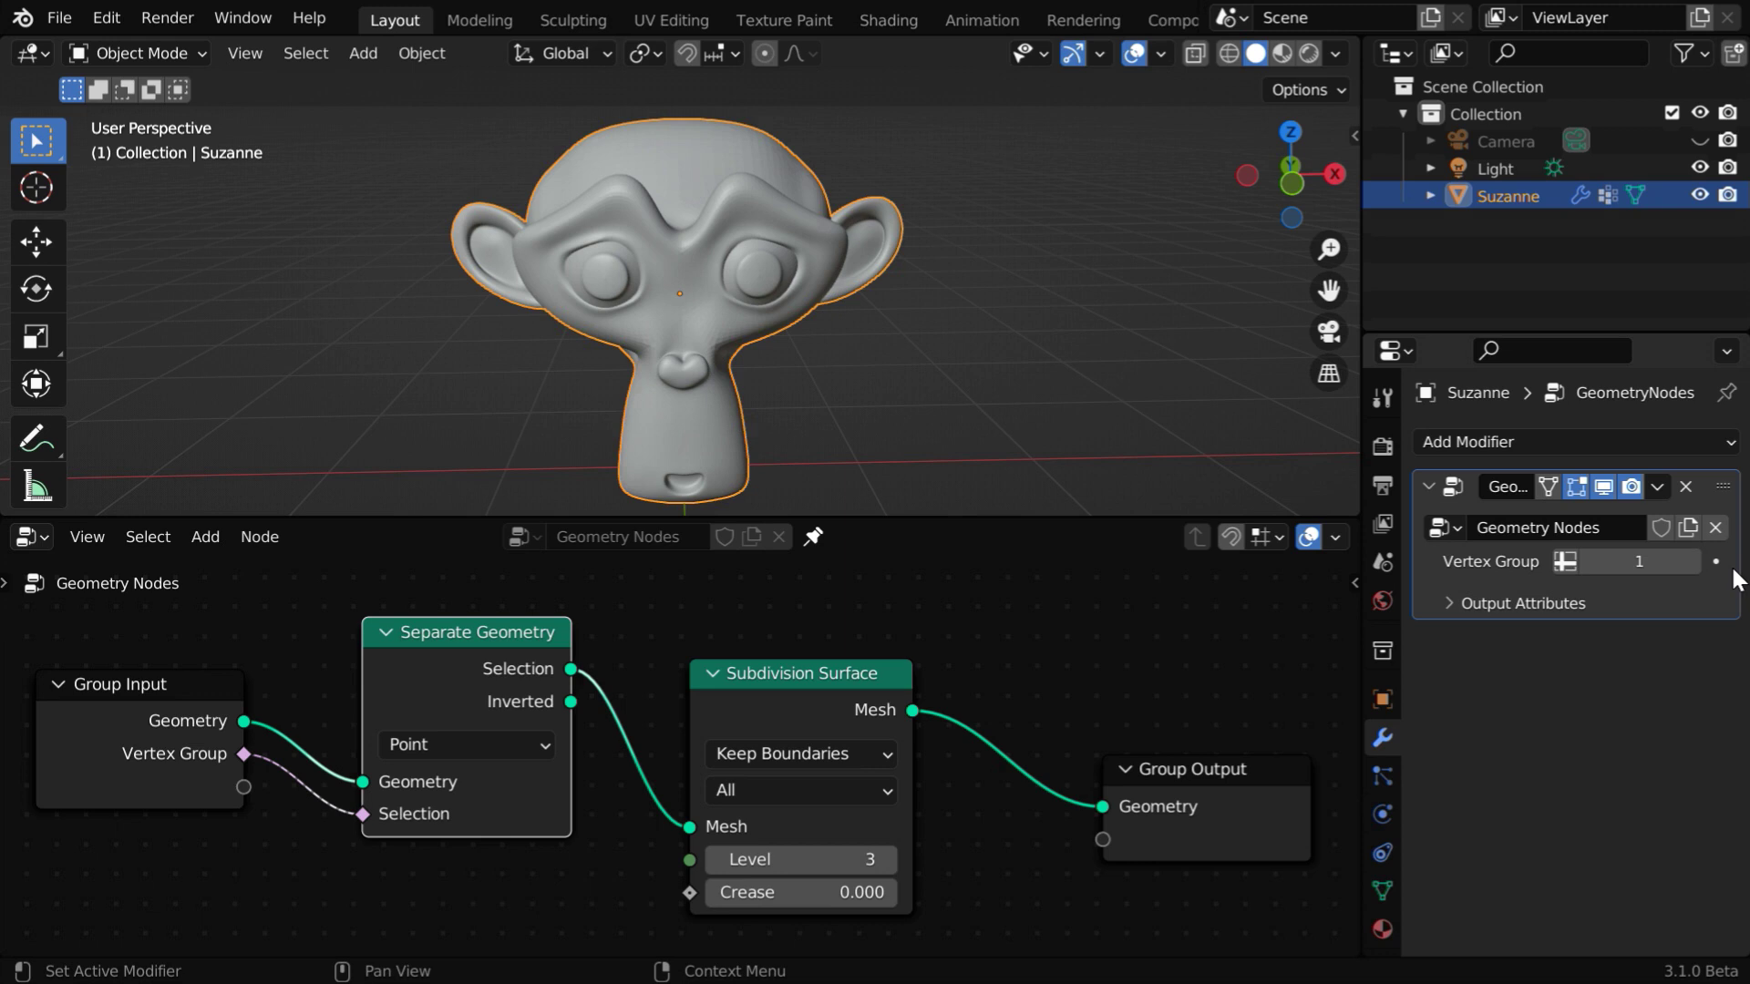
# Step: Switch the modifier's Vertex Group input to the Group-1 attribute and orbit to check the smoothed half
pyautogui.click(1589, 565)
pyautogui.click(1690, 562)
pyautogui.click(1565, 563)
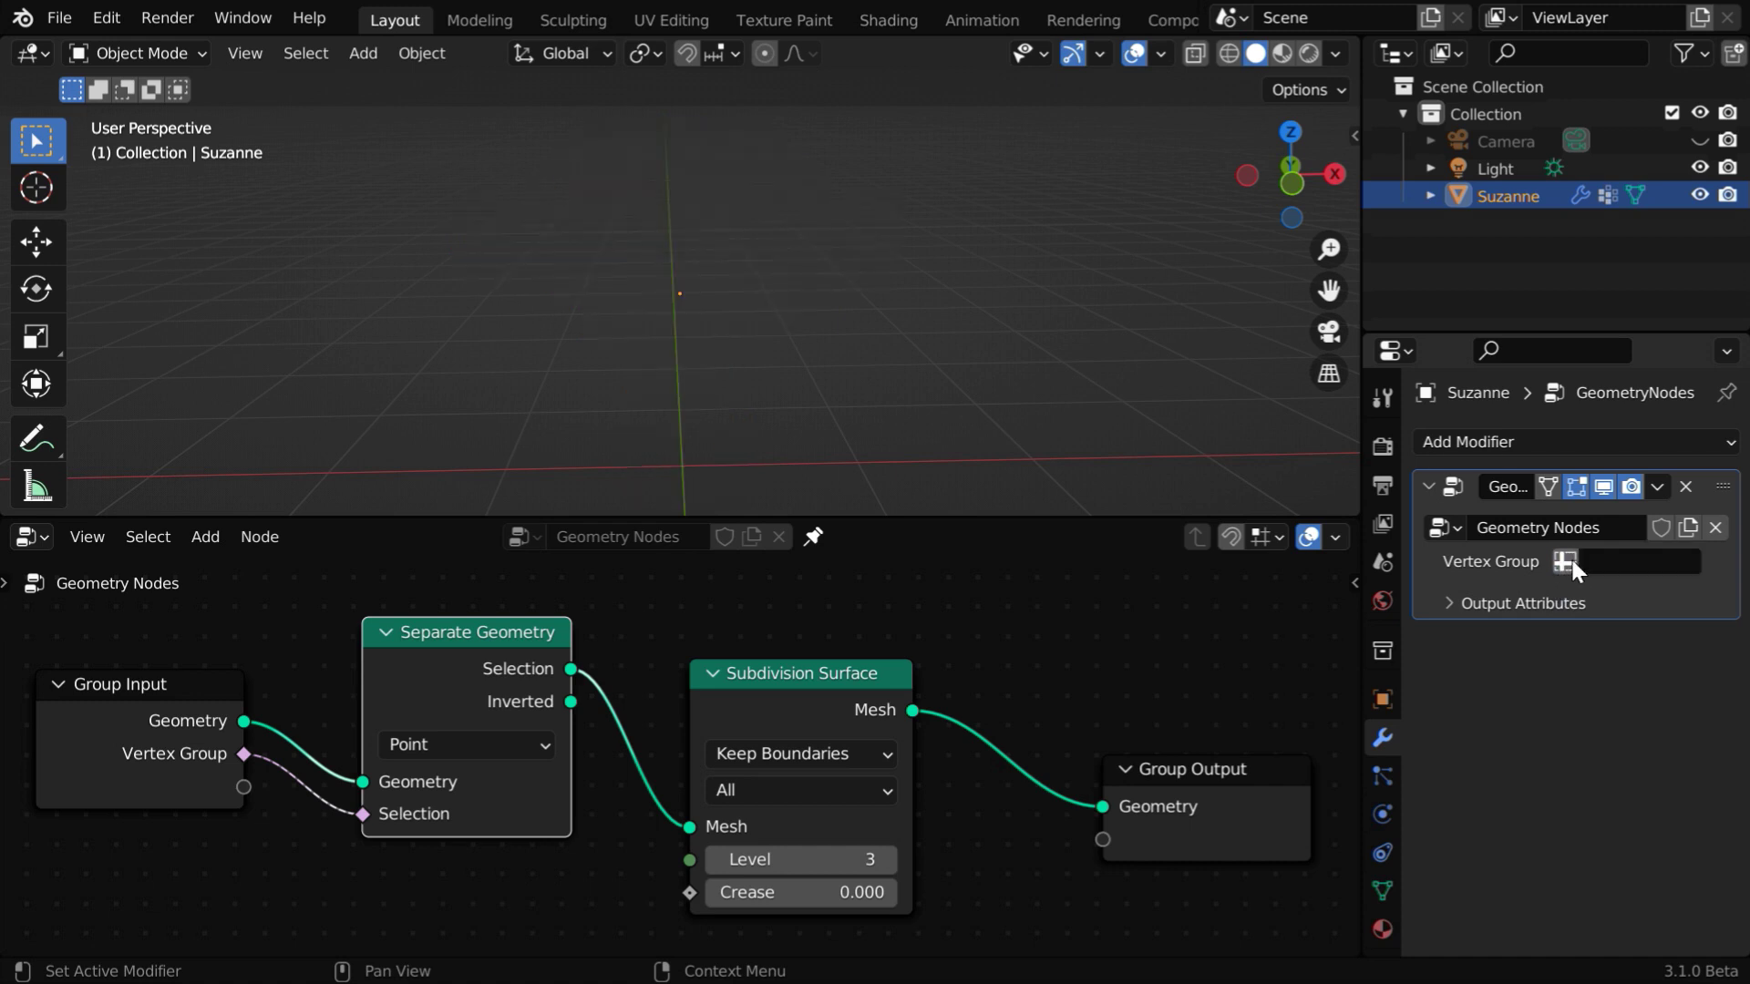
pyautogui.click(1611, 558)
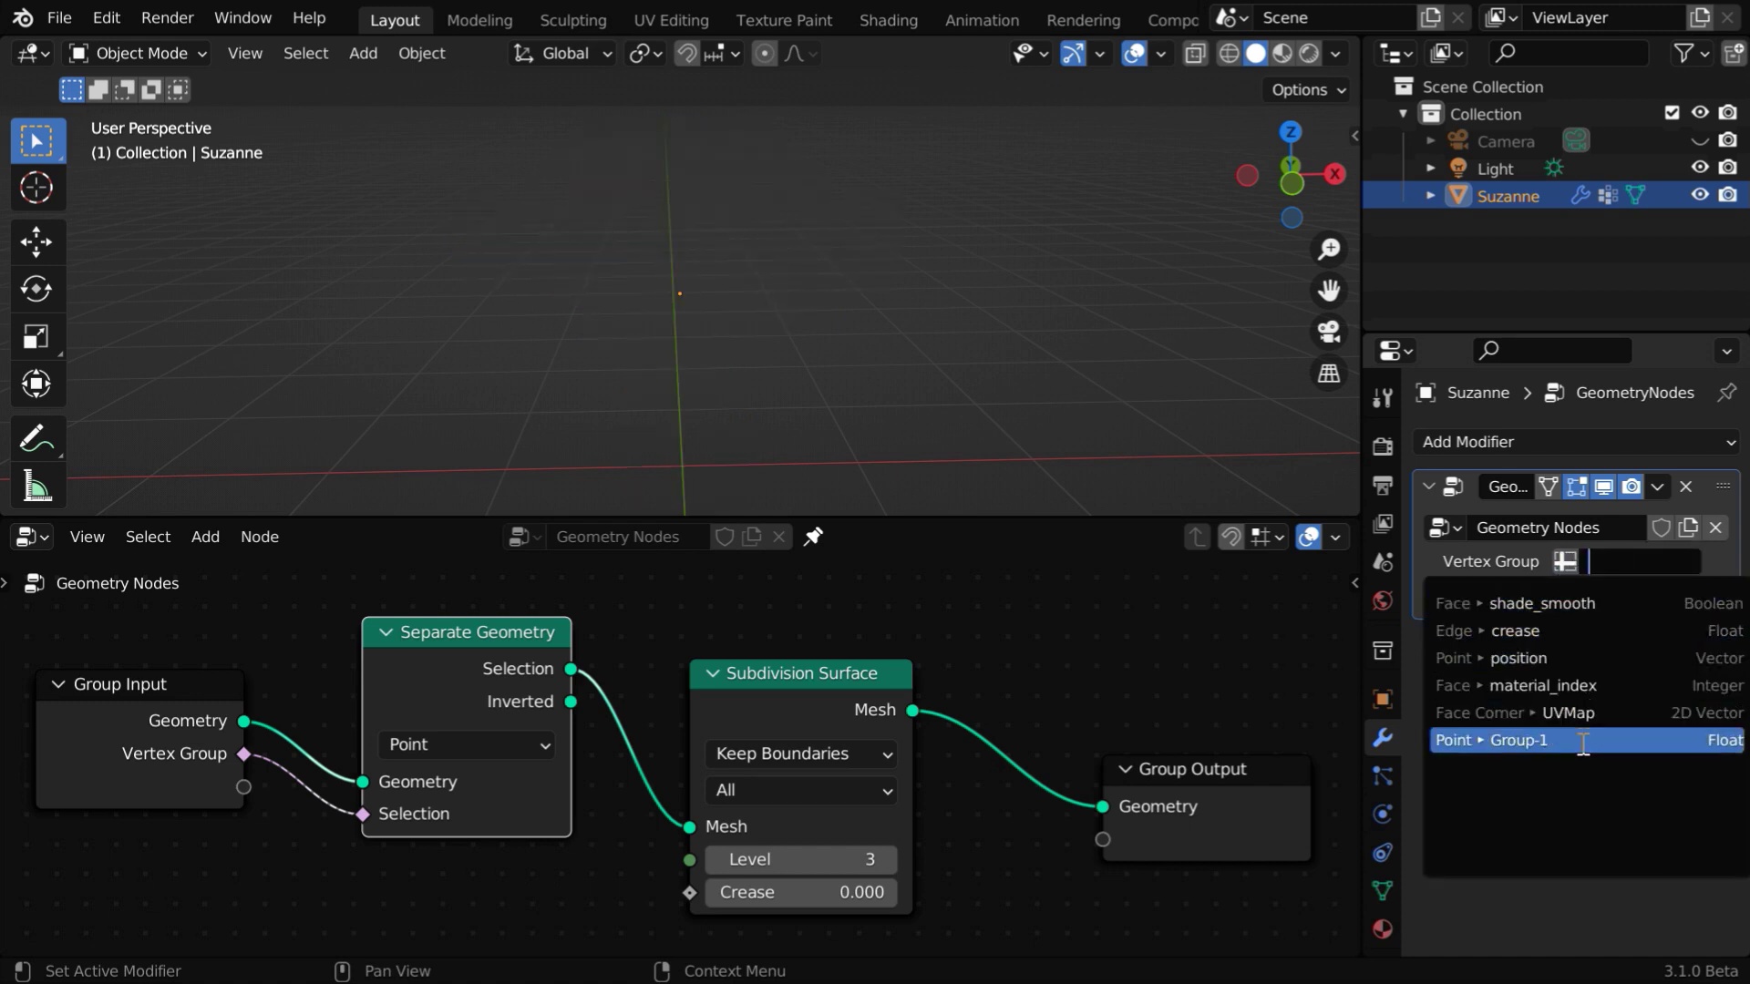
pyautogui.click(1527, 743)
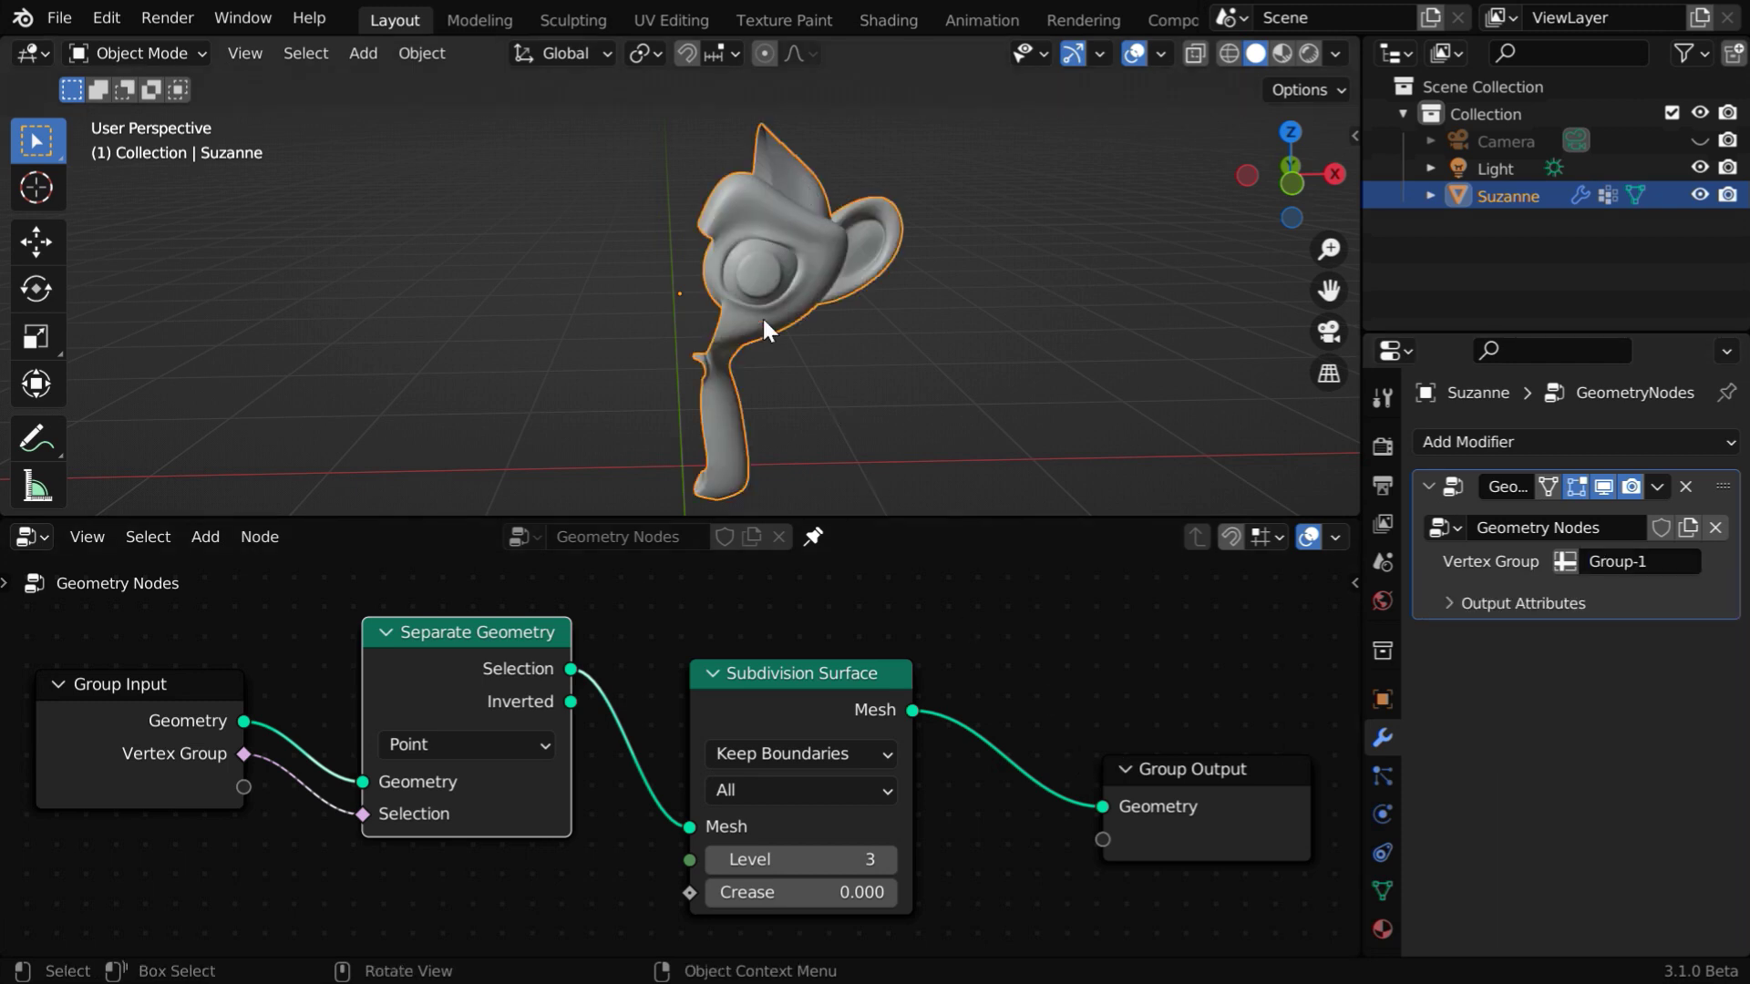
pyautogui.moveTo(803, 412)
pyautogui.mouseDown(button='middle')
pyautogui.moveTo(553, 441)
pyautogui.moveTo(950, 367)
pyautogui.moveTo(696, 381)
pyautogui.moveTo(713, 419)
pyautogui.moveTo(790, 390)
pyautogui.mouseUp(button='middle')
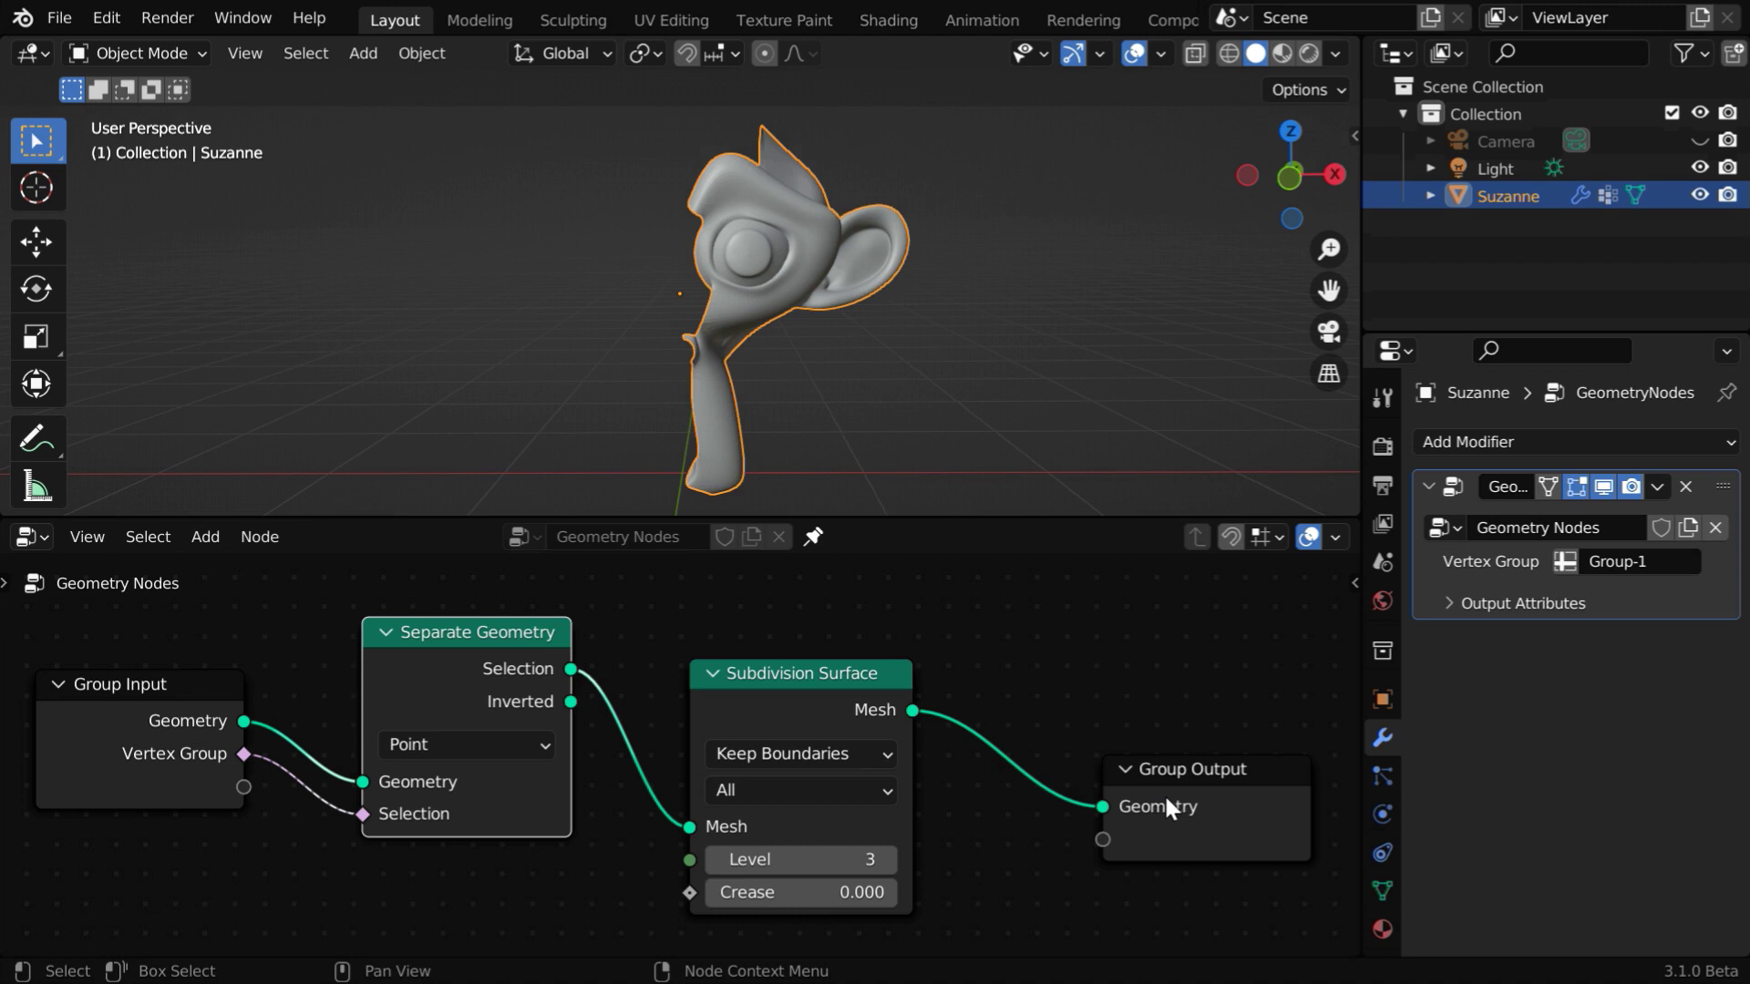
# Step: Insert a Join Geometry node before the output and feed Separate Geometry's Inverted output into it
pyautogui.moveTo(833, 520); pyautogui.dragTo(845, 458)
pyautogui.click(215, 477)
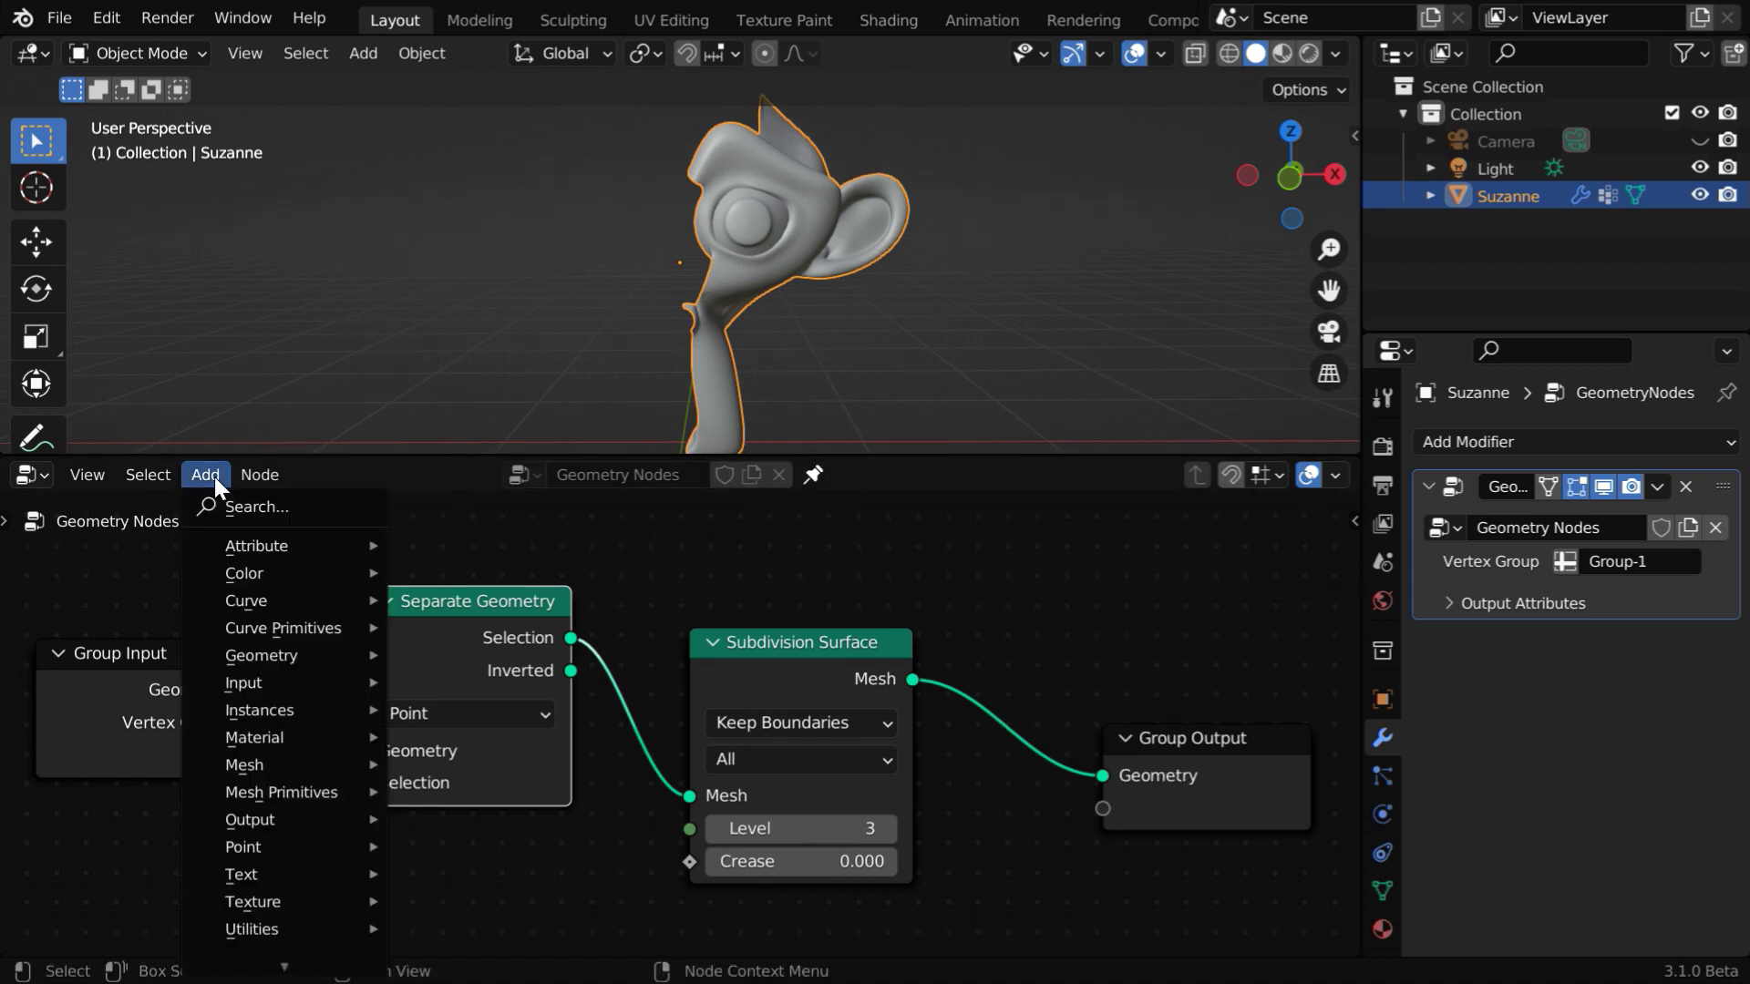
pyautogui.moveTo(248, 655)
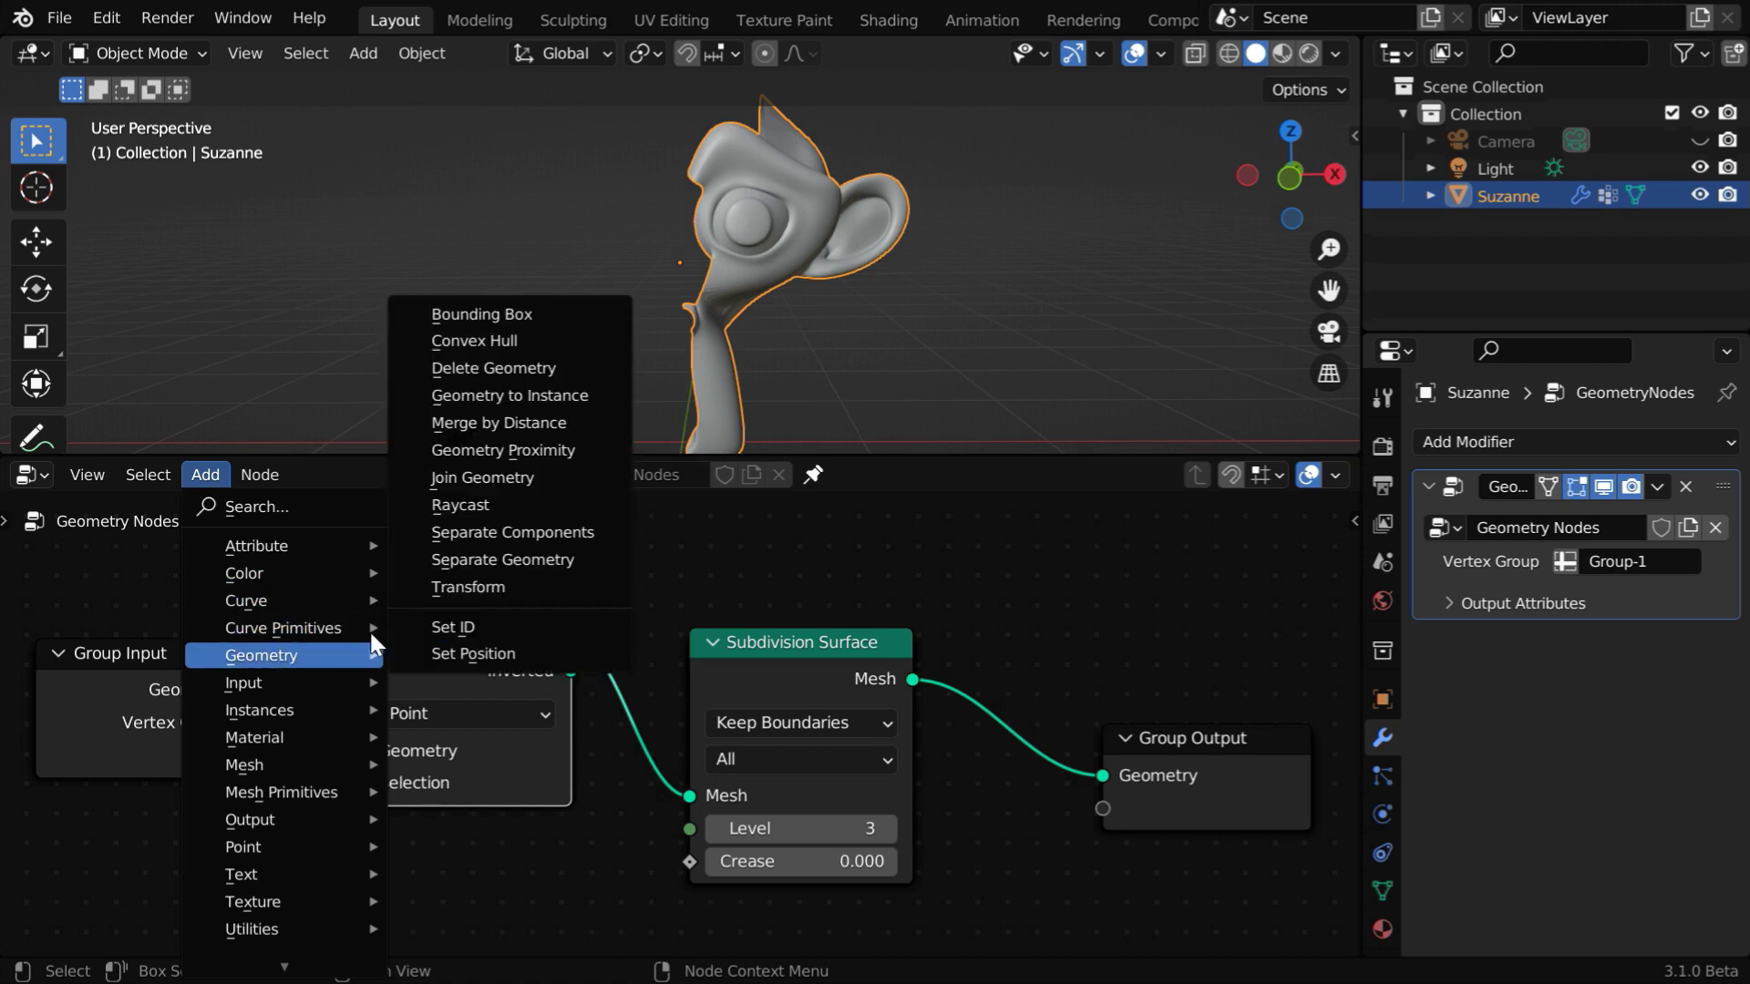
pyautogui.click(504, 490)
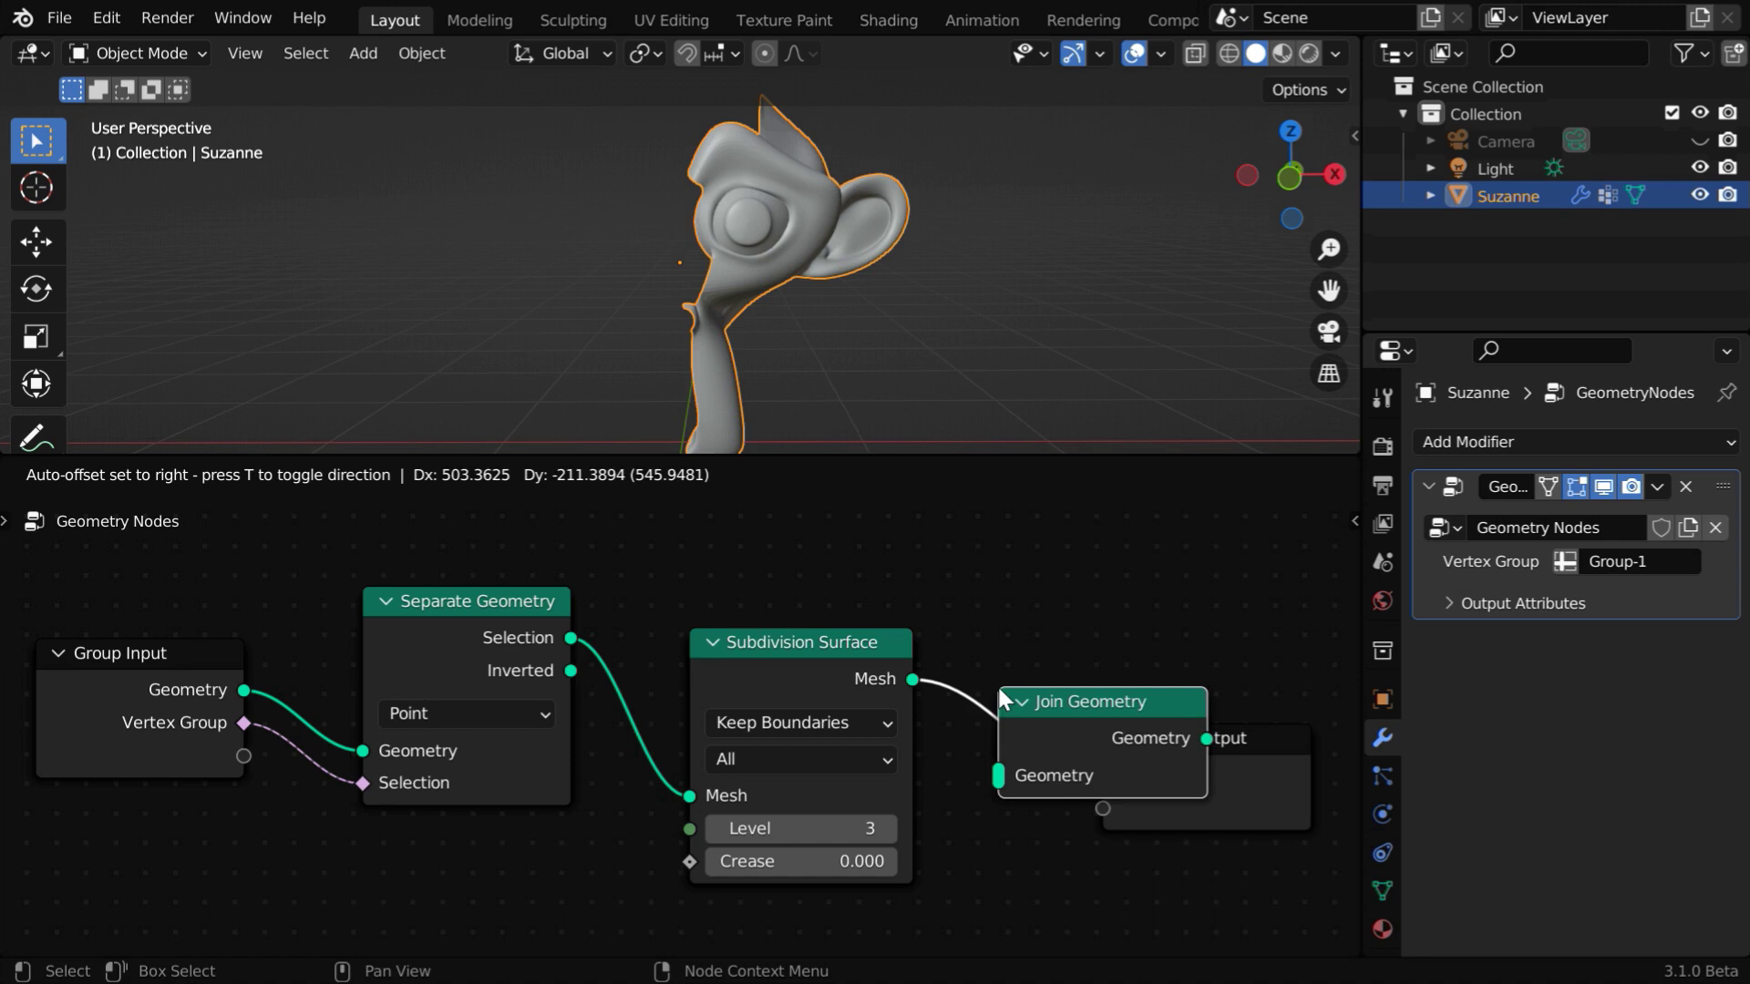
pyautogui.click(1034, 684)
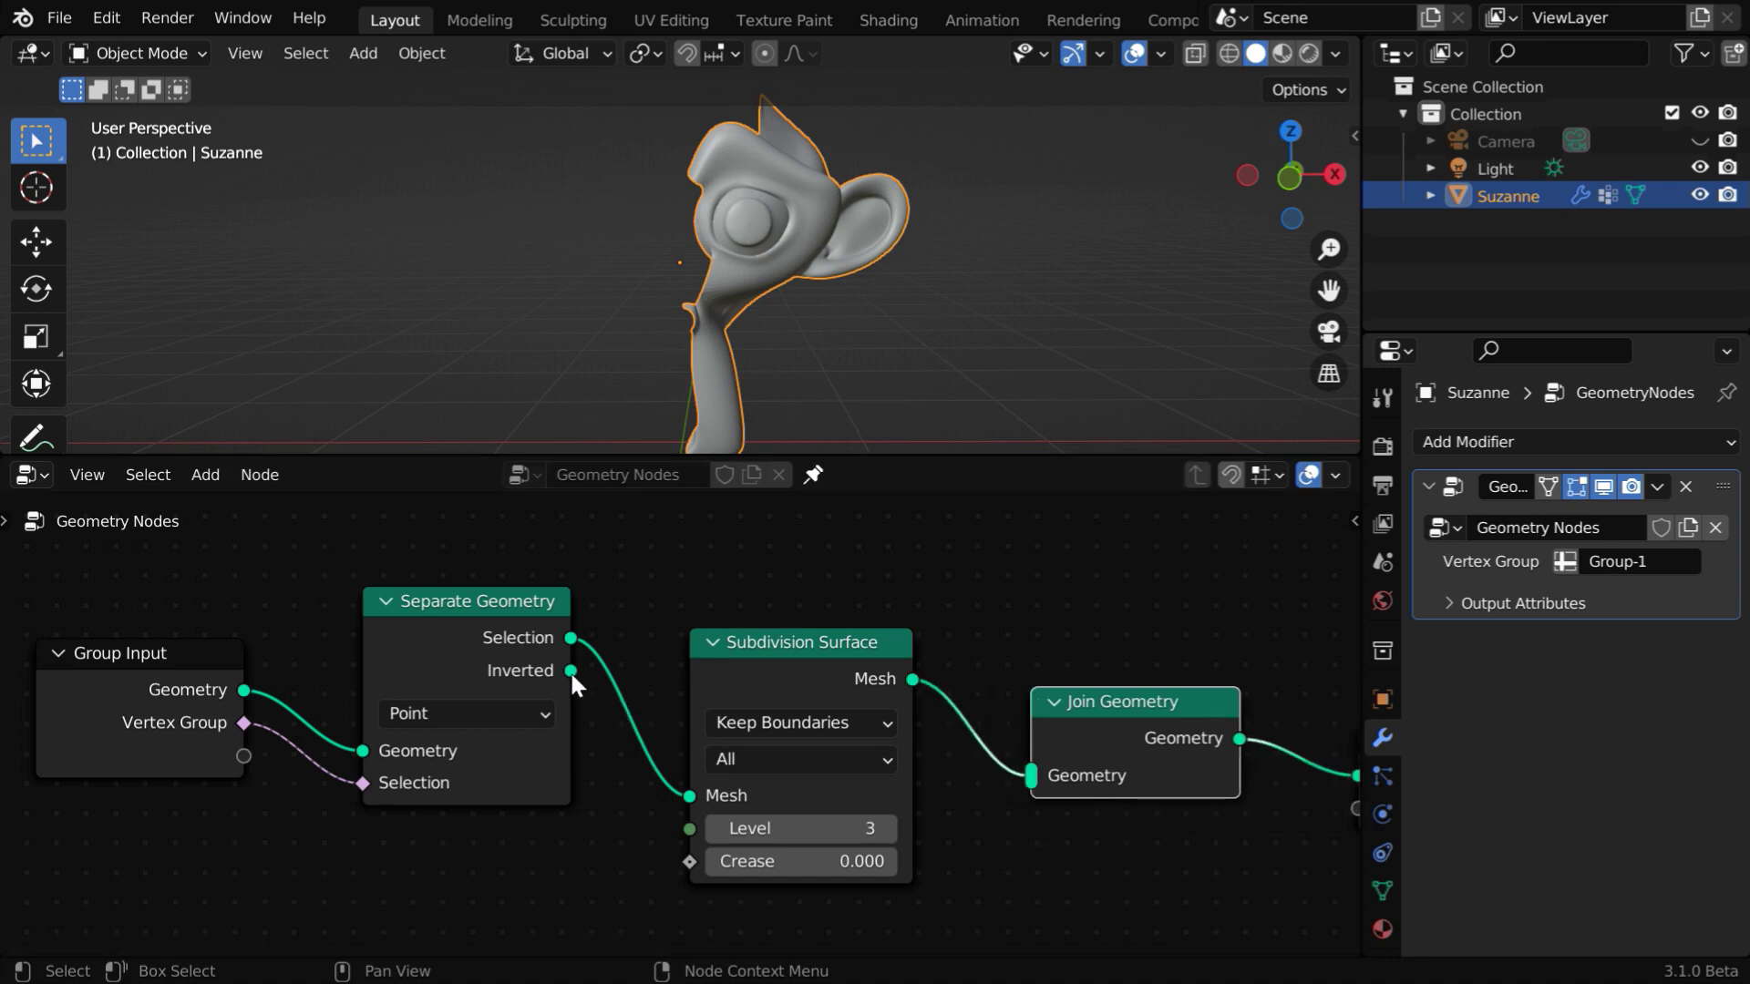
pyautogui.moveTo(571, 670); pyautogui.dragTo(1024, 773)
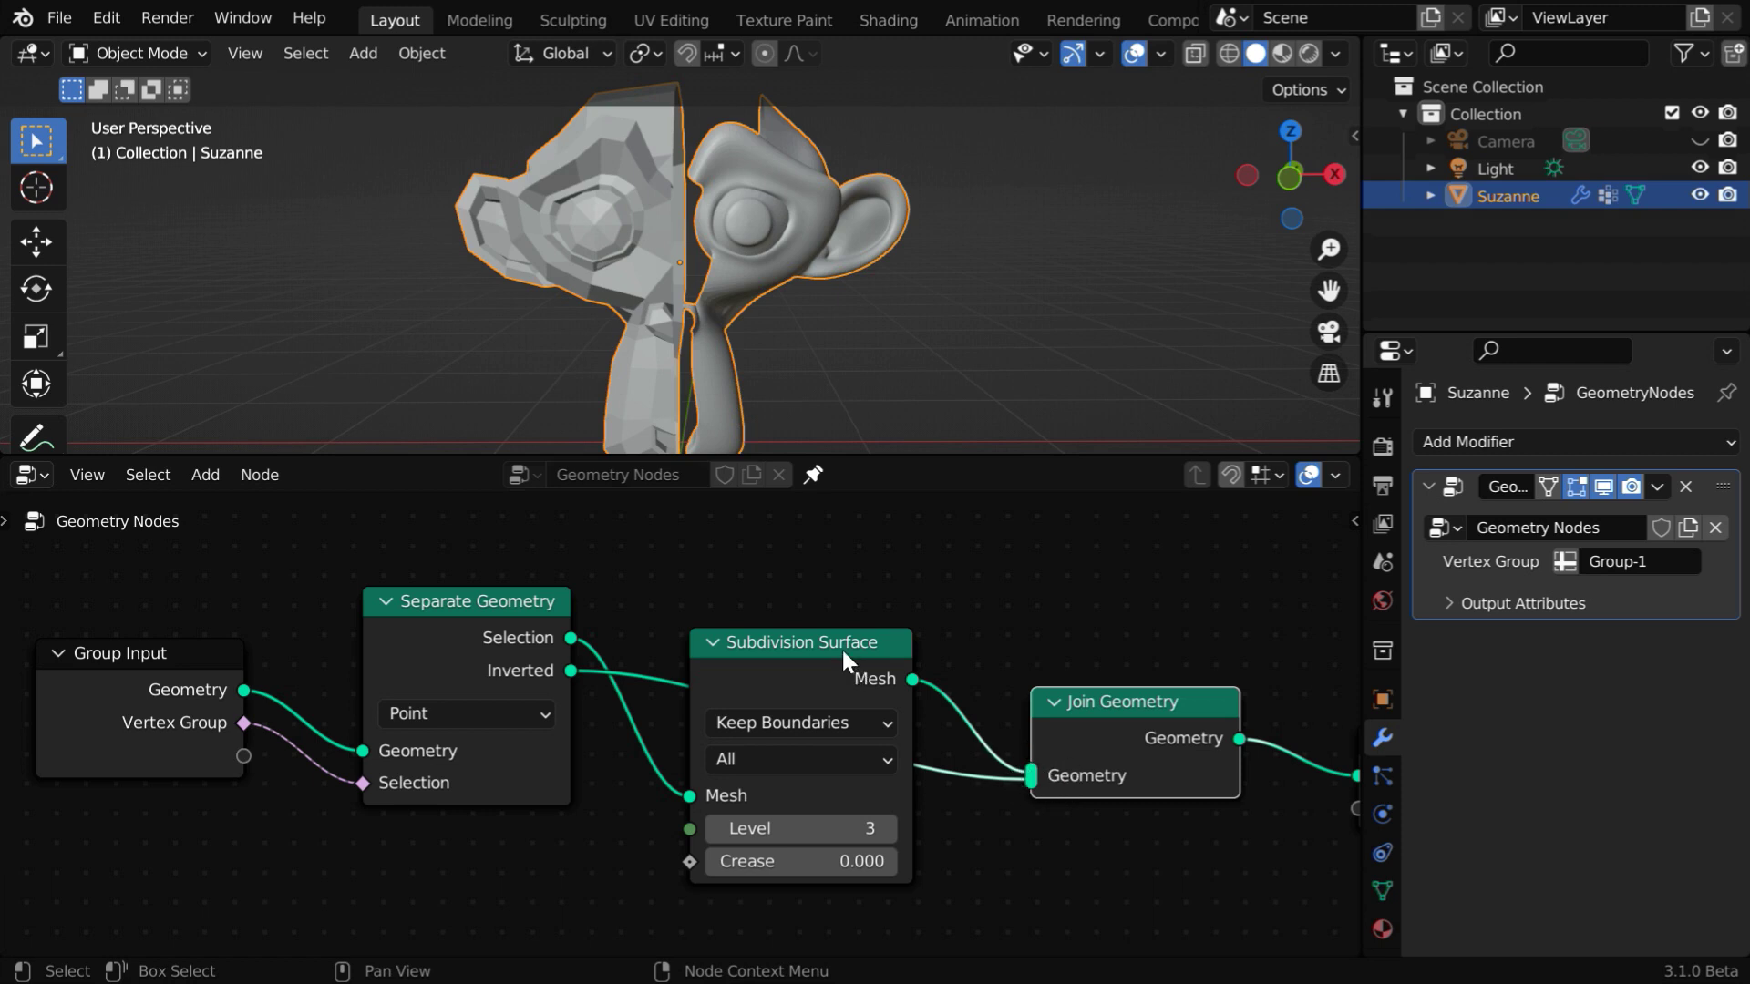
# Step: Tidy the Subdivision Surface node higher up and orbit to compare both halves
pyautogui.scroll(-1, 840, 647)
pyautogui.moveTo(840, 654); pyautogui.dragTo(919, 753)
pyautogui.moveTo(917, 722); pyautogui.dragTo(888, 613, button='middle')
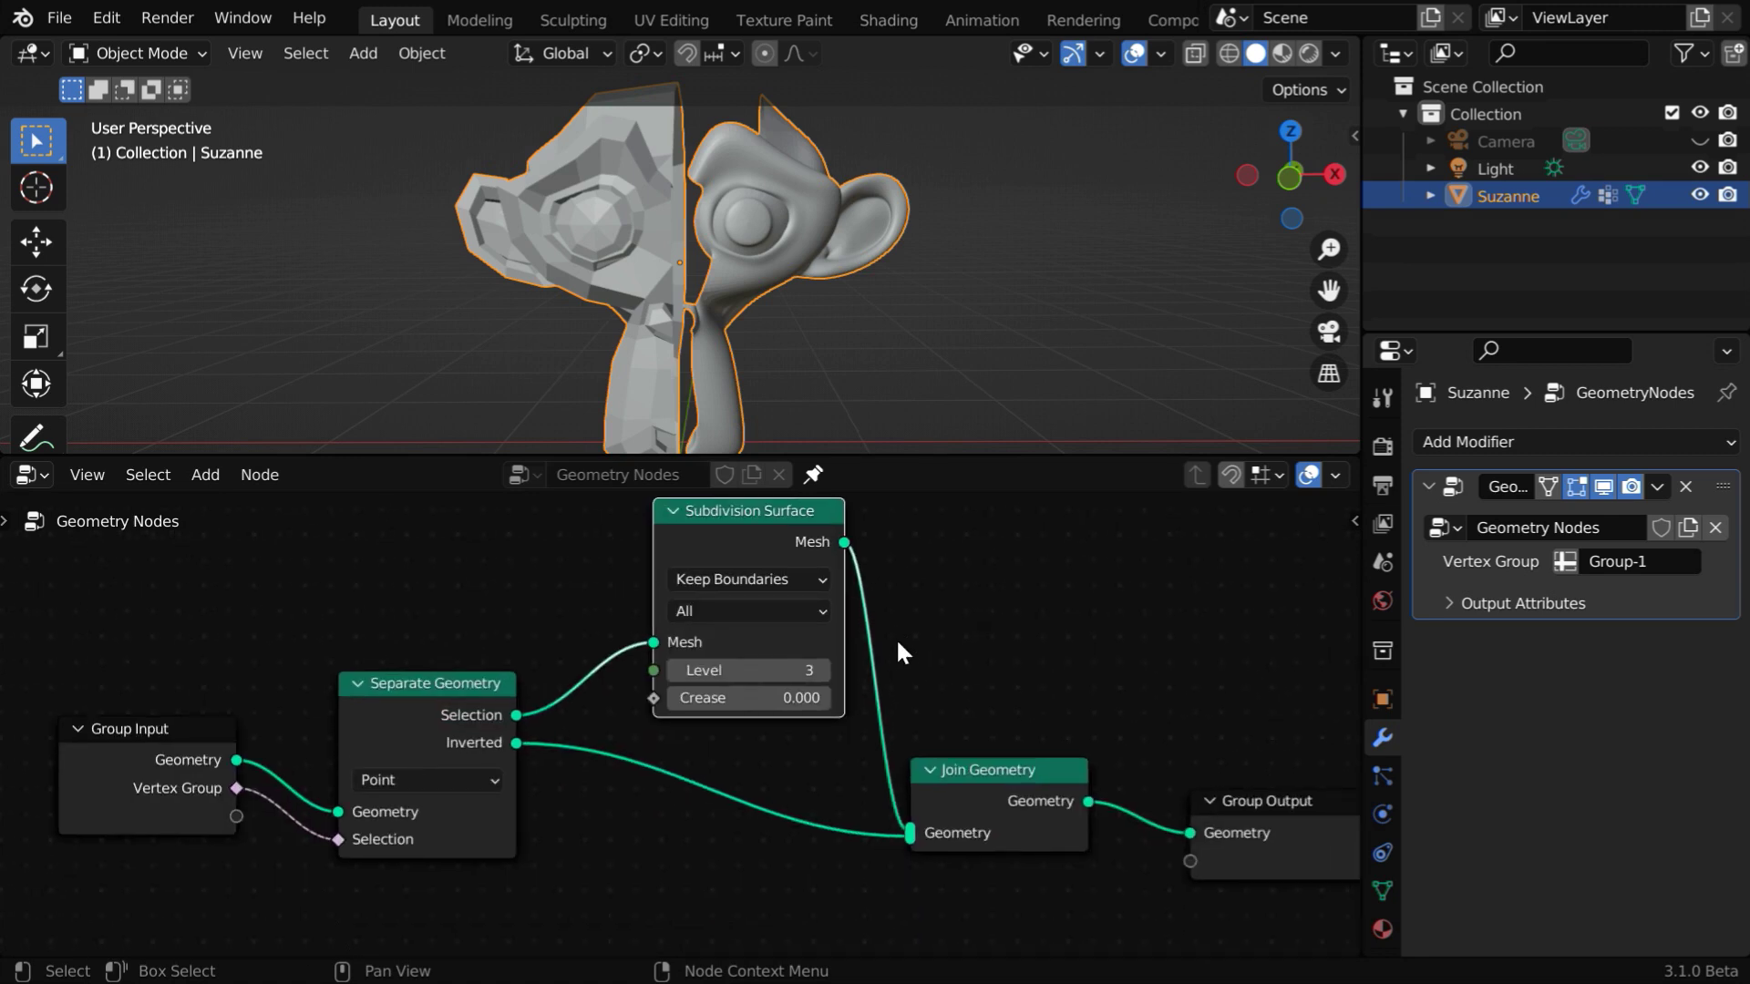
pyautogui.moveTo(897, 453); pyautogui.dragTo(871, 550)
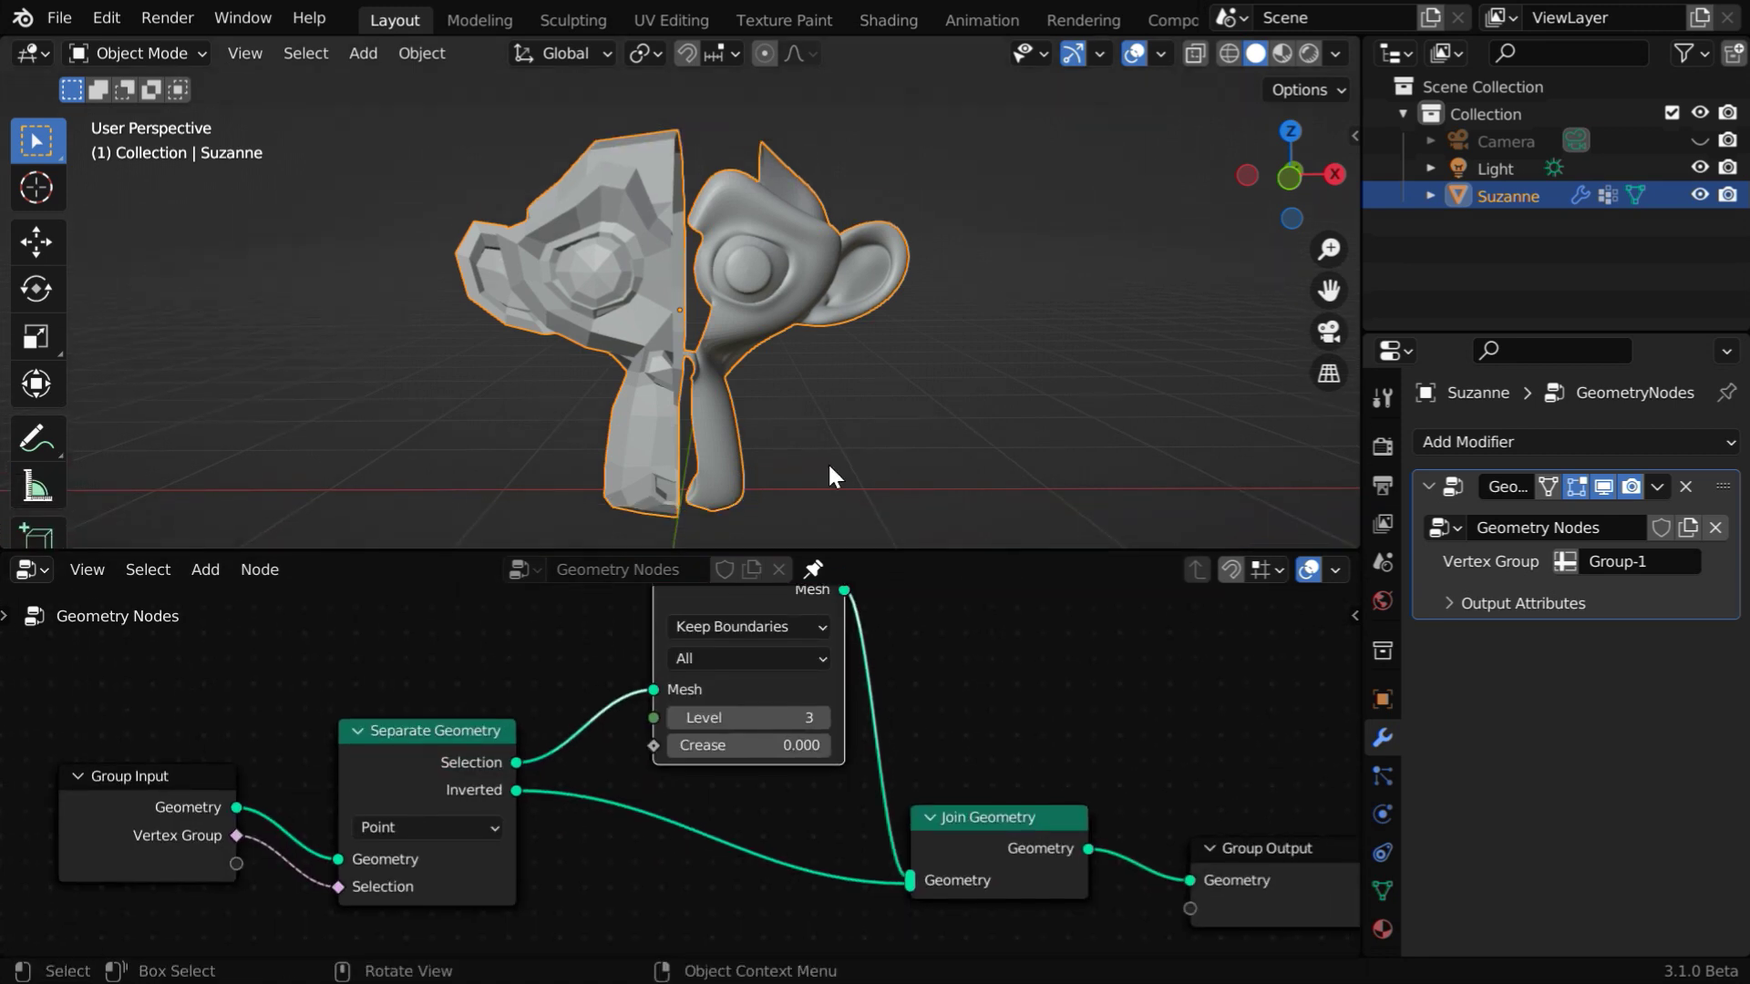
pyautogui.moveTo(790, 359); pyautogui.dragTo(736, 270, button='middle')
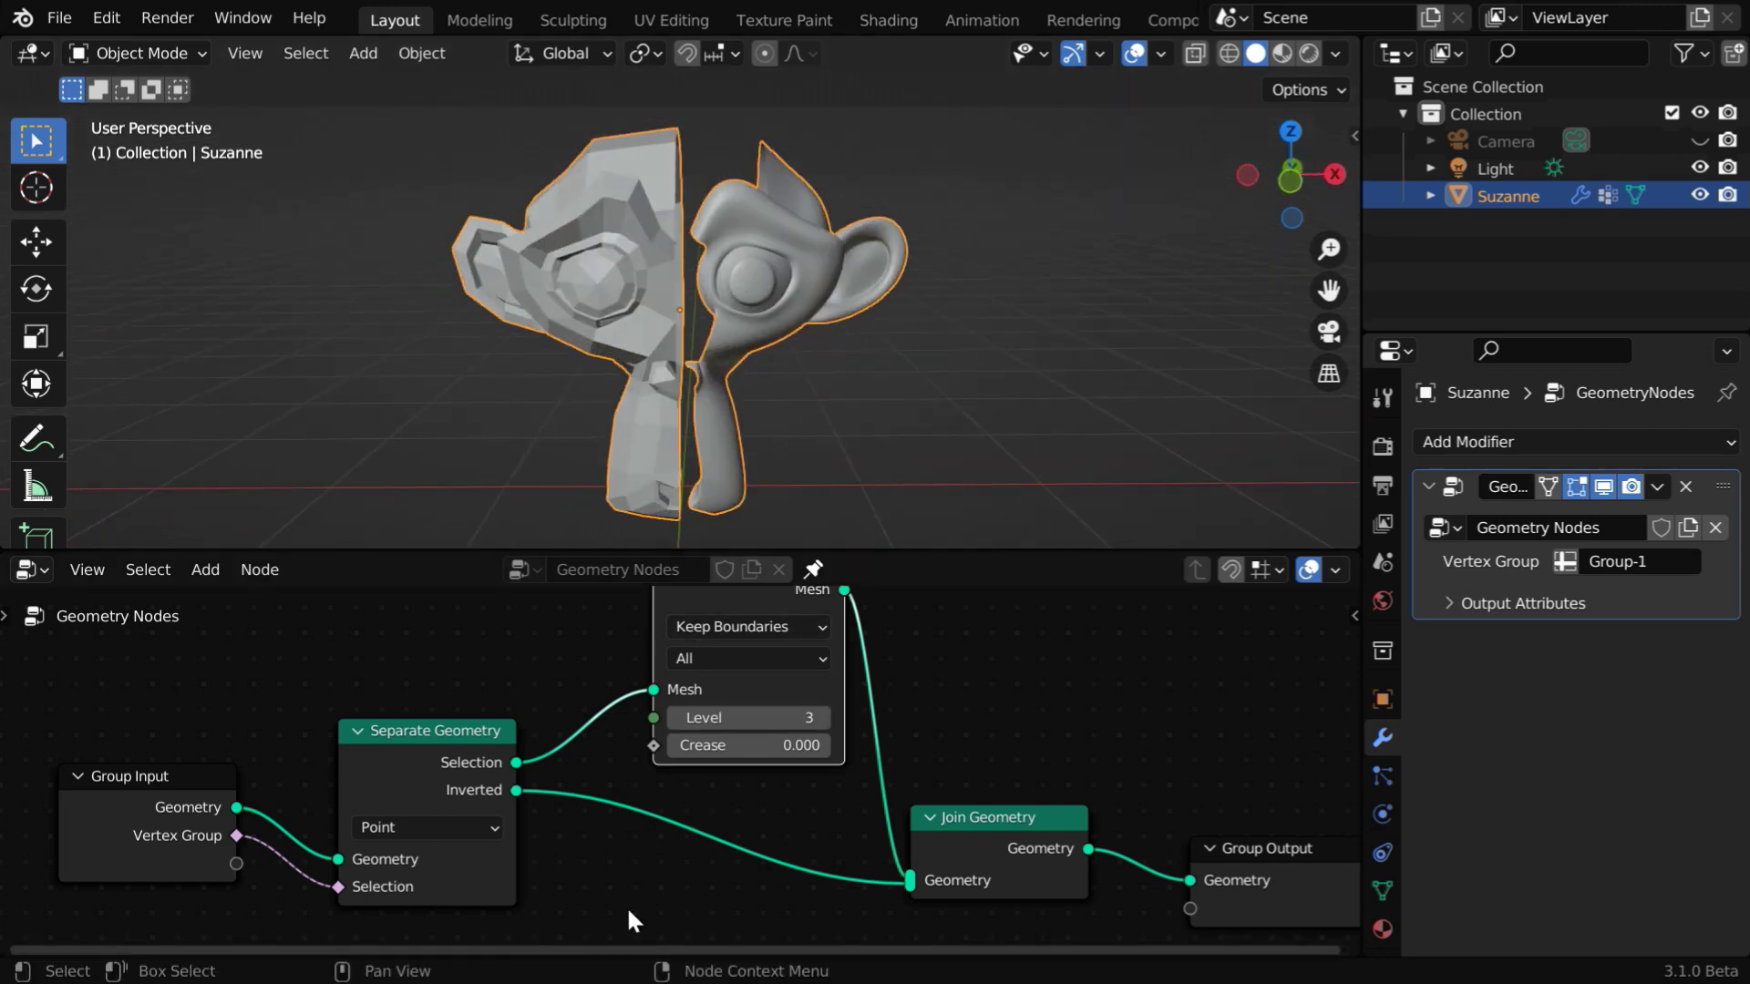
# Step: Change the Separate Geometry domain from Point to Face and inspect Suzanne's halves
pyautogui.click(459, 827)
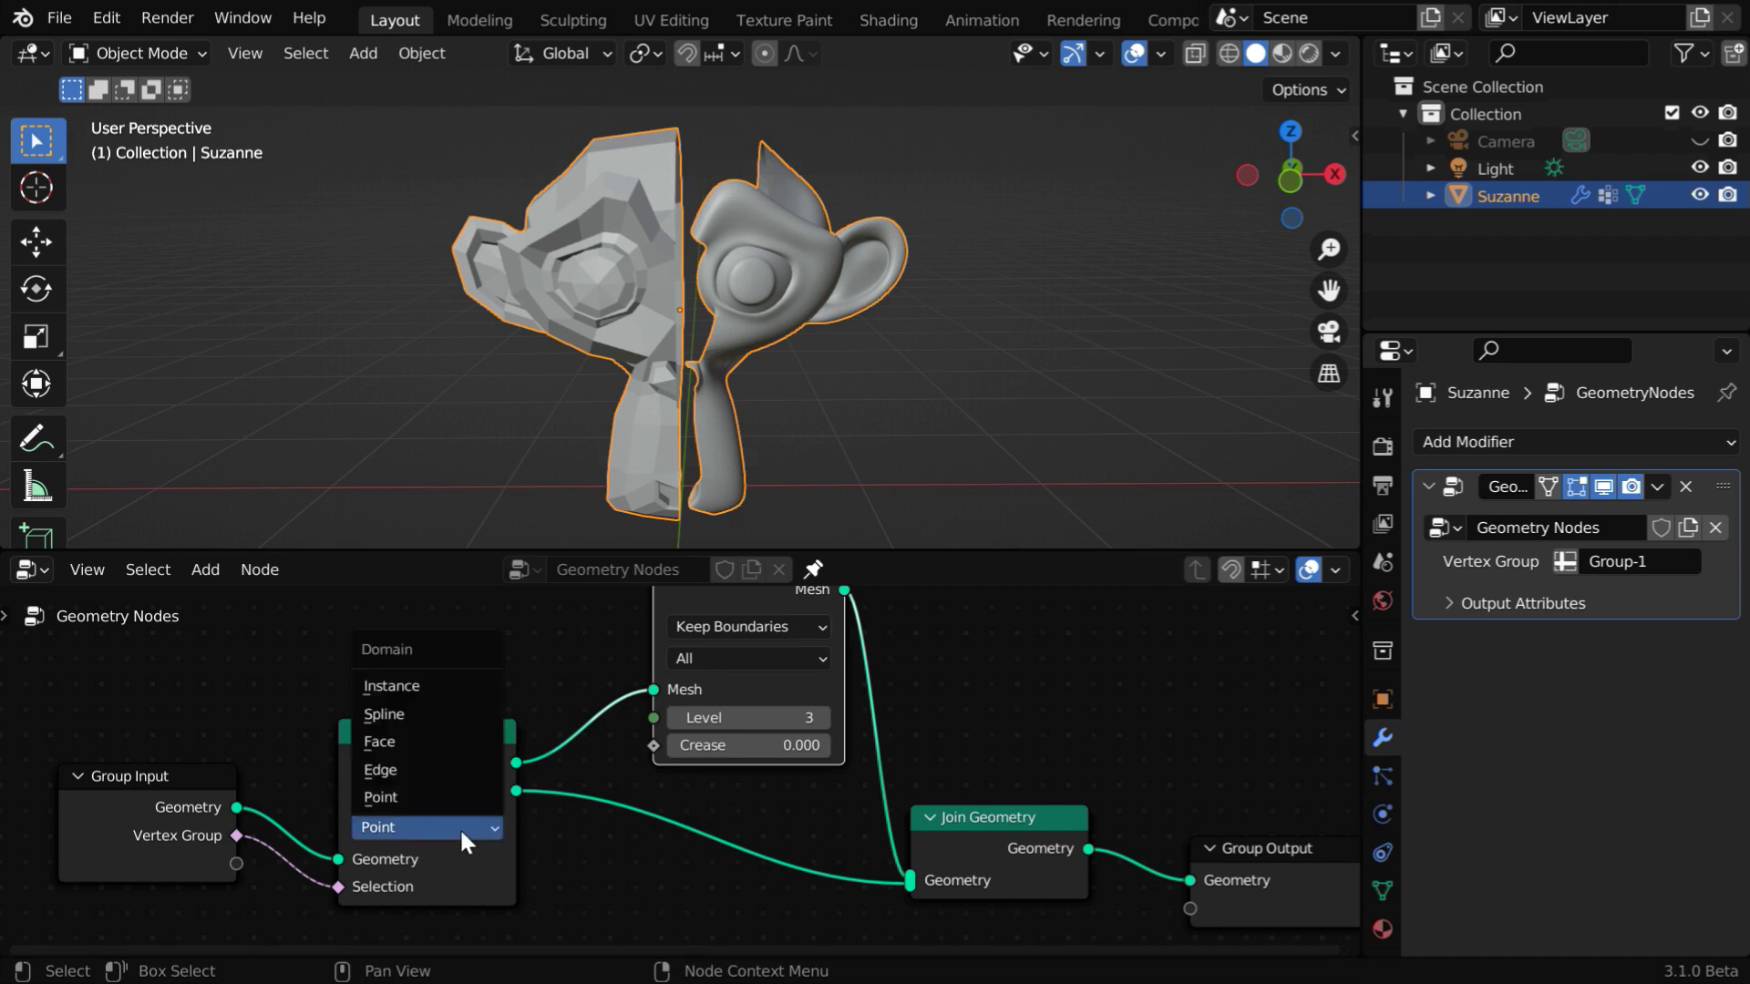
pyautogui.click(418, 735)
pyautogui.moveTo(672, 364)
pyautogui.mouseDown(button='middle')
pyautogui.moveTo(725, 130)
pyautogui.moveTo(760, 304)
pyautogui.moveTo(631, 369)
pyautogui.moveTo(762, 294)
pyautogui.moveTo(765, 259)
pyautogui.moveTo(729, 265)
pyautogui.moveTo(703, 327)
pyautogui.moveTo(844, 343)
pyautogui.moveTo(592, 368)
pyautogui.moveTo(698, 363)
pyautogui.mouseUp(button='middle')
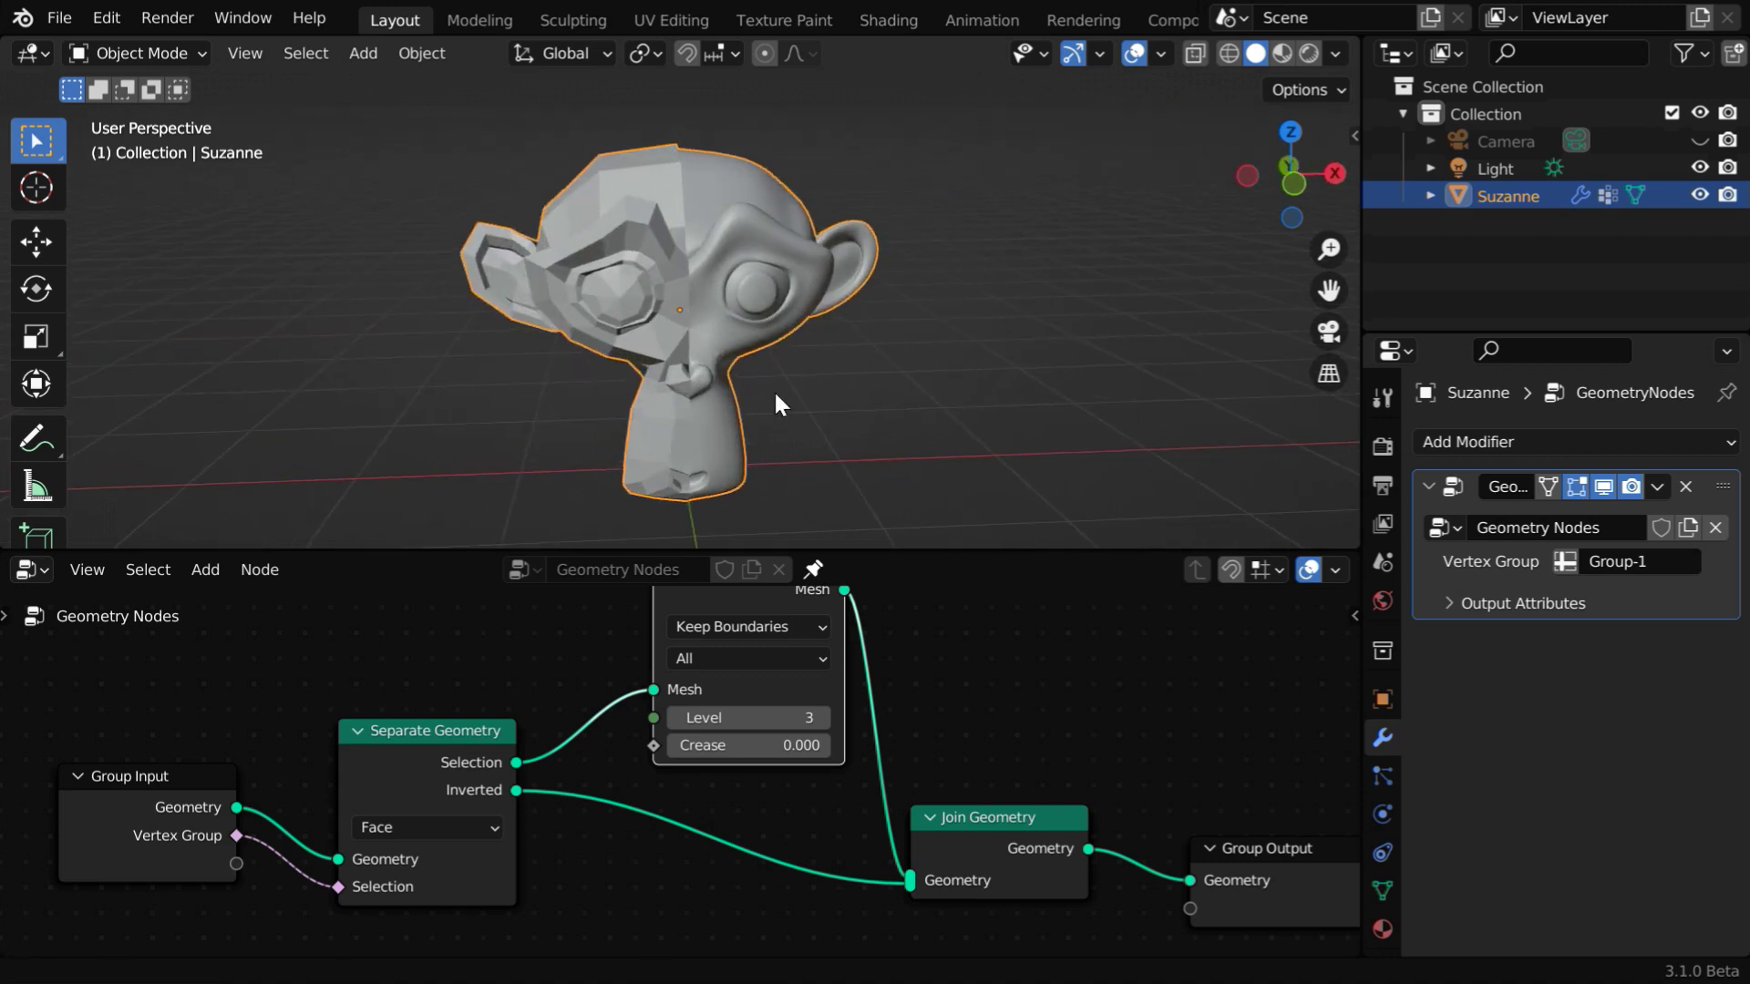
pyautogui.scroll(2, 773, 390)
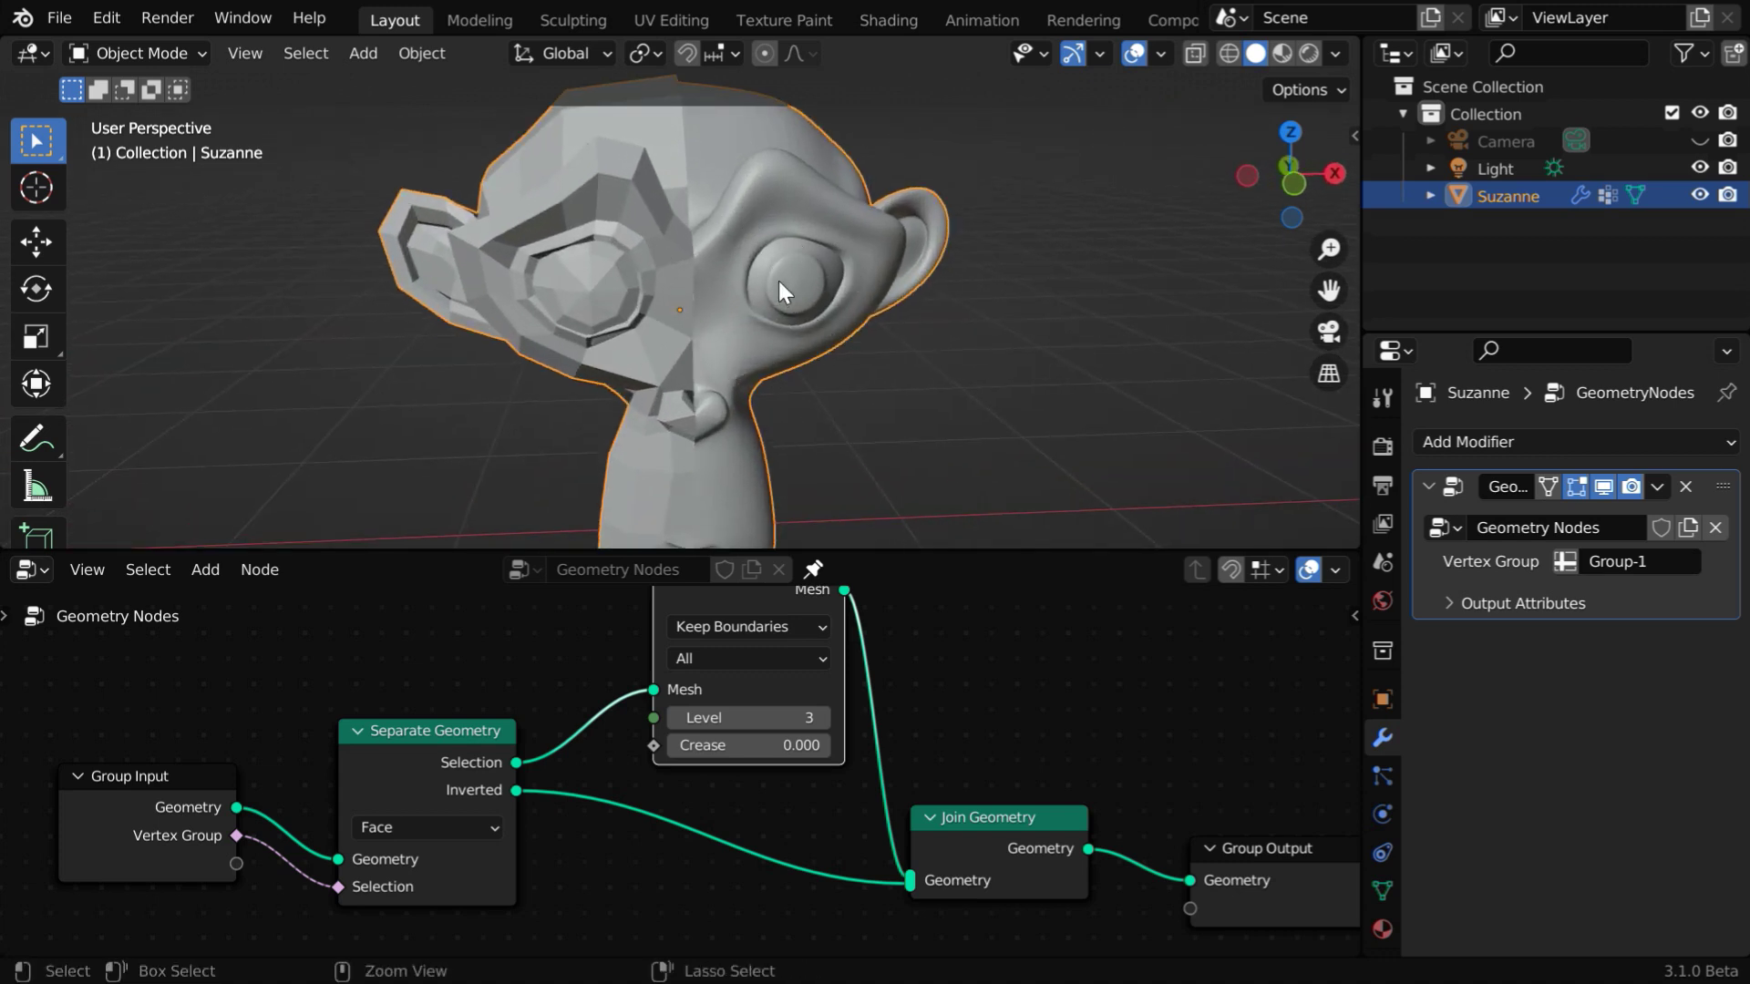
pyautogui.scroll(-3, 776, 334)
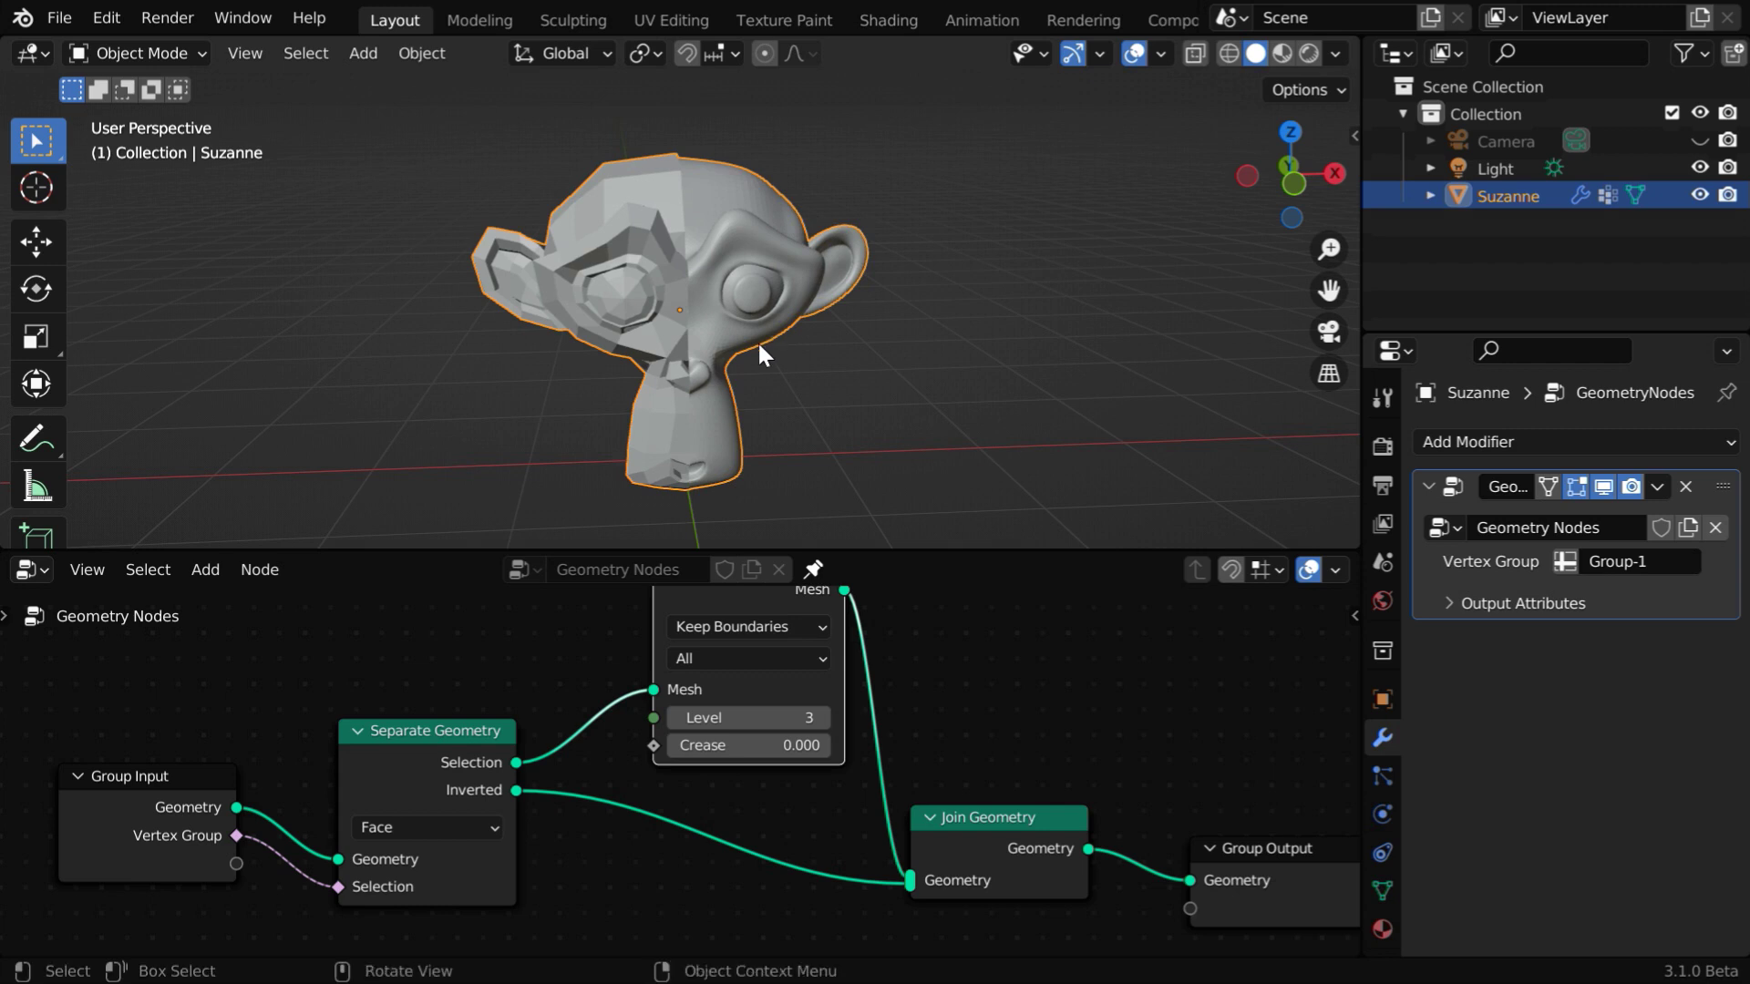
pyautogui.scroll(2, 746, 319)
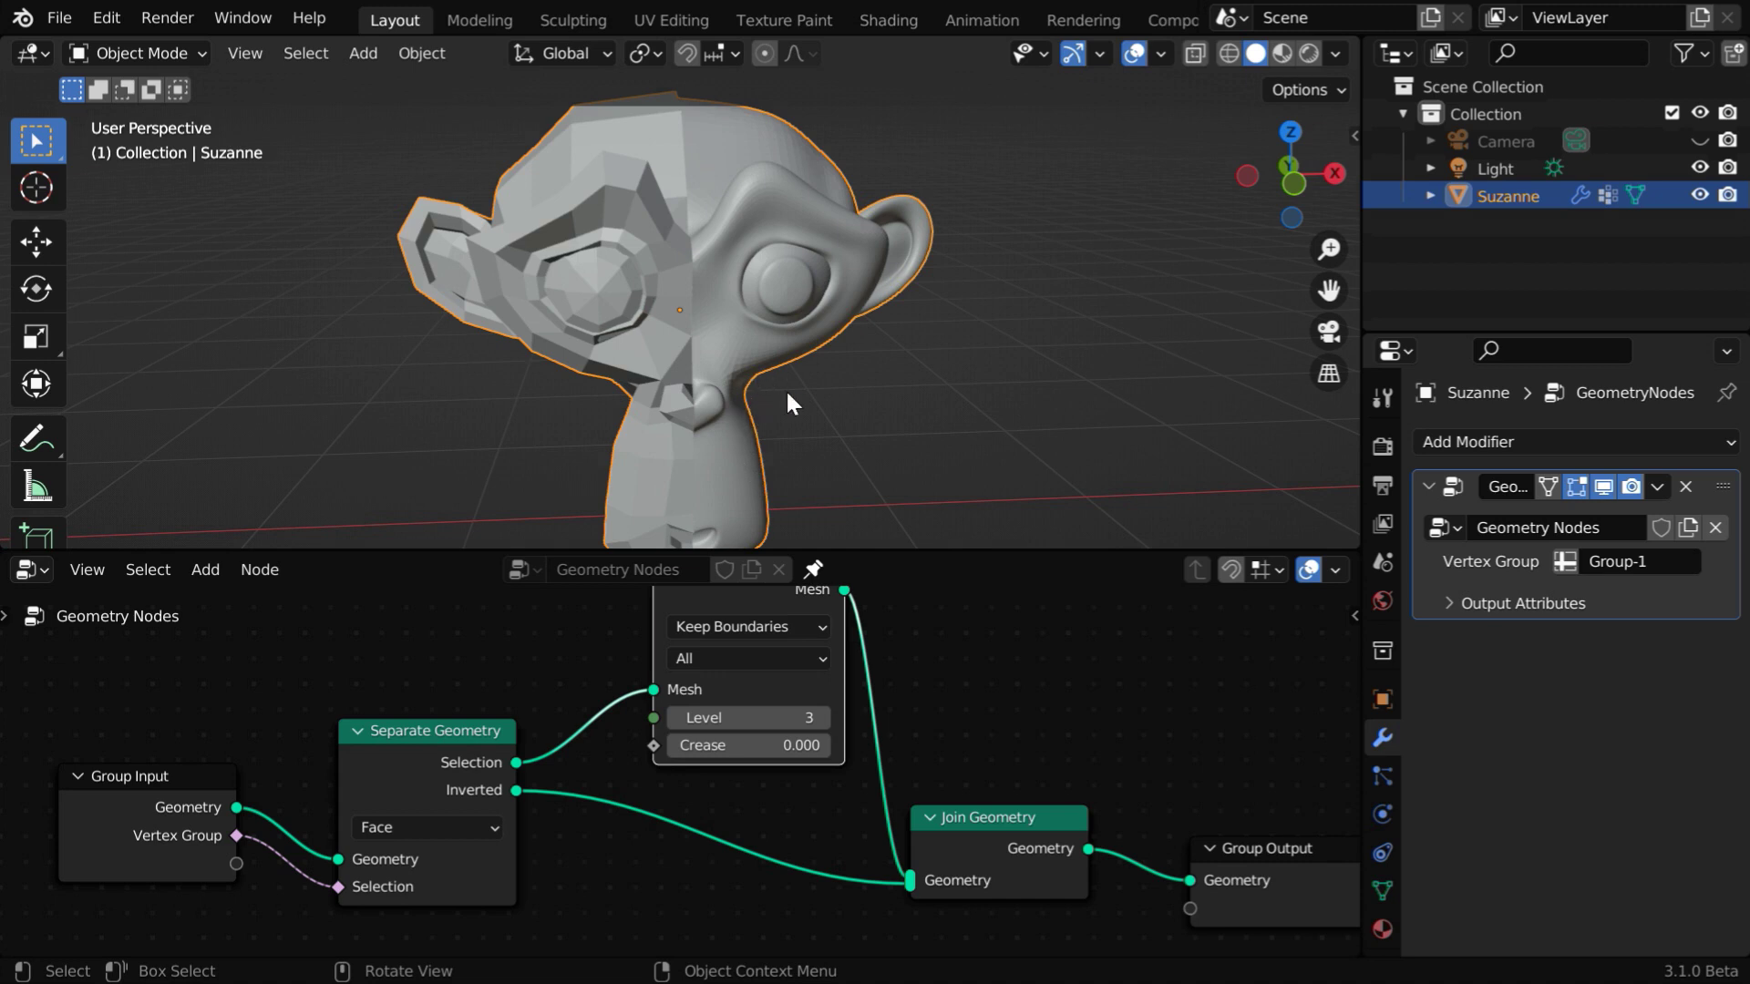
pyautogui.click(166, 52)
# Step: In Edit Mode, remove the selected right-half vertices from Group-1
pyautogui.click(162, 114)
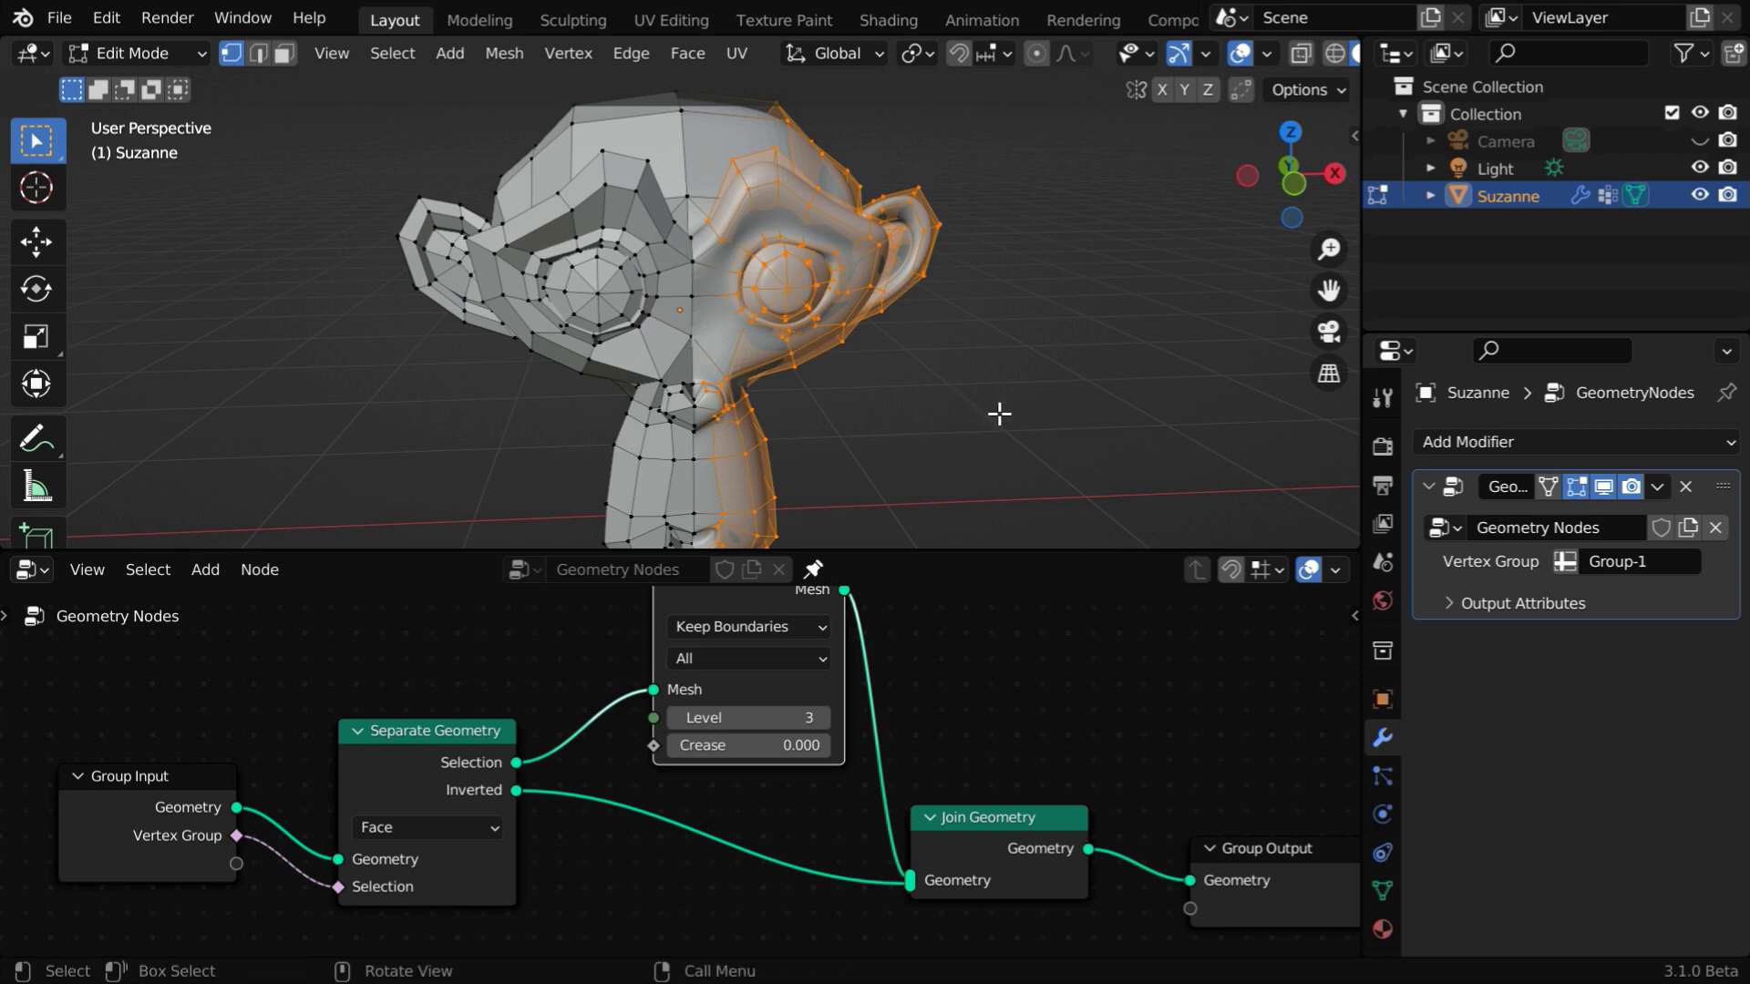
pyautogui.click(1382, 890)
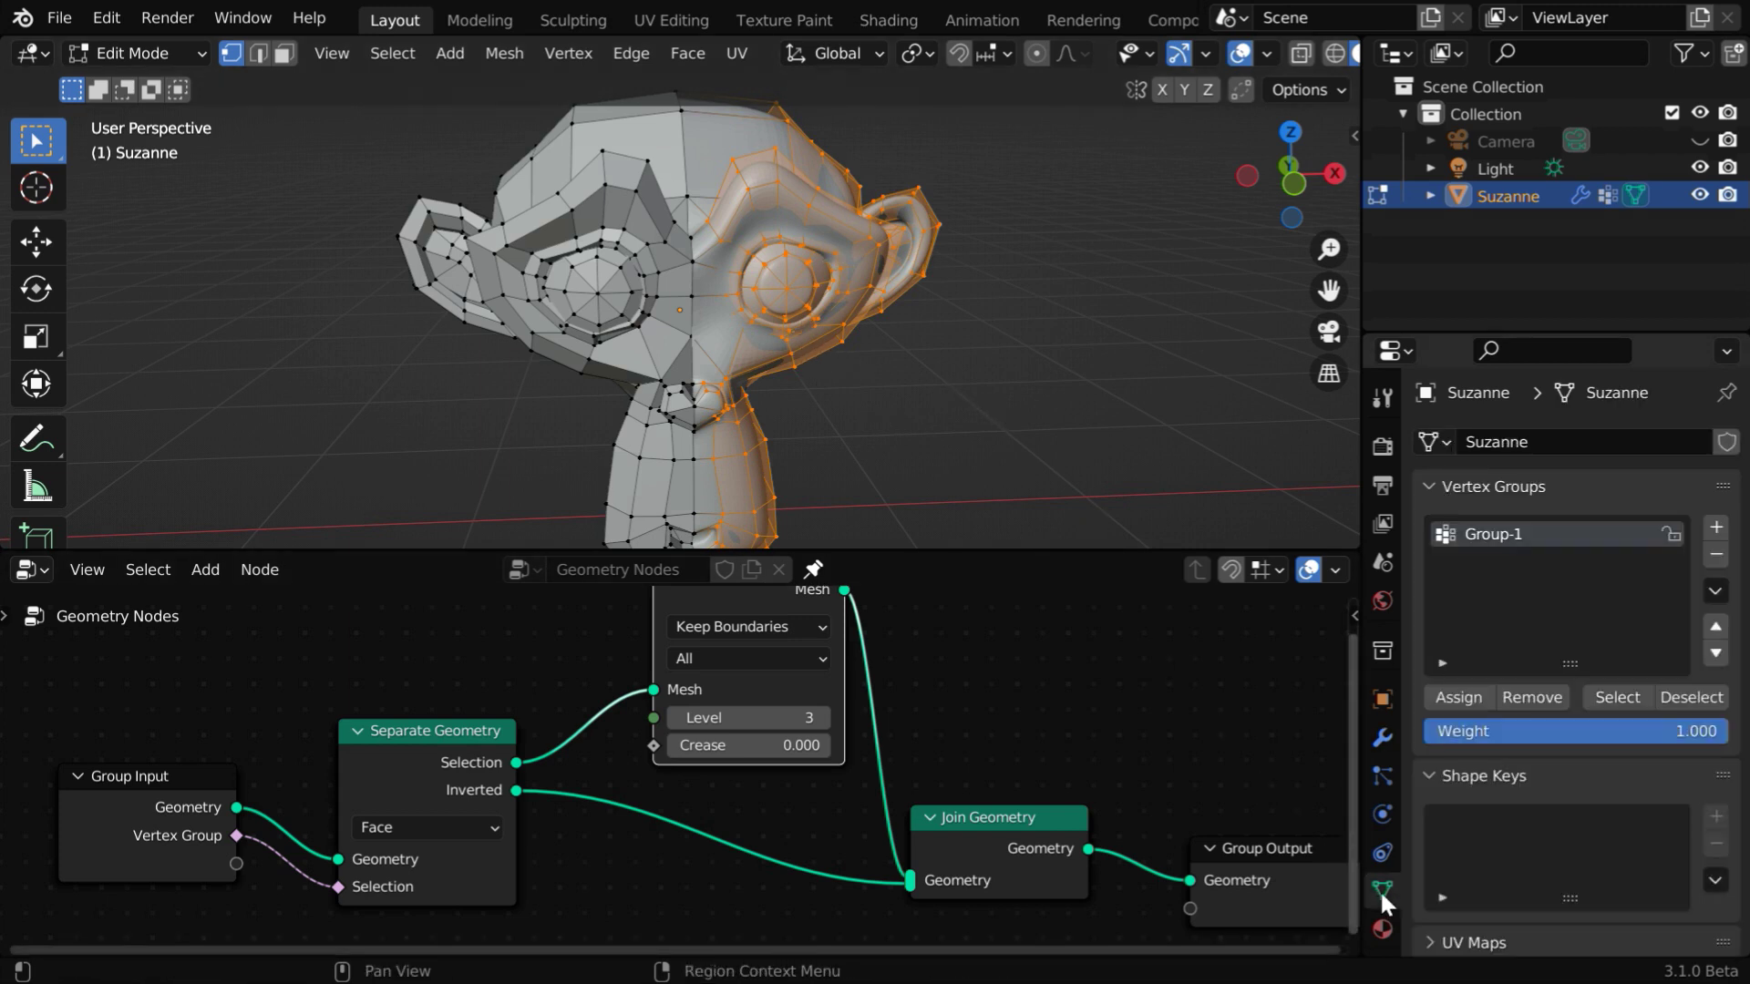
pyautogui.click(1516, 696)
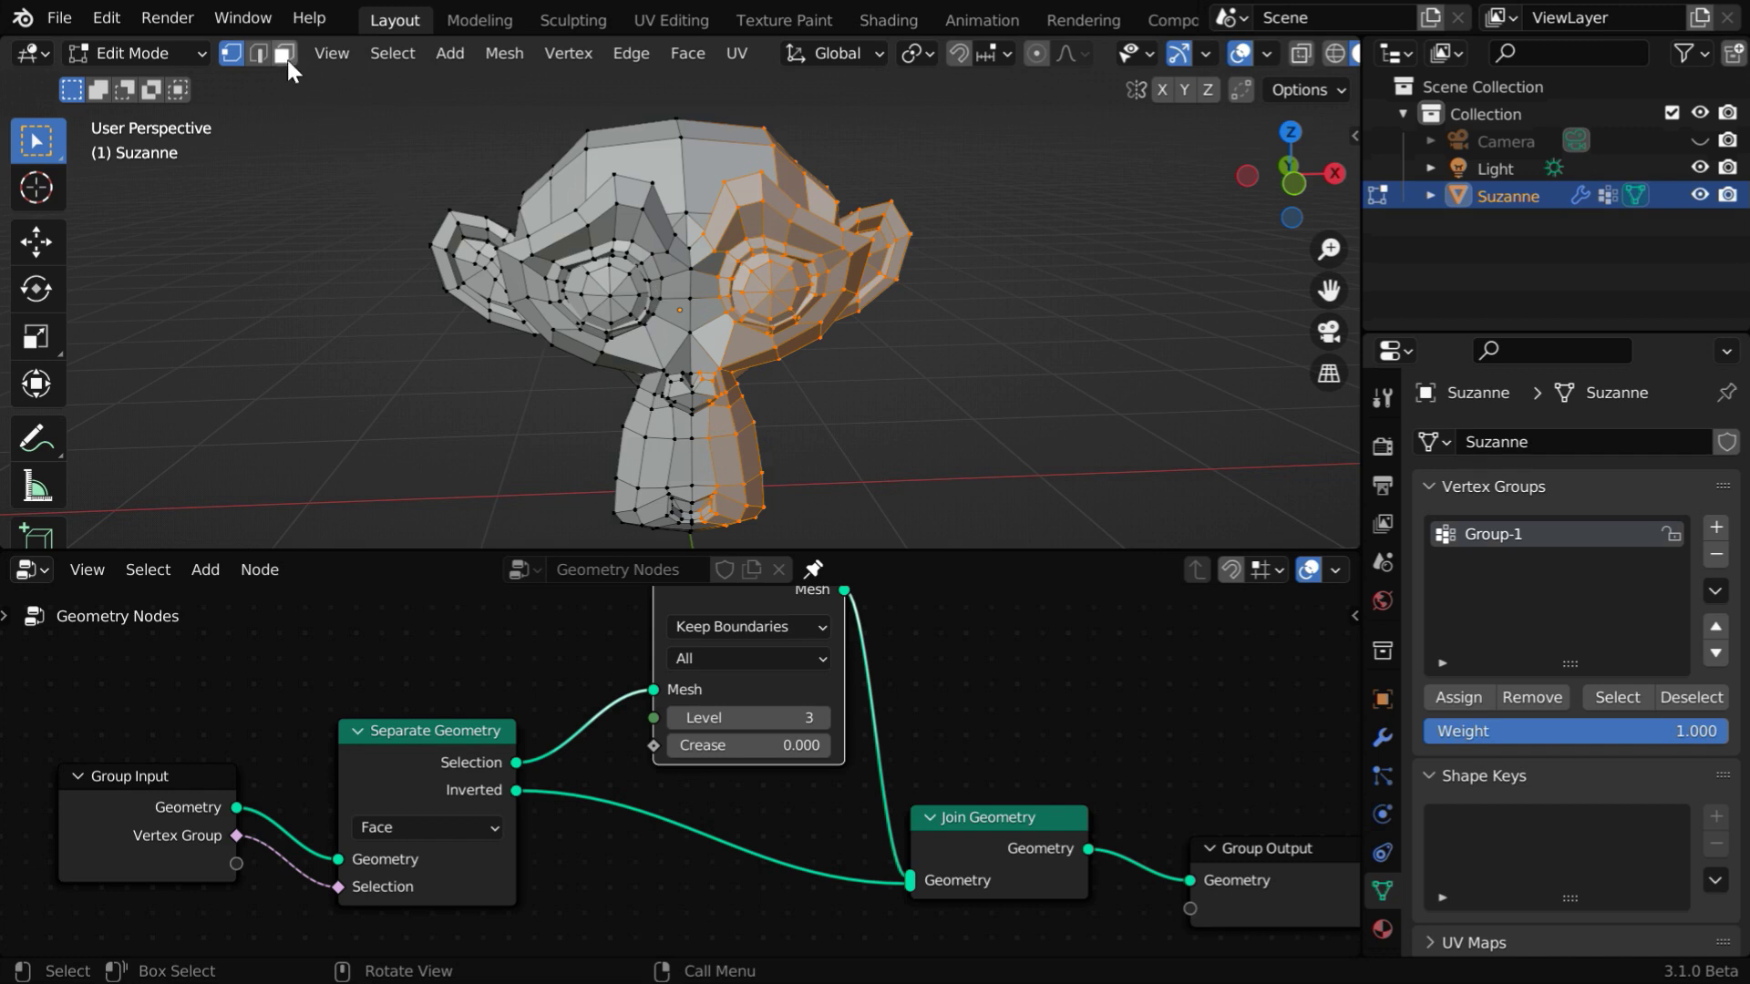
# Step: In face select mode, clear the selection and select all linked faces of both eyes
pyautogui.click(284, 53)
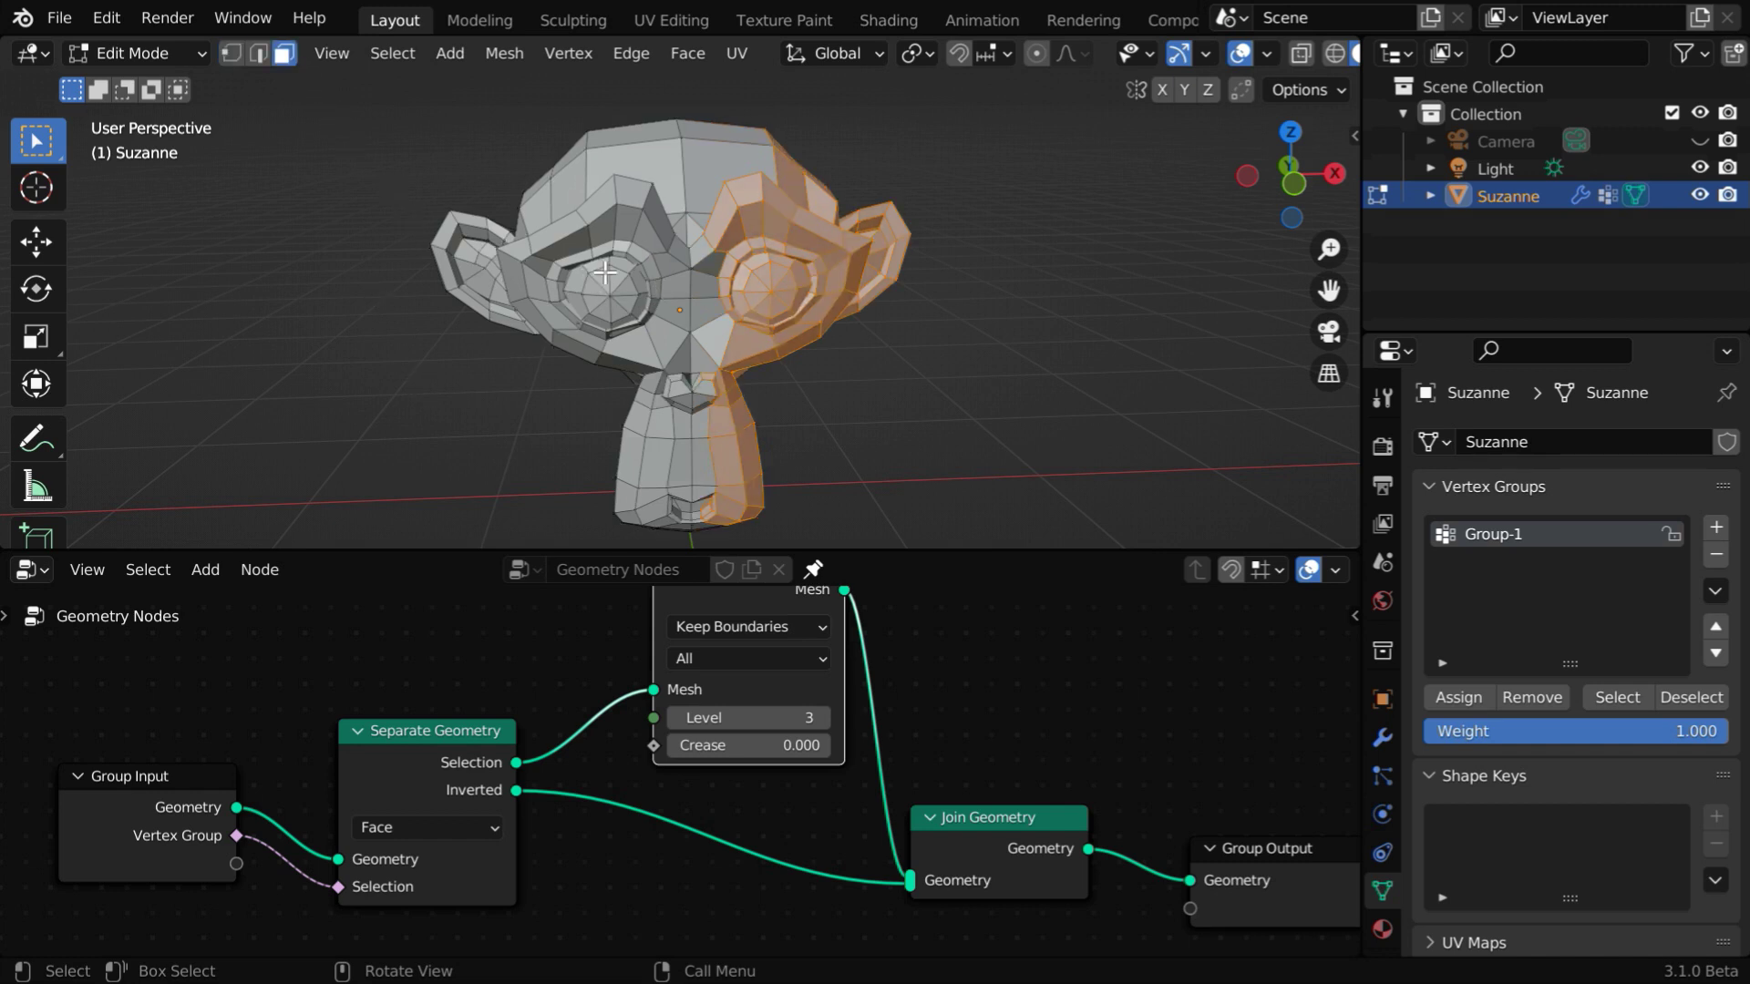
pyautogui.hotkey('alt', 'a')
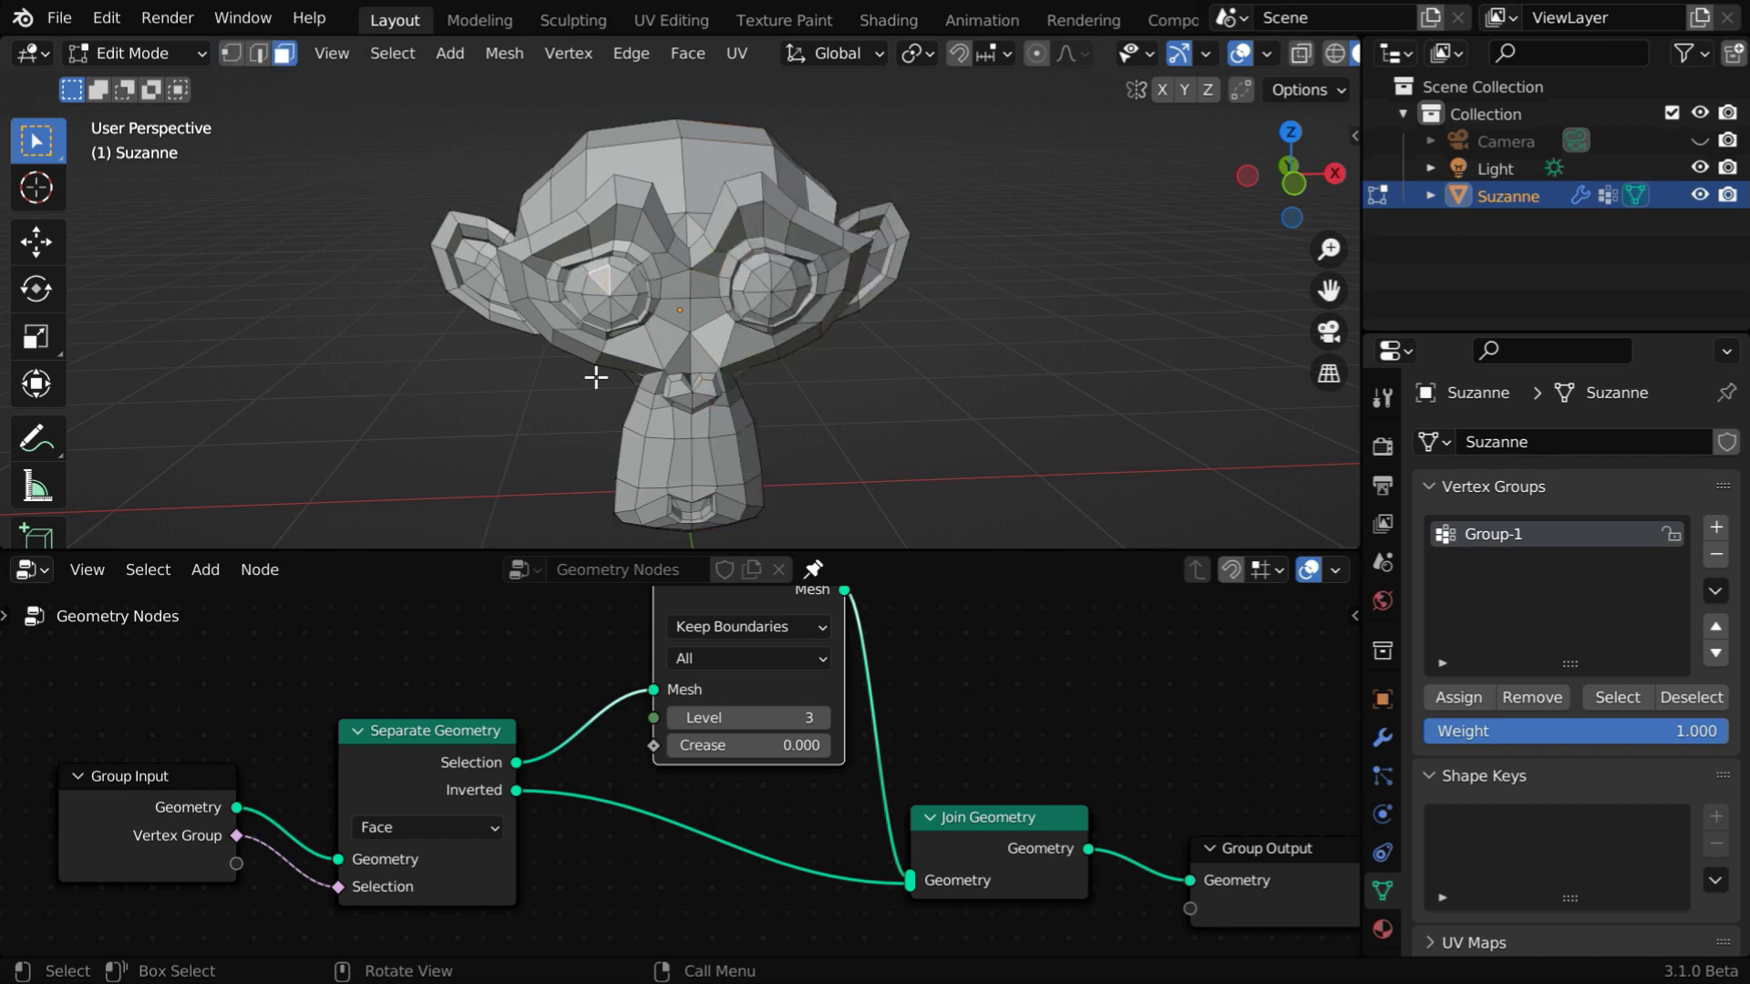
pyautogui.click(396, 59)
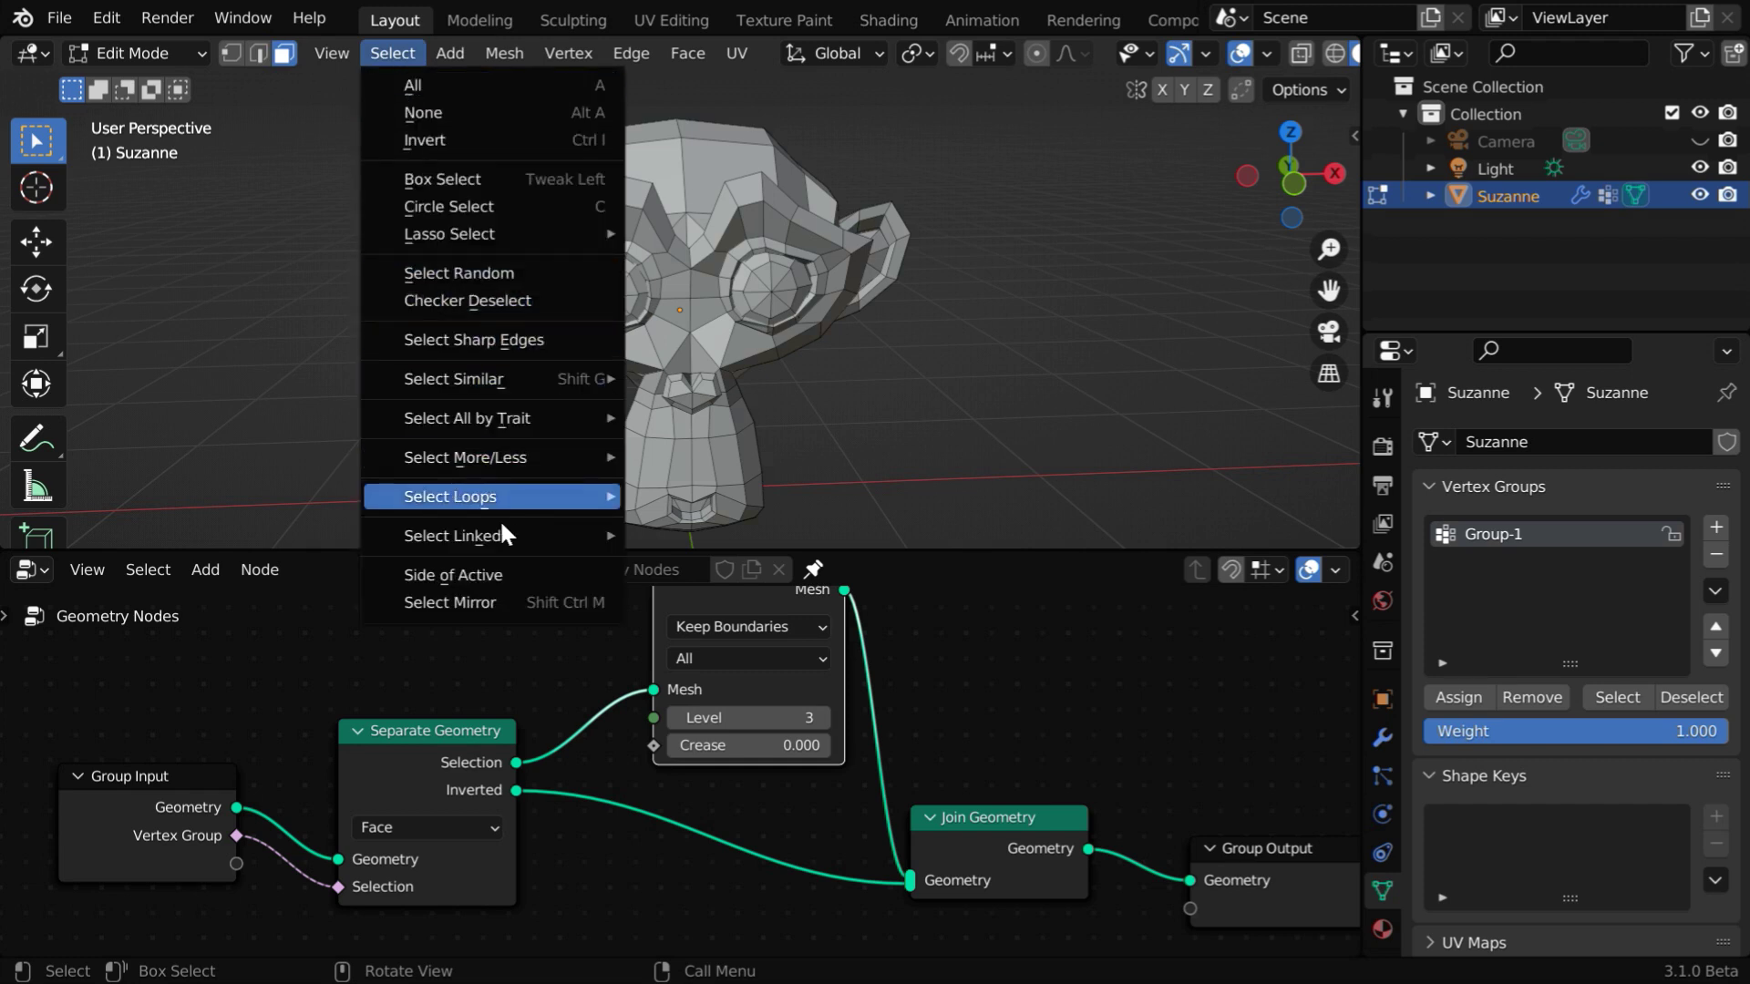
pyautogui.moveTo(505, 538)
pyautogui.click(685, 534)
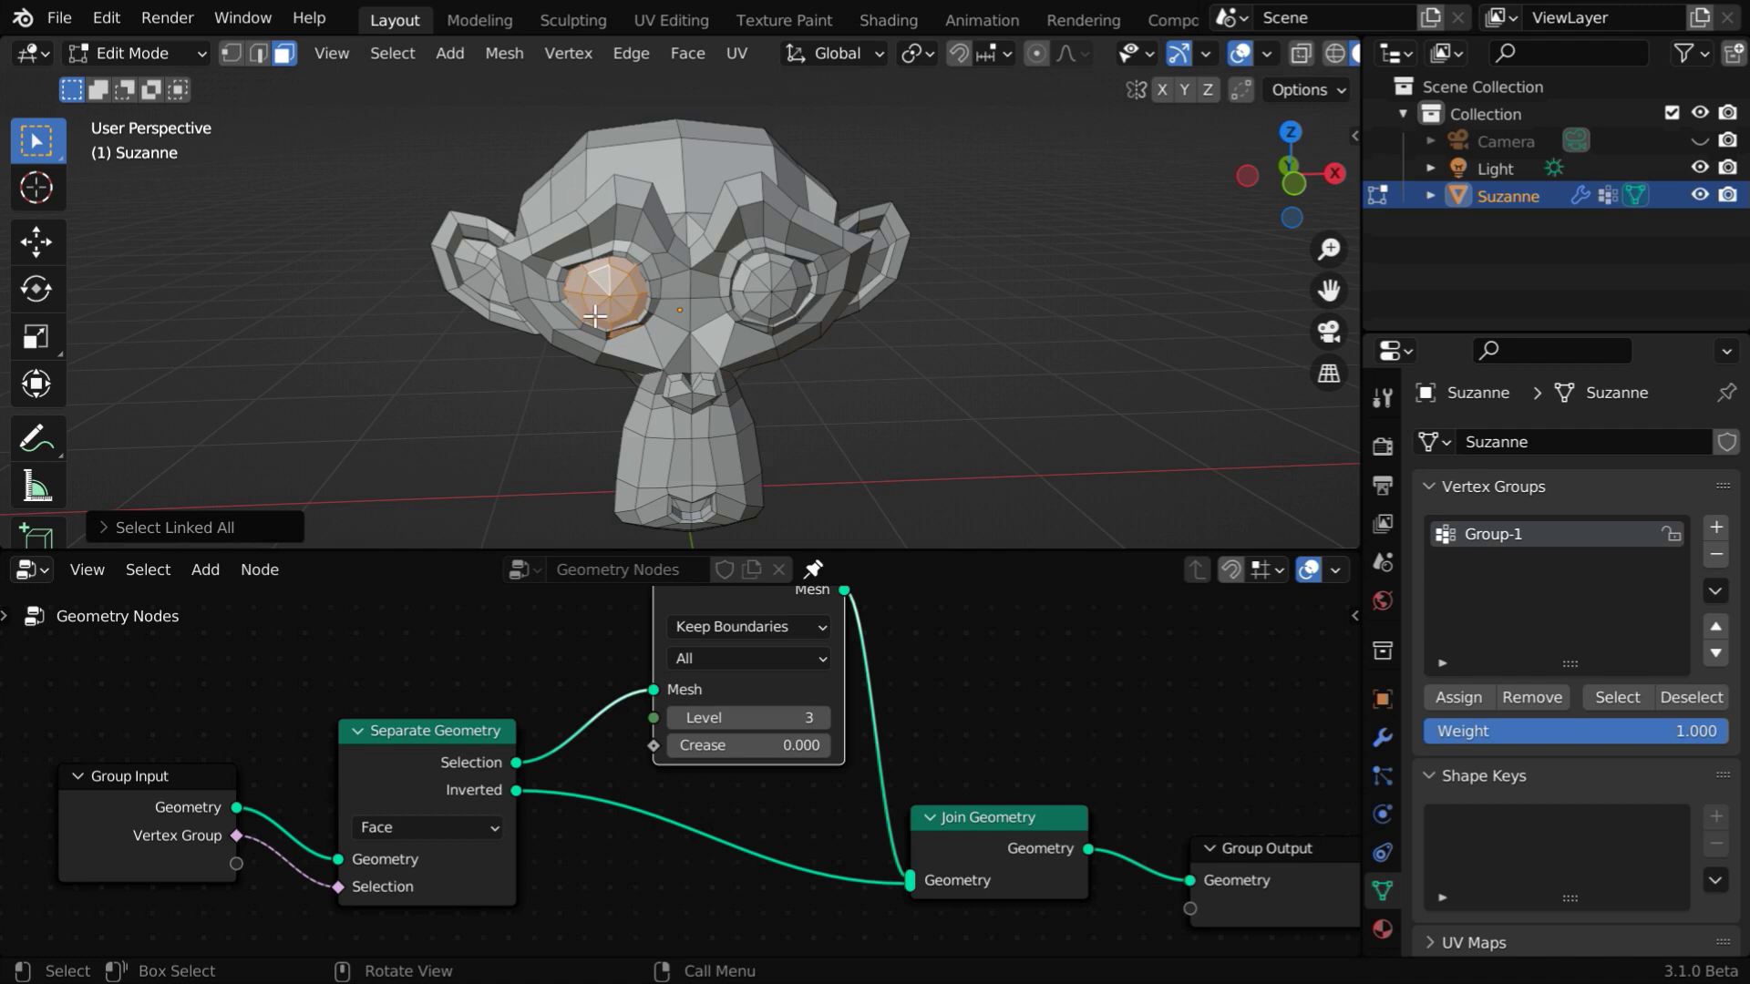
pyautogui.scroll(2, 604, 334)
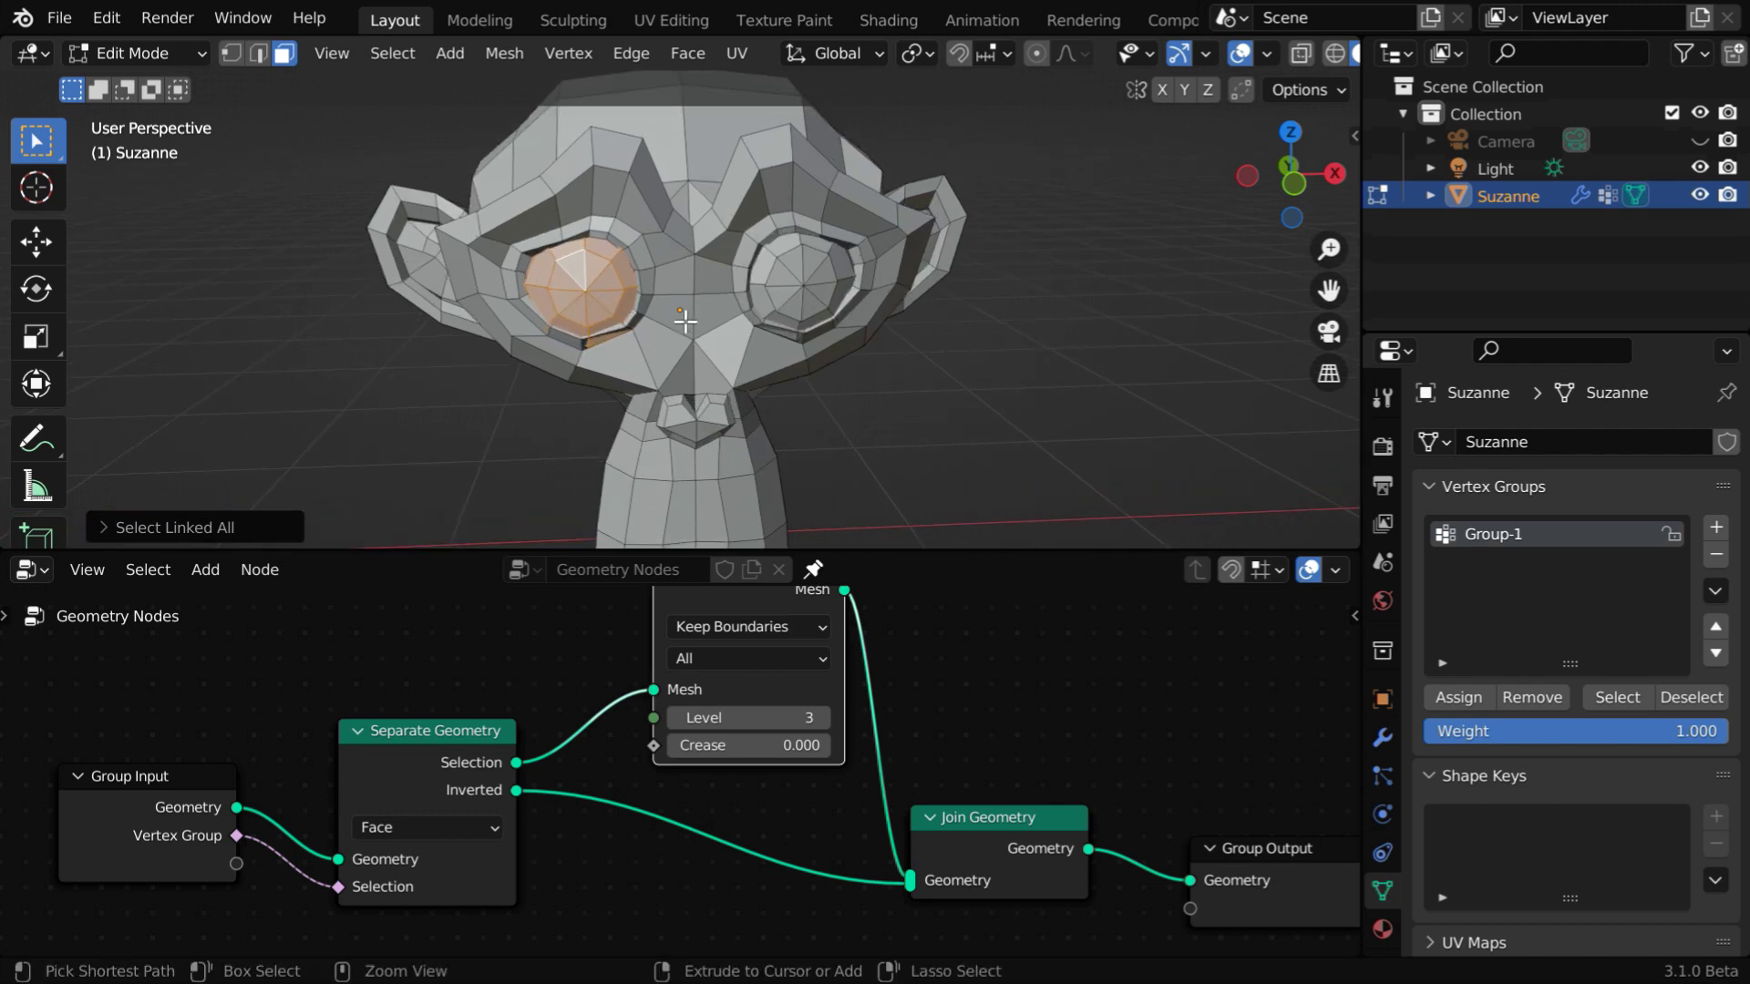
pyautogui.keyDown('shift'); pyautogui.click(762, 268); pyautogui.keyUp('shift')
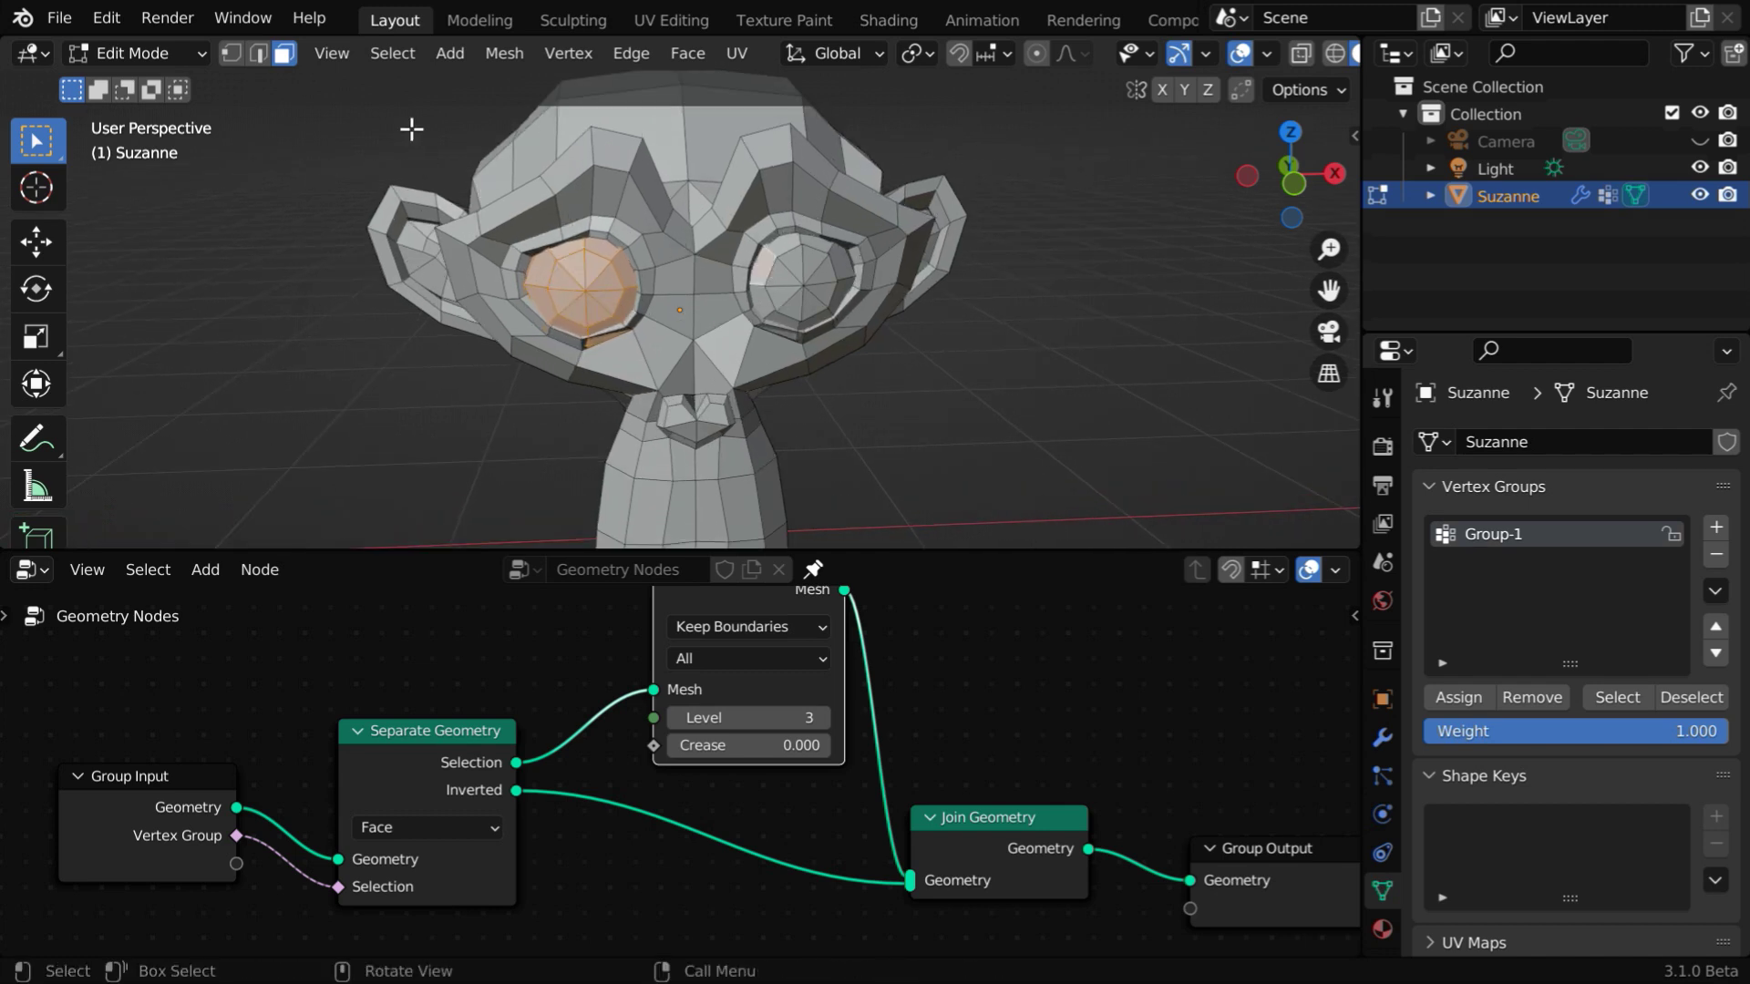
pyautogui.click(392, 52)
pyautogui.moveTo(510, 535)
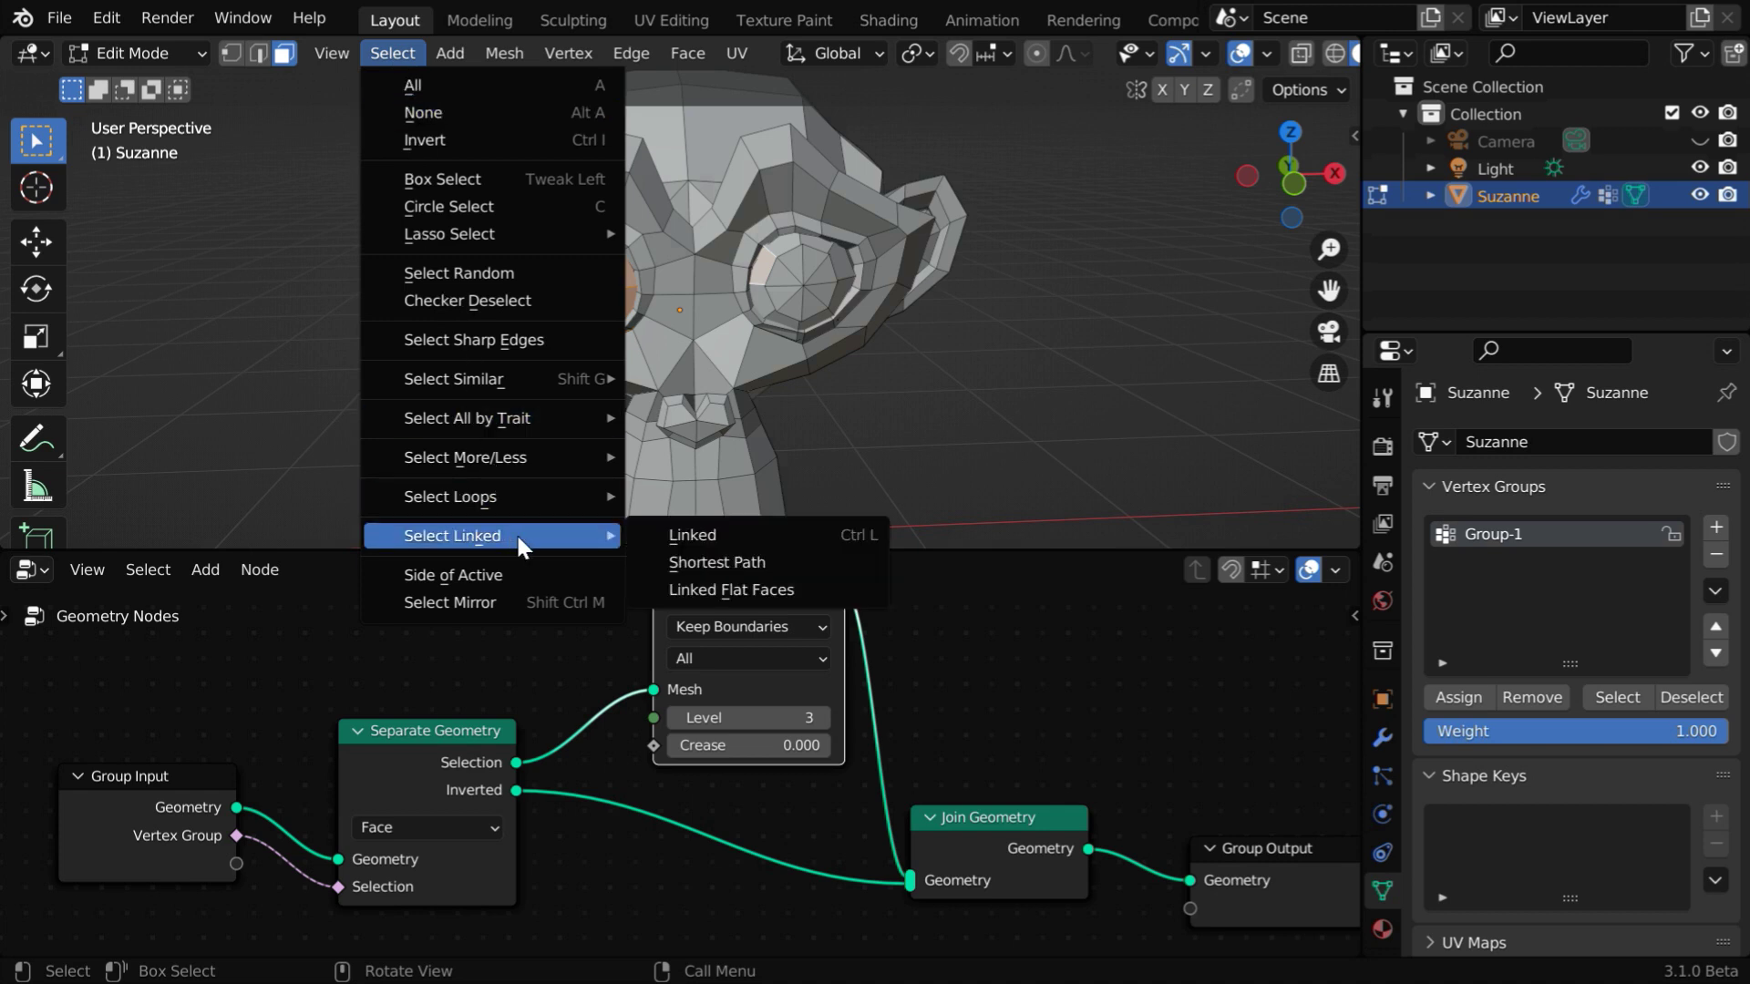
pyautogui.click(696, 540)
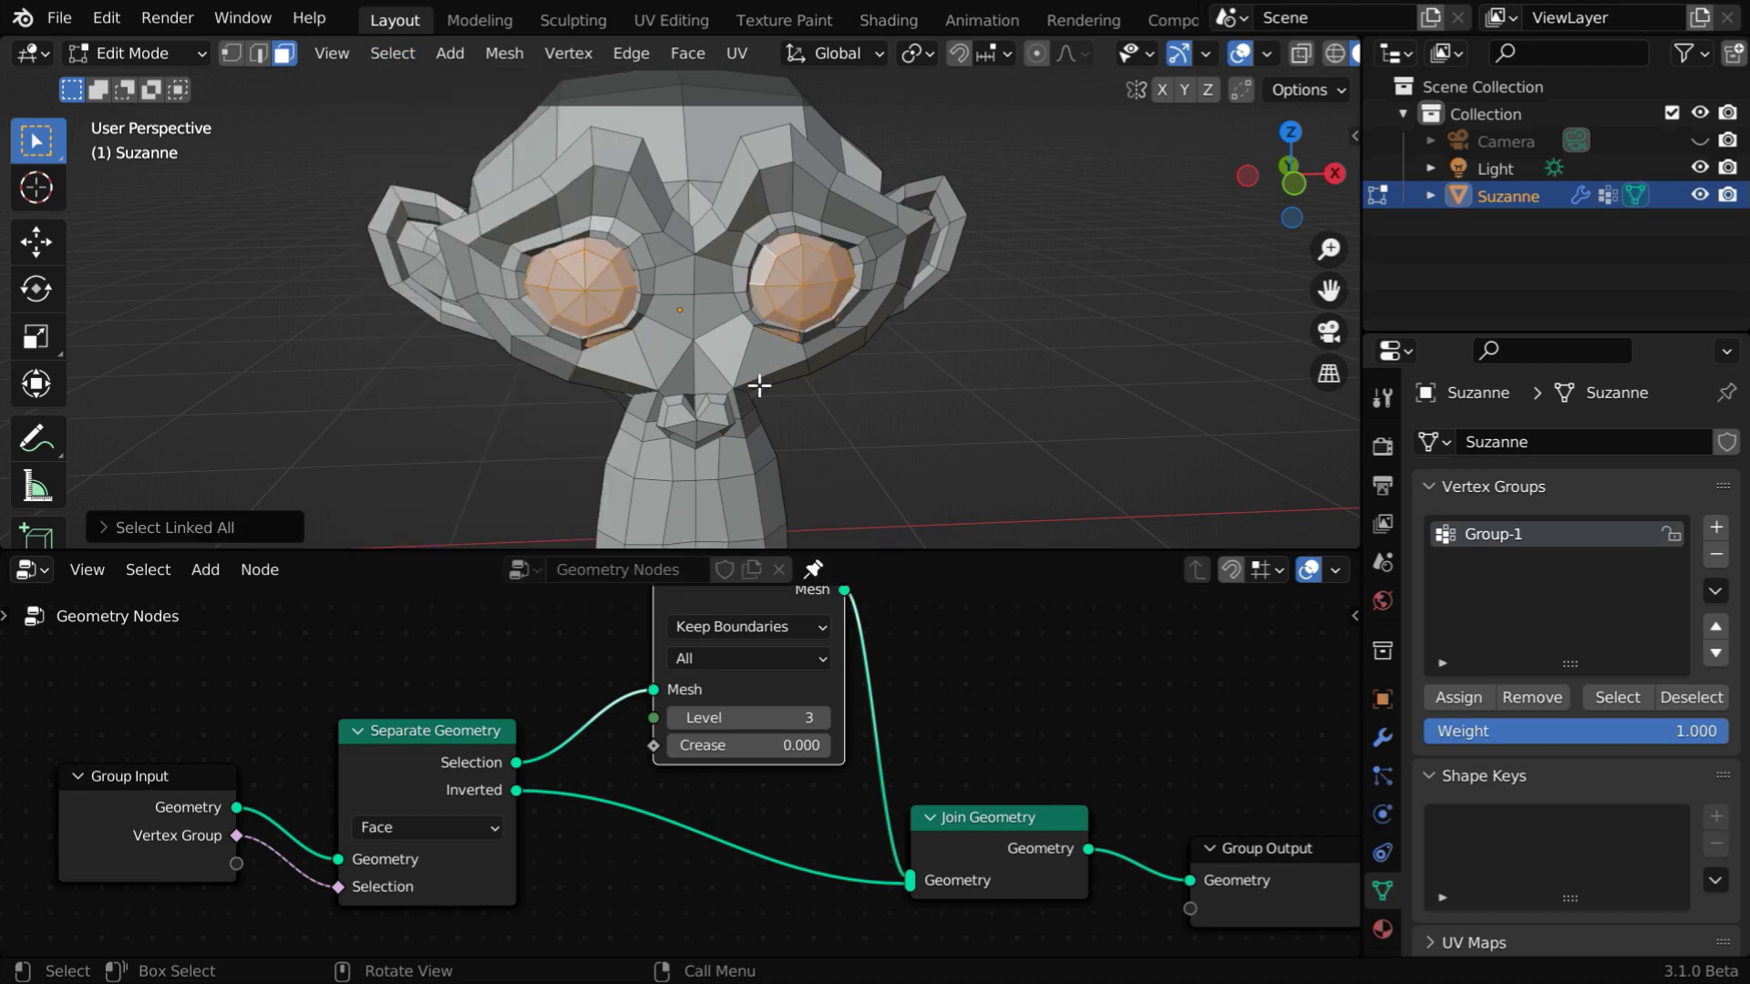
# Step: Assign both eyes to Group-1 and add a new vertex group named Group-2
pyautogui.click(1449, 701)
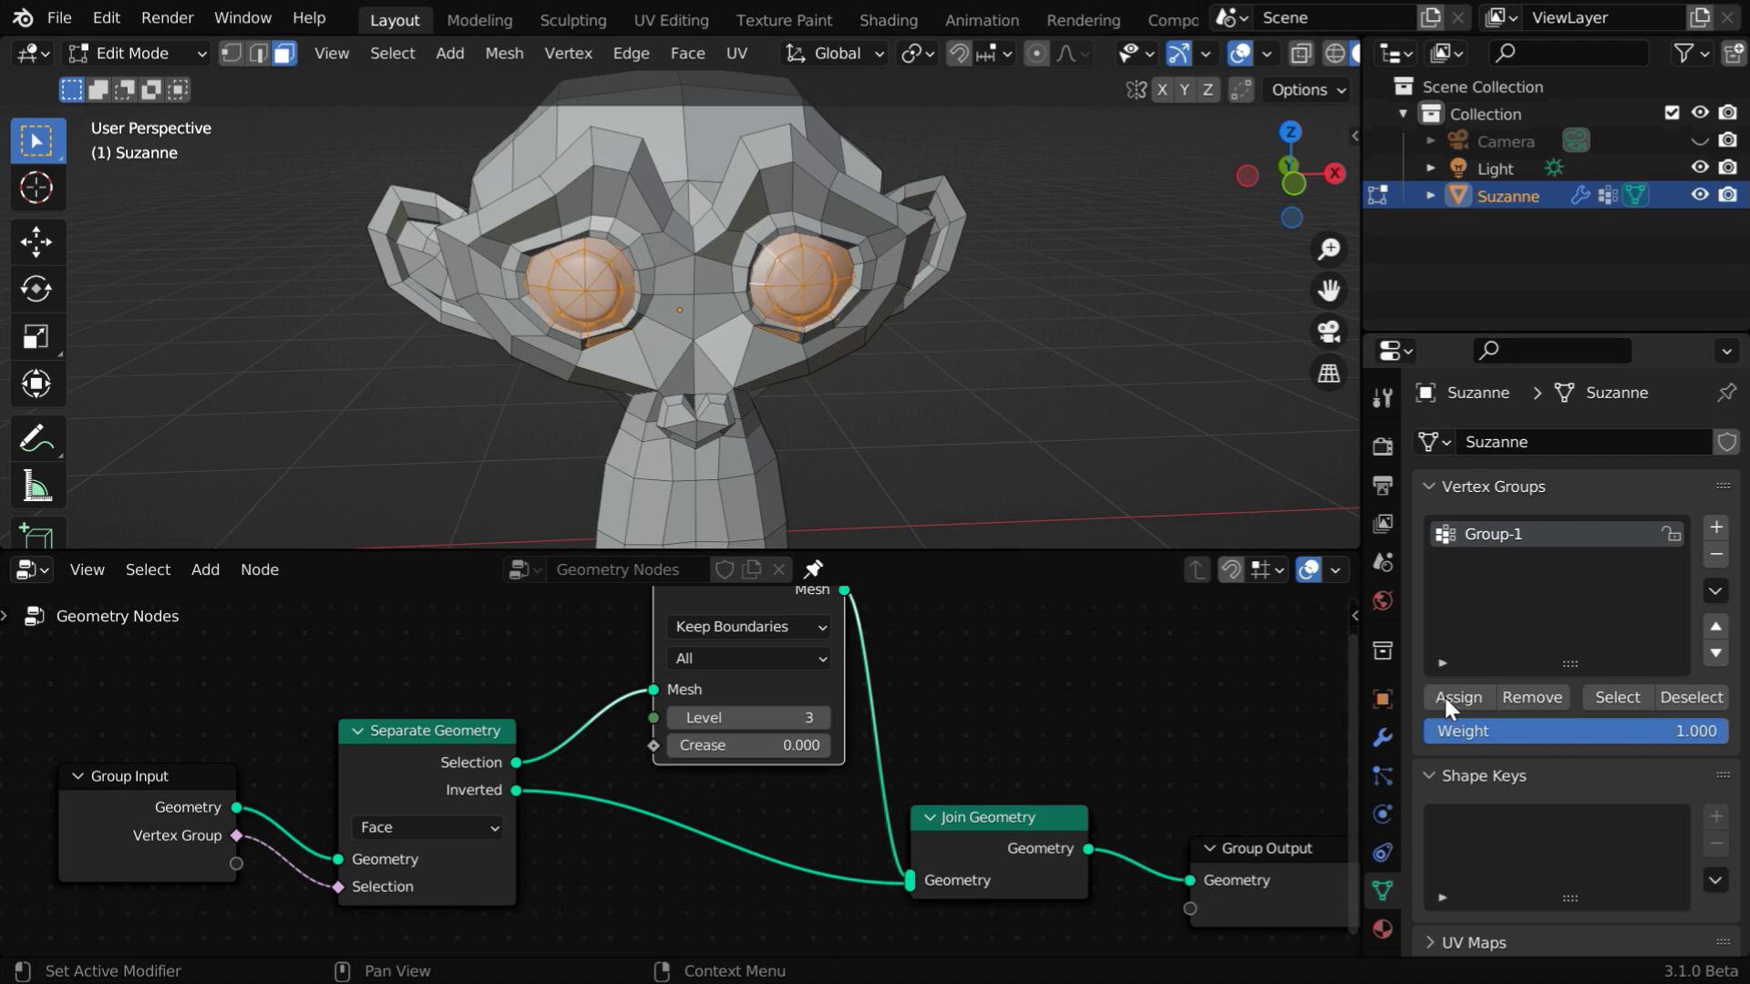
pyautogui.click(1716, 526)
pyautogui.doubleClick(1501, 563)
pyautogui.click(1516, 564)
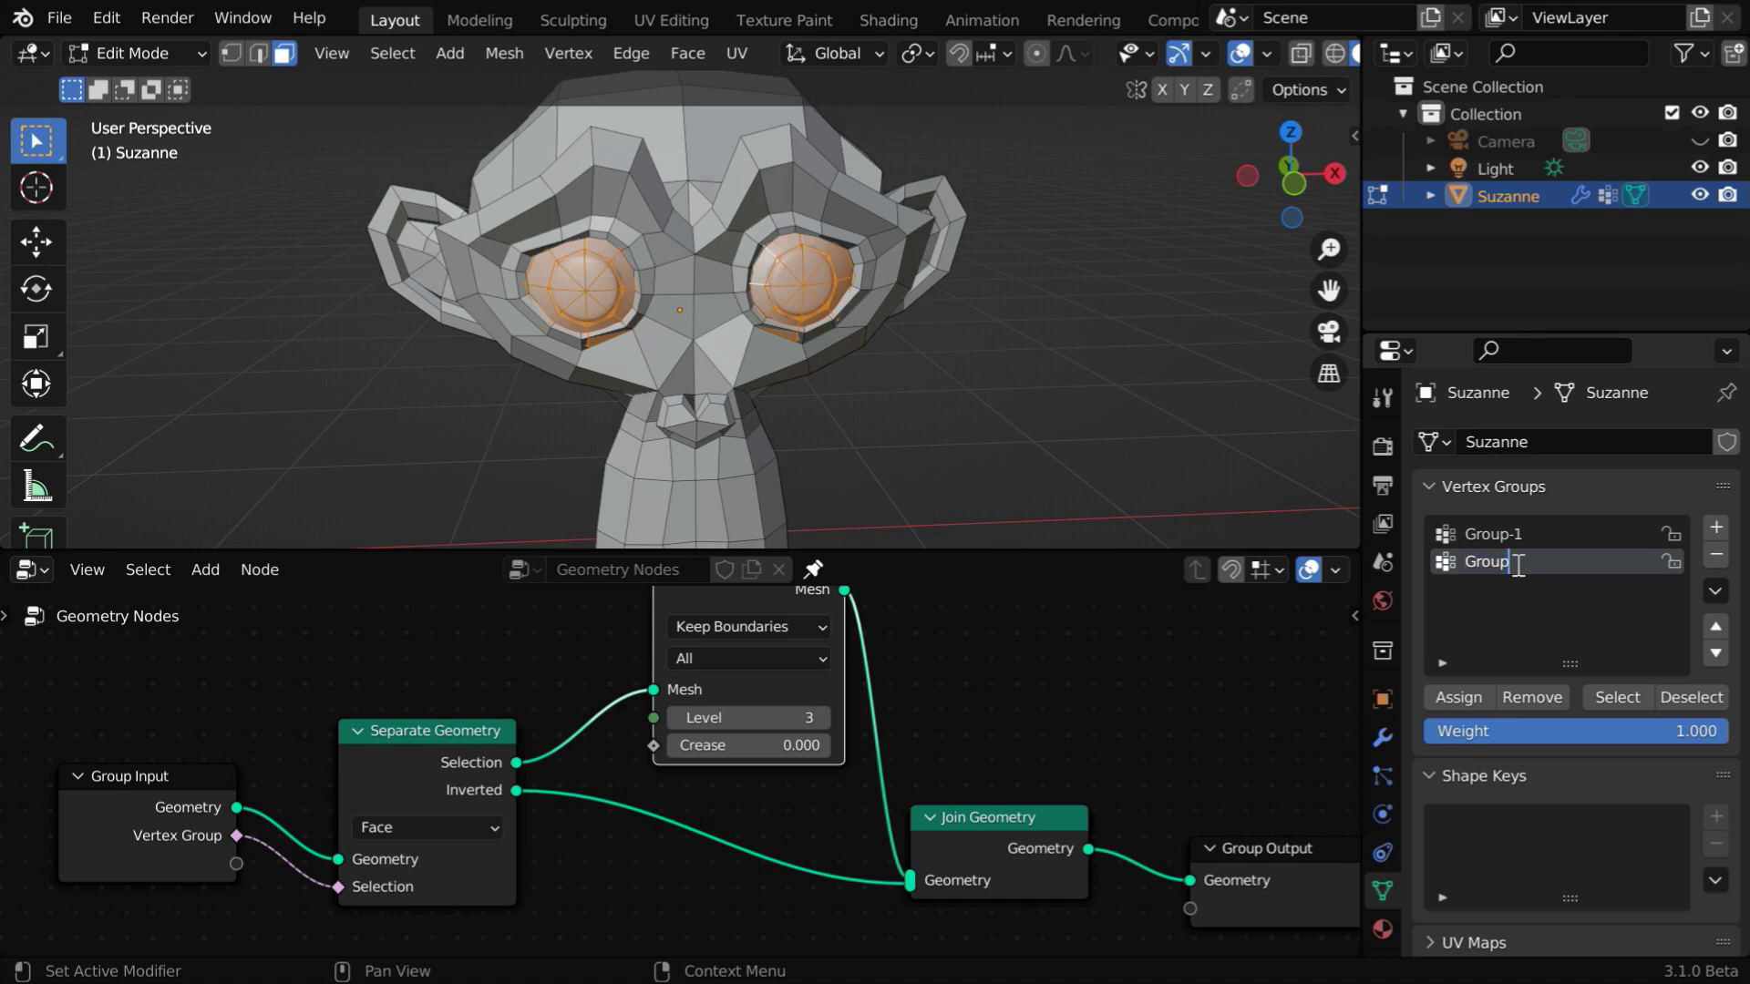
pyautogui.write('-2')
pyautogui.press('Return')
# Step: Invert the selection and assign everything except the eyes to Group-2
pyautogui.click(392, 53)
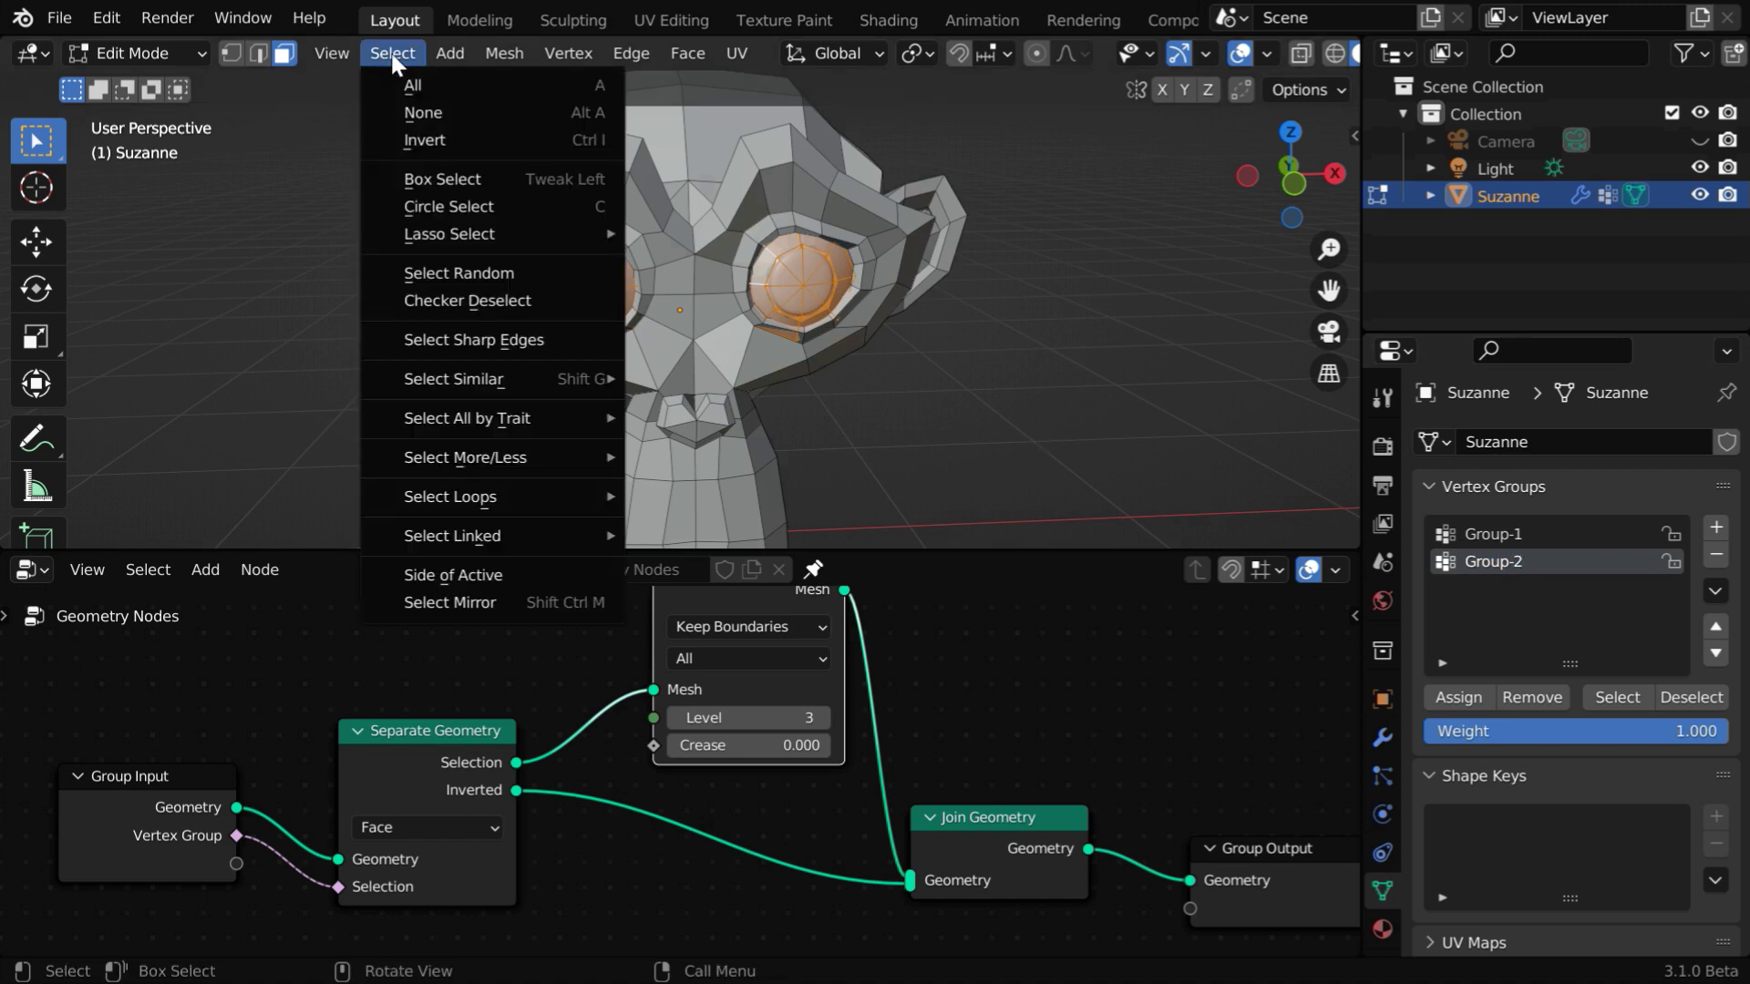
pyautogui.click(434, 140)
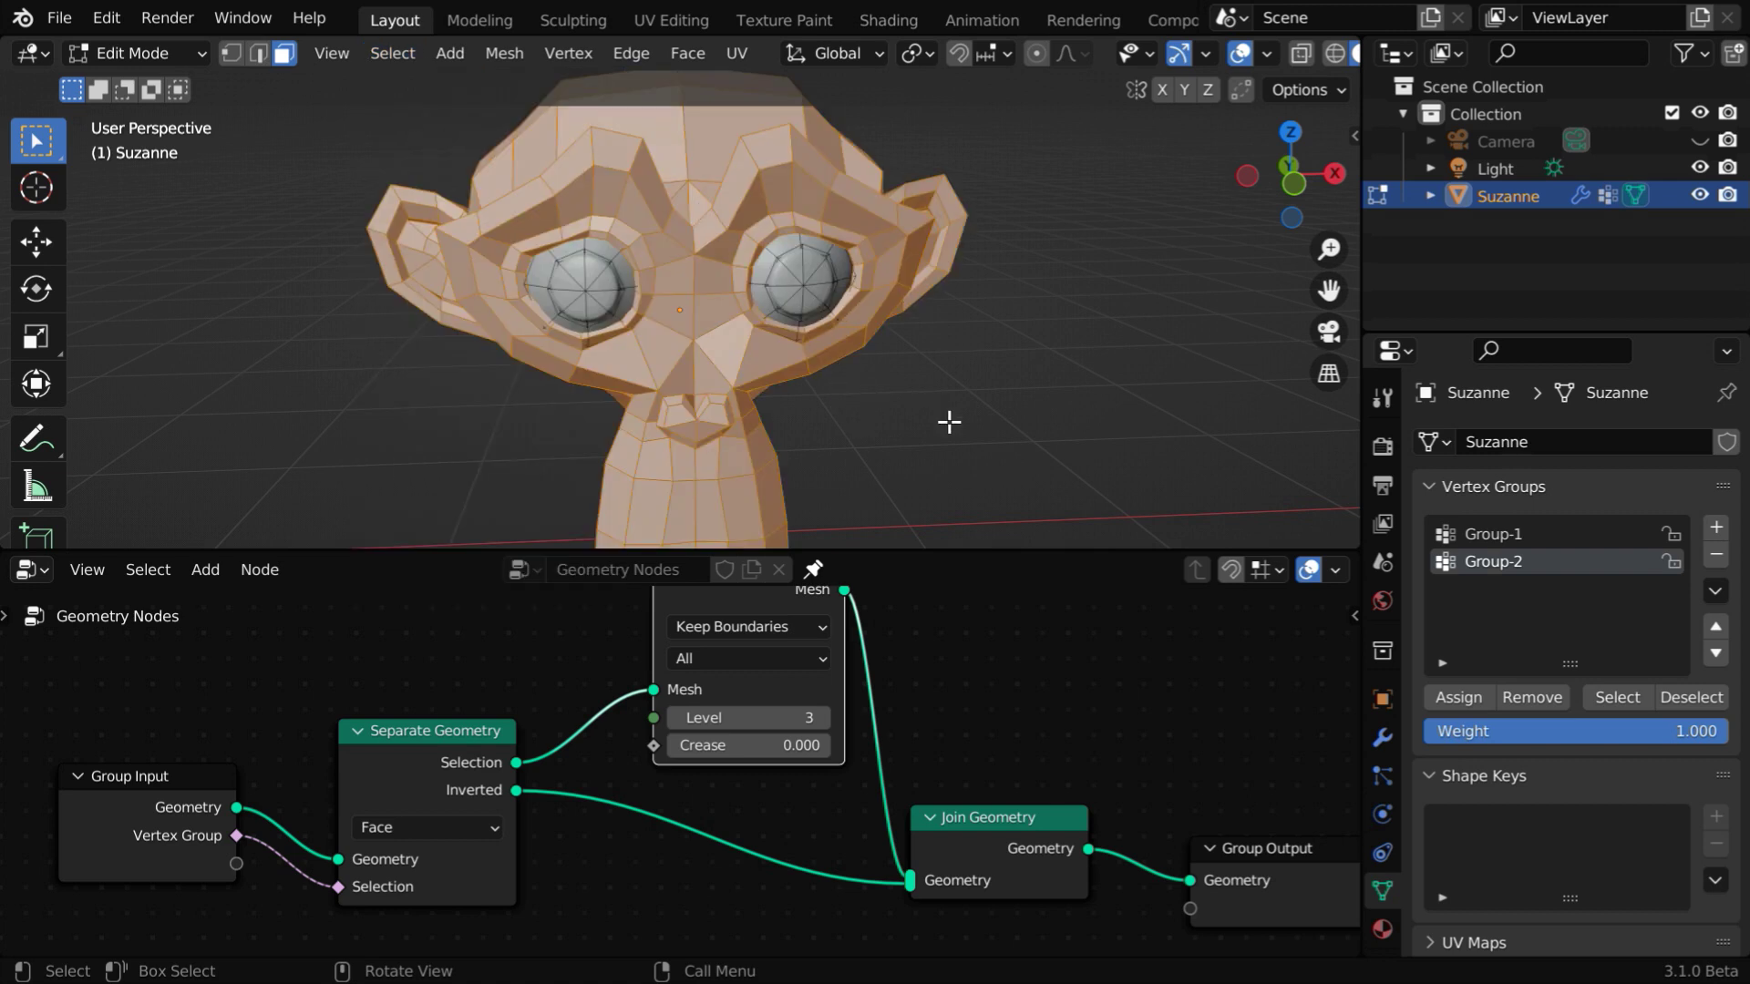
pyautogui.click(1458, 697)
pyautogui.click(162, 54)
# Step: Return to Object Mode and set the modifier's Vertex Group to Group-2
pyautogui.click(151, 84)
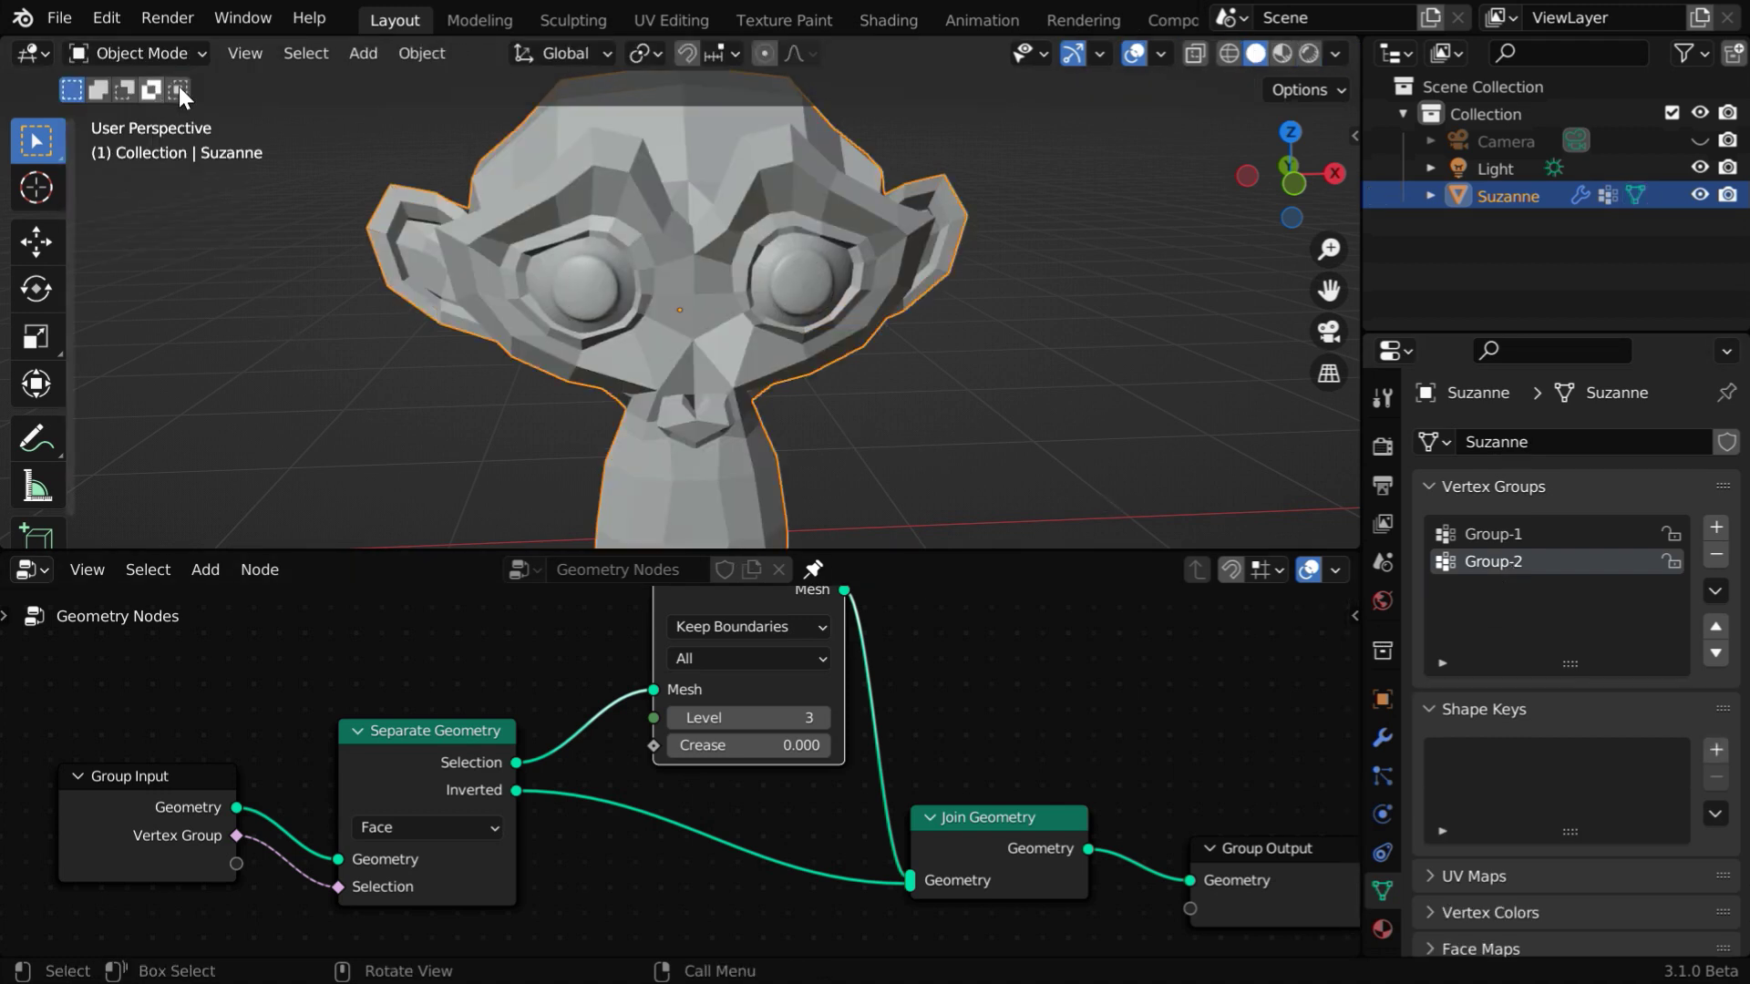
pyautogui.scroll(-1, 934, 350)
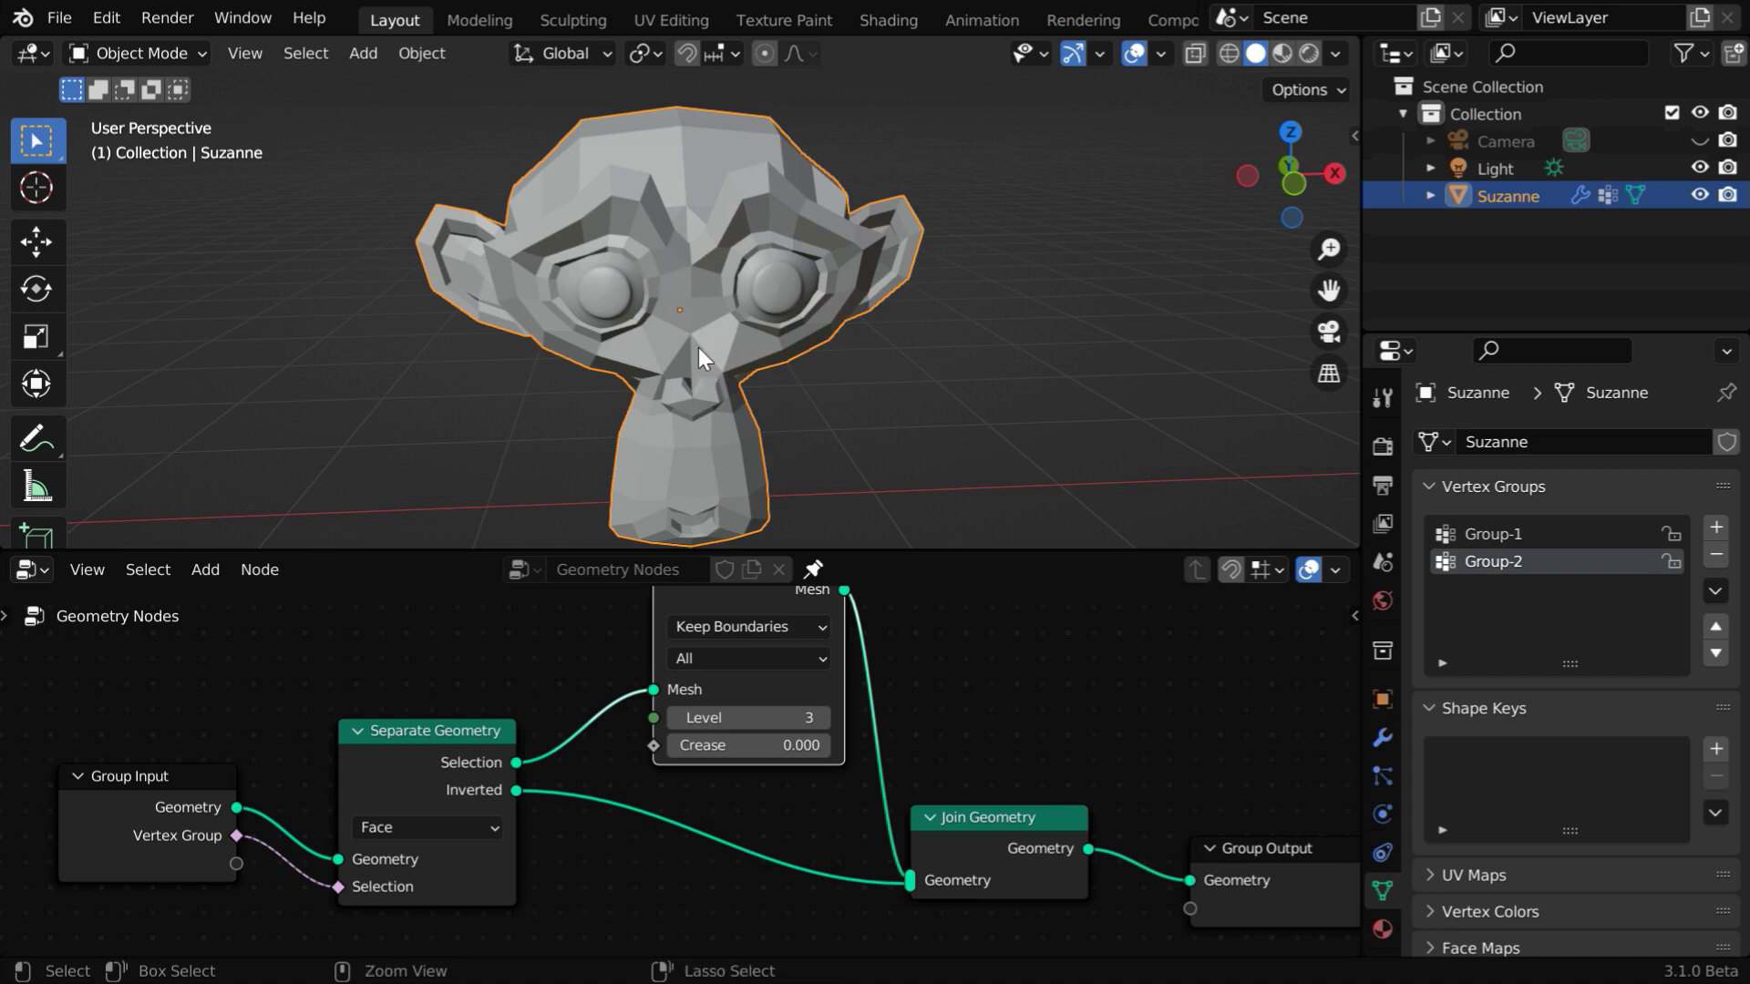
pyautogui.scroll(4, 698, 348)
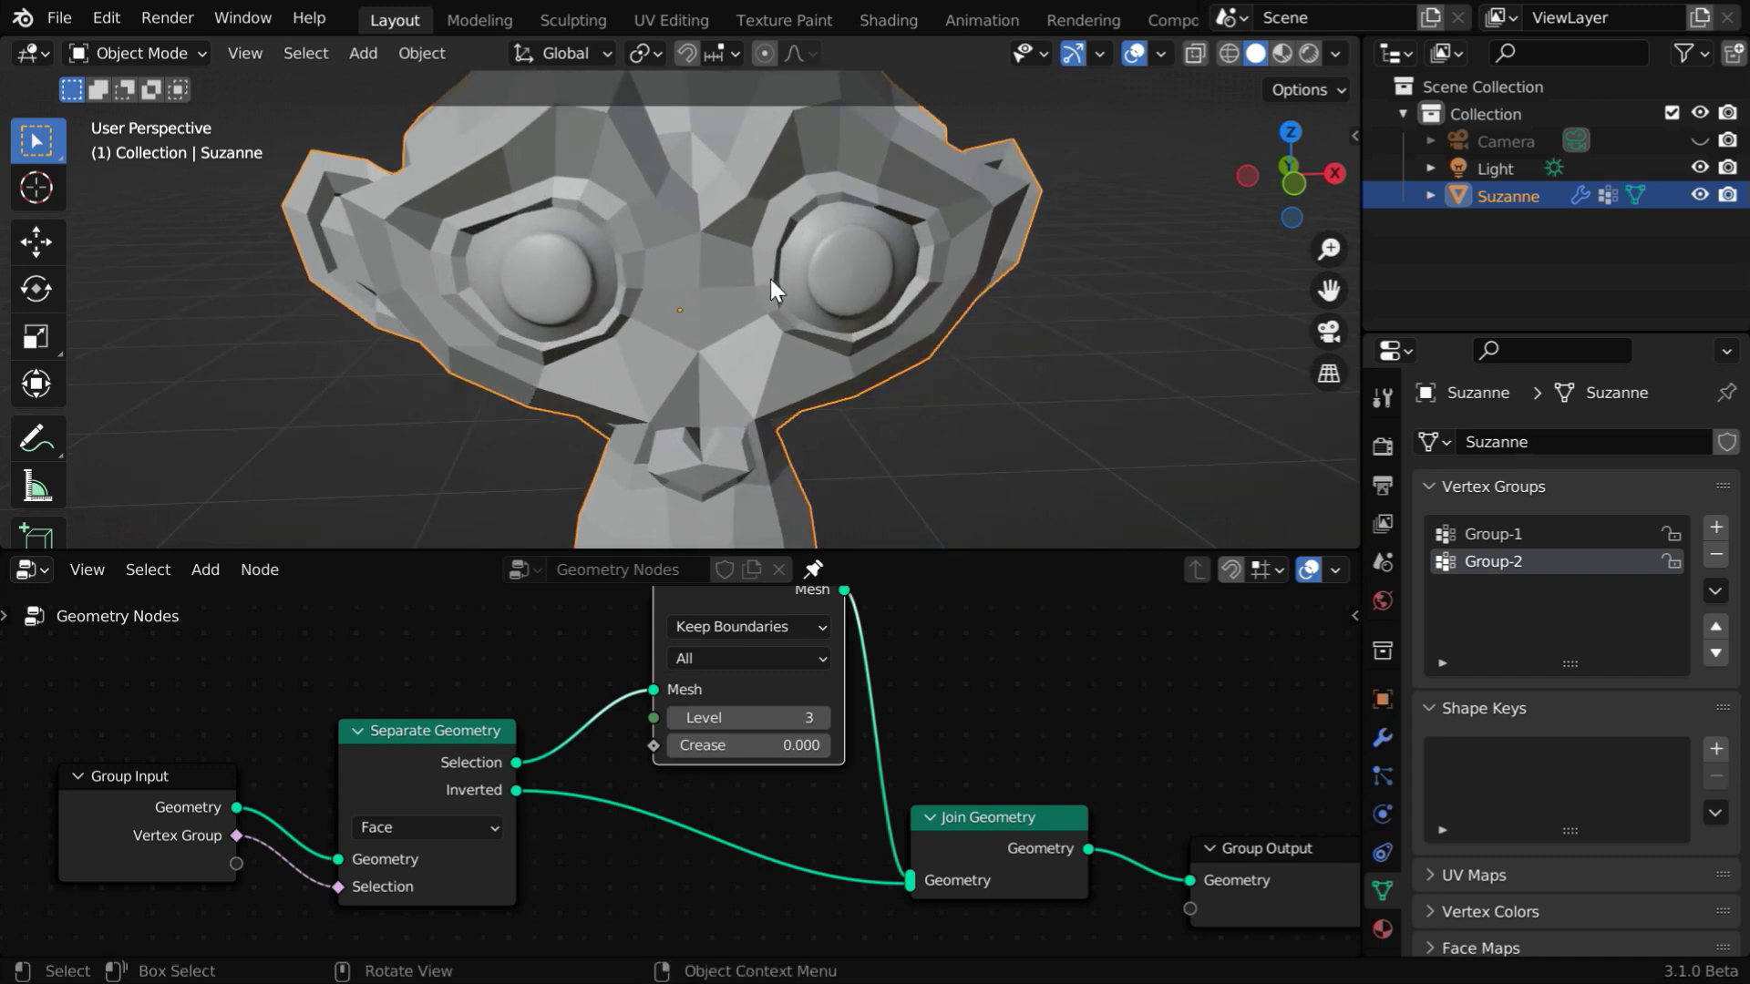
pyautogui.scroll(-3, 702, 292)
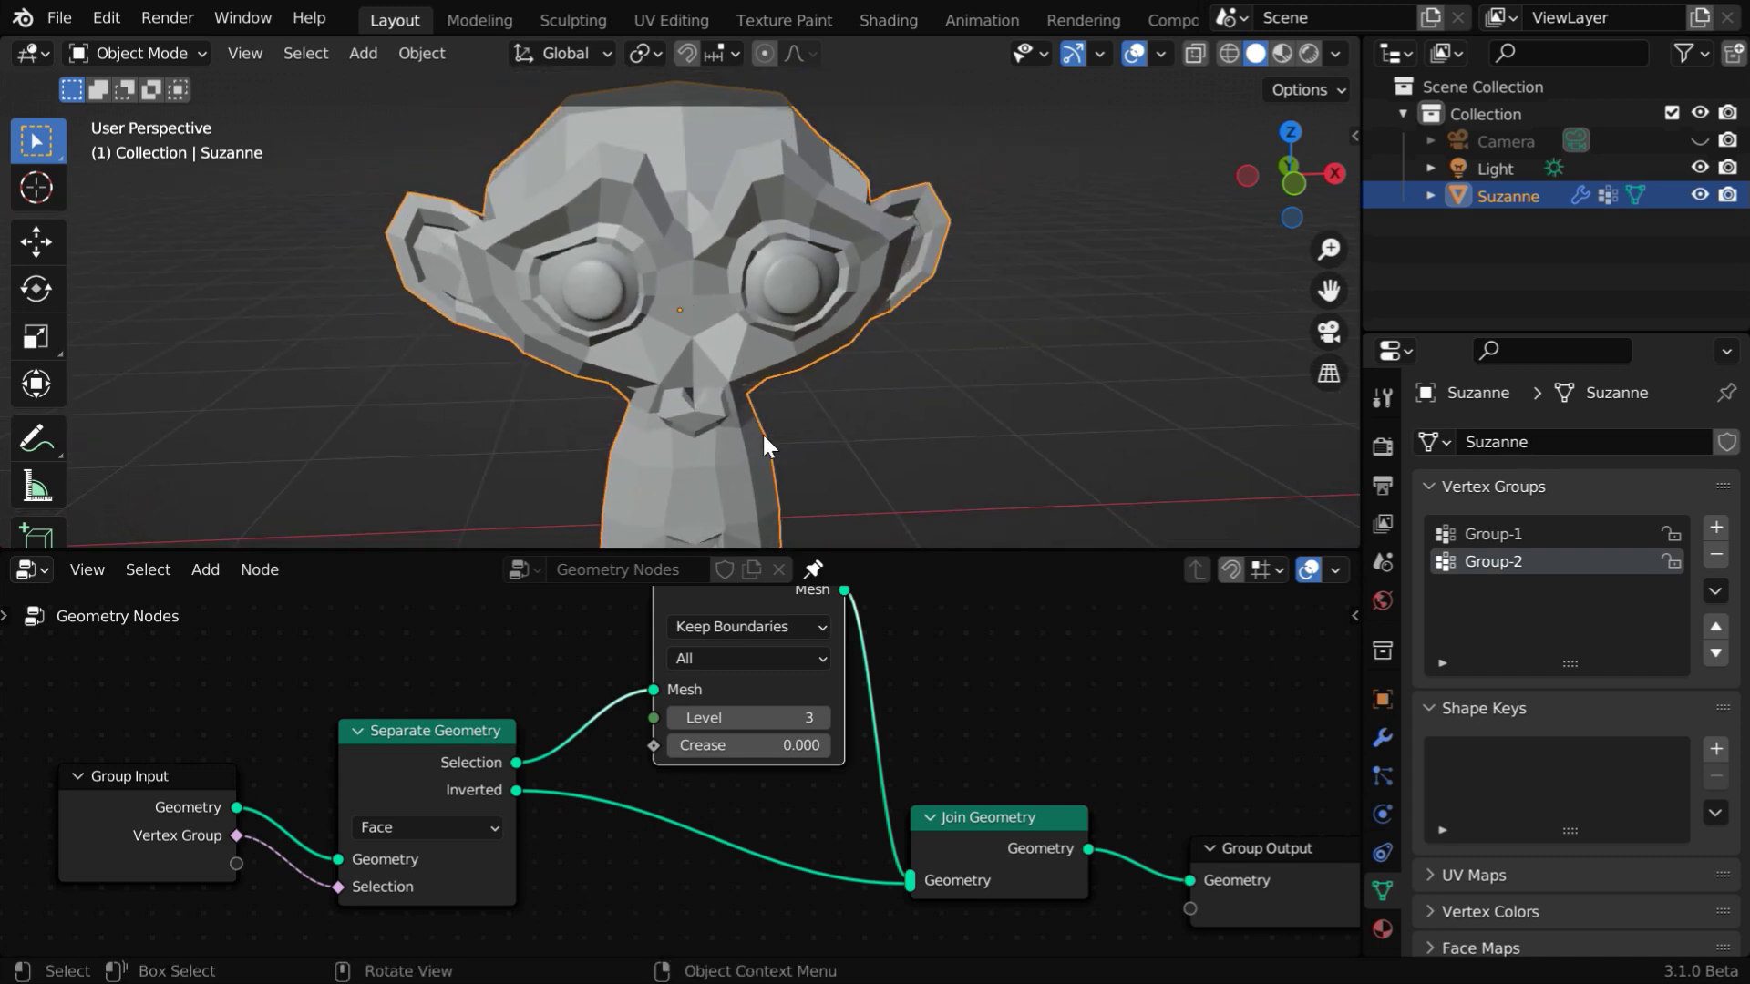
pyautogui.click(1383, 738)
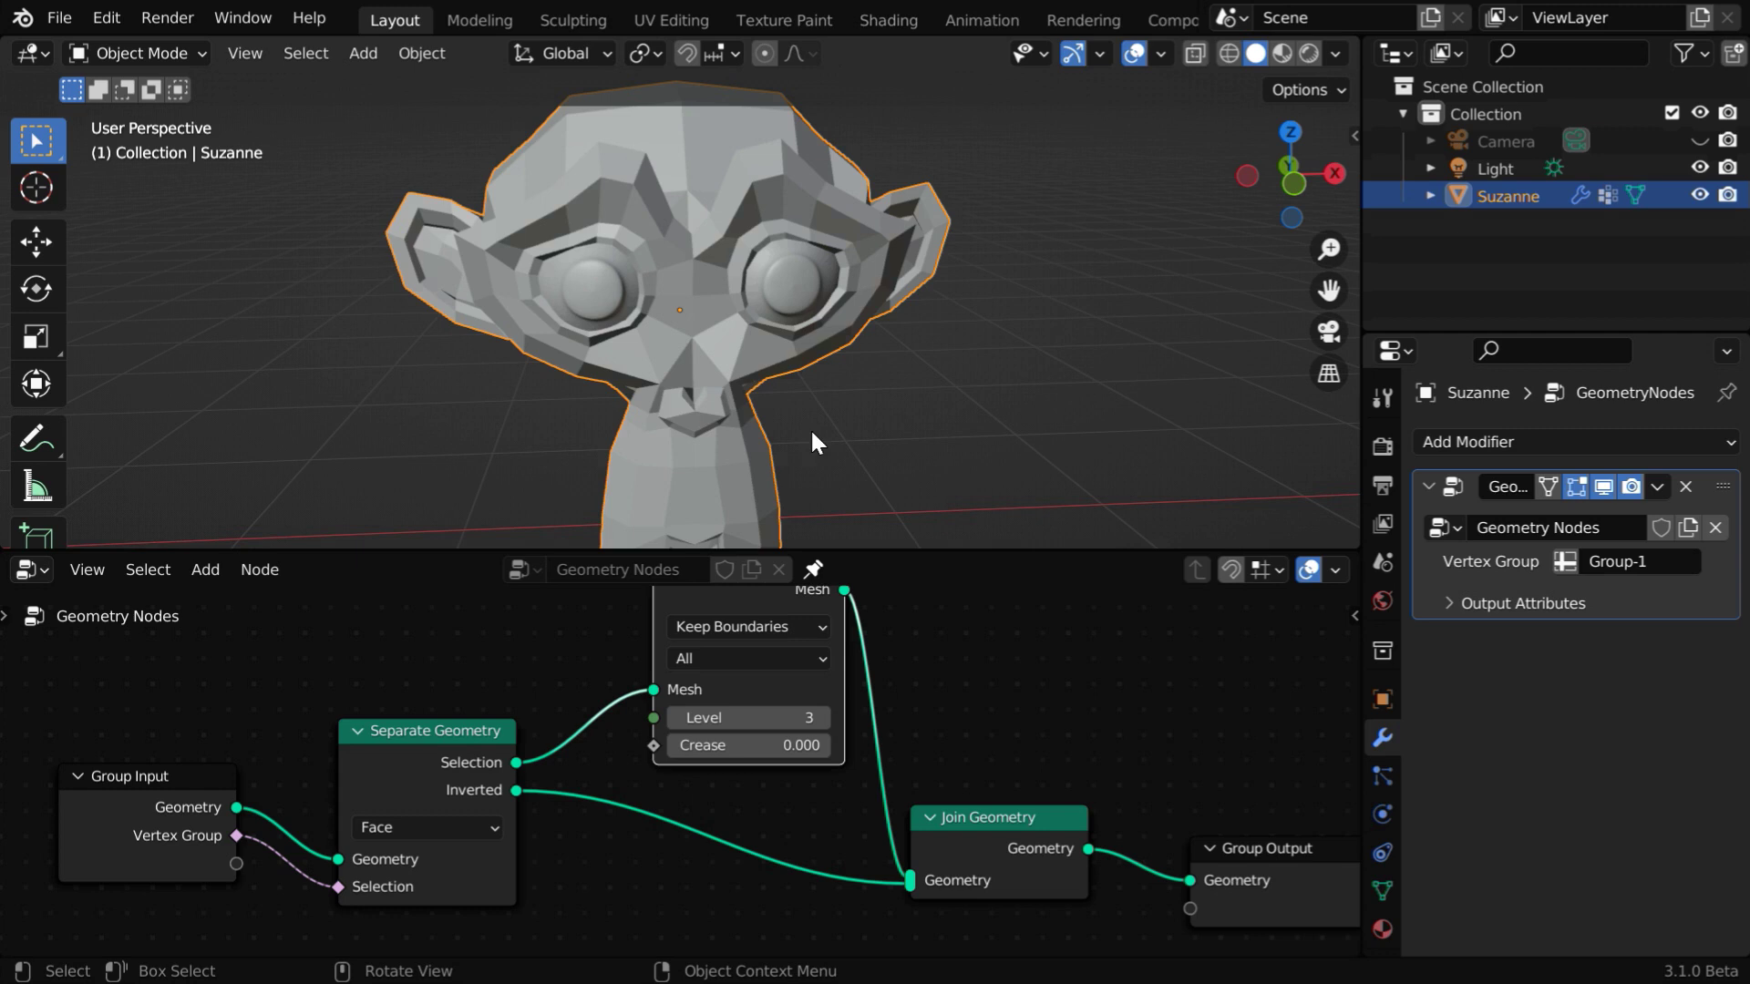
pyautogui.click(1608, 562)
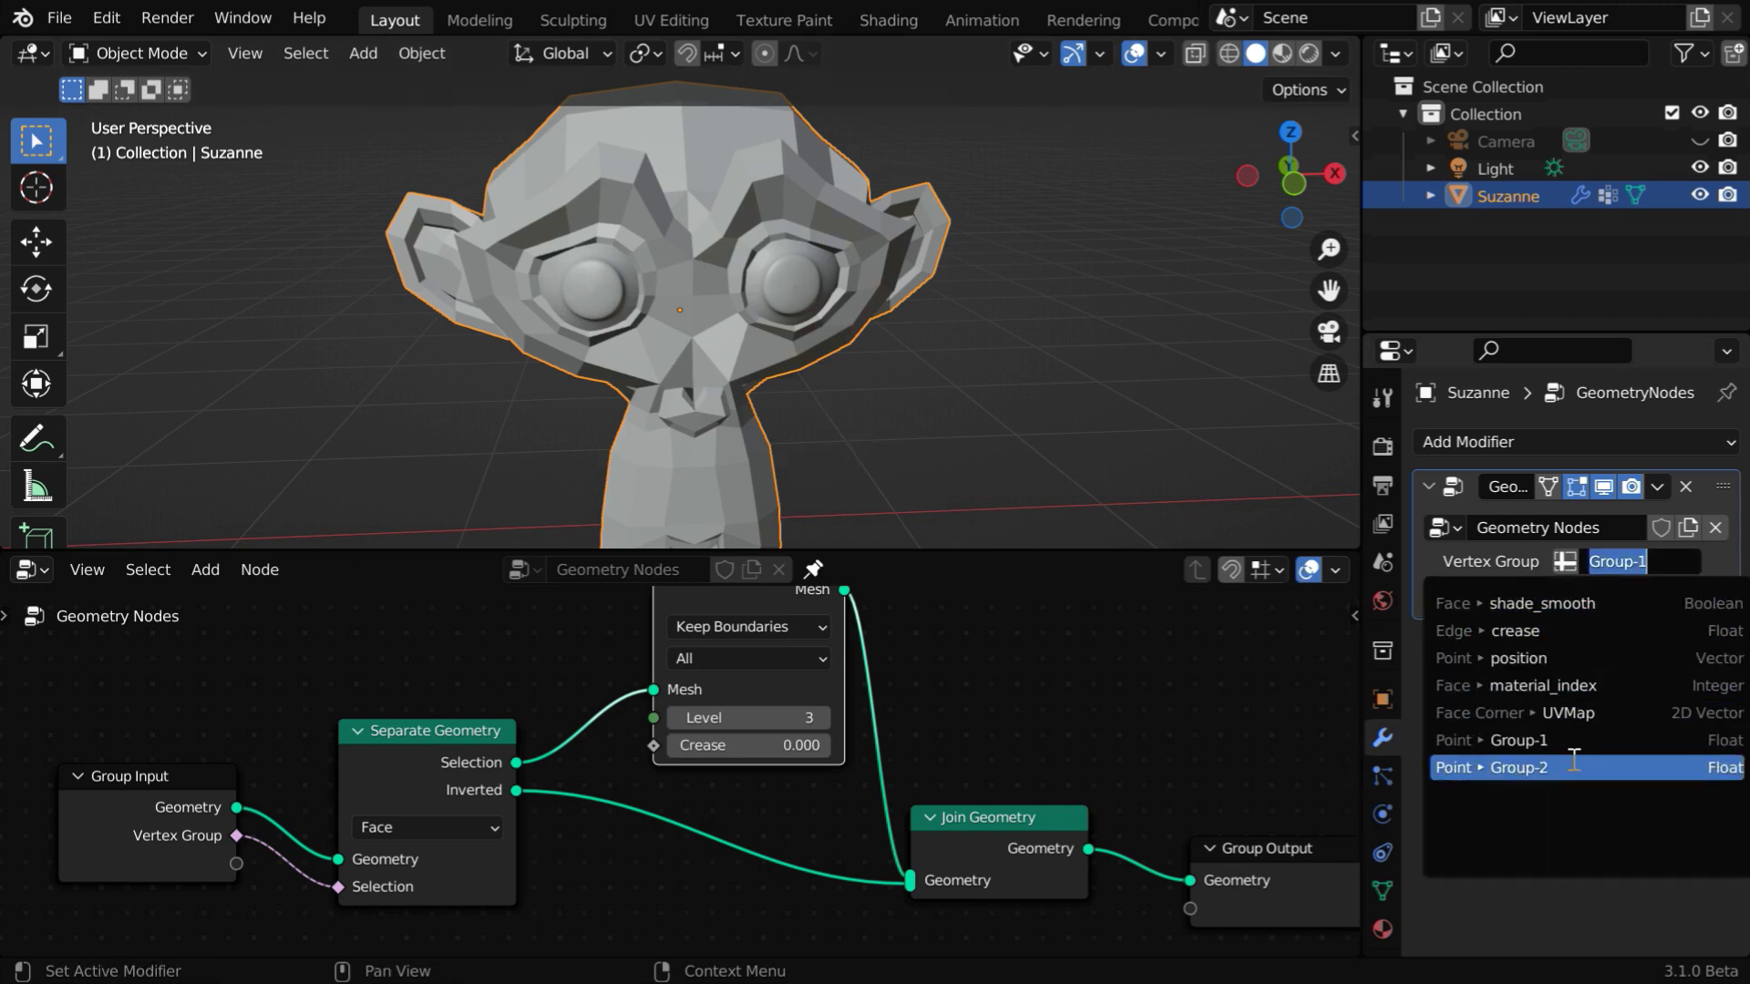
pyautogui.click(1476, 767)
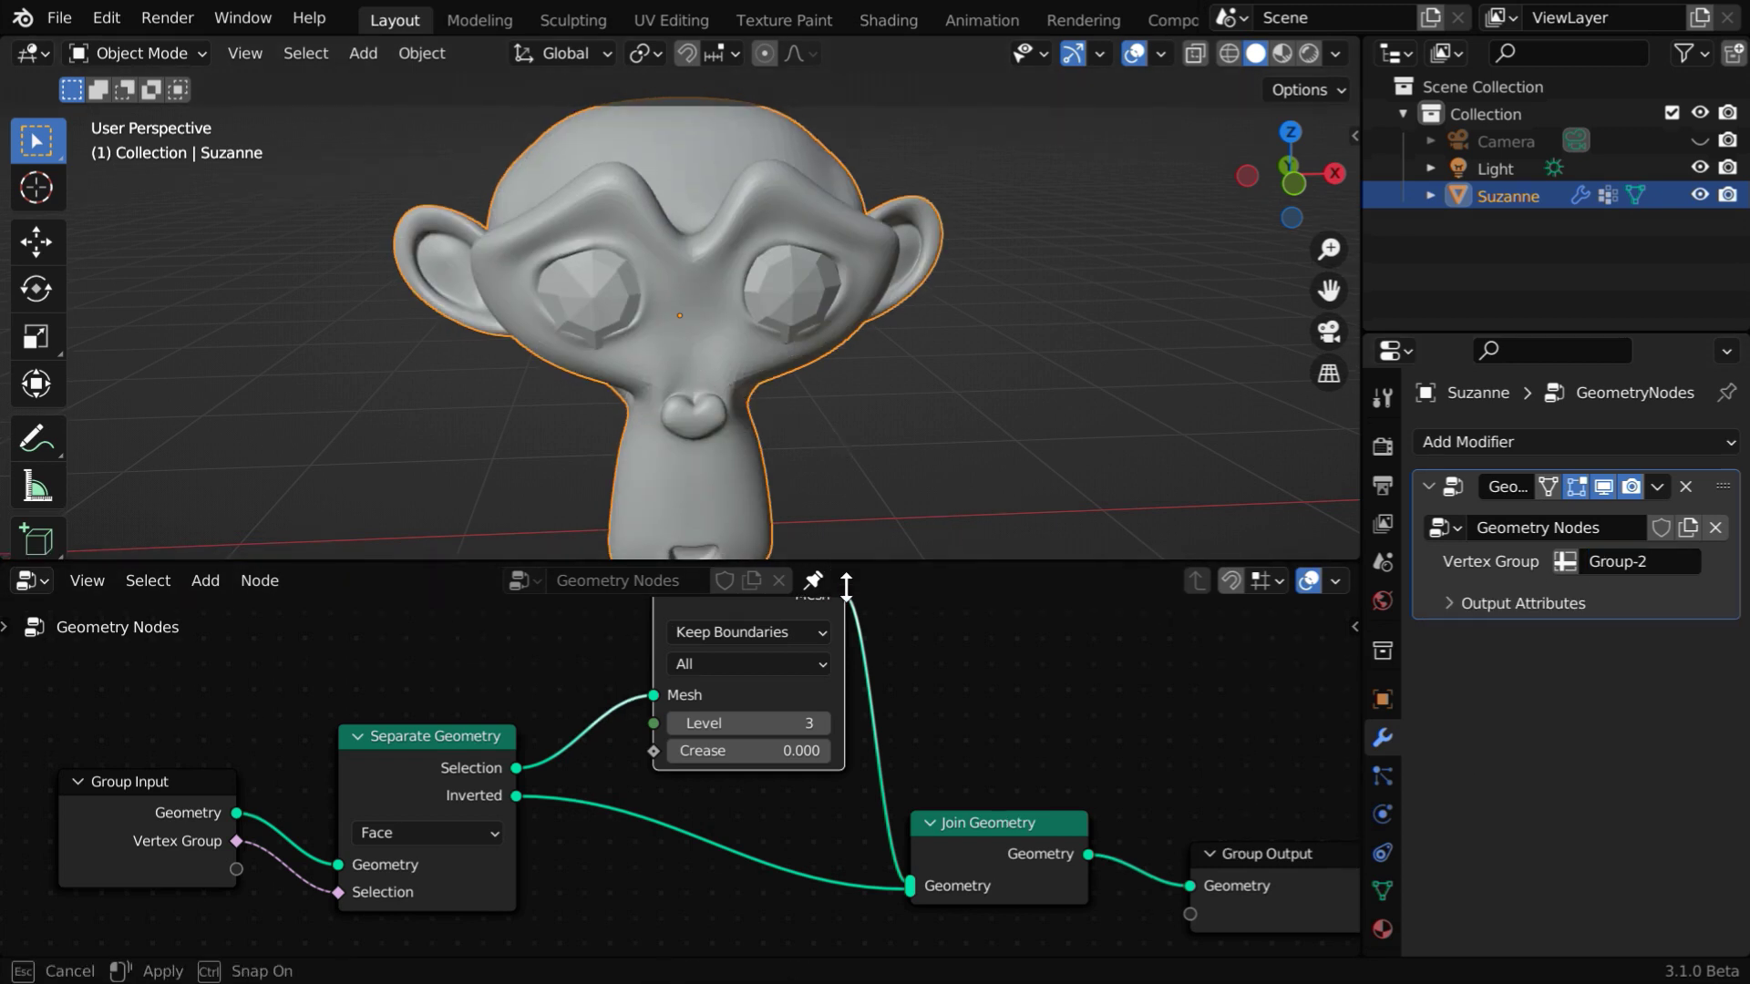
# Step: Orbit Suzanne slightly from above and enlarge the node editor to show the full tree
pyautogui.moveTo(846, 586); pyautogui.dragTo(844, 658)
pyautogui.scroll(1, 803, 565)
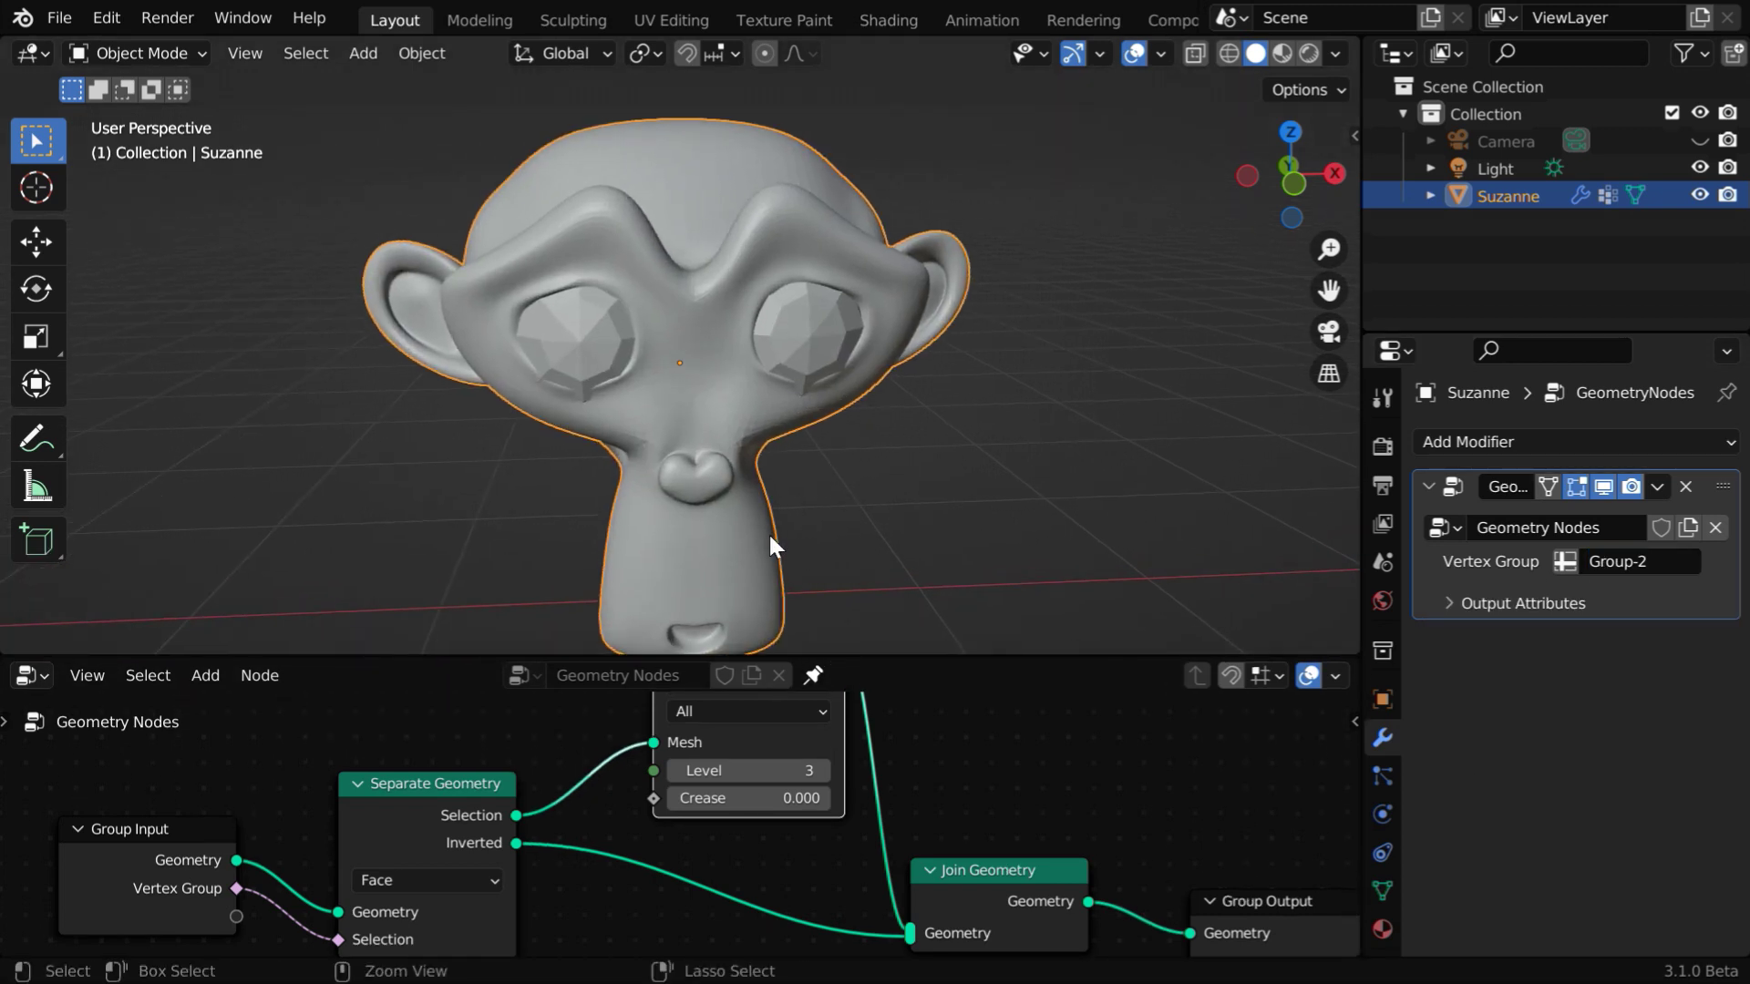
pyautogui.moveTo(658, 503)
pyautogui.mouseDown(button='middle')
pyautogui.moveTo(558, 477)
pyautogui.moveTo(649, 451)
pyautogui.moveTo(813, 455)
pyautogui.moveTo(736, 456)
pyautogui.moveTo(656, 520)
pyautogui.mouseUp(button='middle')
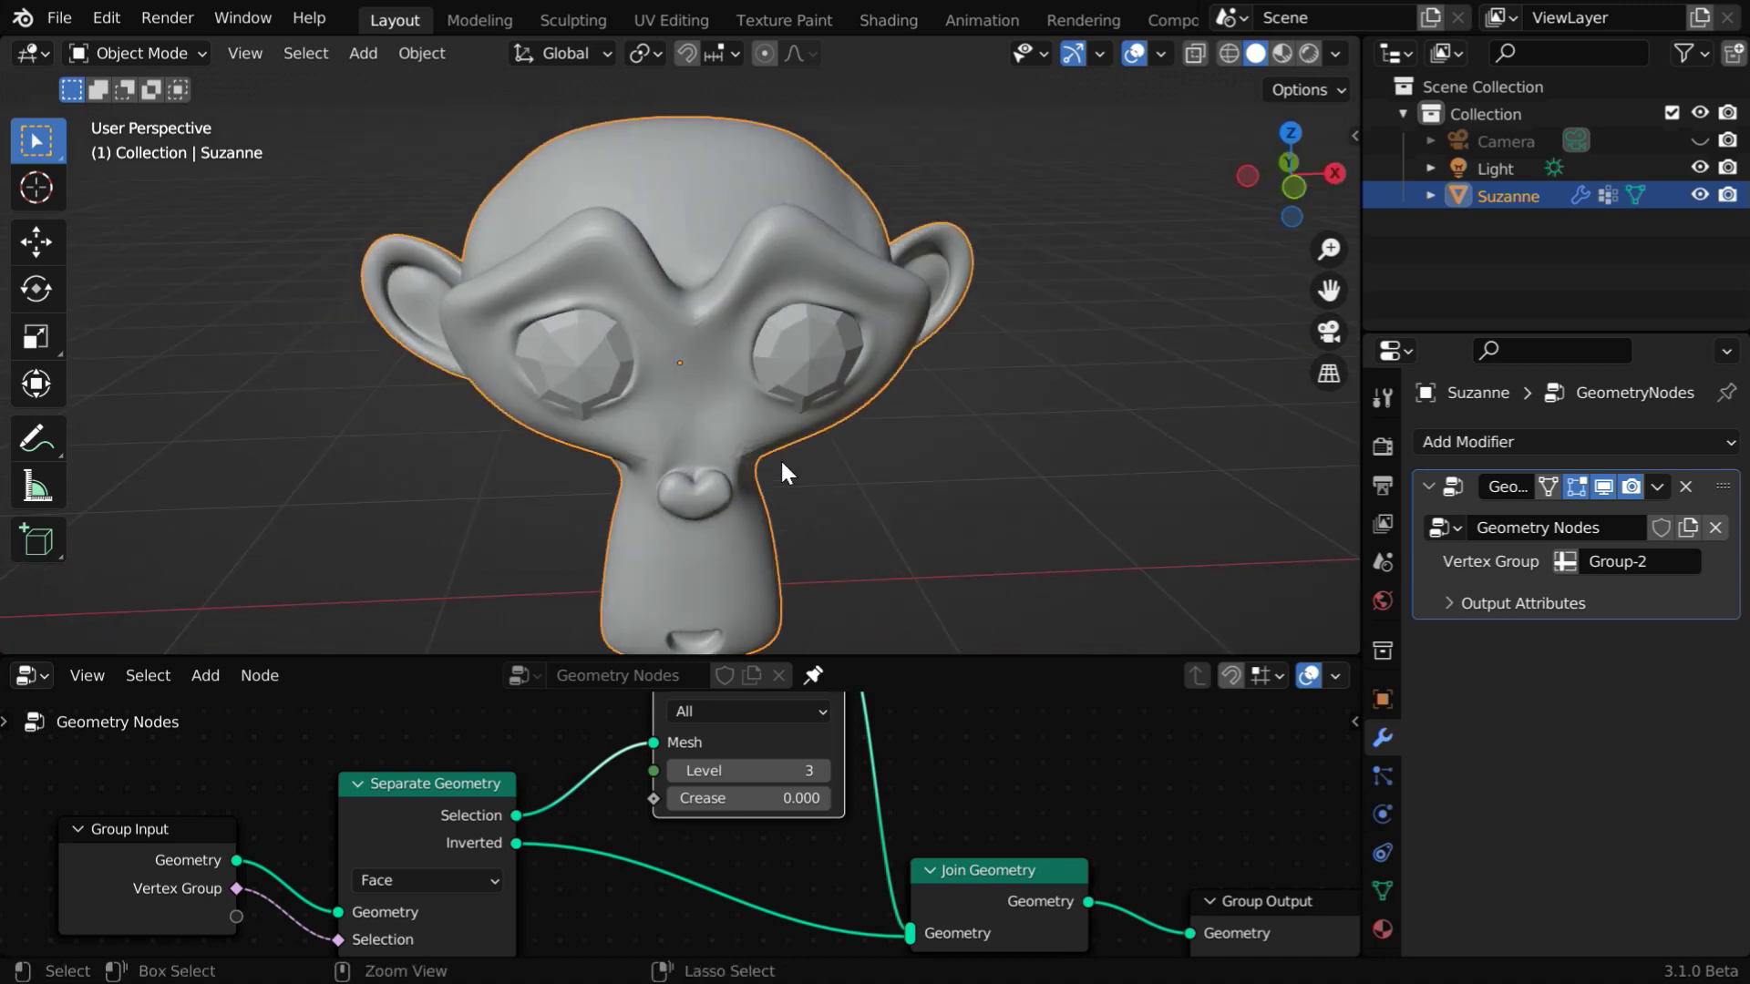
pyautogui.scroll(2, 779, 438)
pyautogui.scroll(-3, 806, 422)
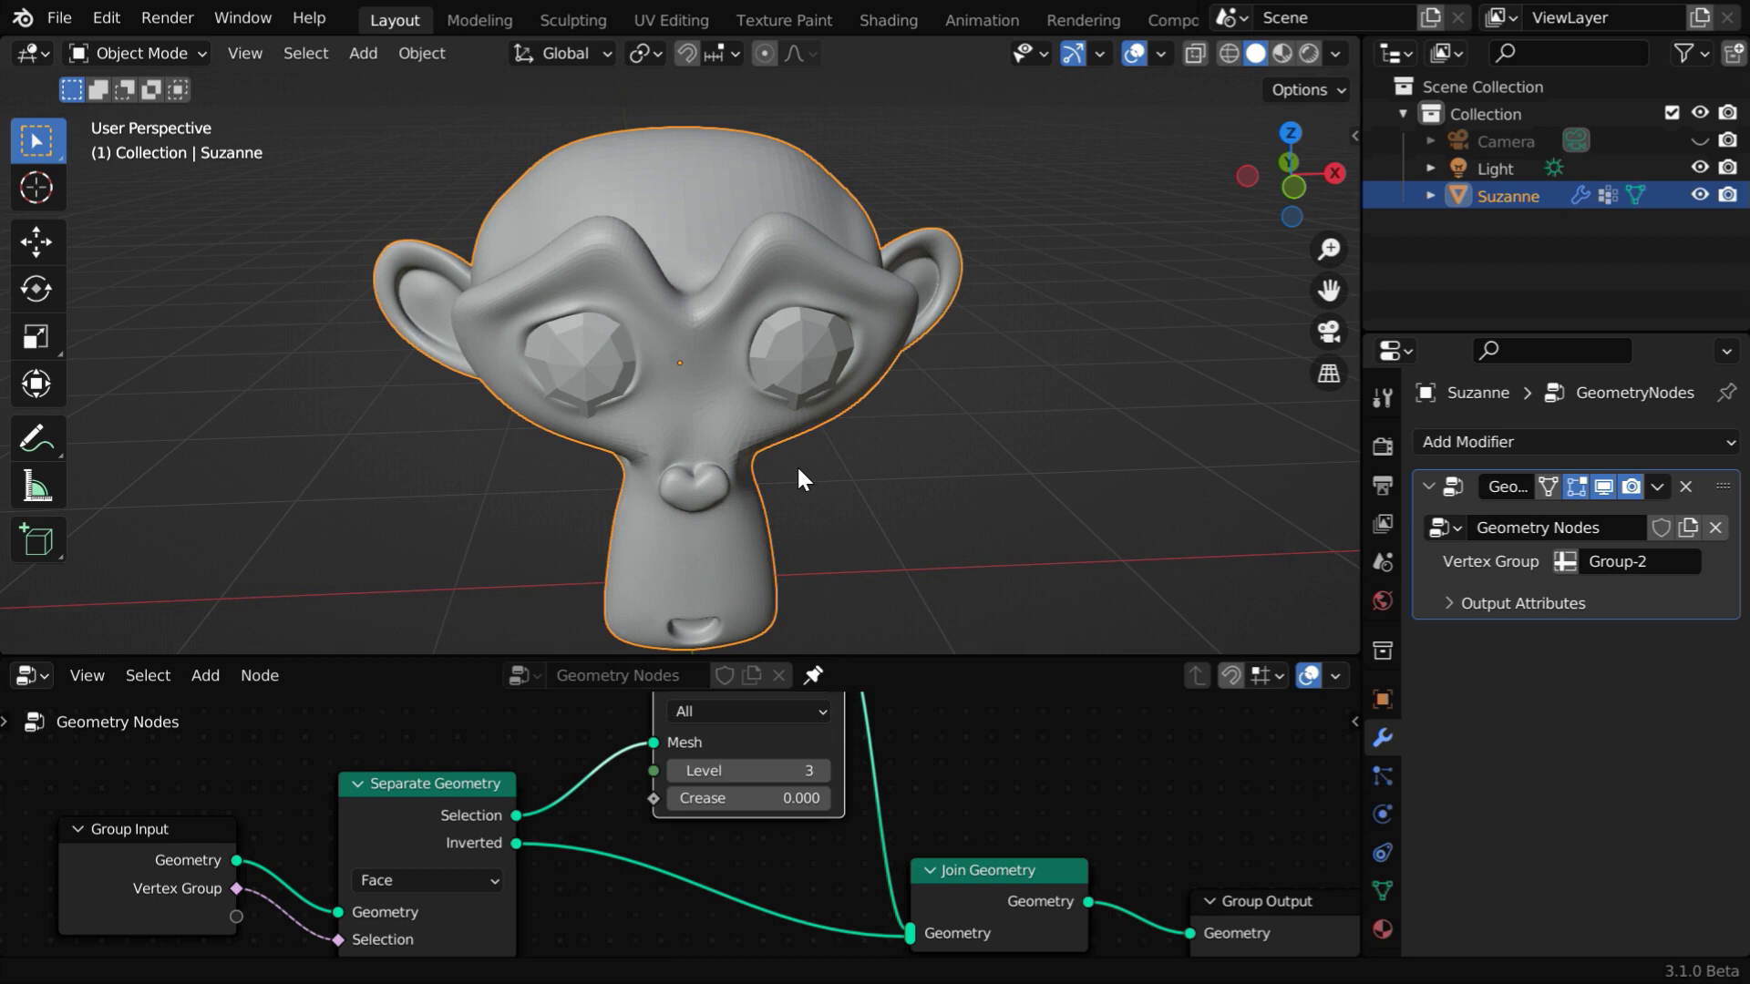
pyautogui.moveTo(878, 525); pyautogui.dragTo(858, 476, button='middle')
pyautogui.moveTo(918, 652); pyautogui.dragTo(920, 369)
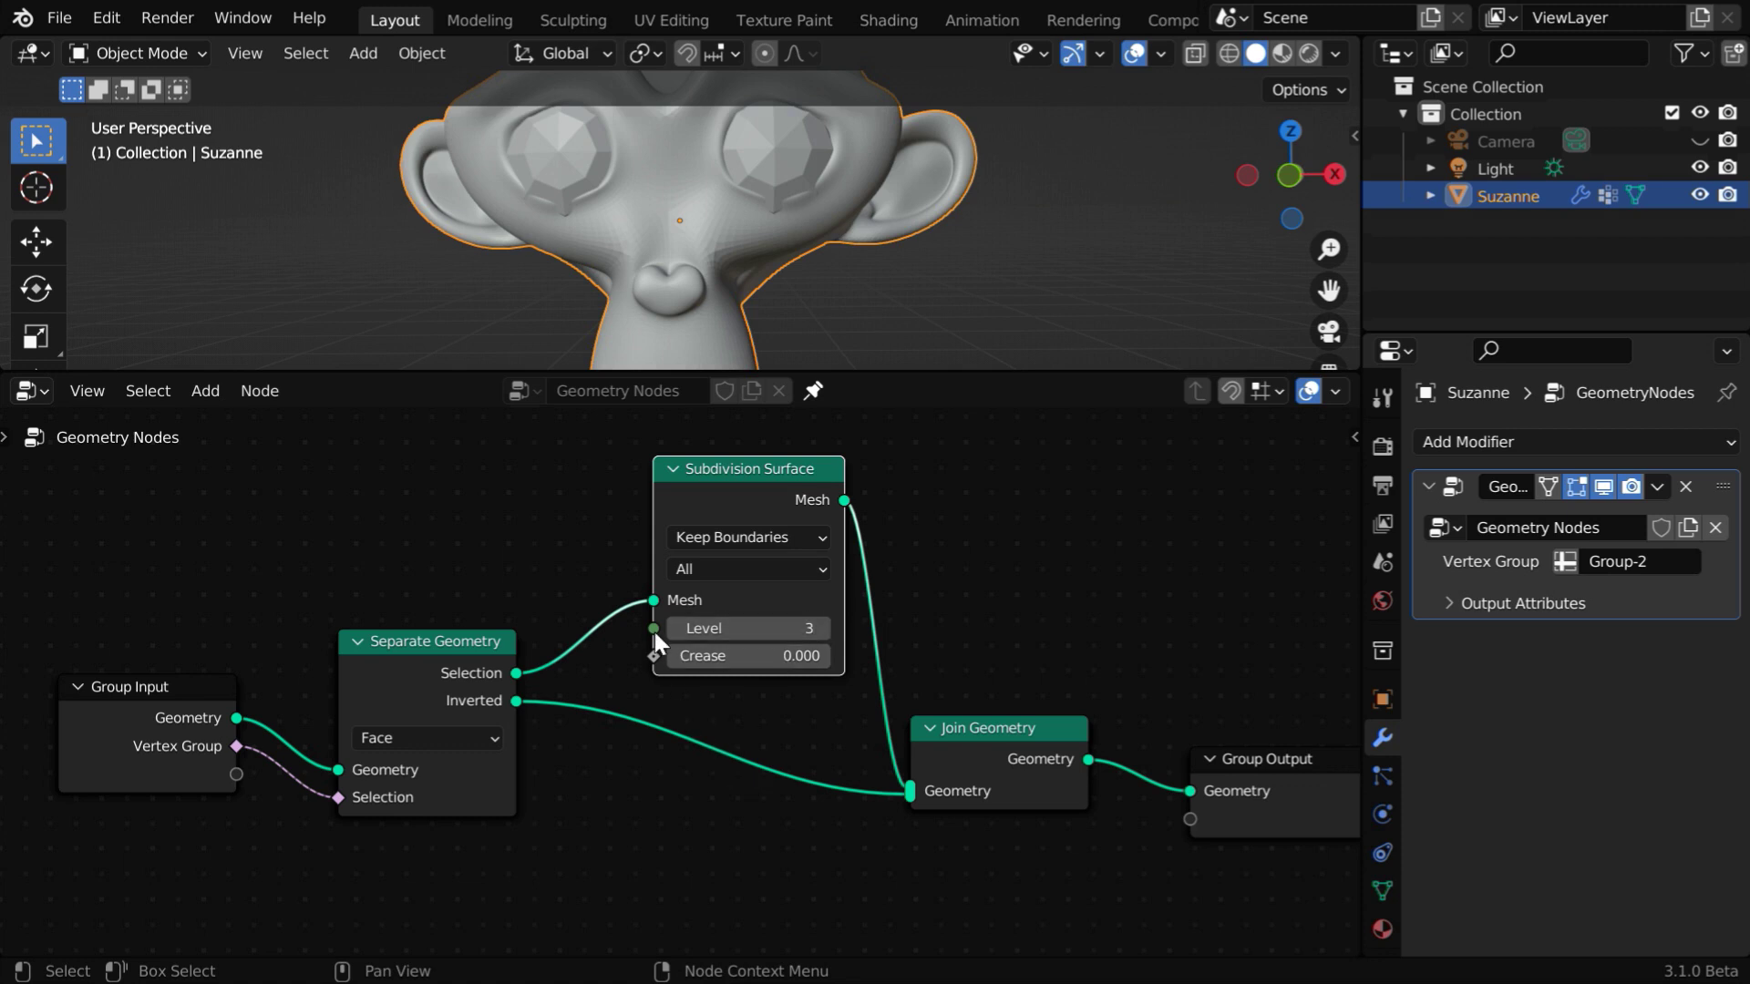
# Step: Connect the Subdivision Surface Level to a Group Input socket, test Level 1, then restore 3
pyautogui.moveTo(653, 627); pyautogui.dragTo(230, 772)
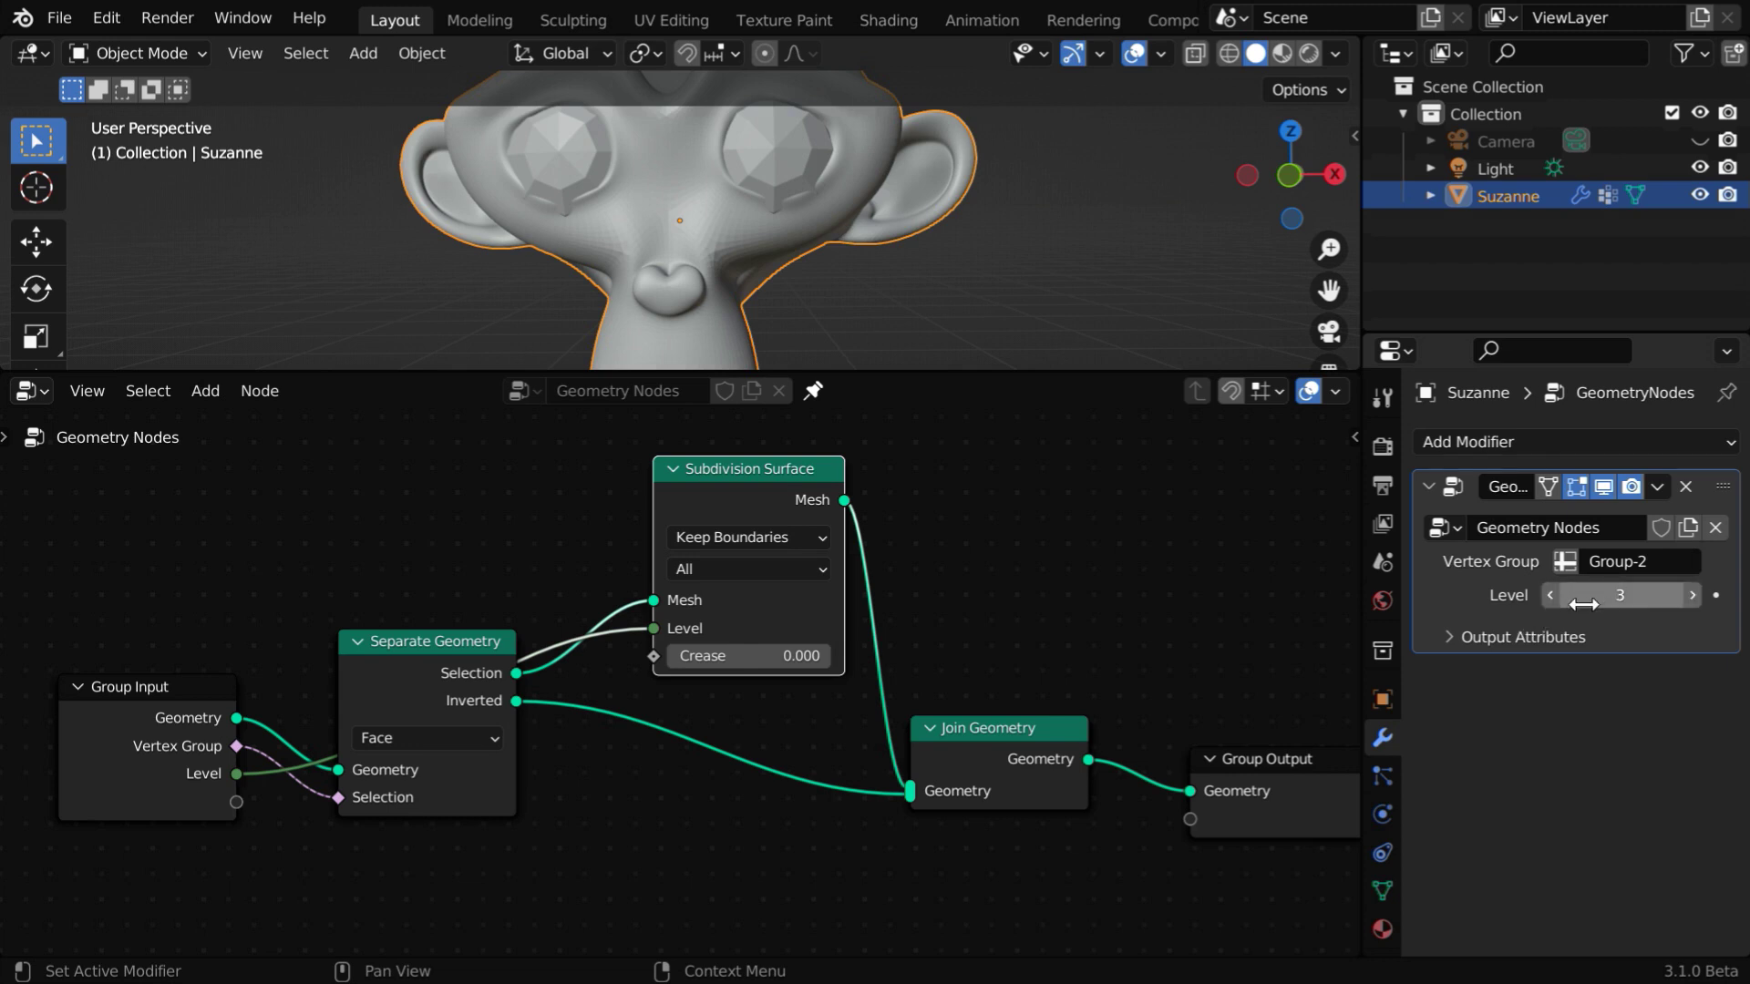
pyautogui.moveTo(1021, 372); pyautogui.dragTo(1021, 673)
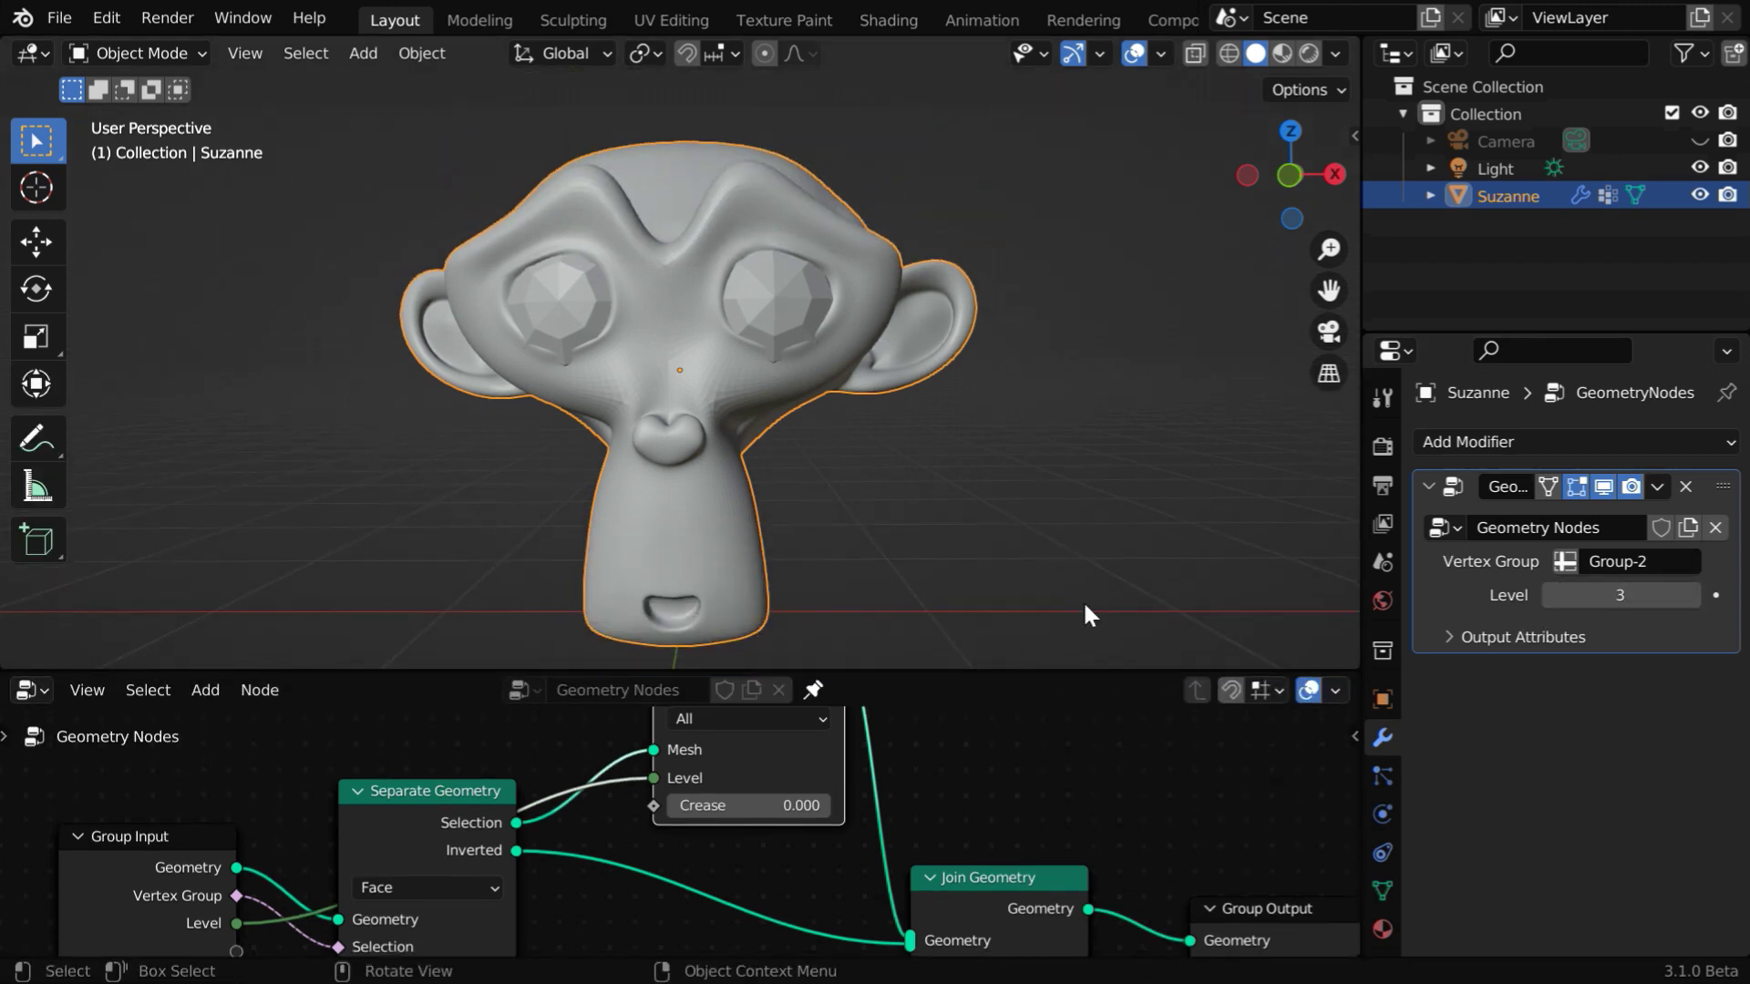
pyautogui.click(1549, 598)
pyautogui.click(1549, 597)
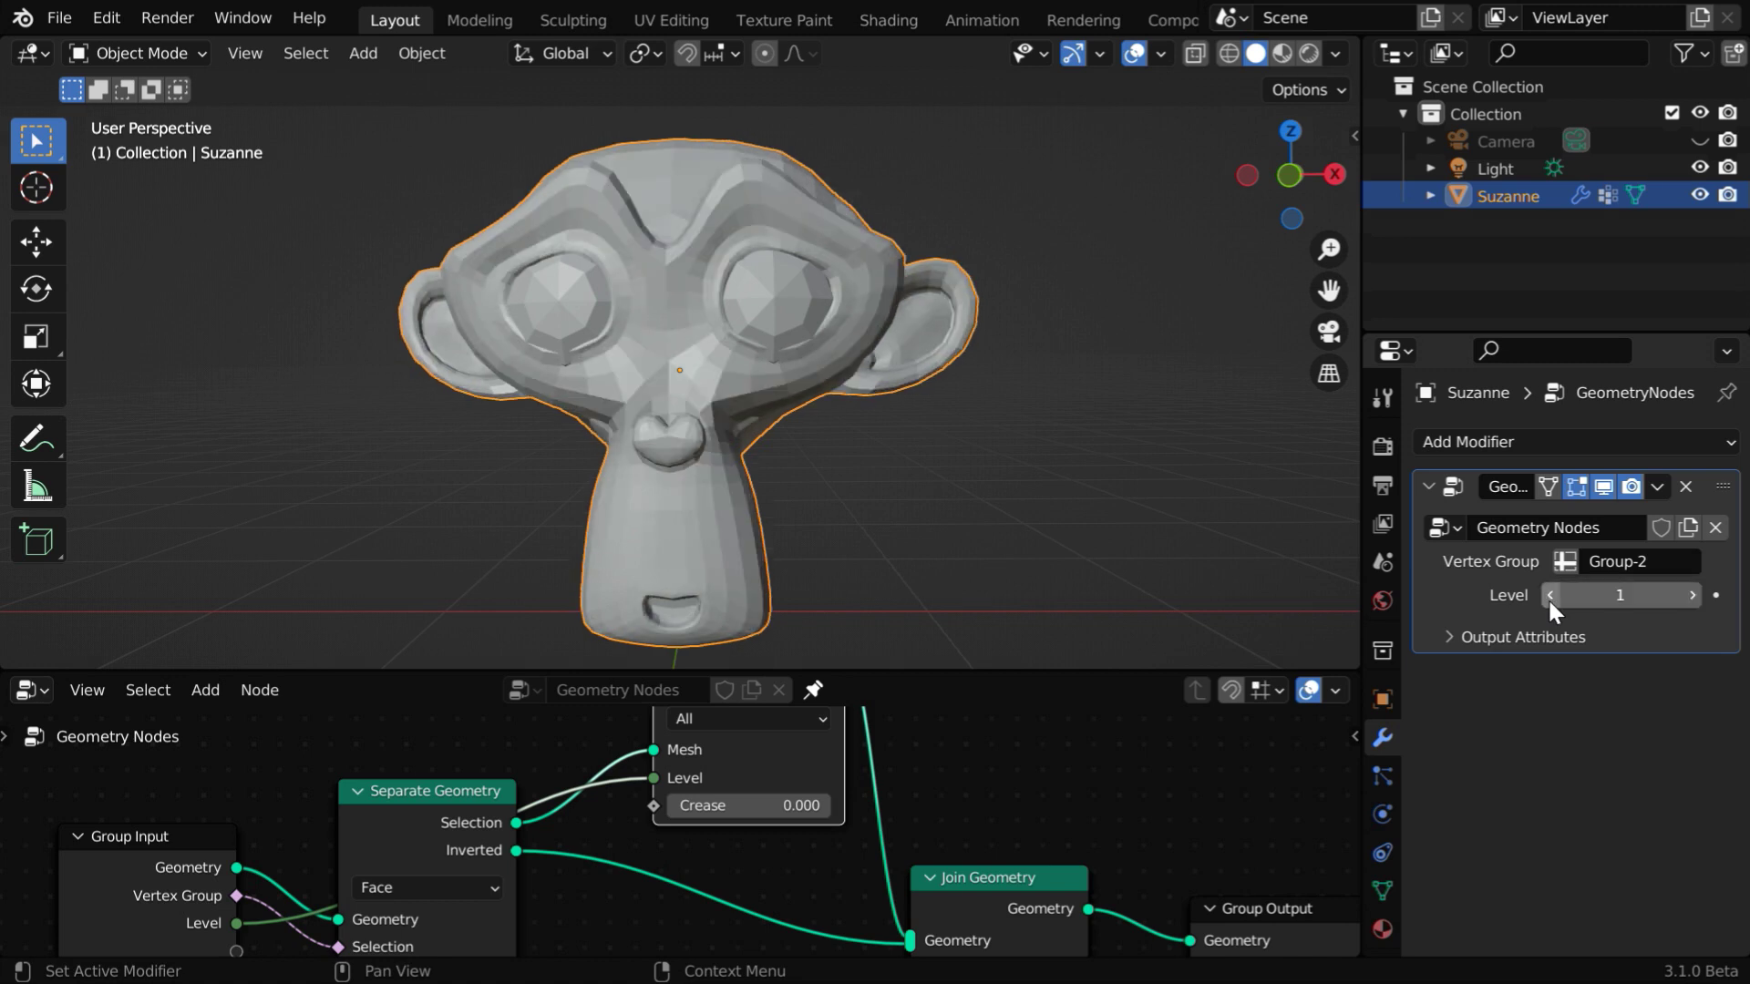
pyautogui.click(1692, 595)
pyautogui.click(1692, 595)
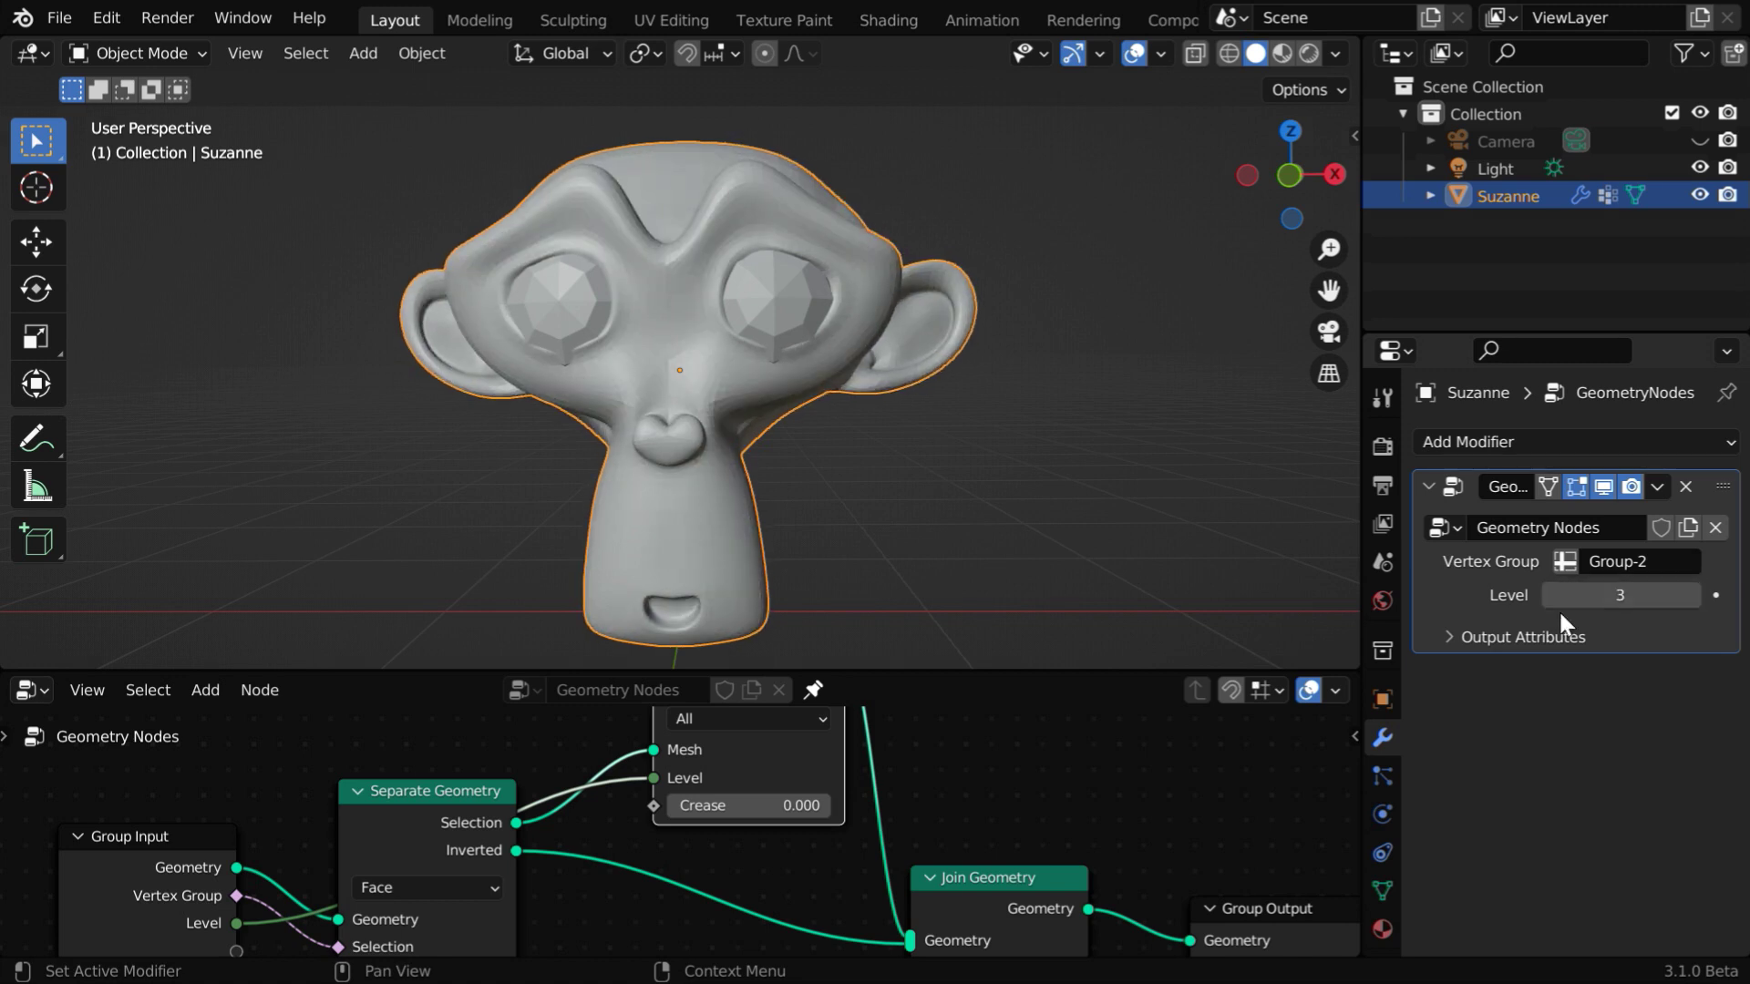
pyautogui.moveTo(923, 672); pyautogui.dragTo(917, 441)
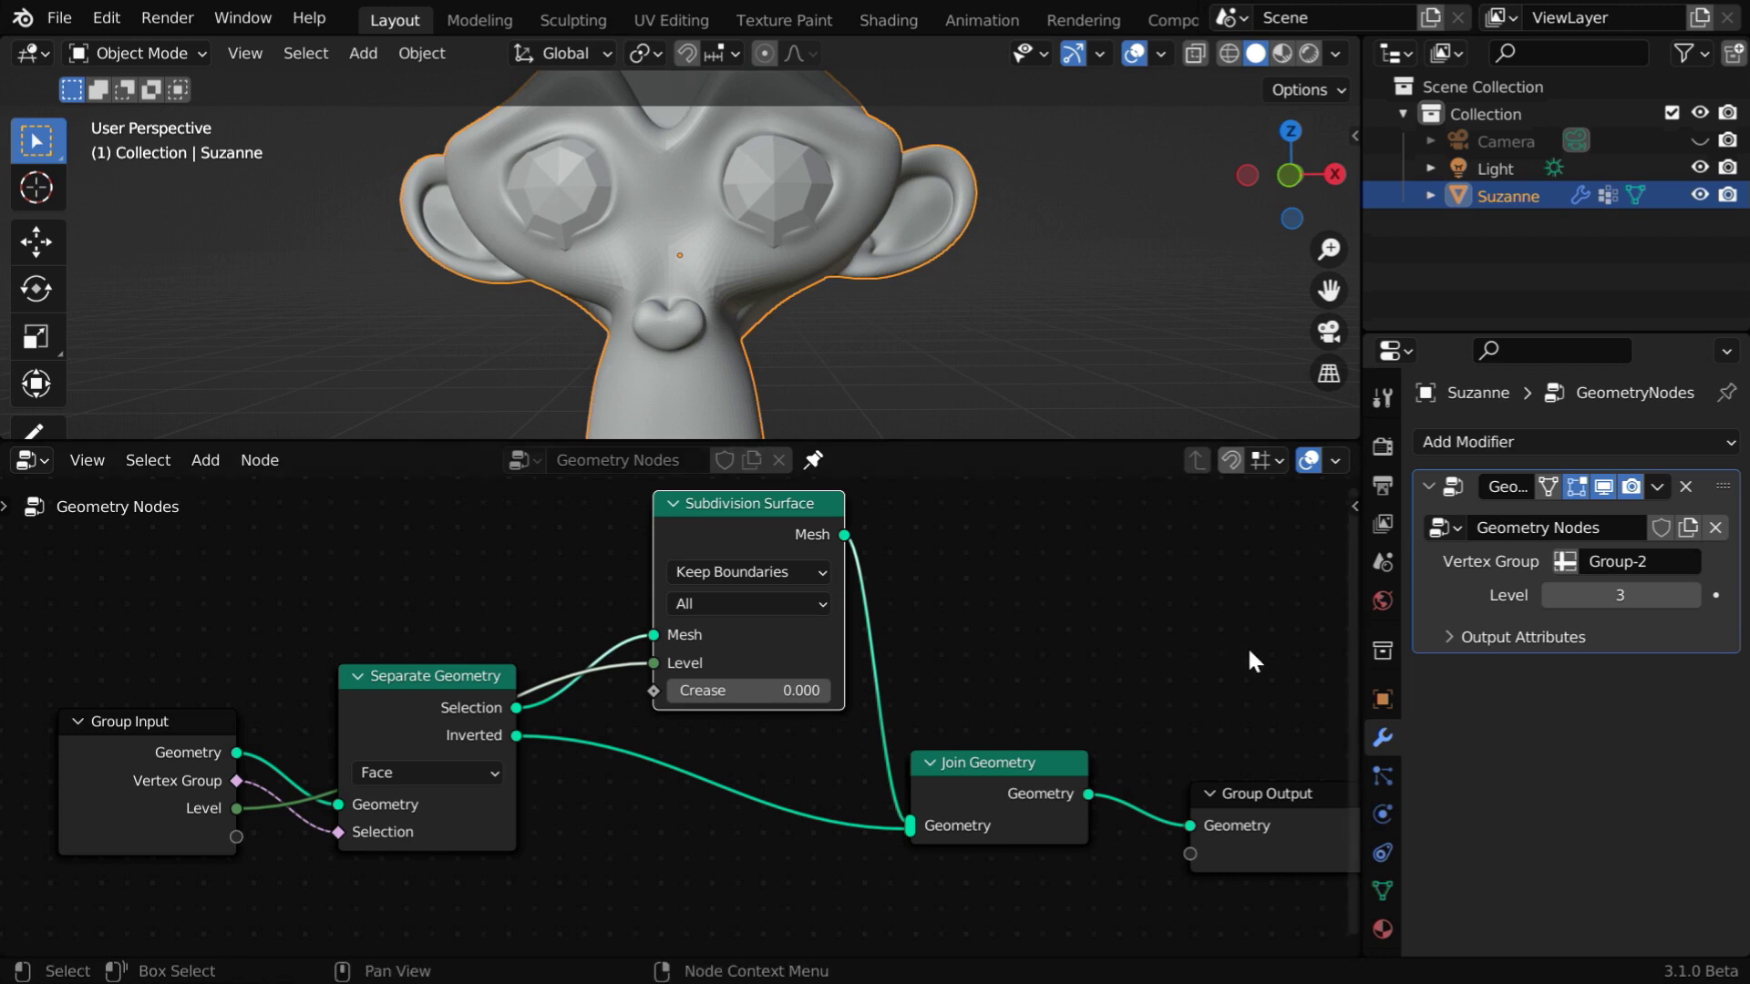
# Step: Rename the Level group input to 'SubD Level' in the sidebar's Group tab
pyautogui.press('n')
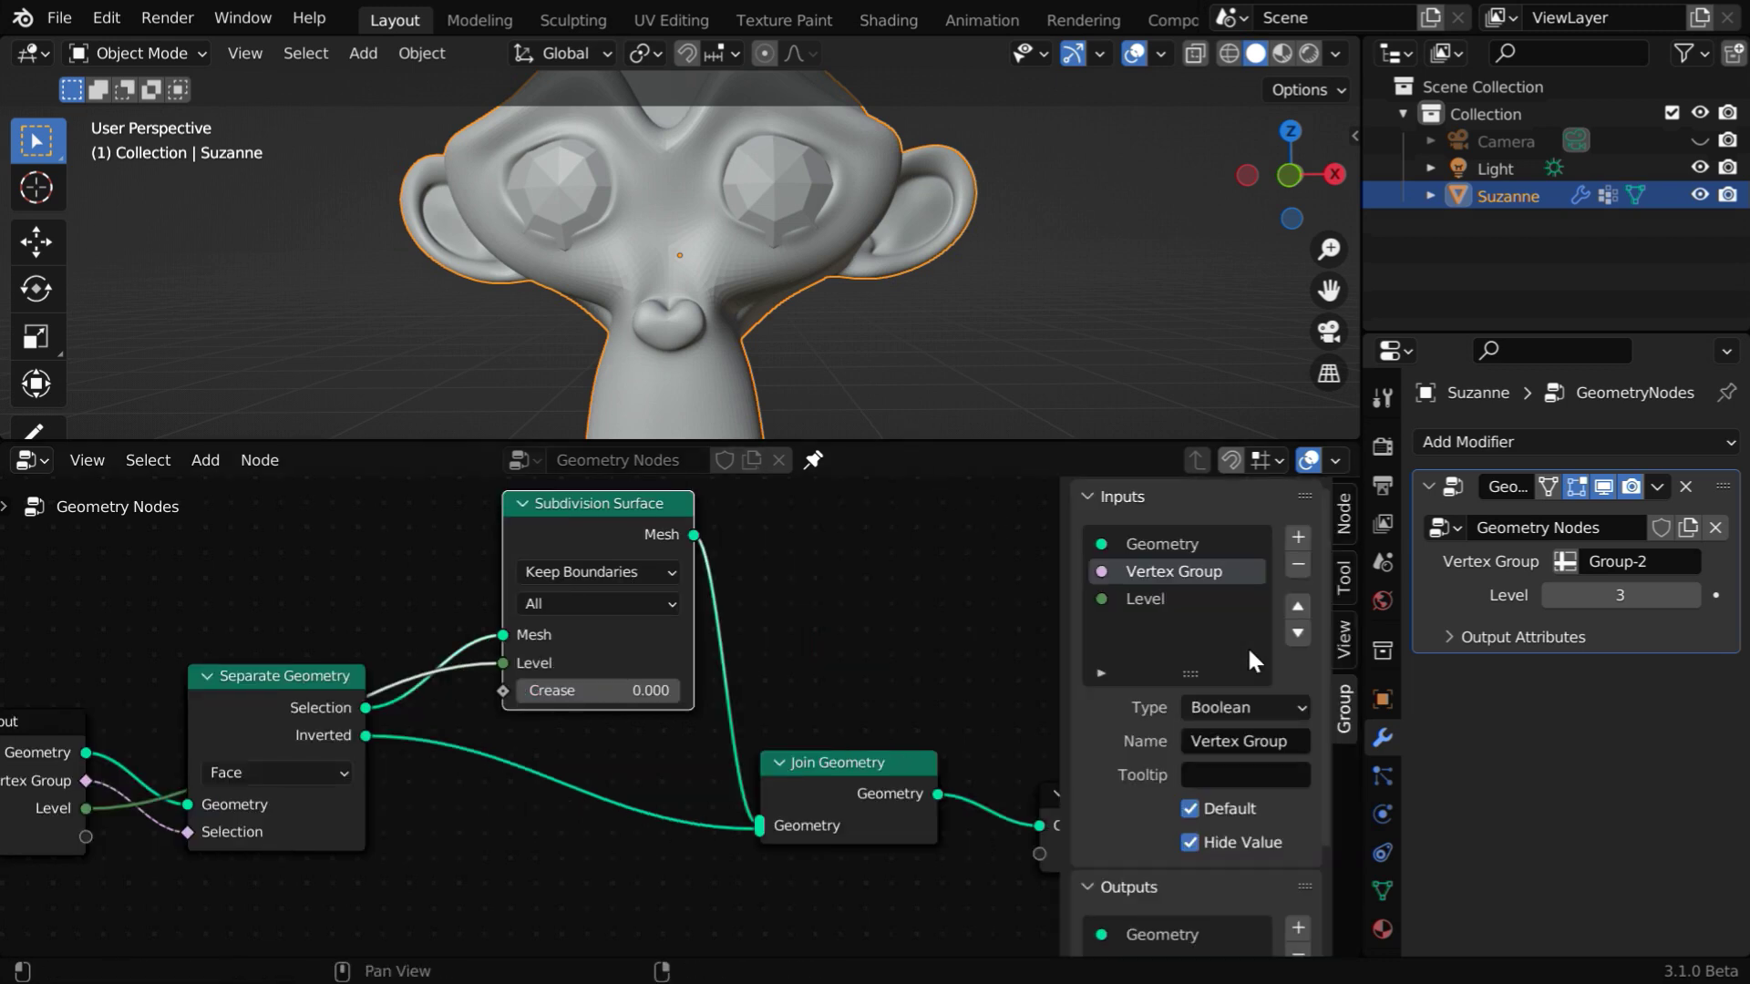
pyautogui.click(1152, 599)
pyautogui.click(1203, 739)
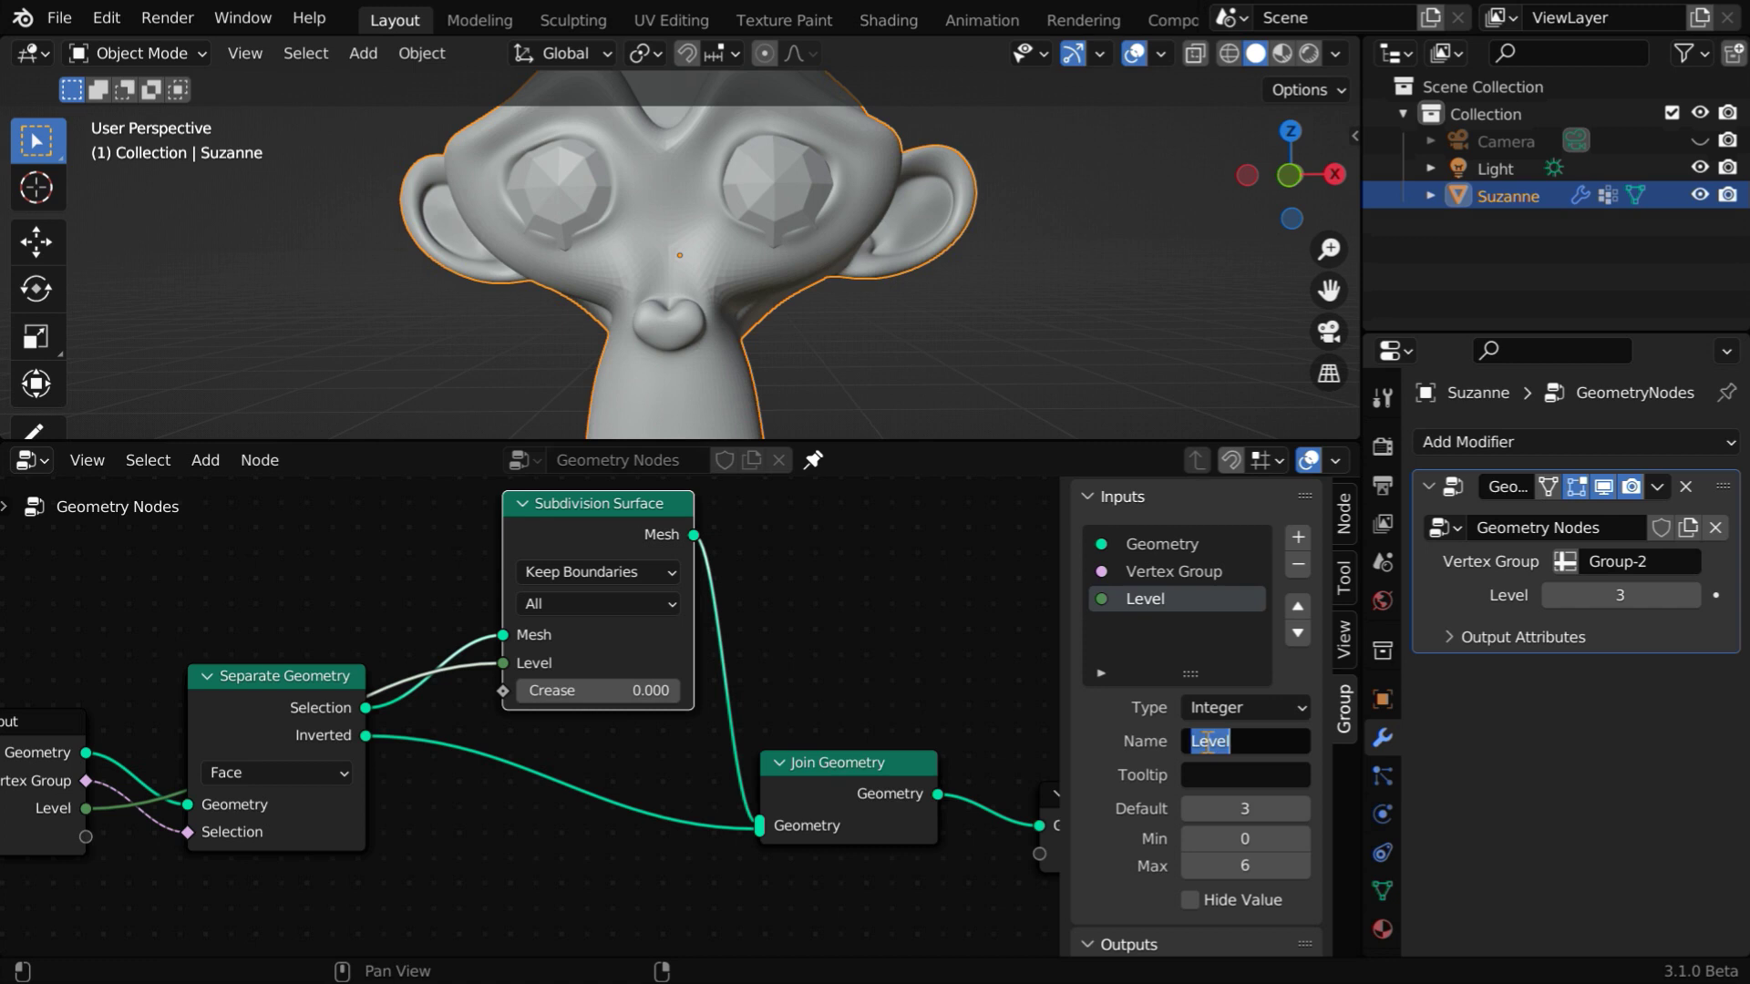
pyautogui.click(1207, 741)
pyautogui.doubleClick(1209, 738)
pyautogui.write('SubD Level')
pyautogui.press('Return')
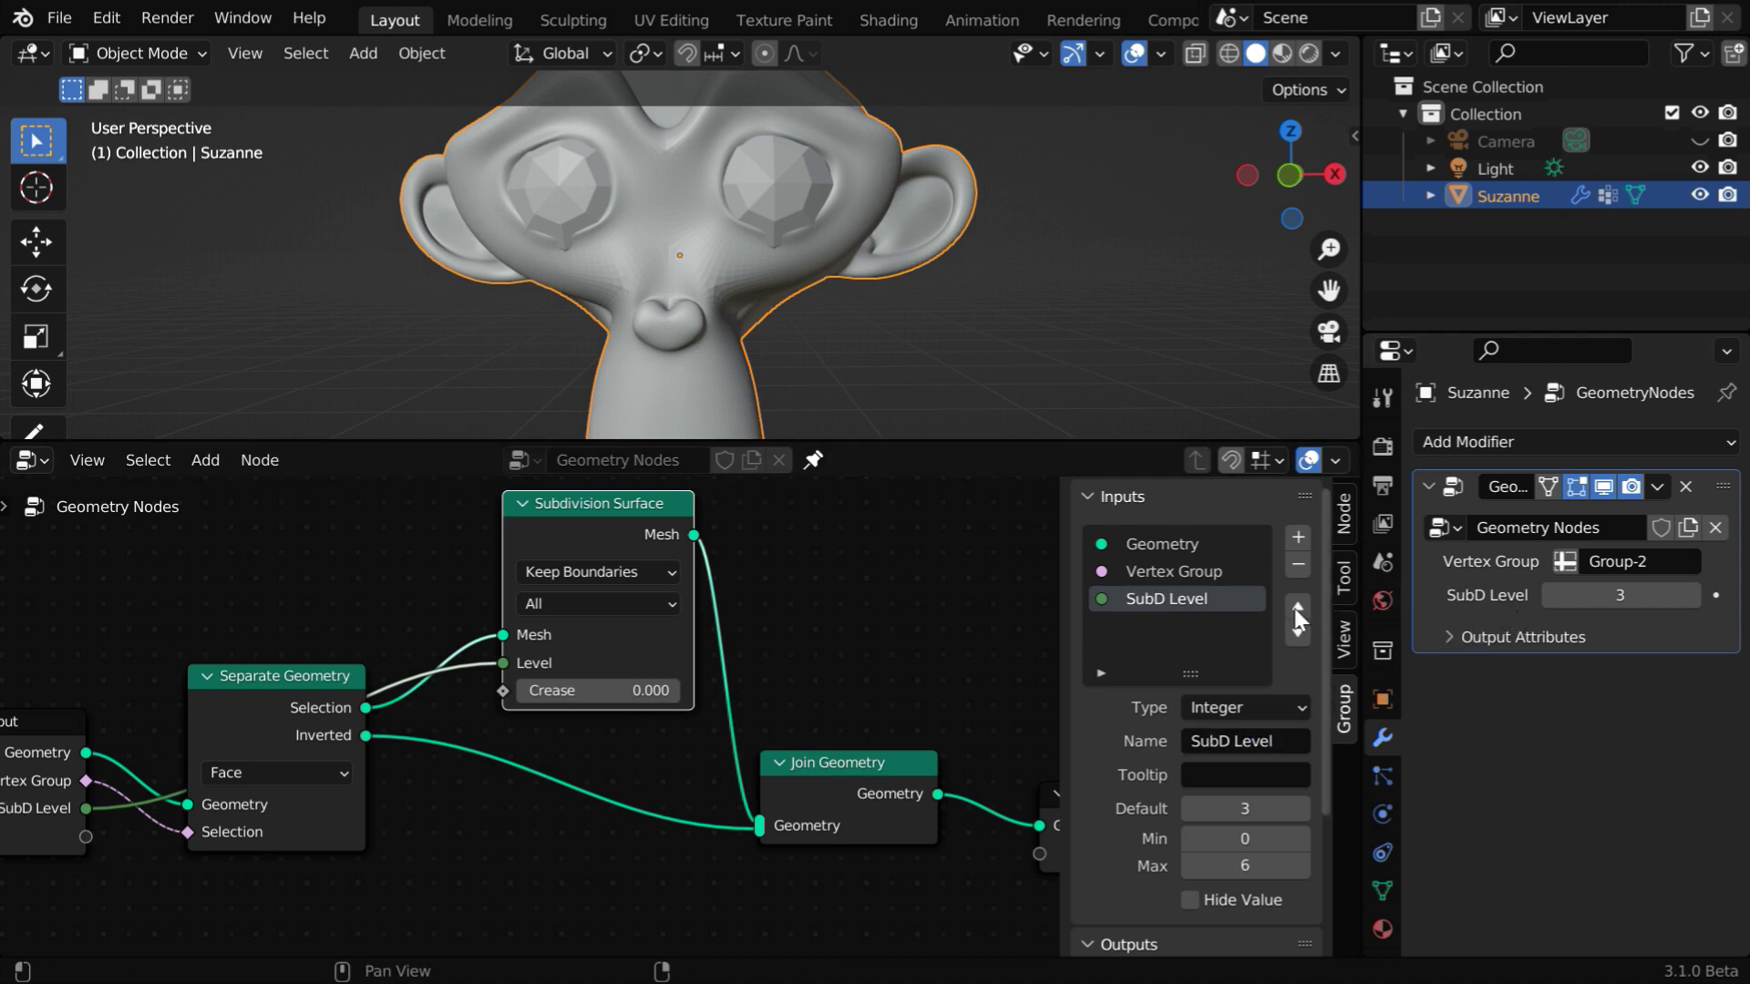
pyautogui.press('n')
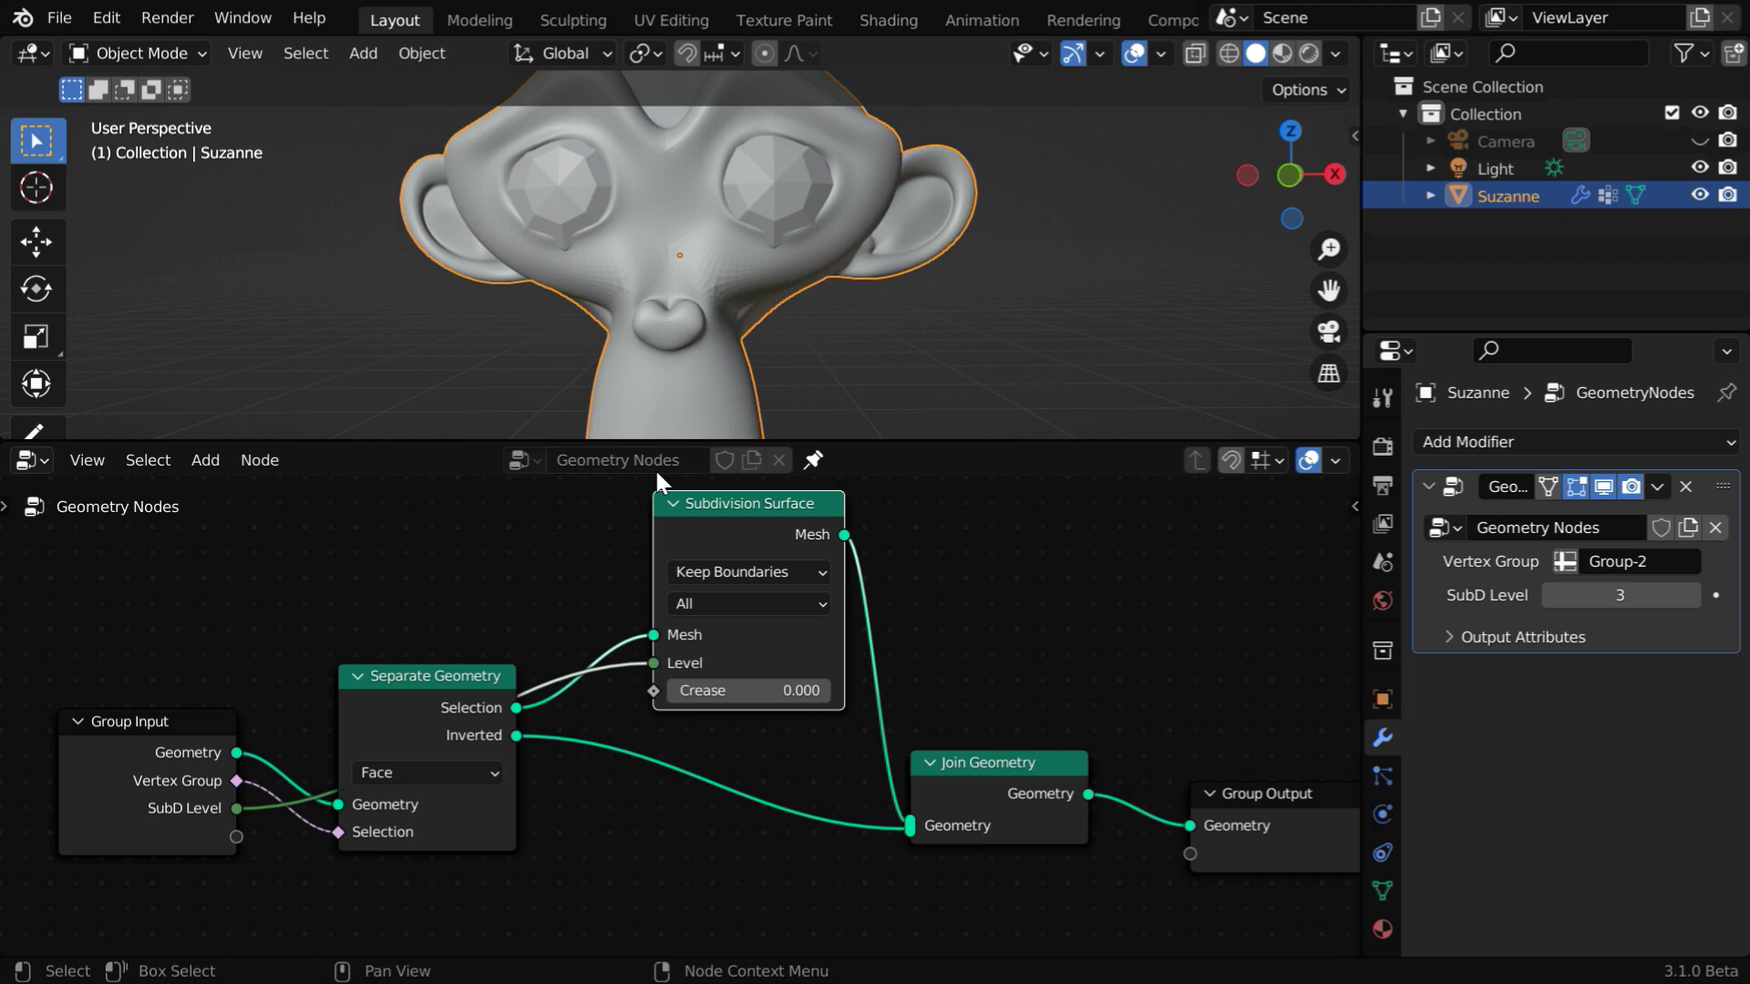
# Step: Unpin the node tree and name the node group 'SubD Selection'
pyautogui.click(814, 463)
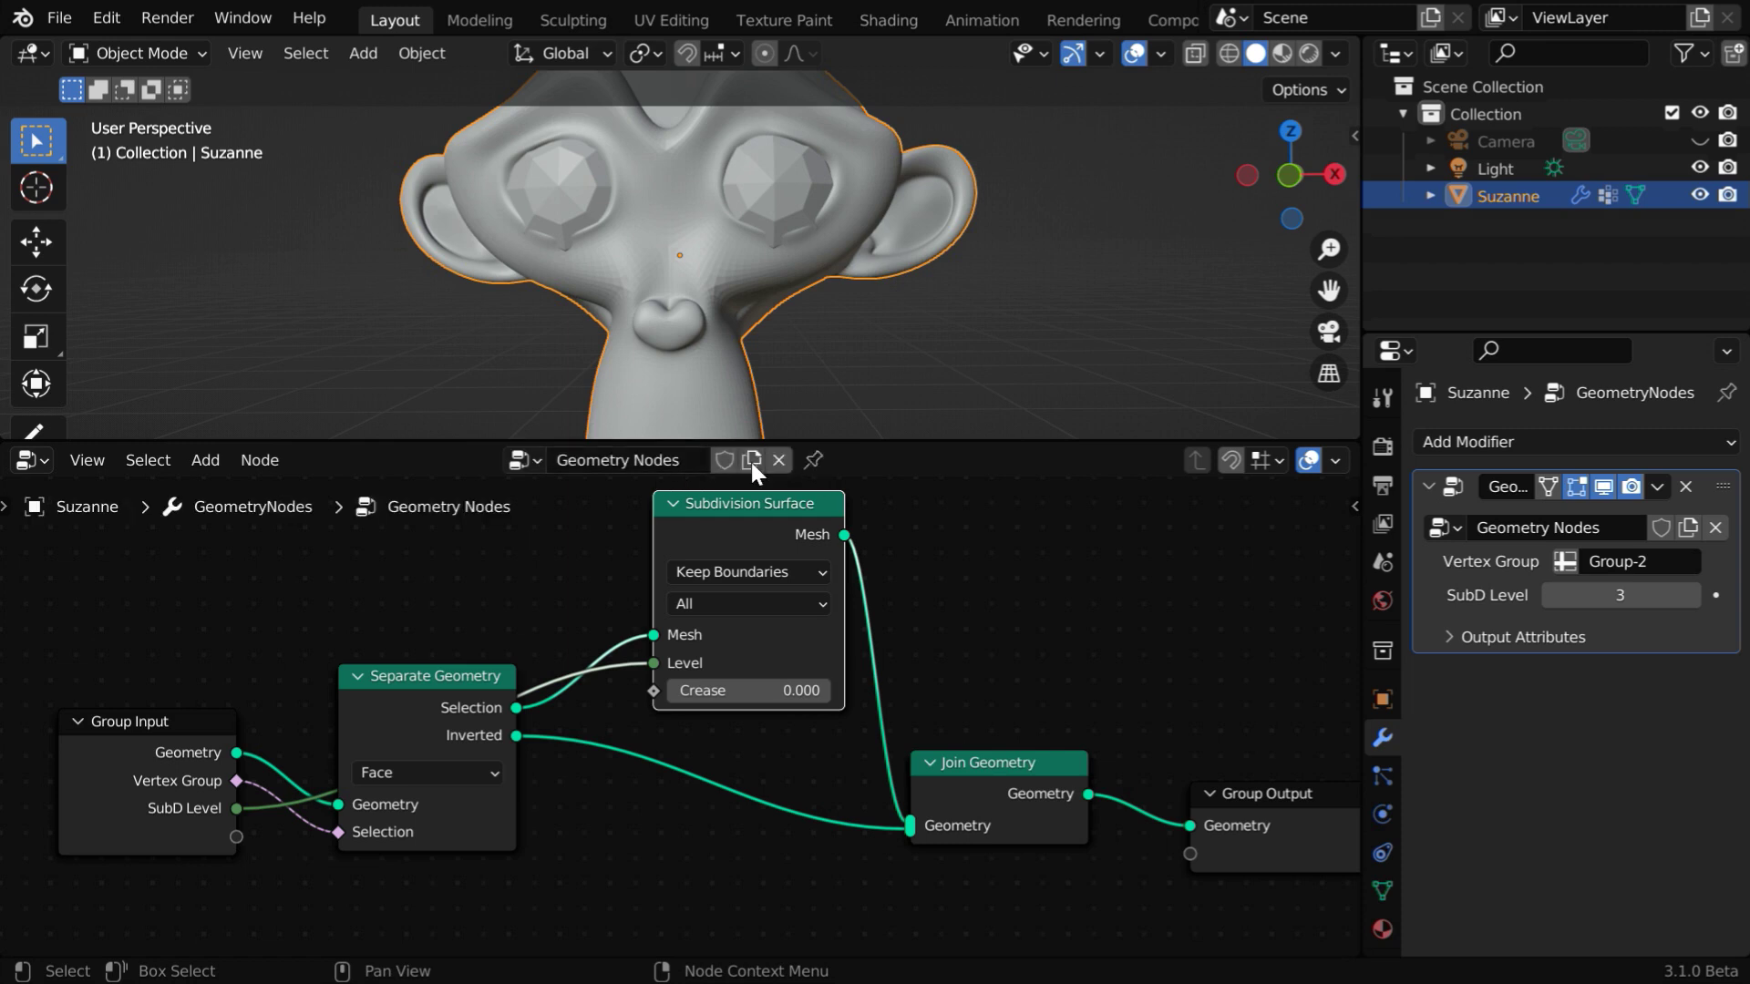
pyautogui.click(693, 460)
pyautogui.write('SubD Selection')
pyautogui.press('Return')
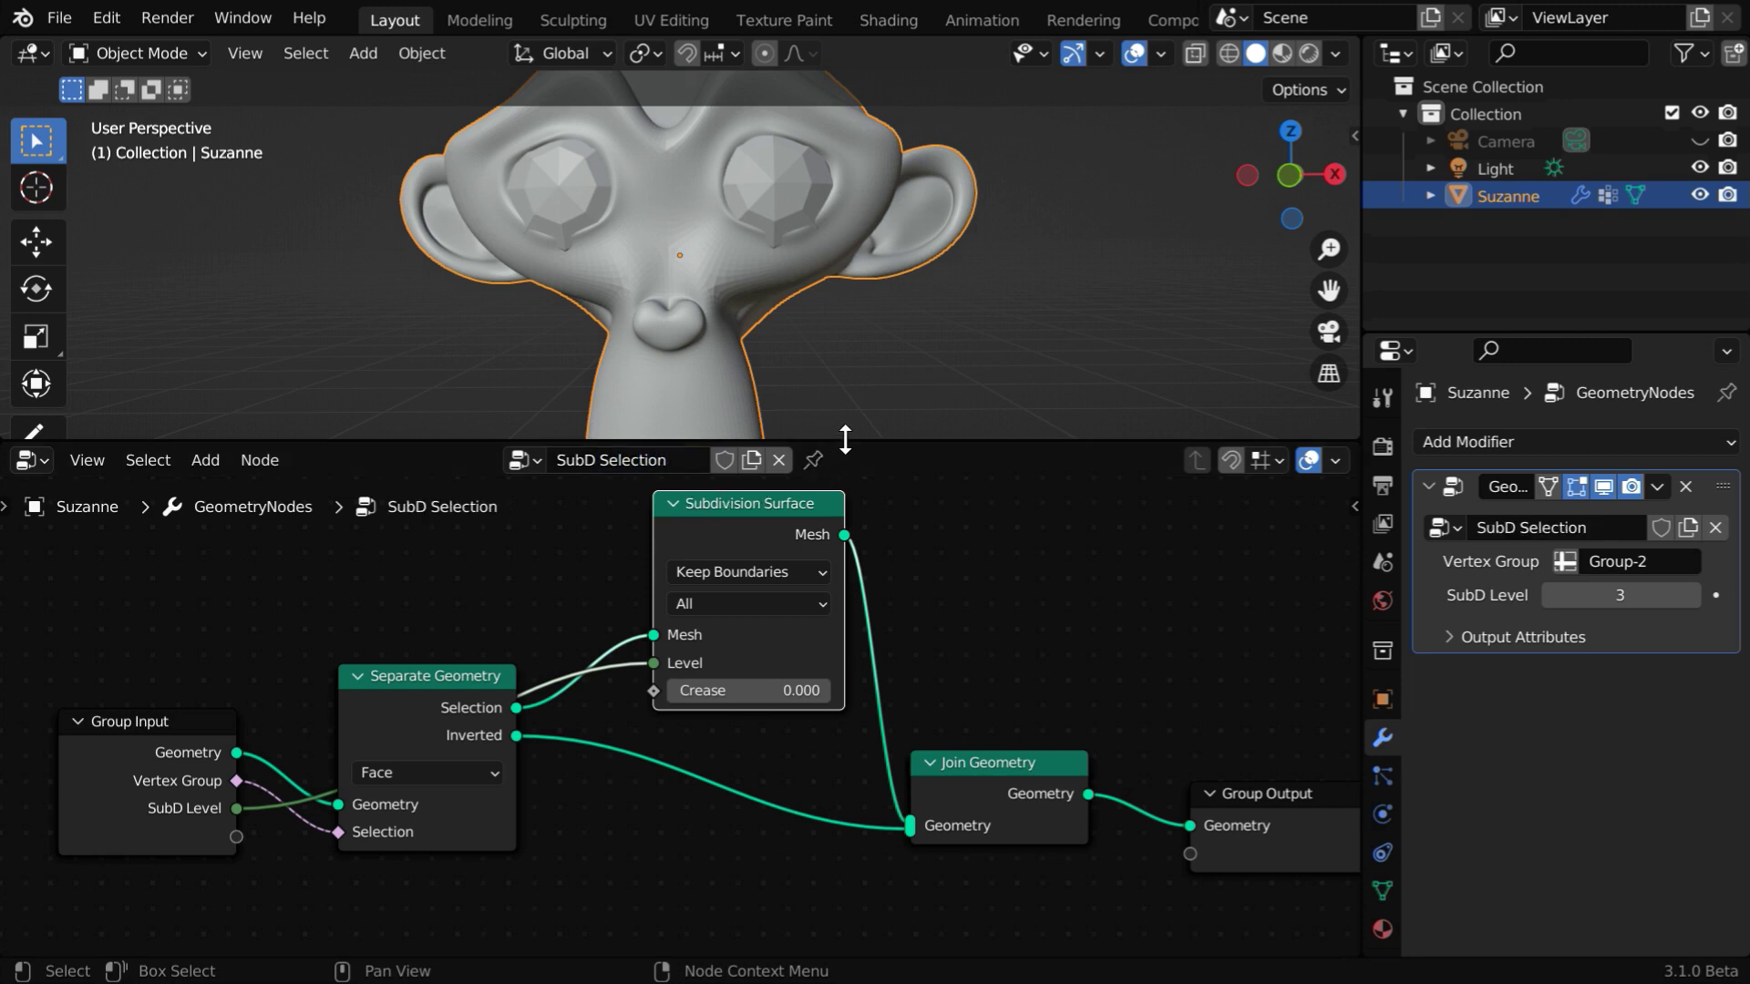
pyautogui.moveTo(846, 440); pyautogui.dragTo(882, 771)
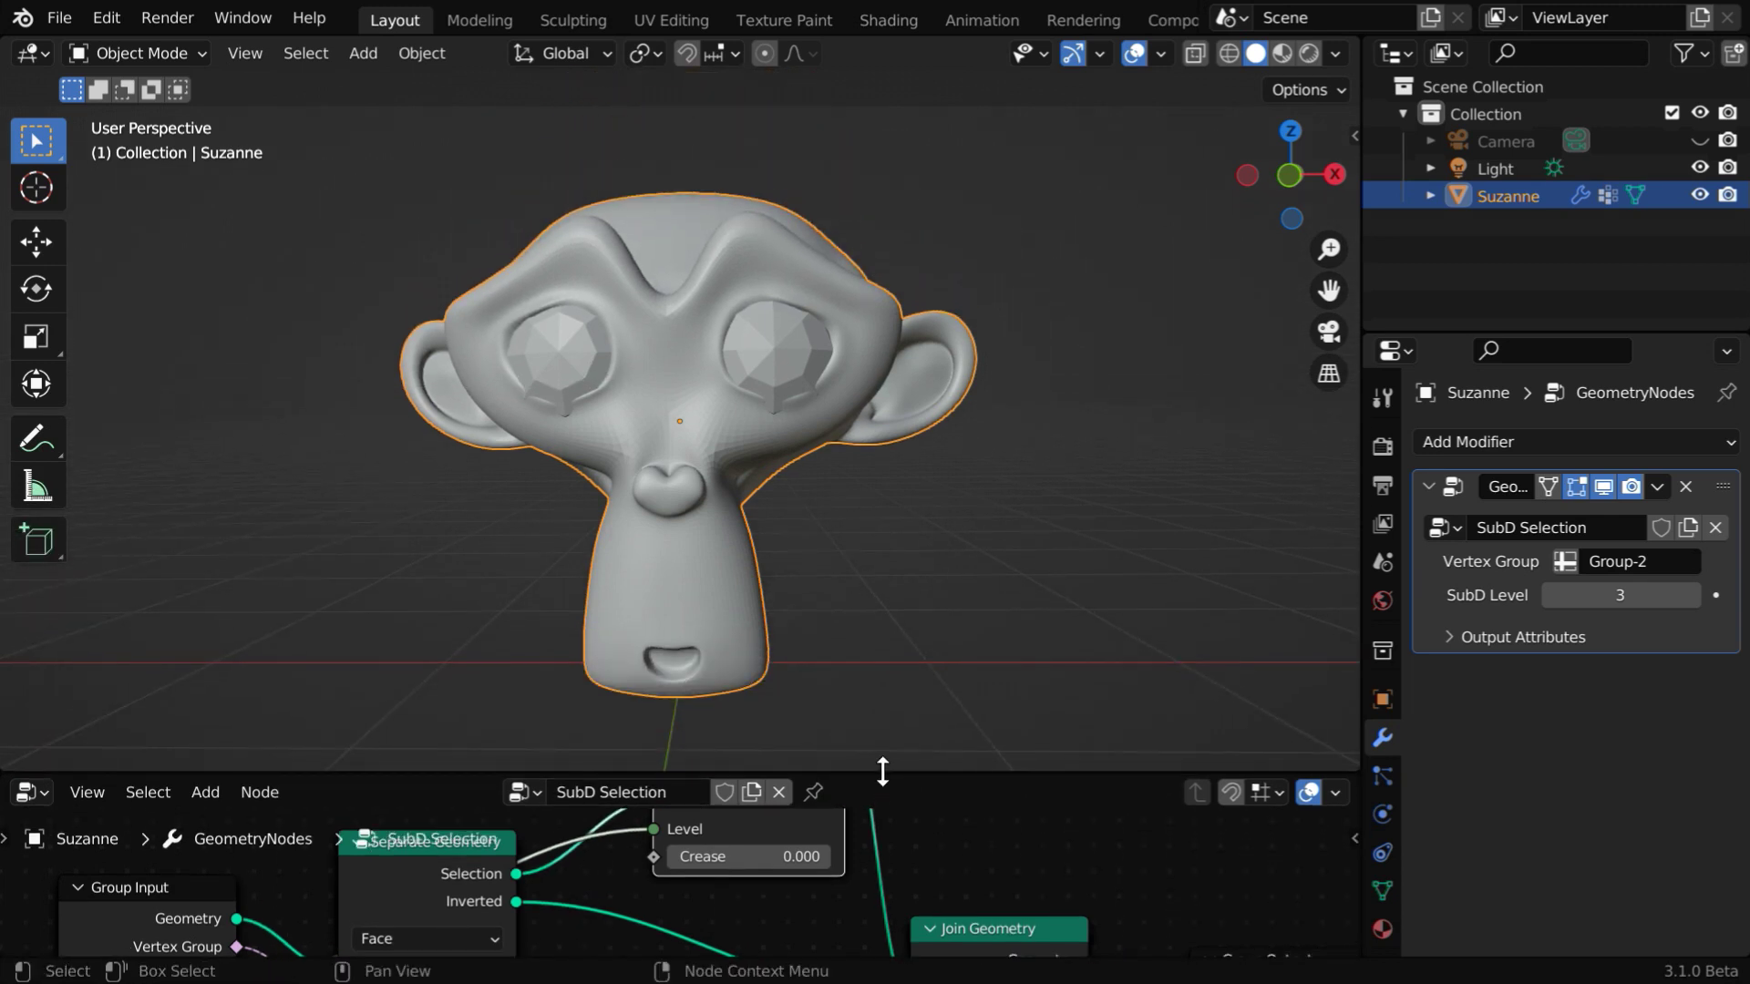
# Step: Hide Suzanne in the Outliner and add a Torus mesh, viewing it from above
pyautogui.click(1699, 194)
pyautogui.click(363, 53)
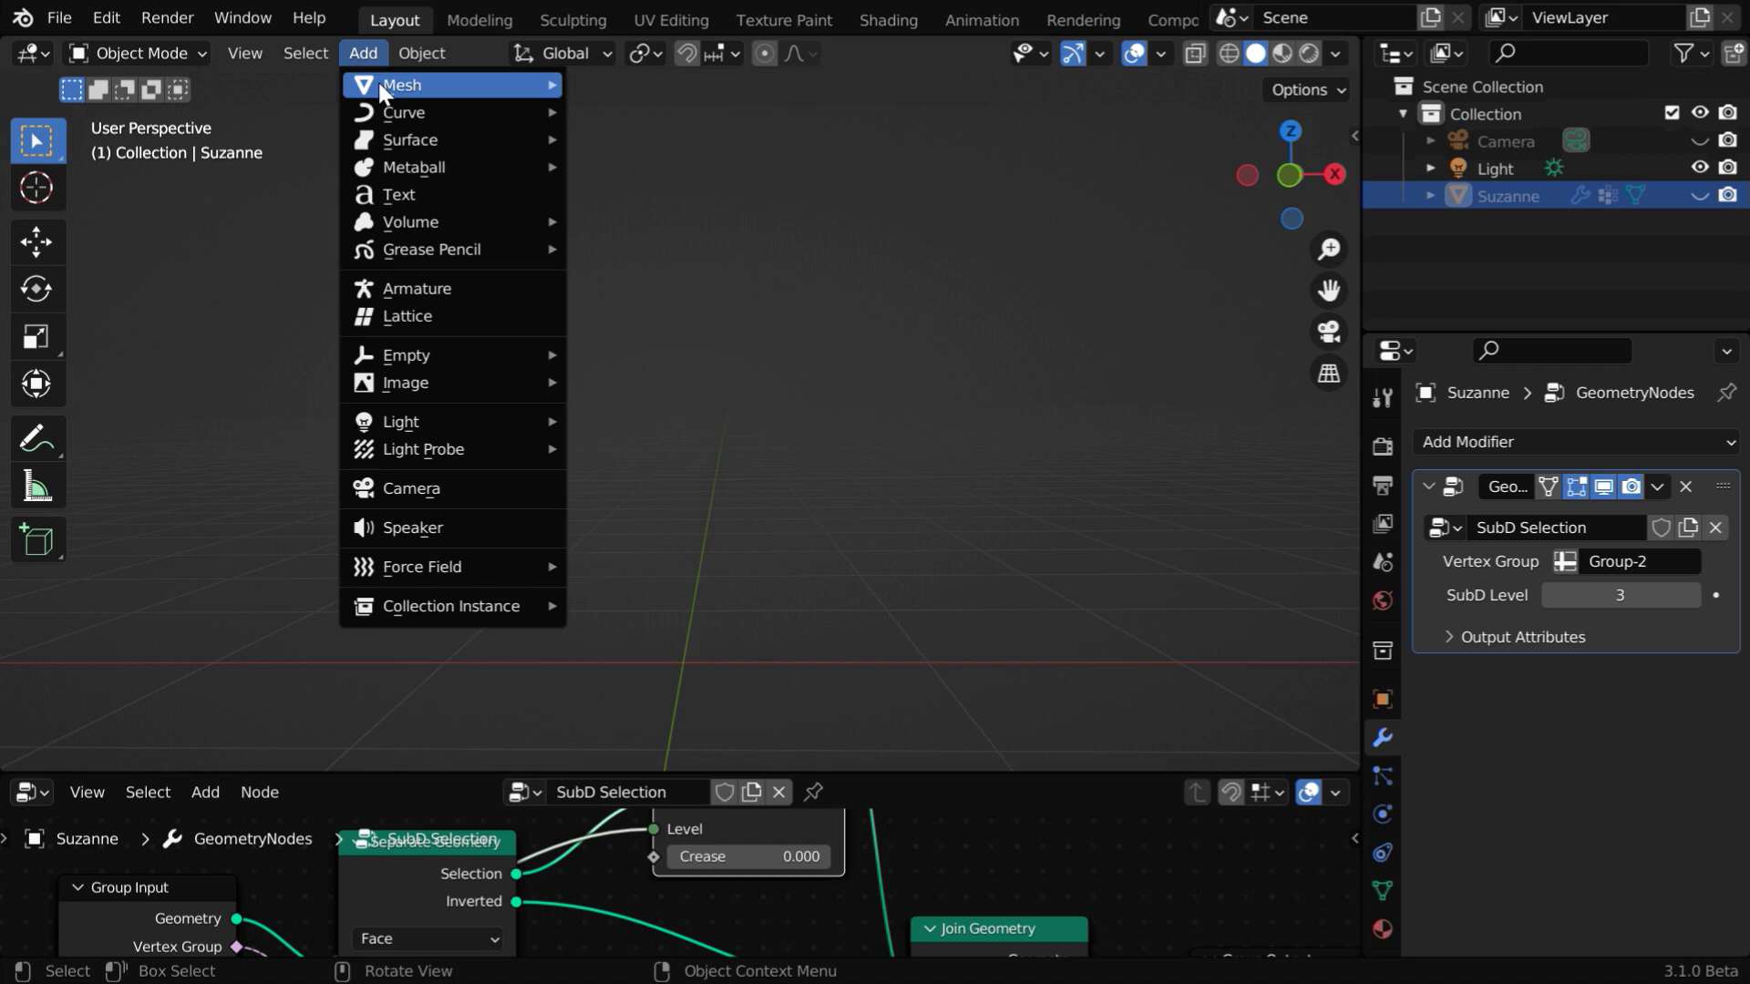
pyautogui.moveTo(382, 84)
pyautogui.click(646, 275)
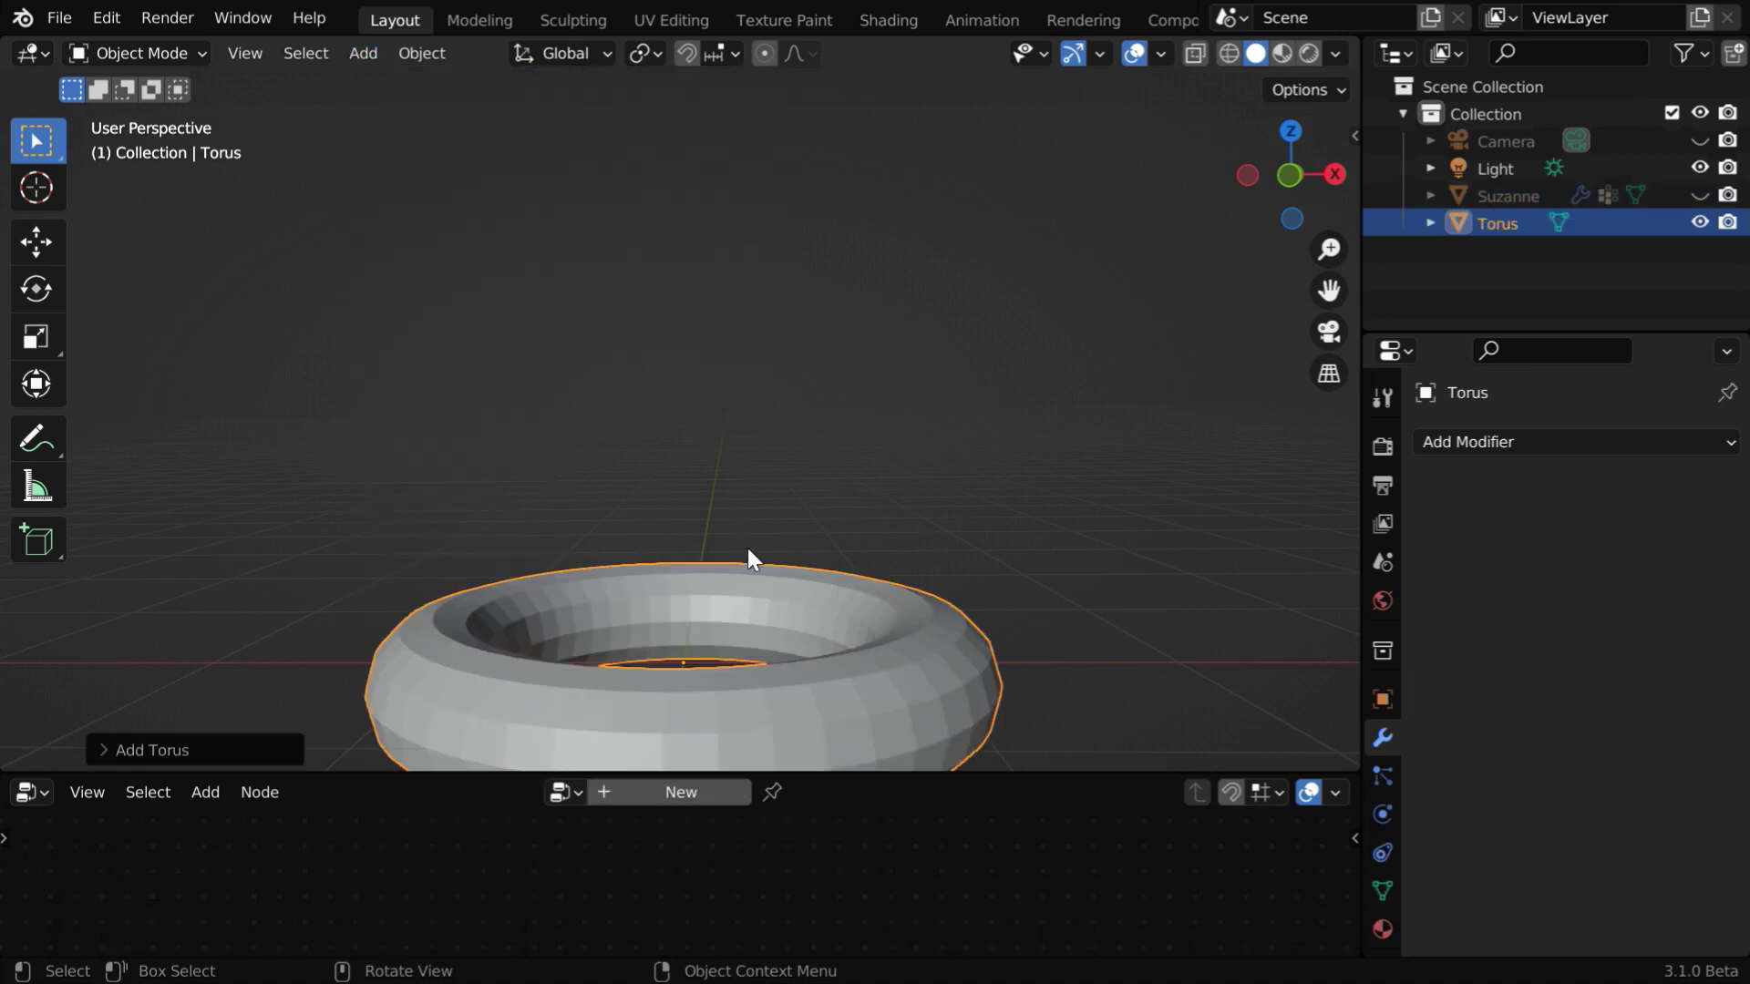
pyautogui.moveTo(769, 620); pyautogui.dragTo(734, 571, button='middle')
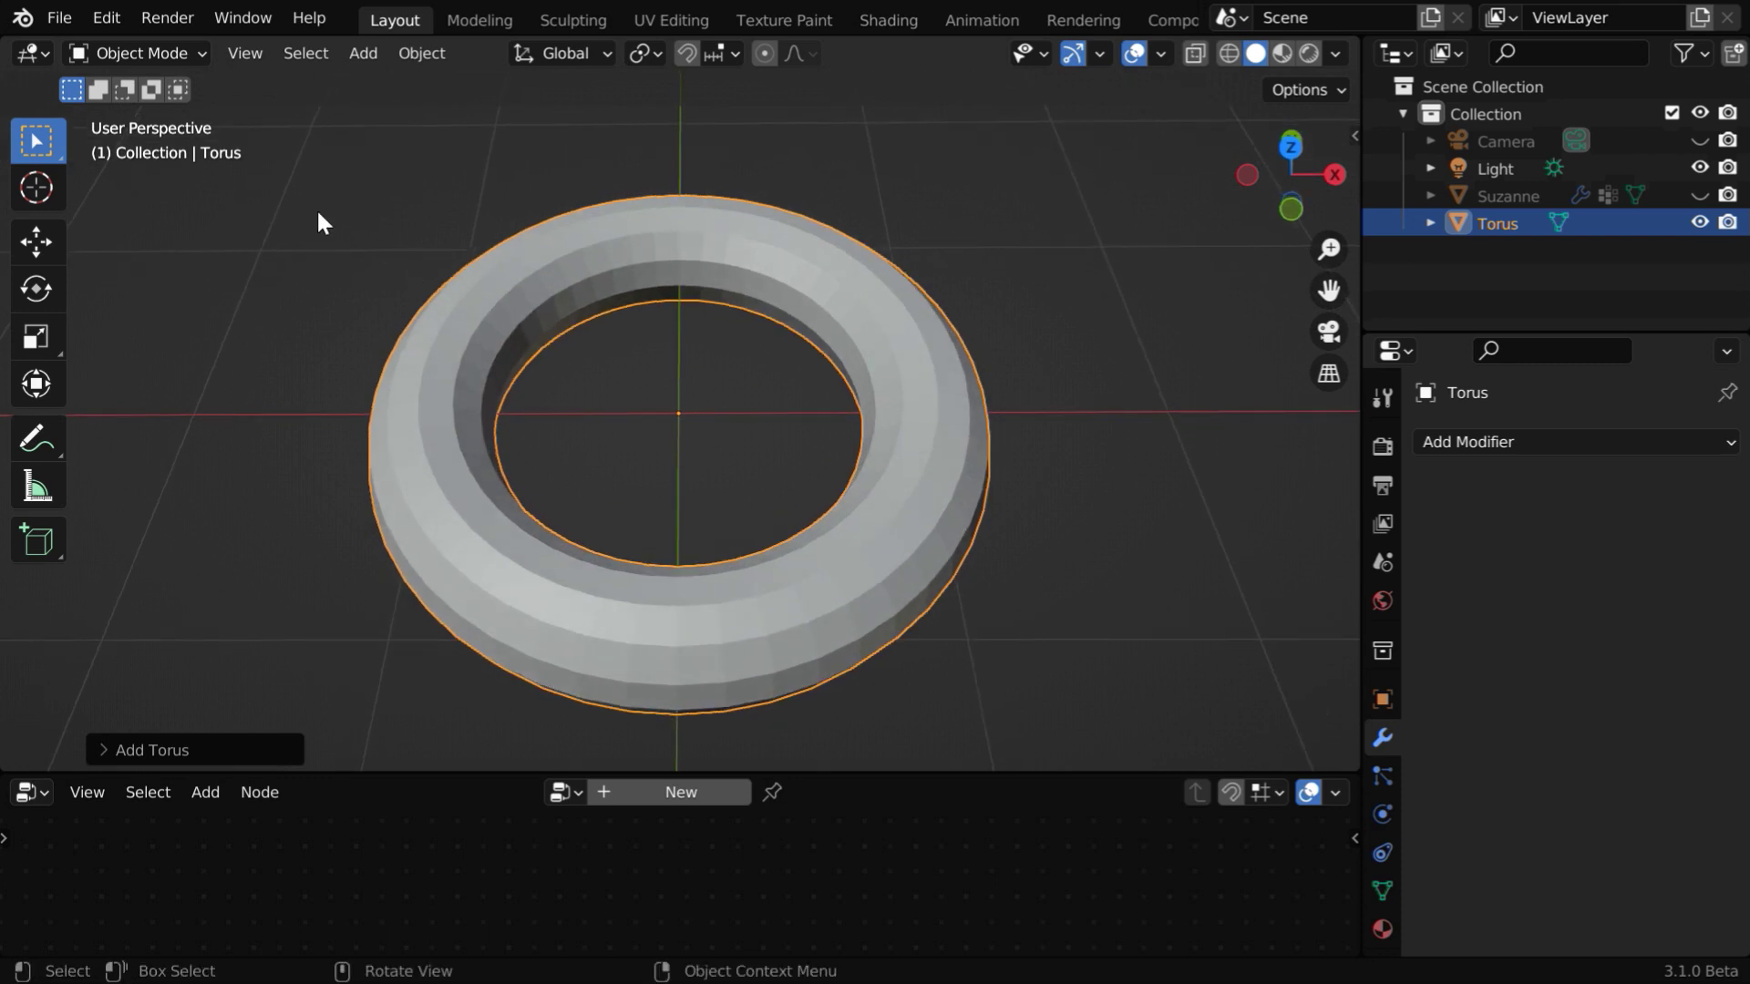
# Step: Put the torus into Edit Mode with vertex selection and nothing selected
pyautogui.click(170, 54)
pyautogui.click(163, 109)
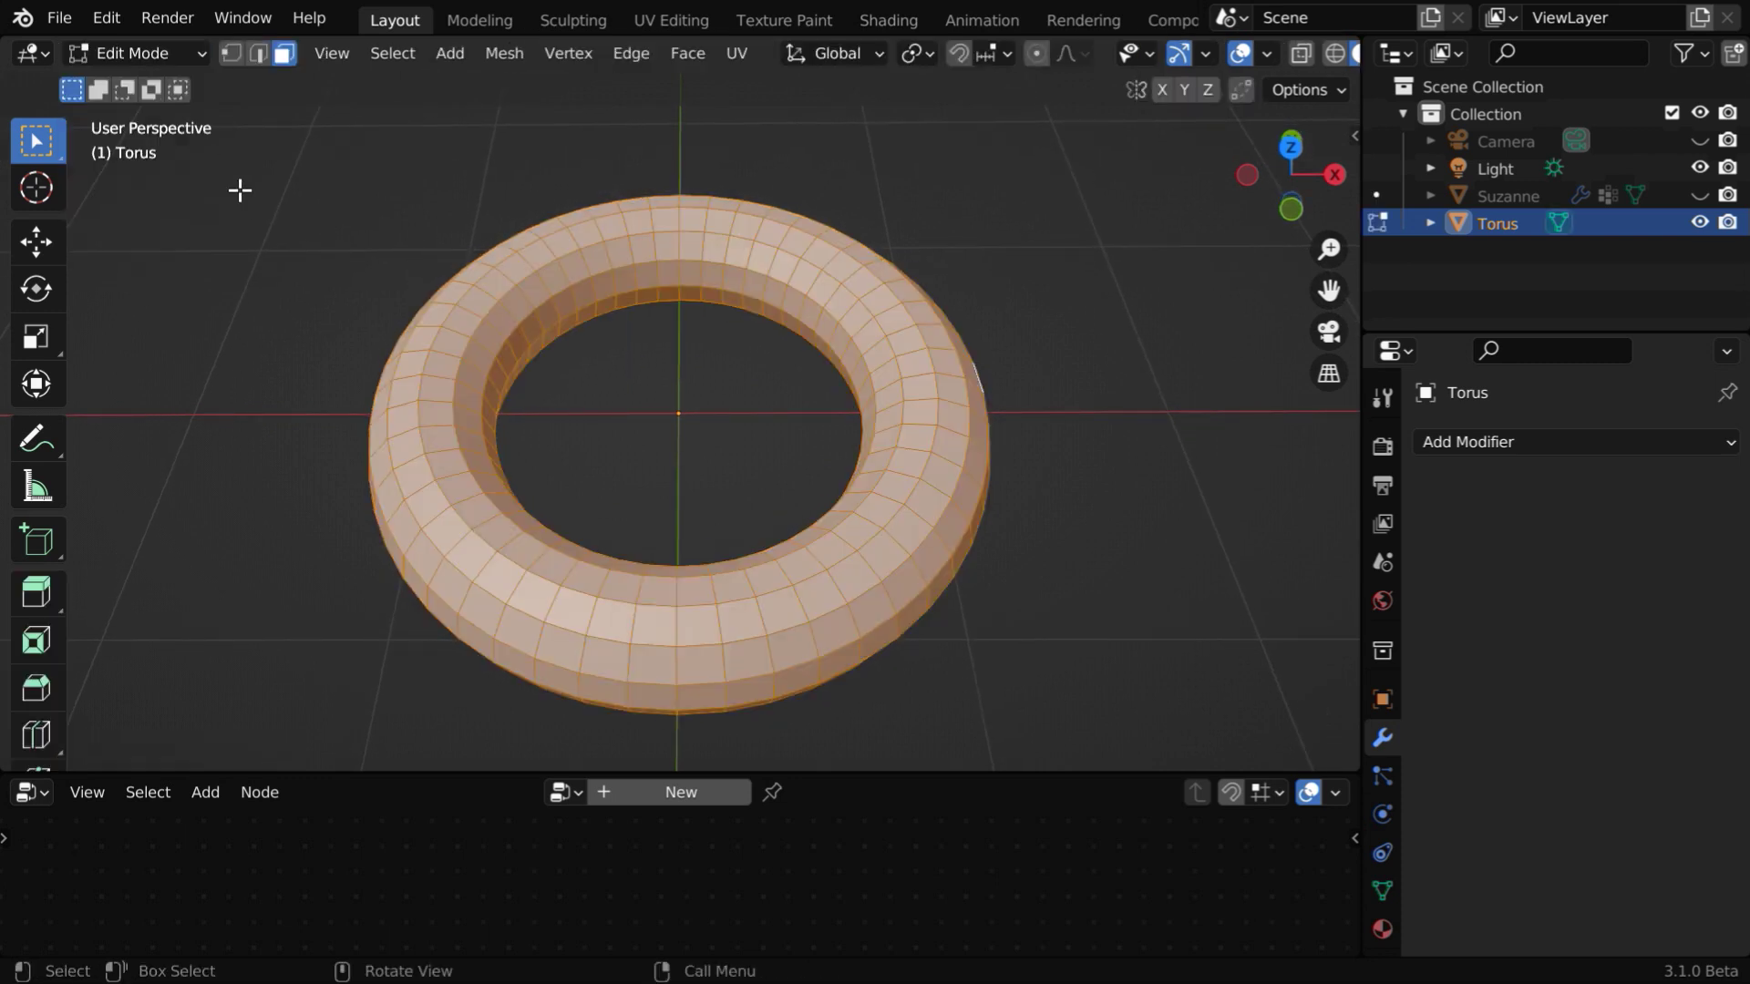
pyautogui.click(229, 53)
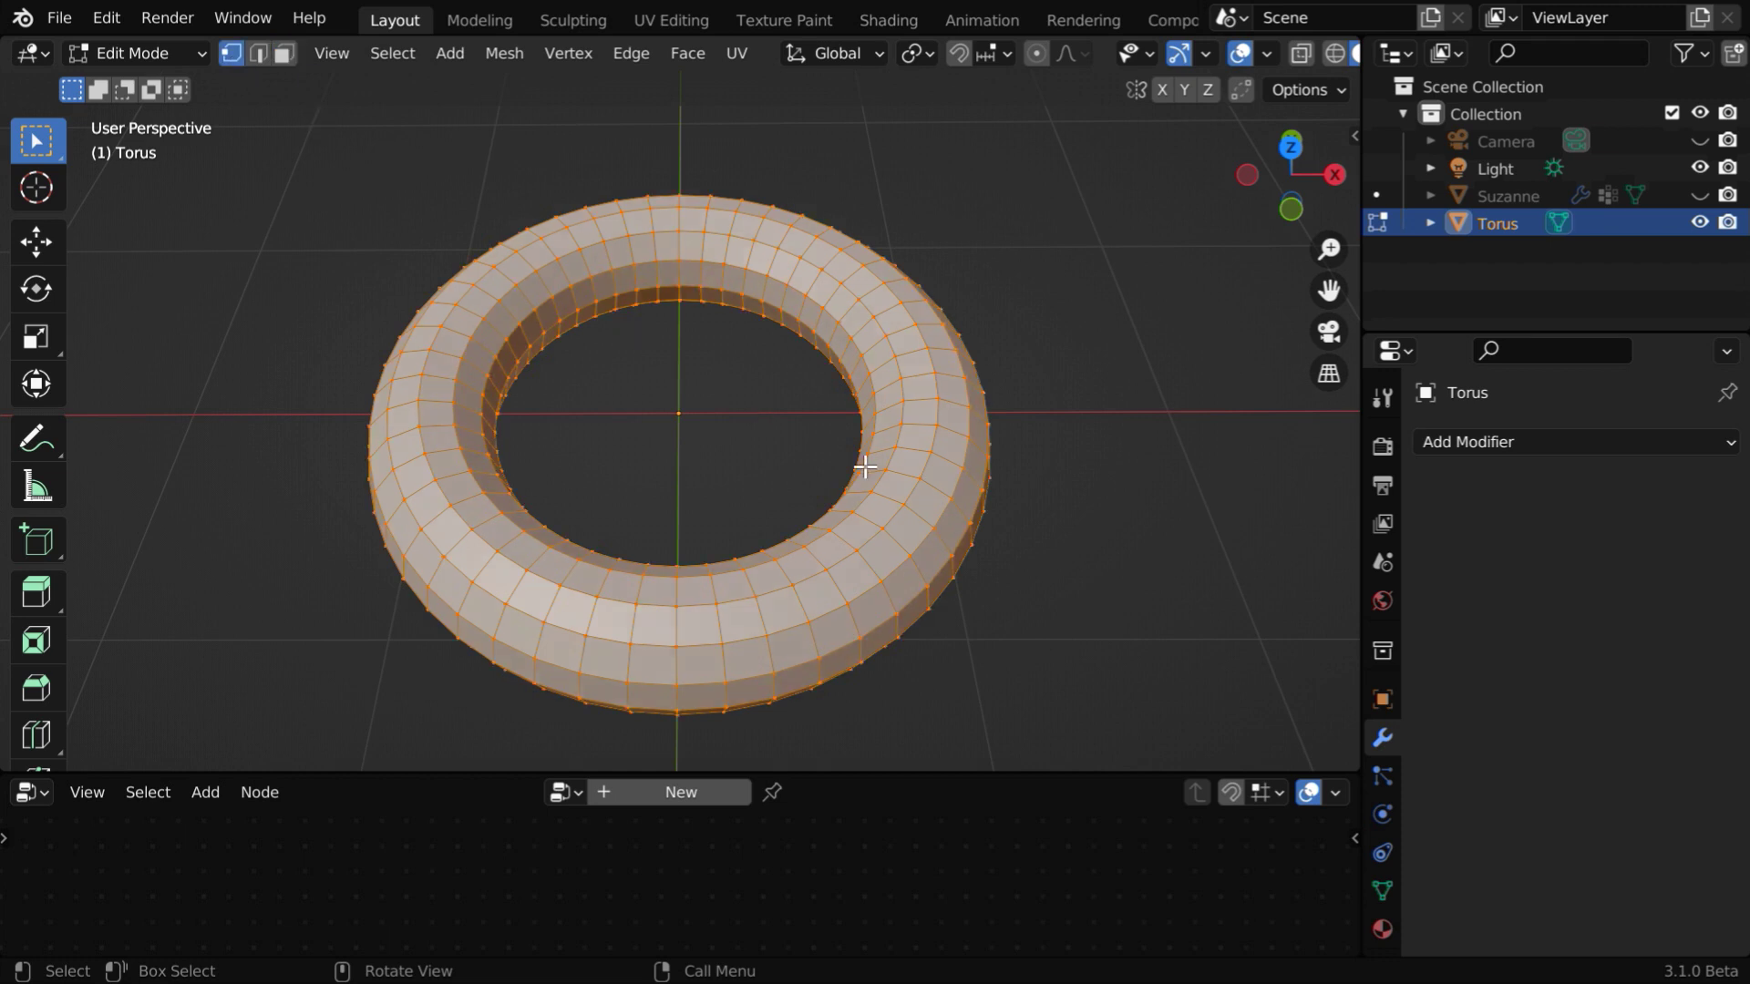
pyautogui.click(1026, 545)
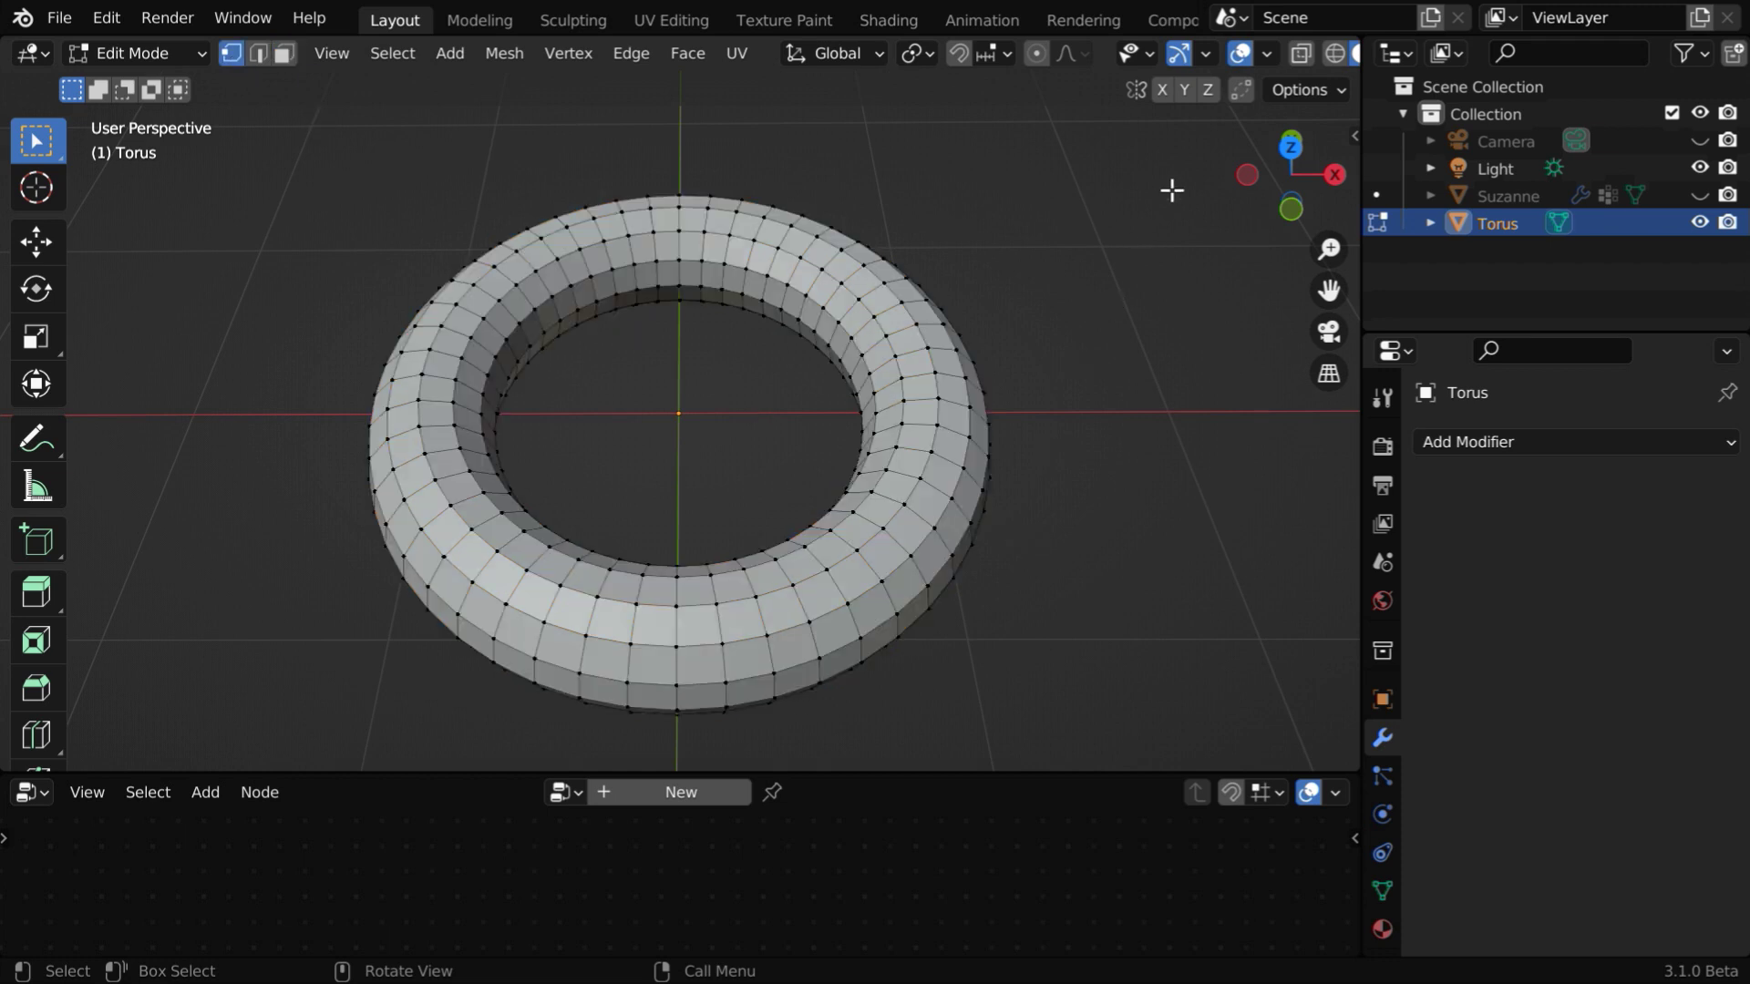
# Step: Box-select the torus's right-half vertices in X-ray and add a new vertex group
pyautogui.click(1298, 54)
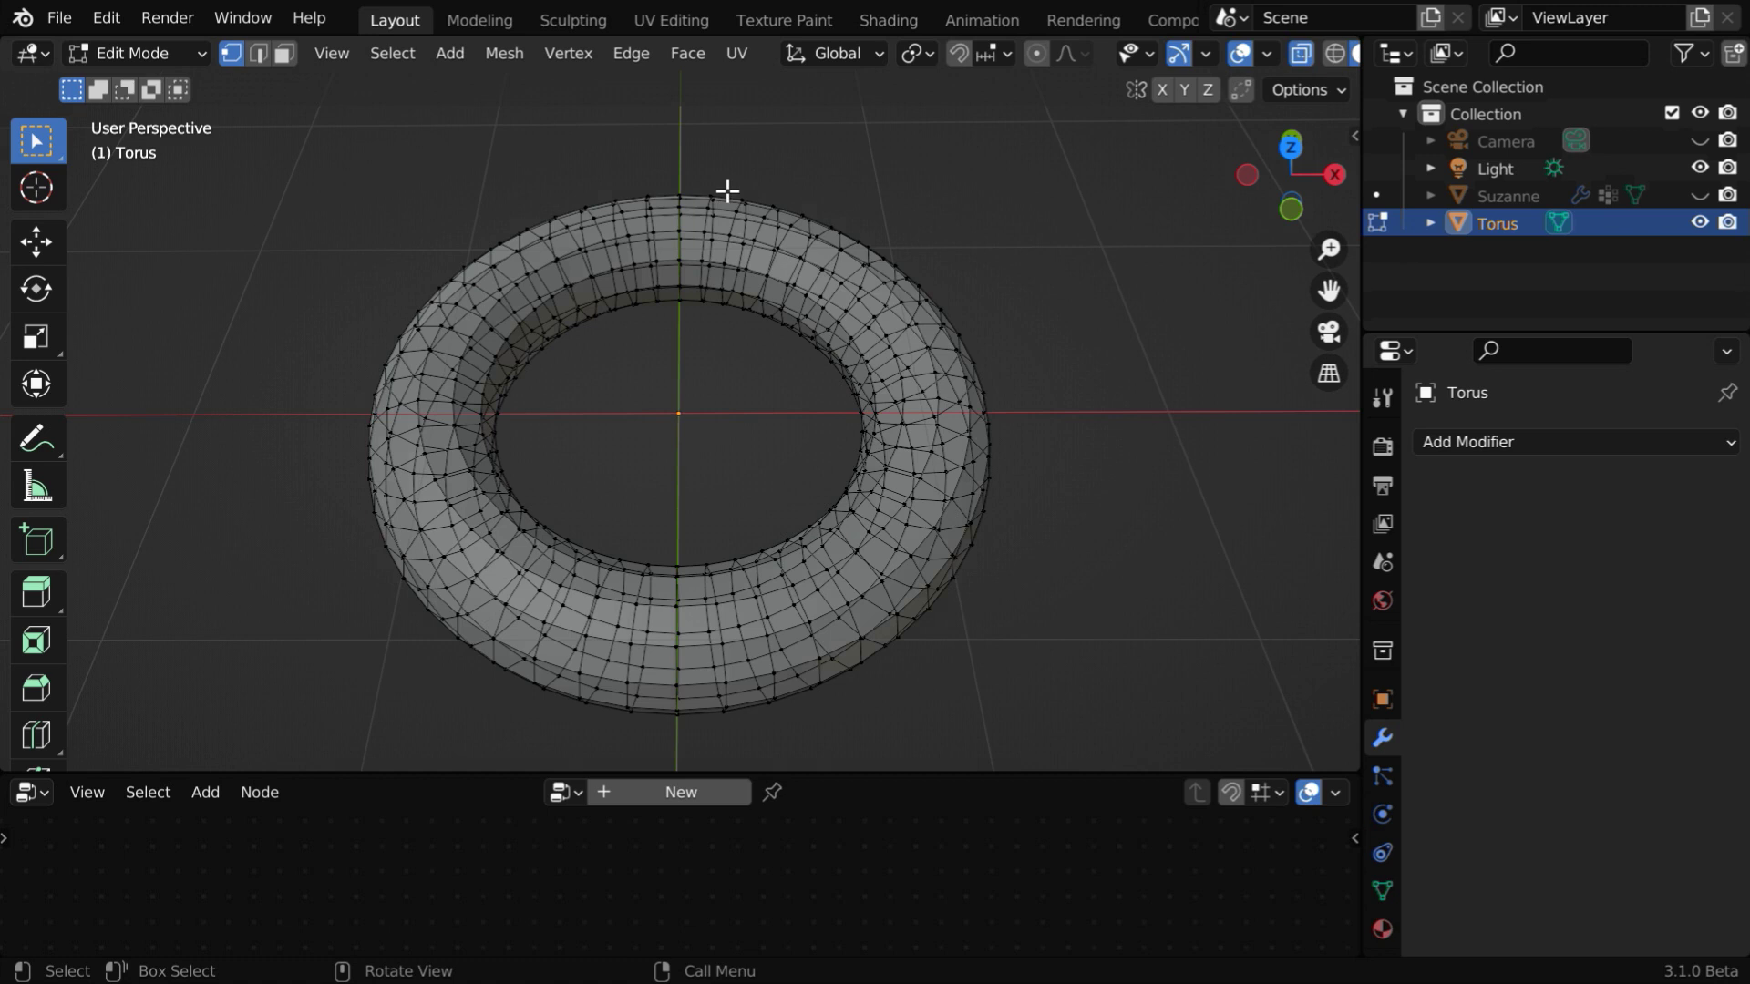
pyautogui.press('b')
pyautogui.moveTo(709, 264); pyautogui.dragTo(1025, 718)
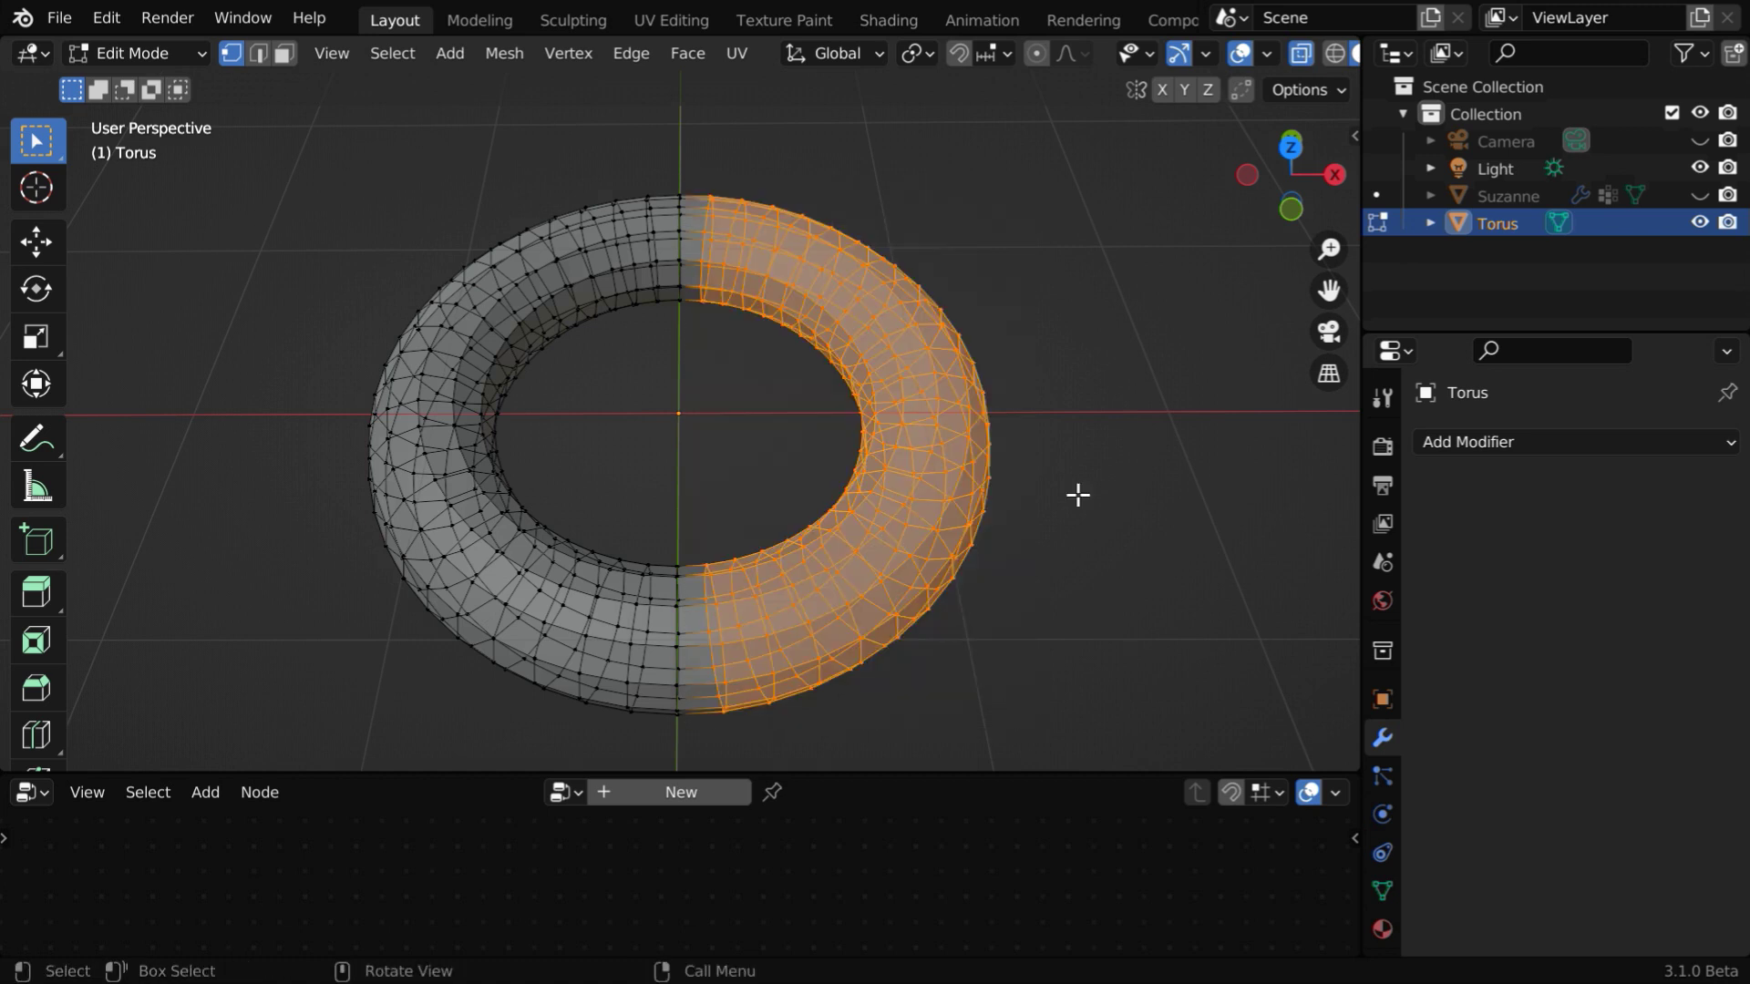
pyautogui.click(1298, 55)
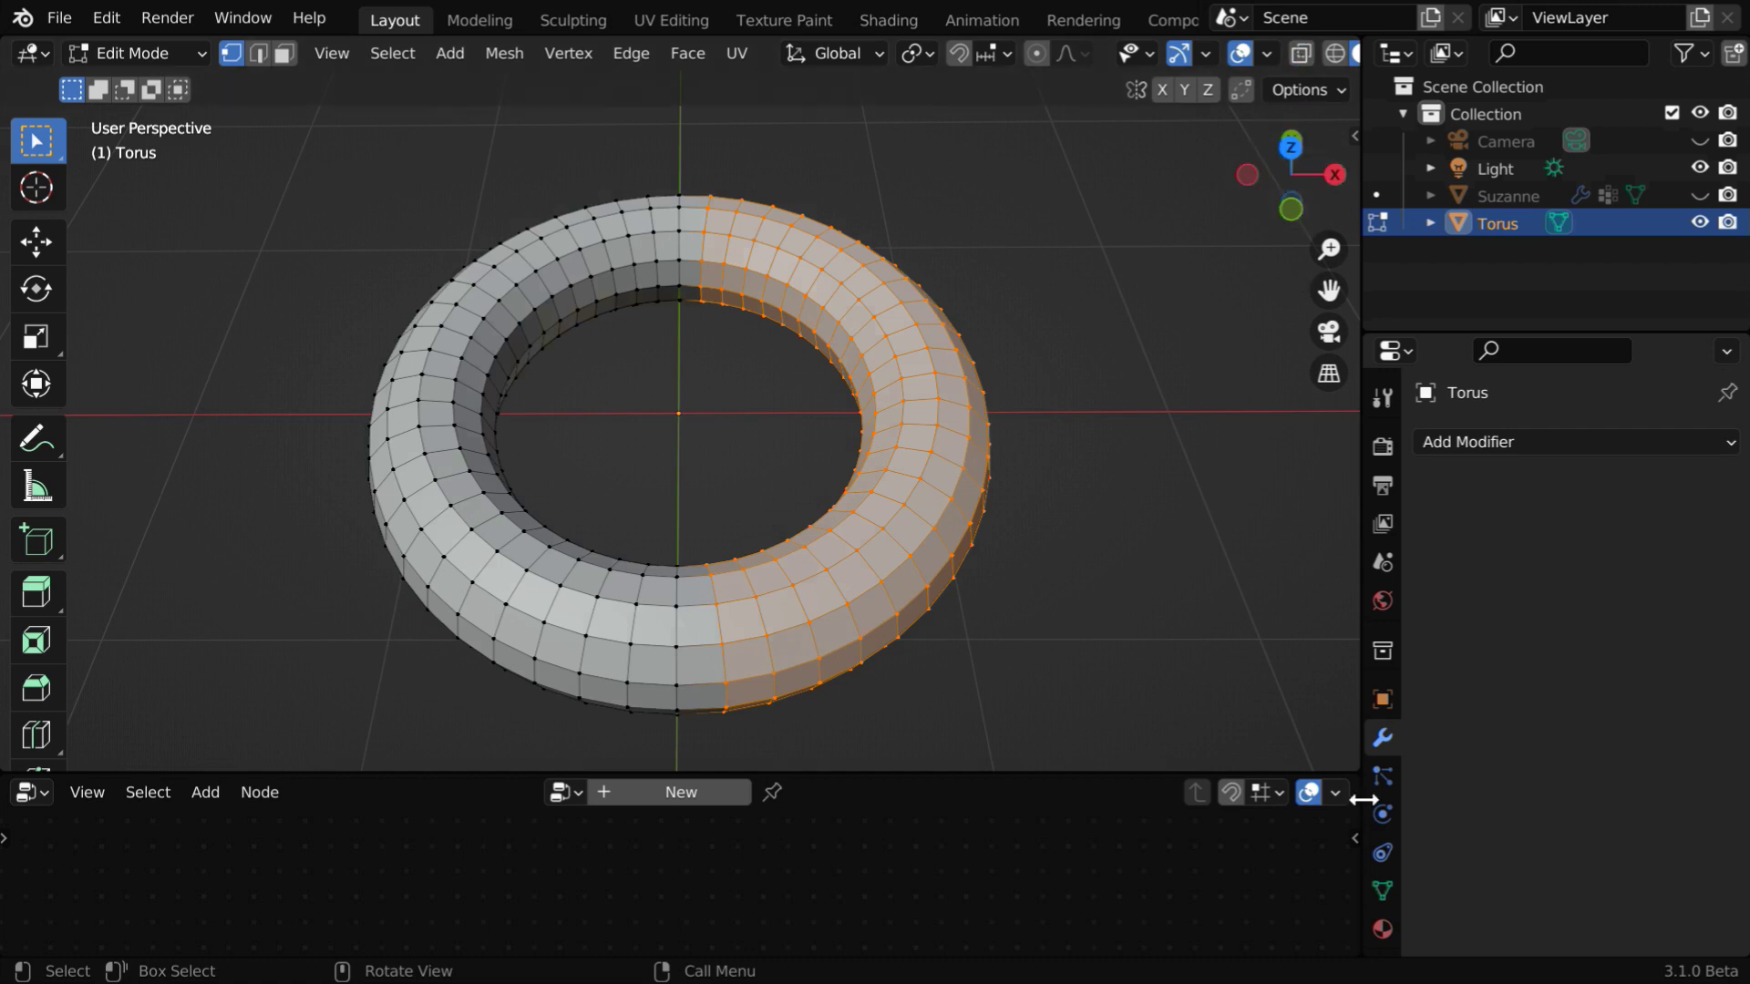
pyautogui.click(1385, 886)
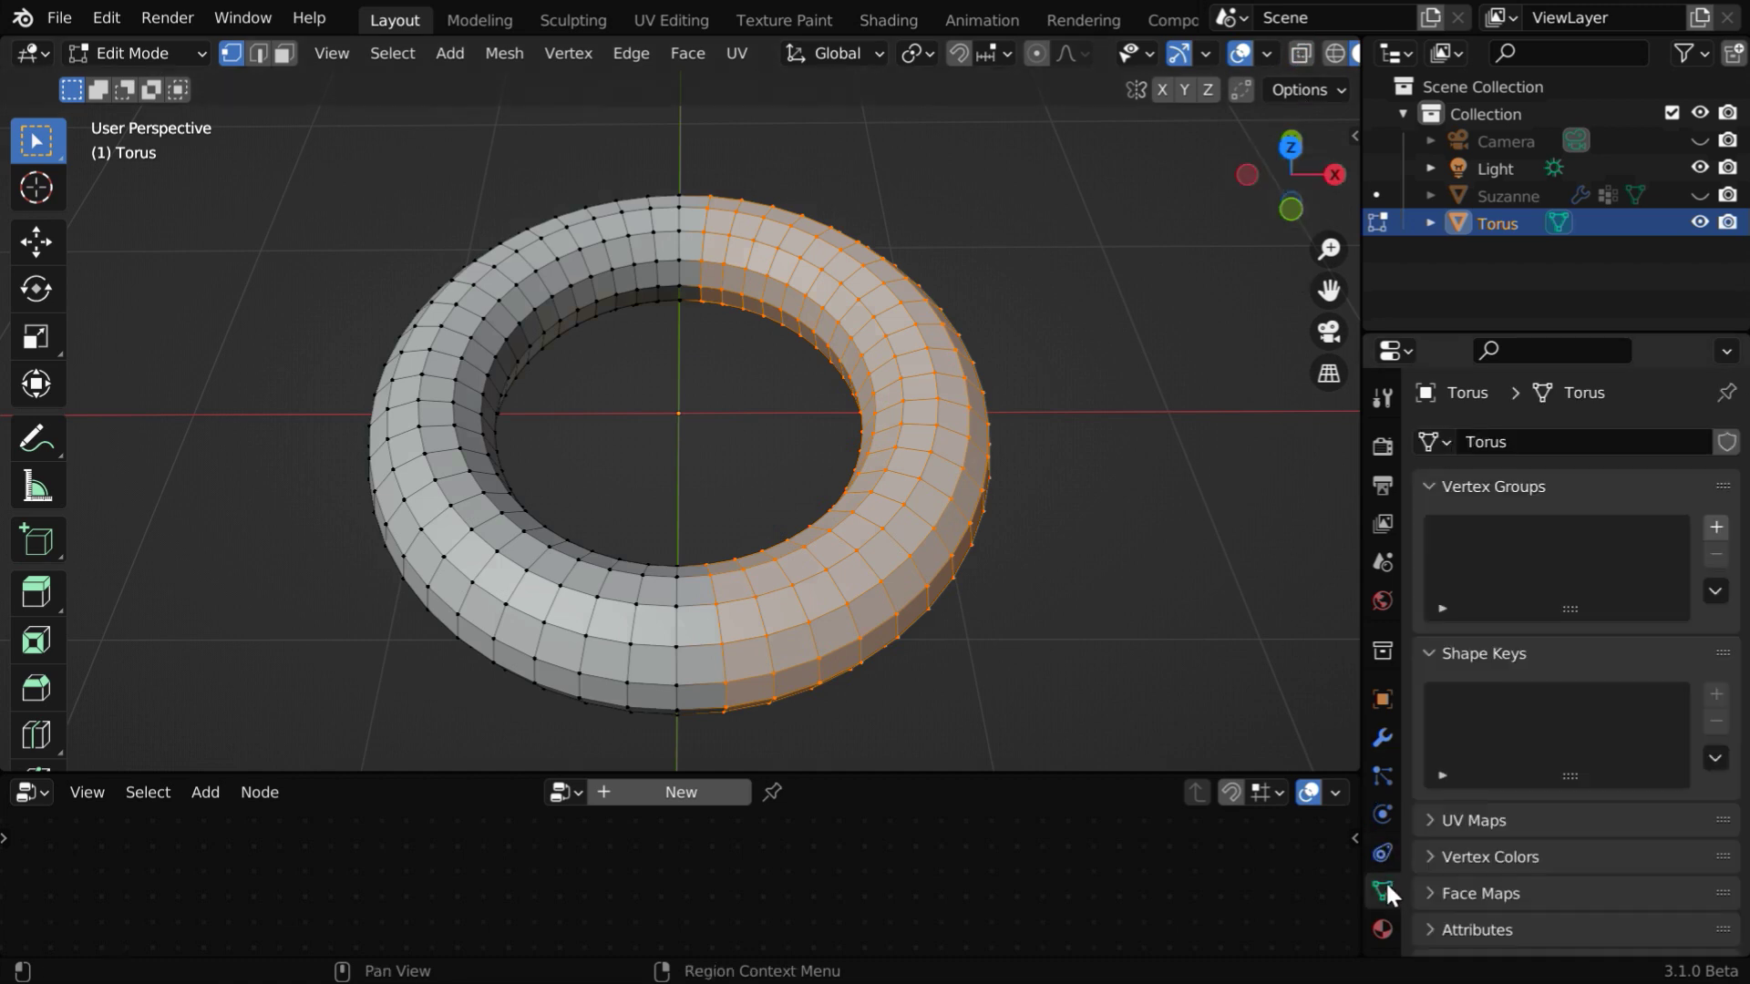
pyautogui.click(1715, 529)
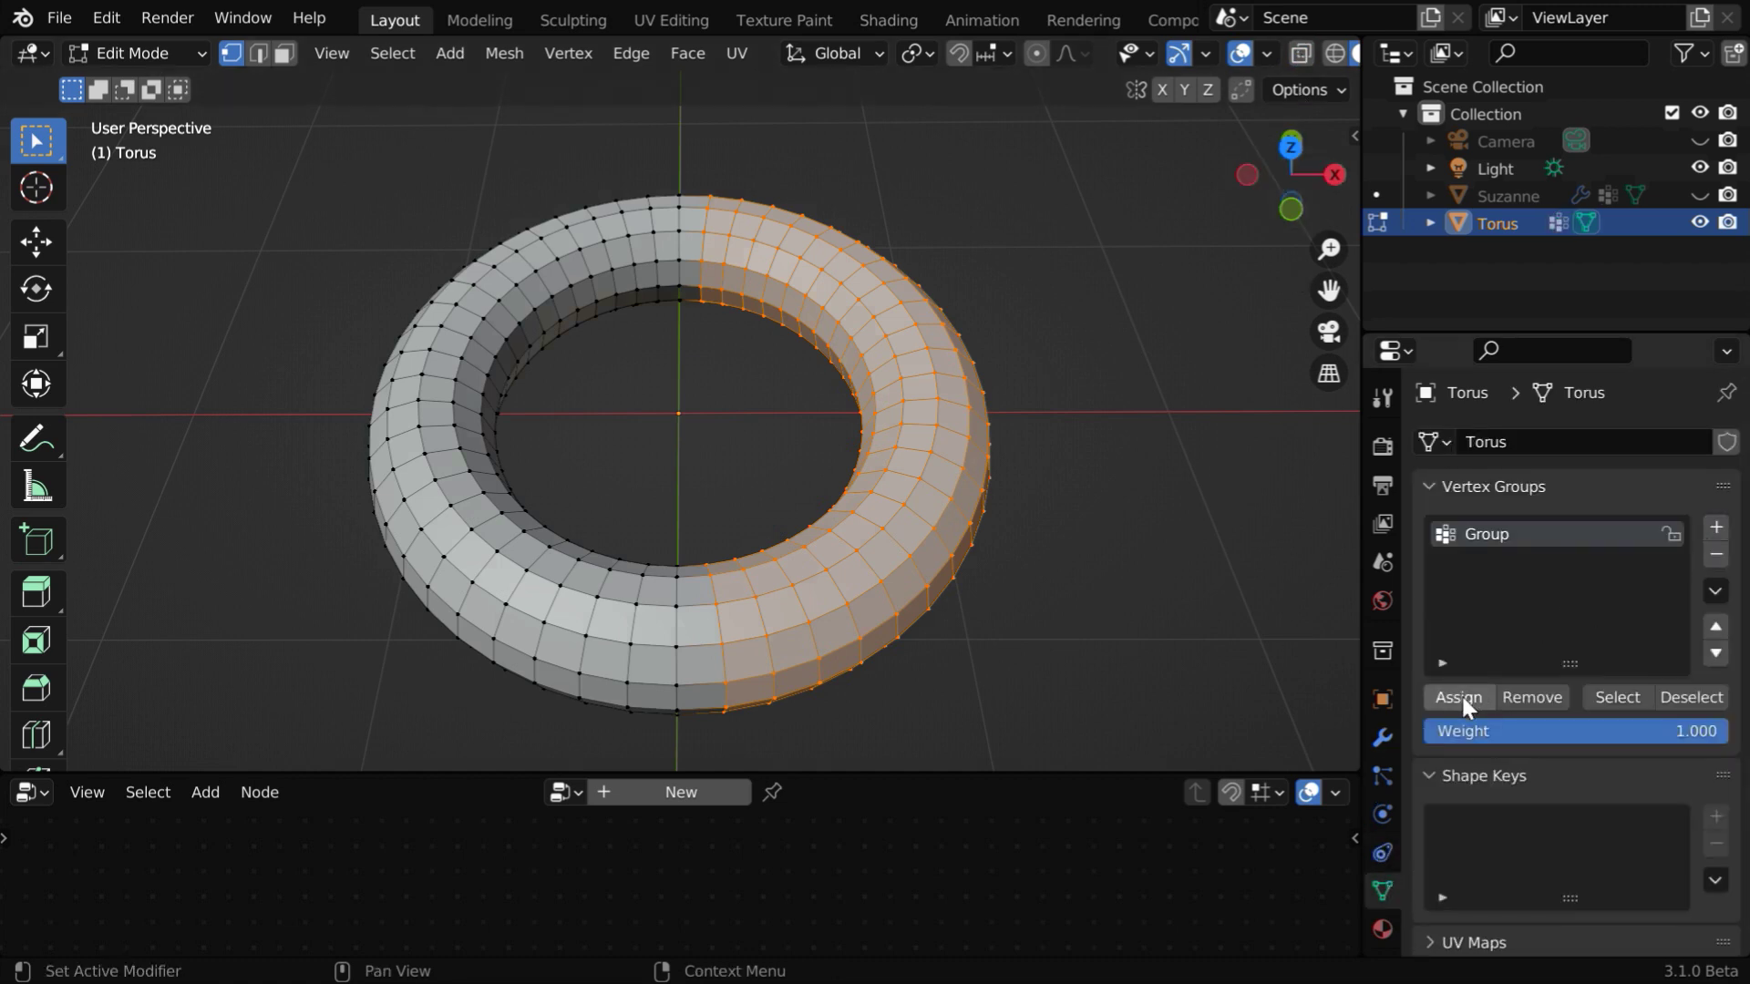
# Step: In Object Mode, give the torus a Geometry Nodes modifier using SubD Selection, Vertex Group as attribute
pyautogui.click(170, 52)
pyautogui.click(178, 88)
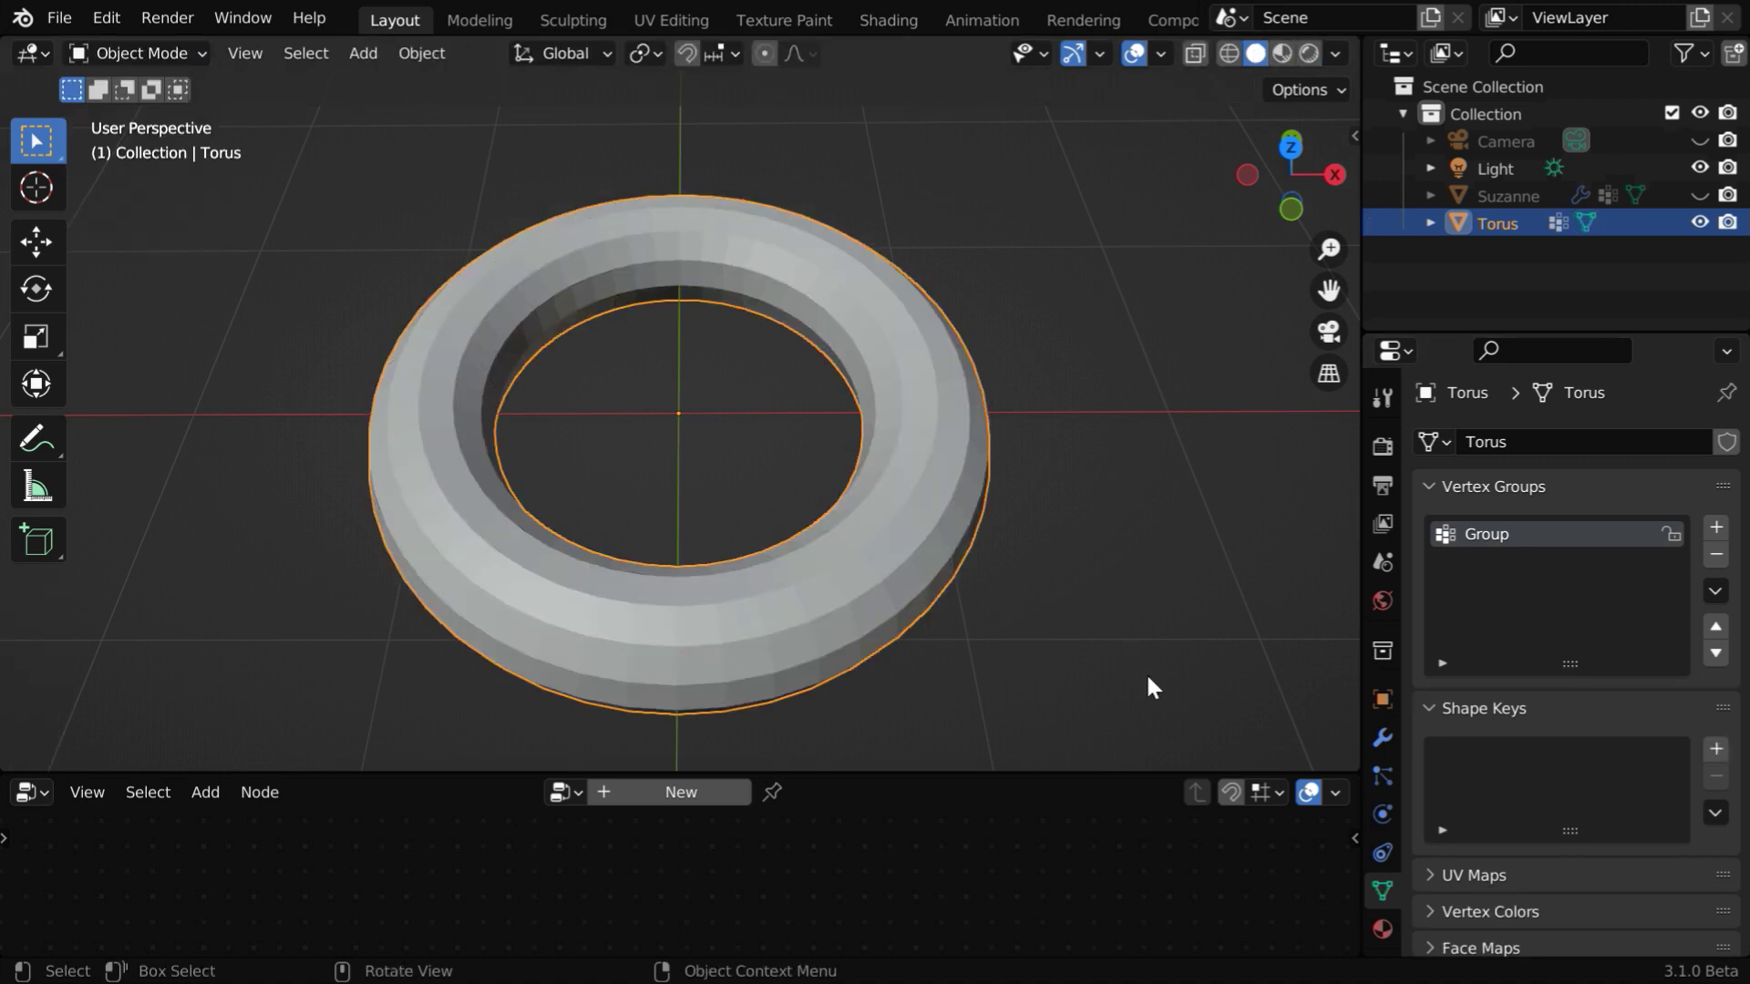
pyautogui.click(1382, 734)
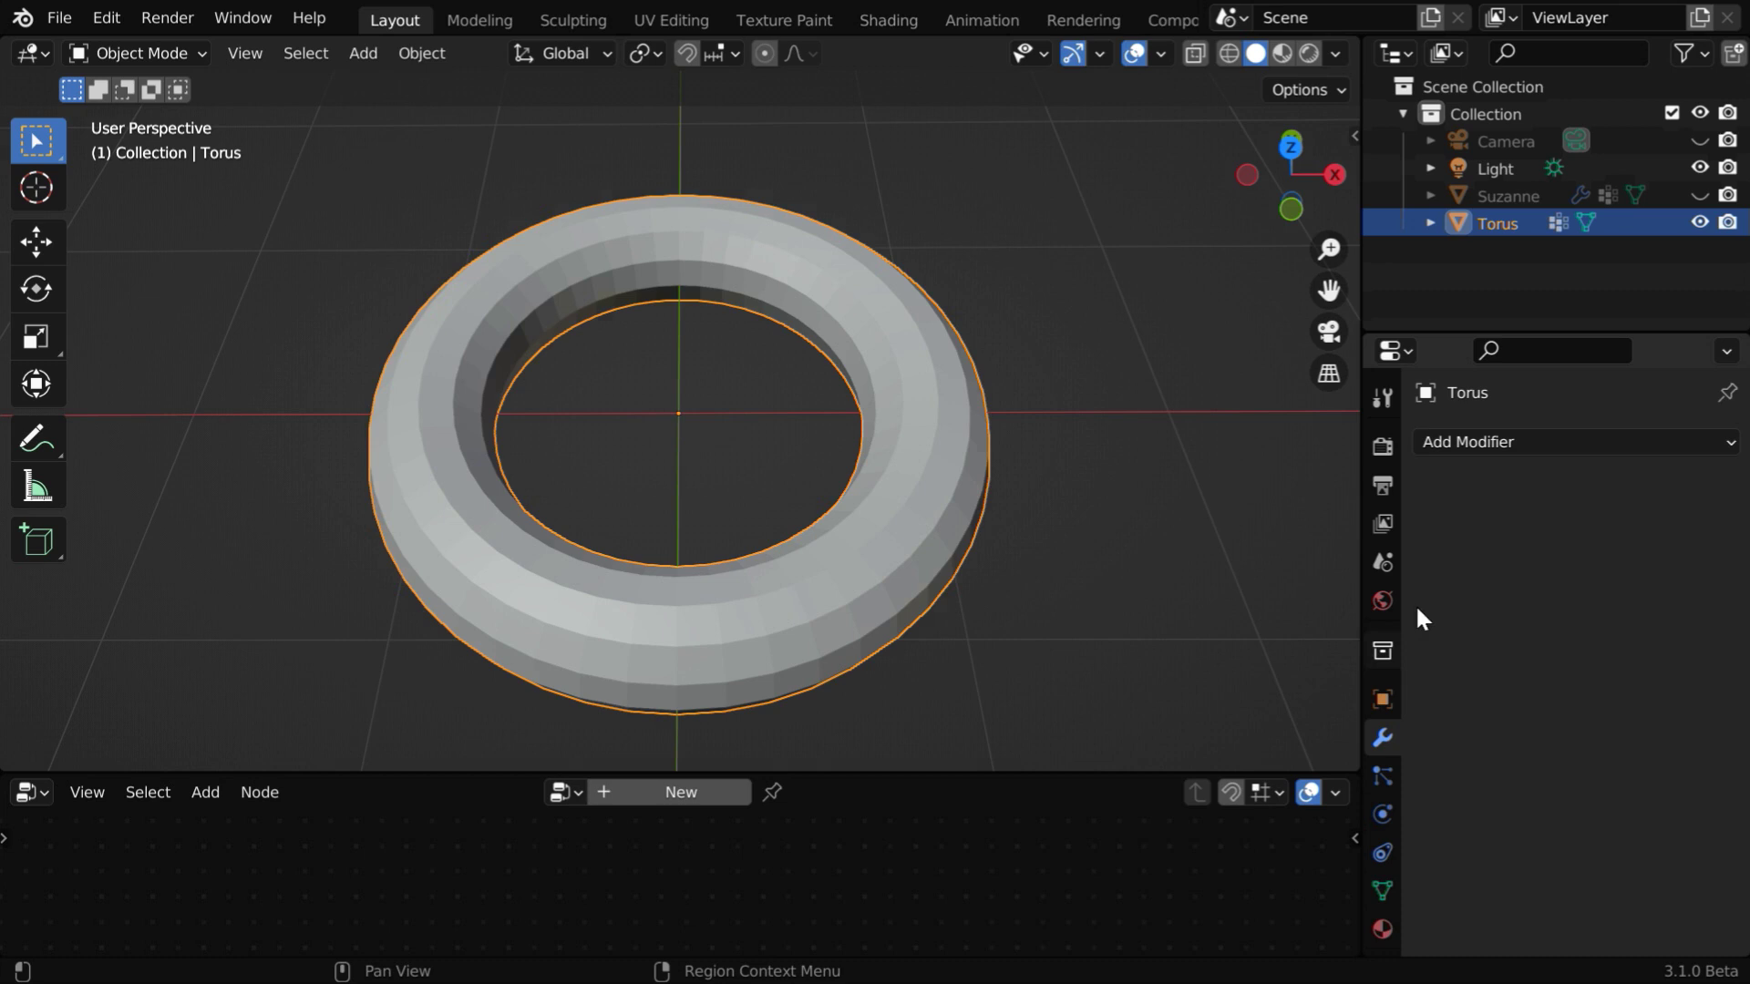
pyautogui.click(1465, 444)
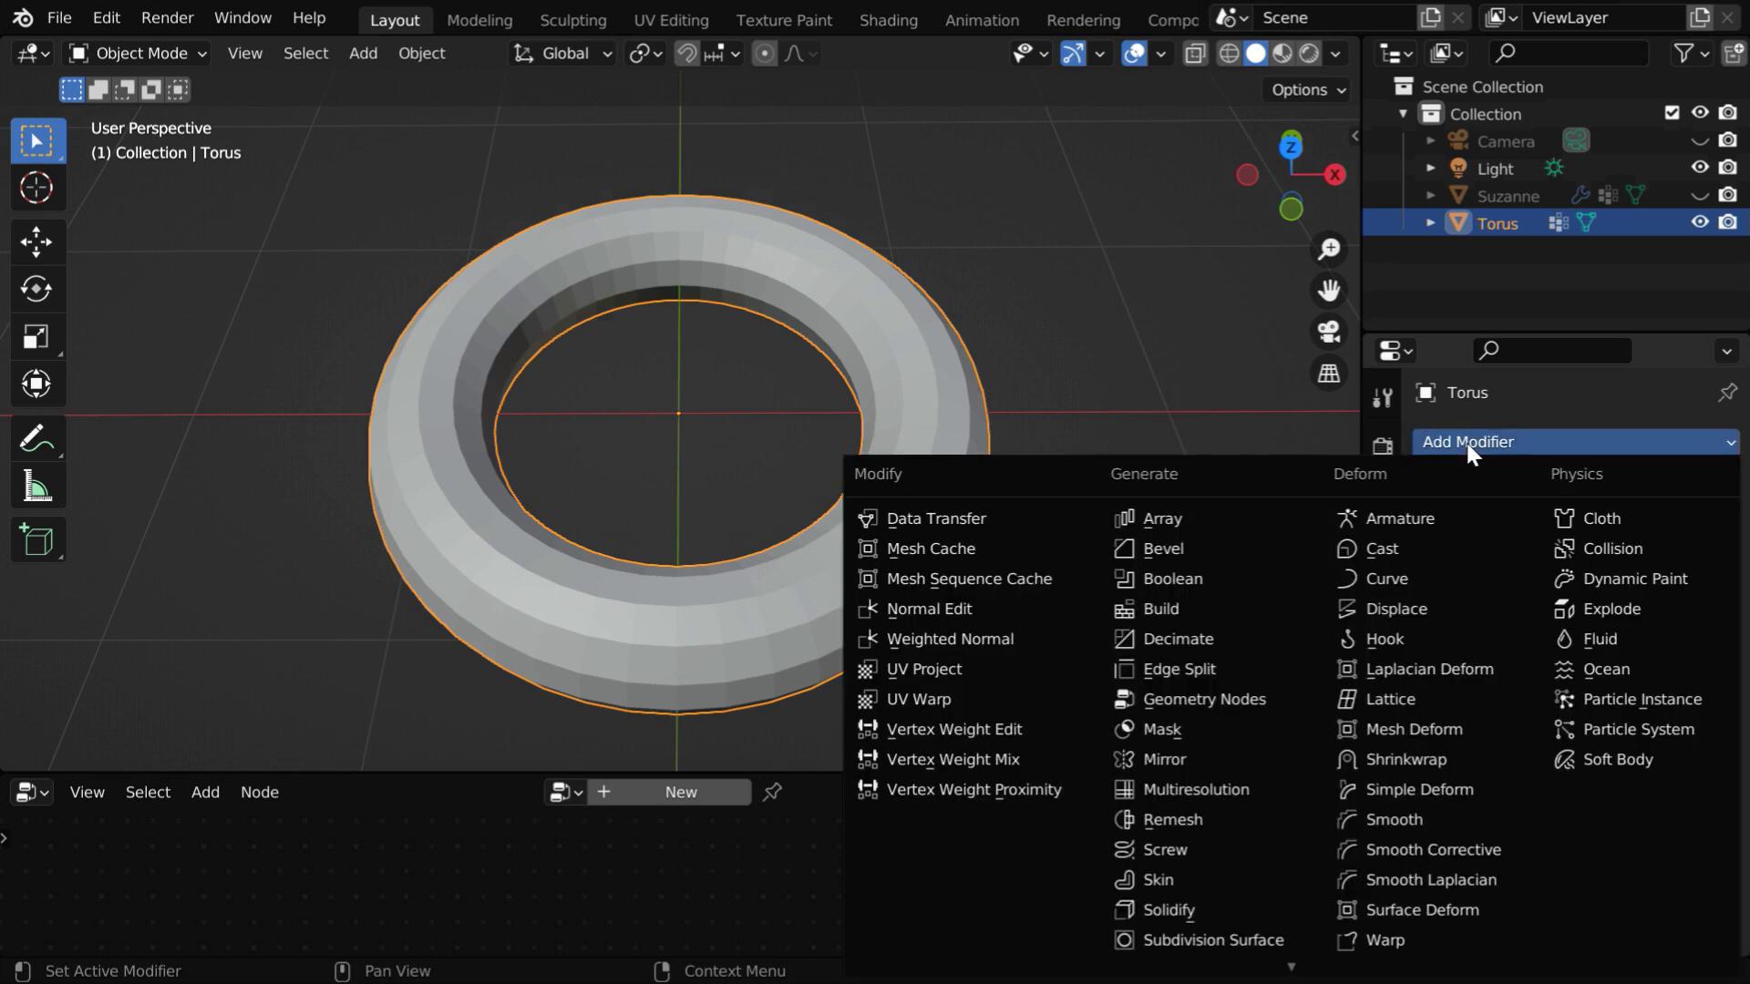
pyautogui.click(1230, 699)
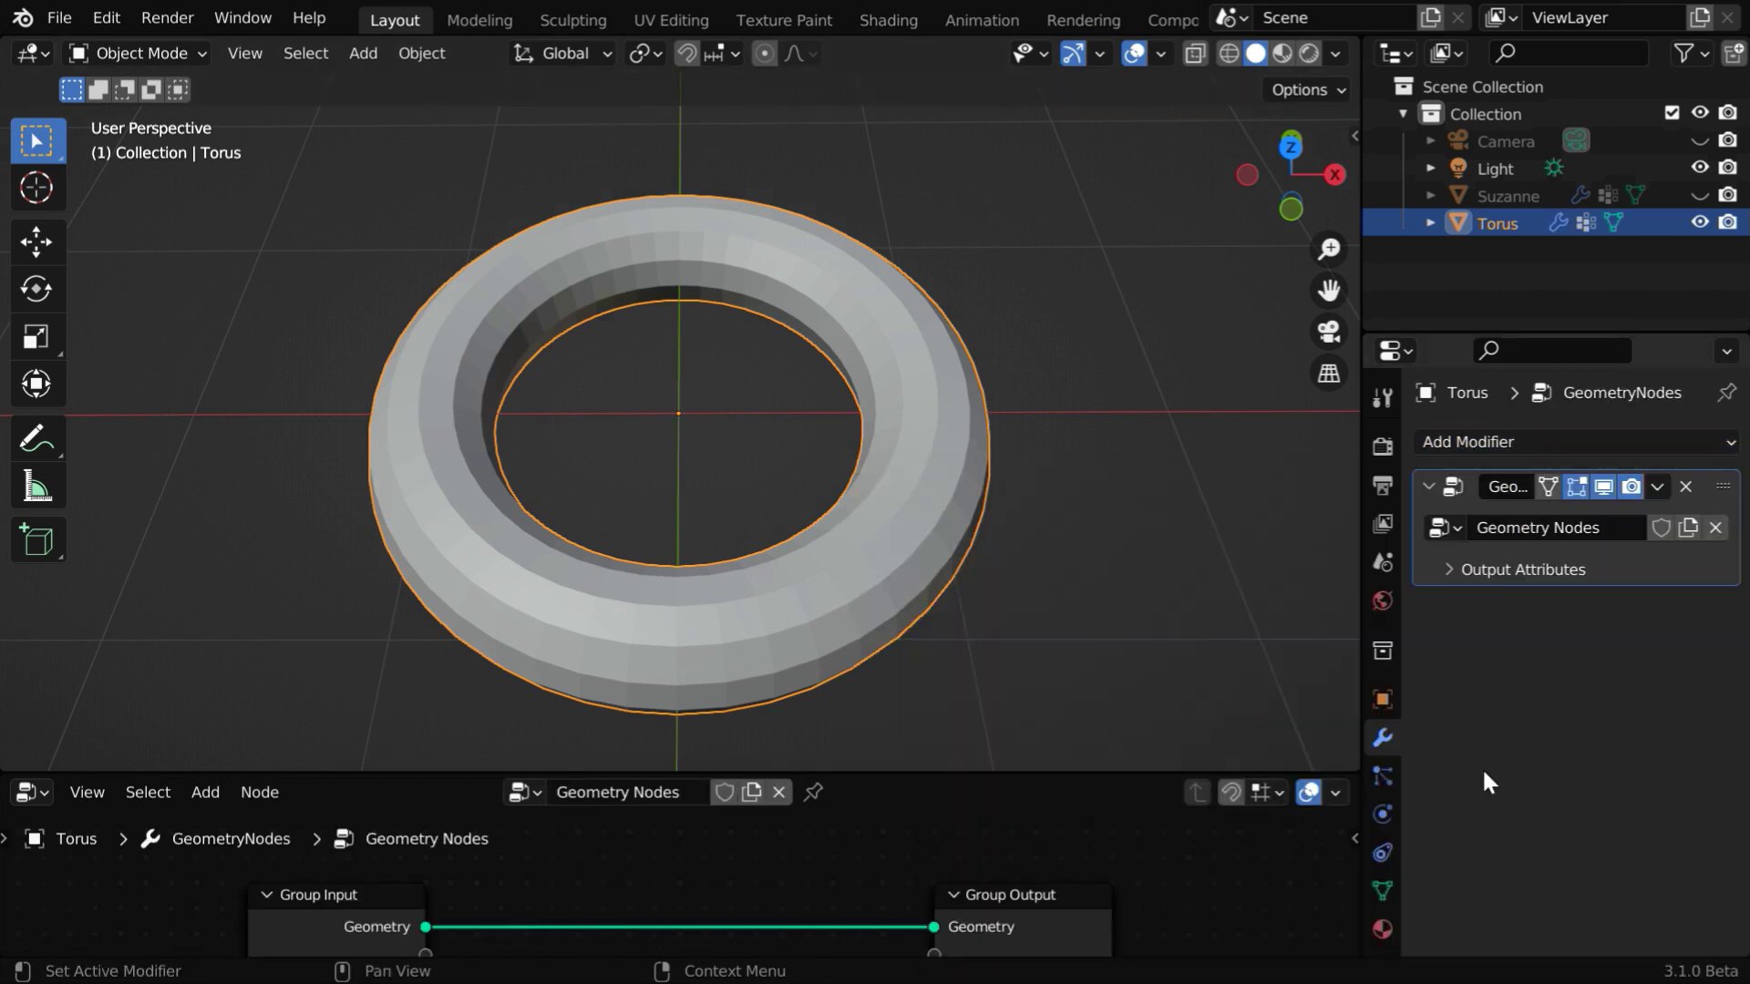
pyautogui.click(1454, 534)
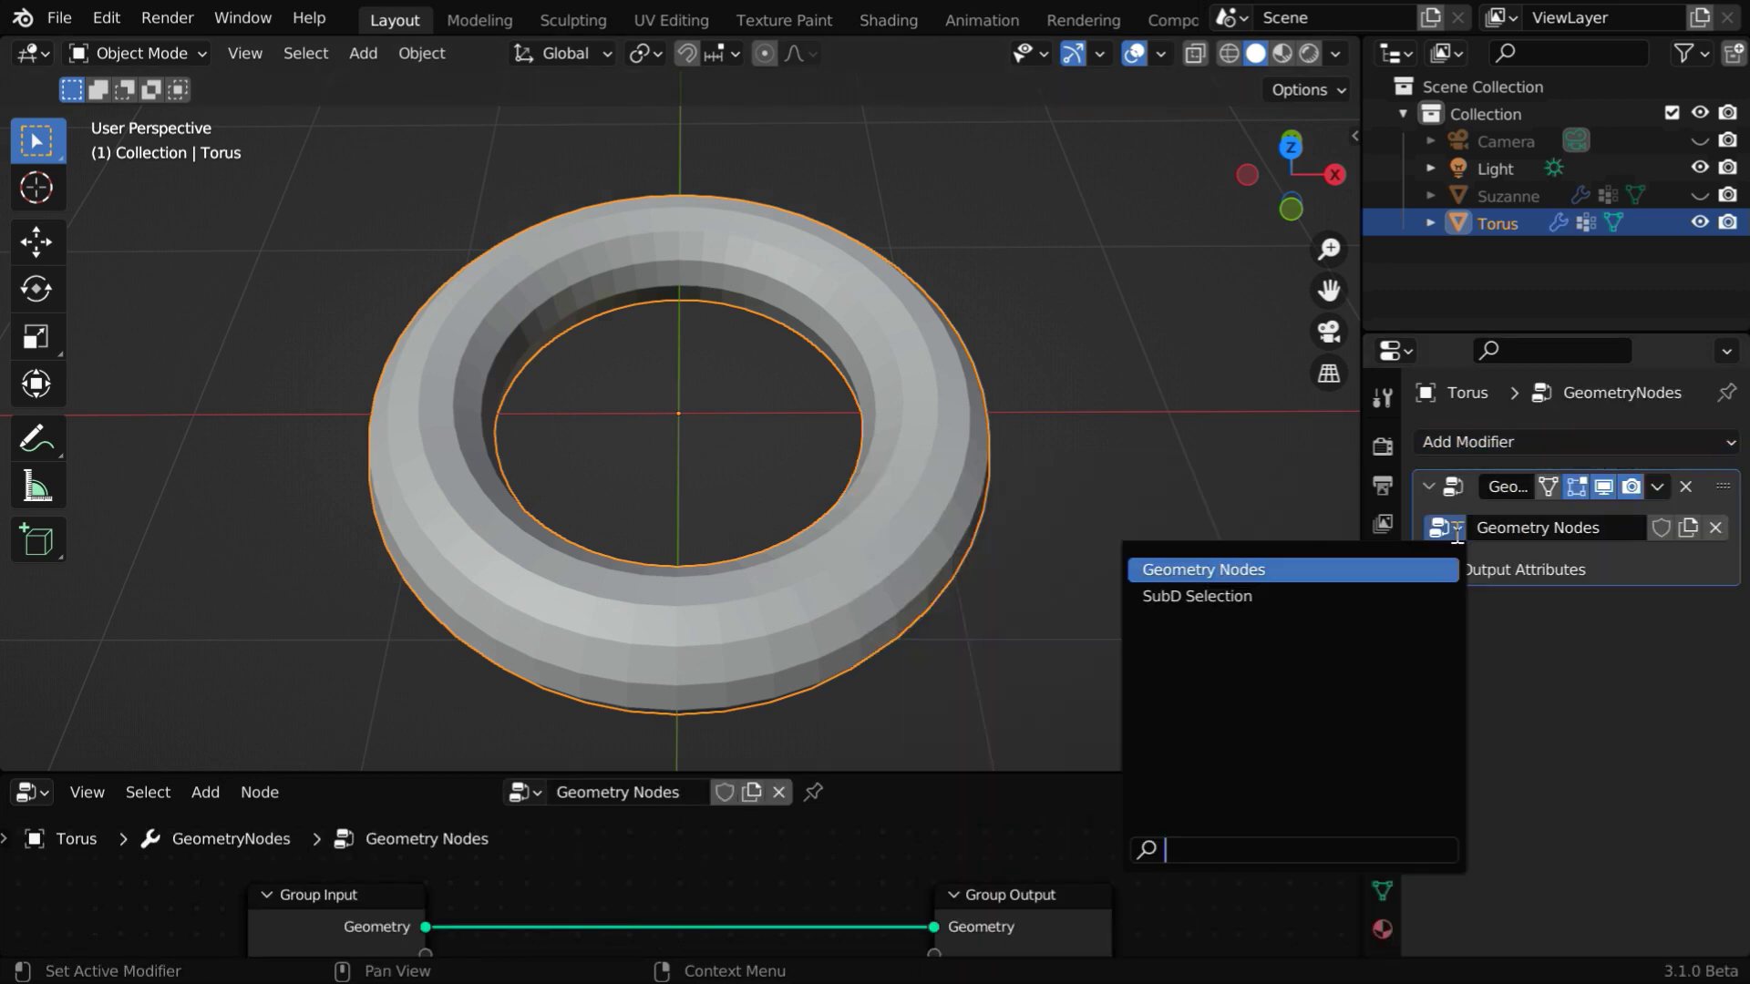
pyautogui.click(1288, 596)
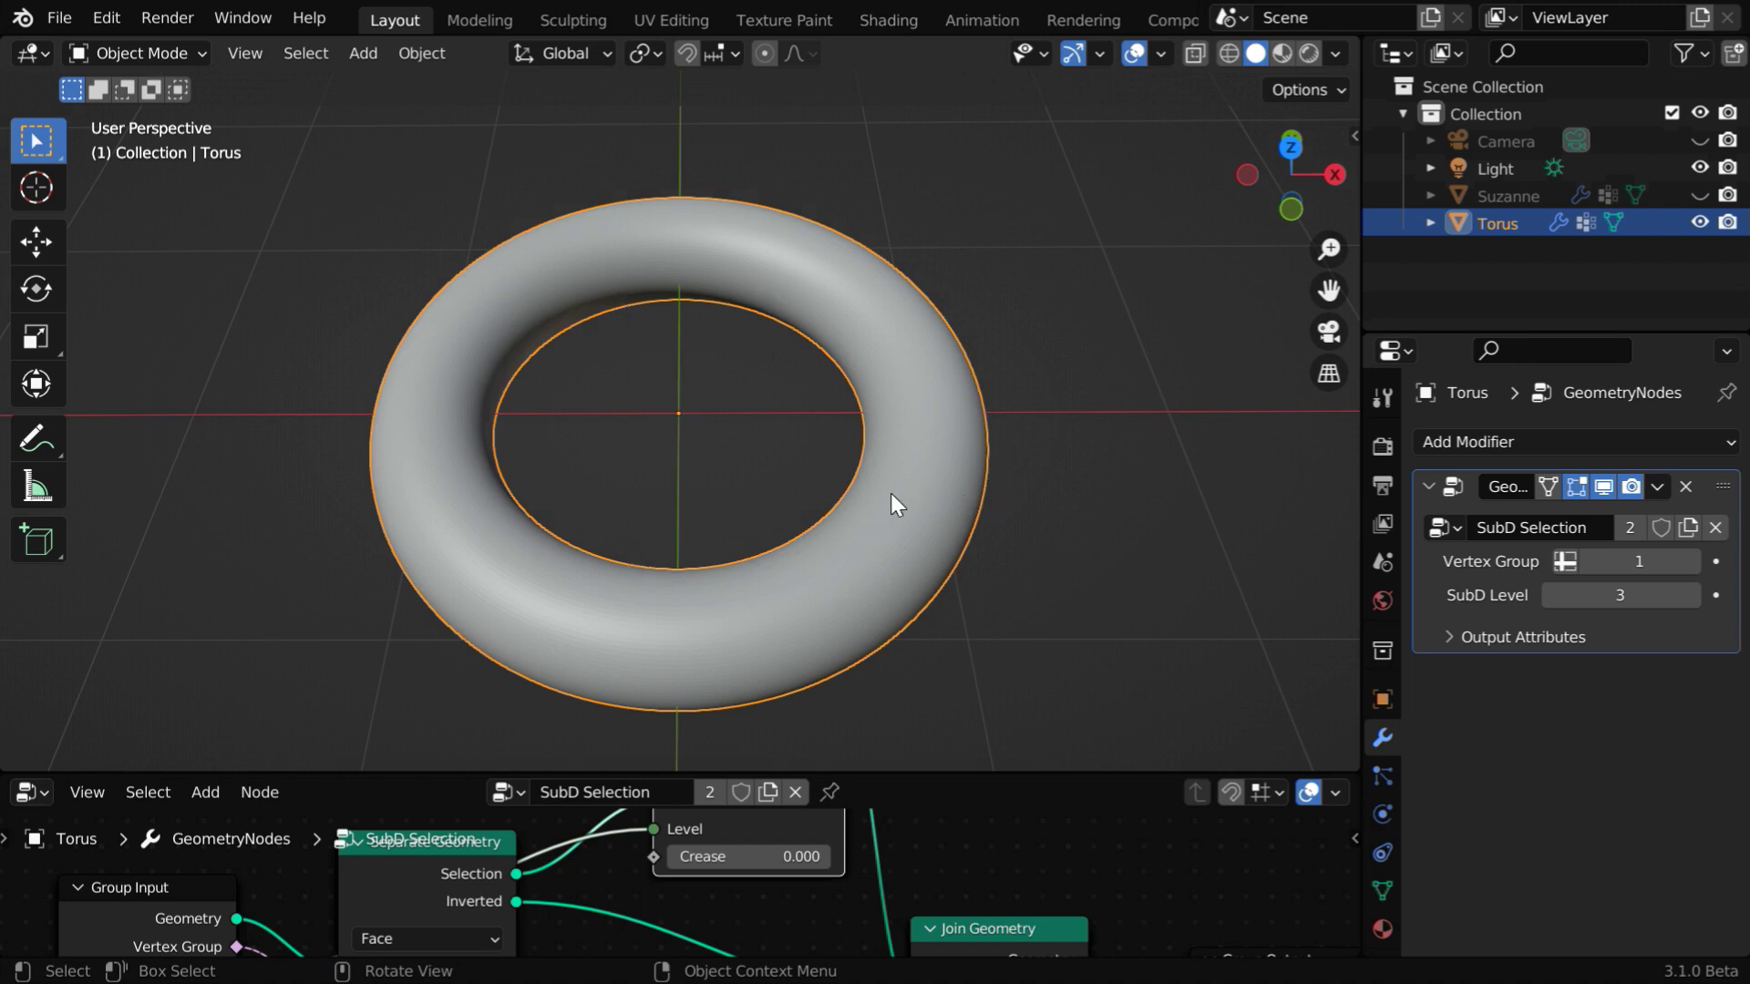
pyautogui.click(1566, 565)
# Step: Drive the Vertex Group input from the Group attribute, inspect the half-smoothed torus, then hide it
pyautogui.click(1617, 560)
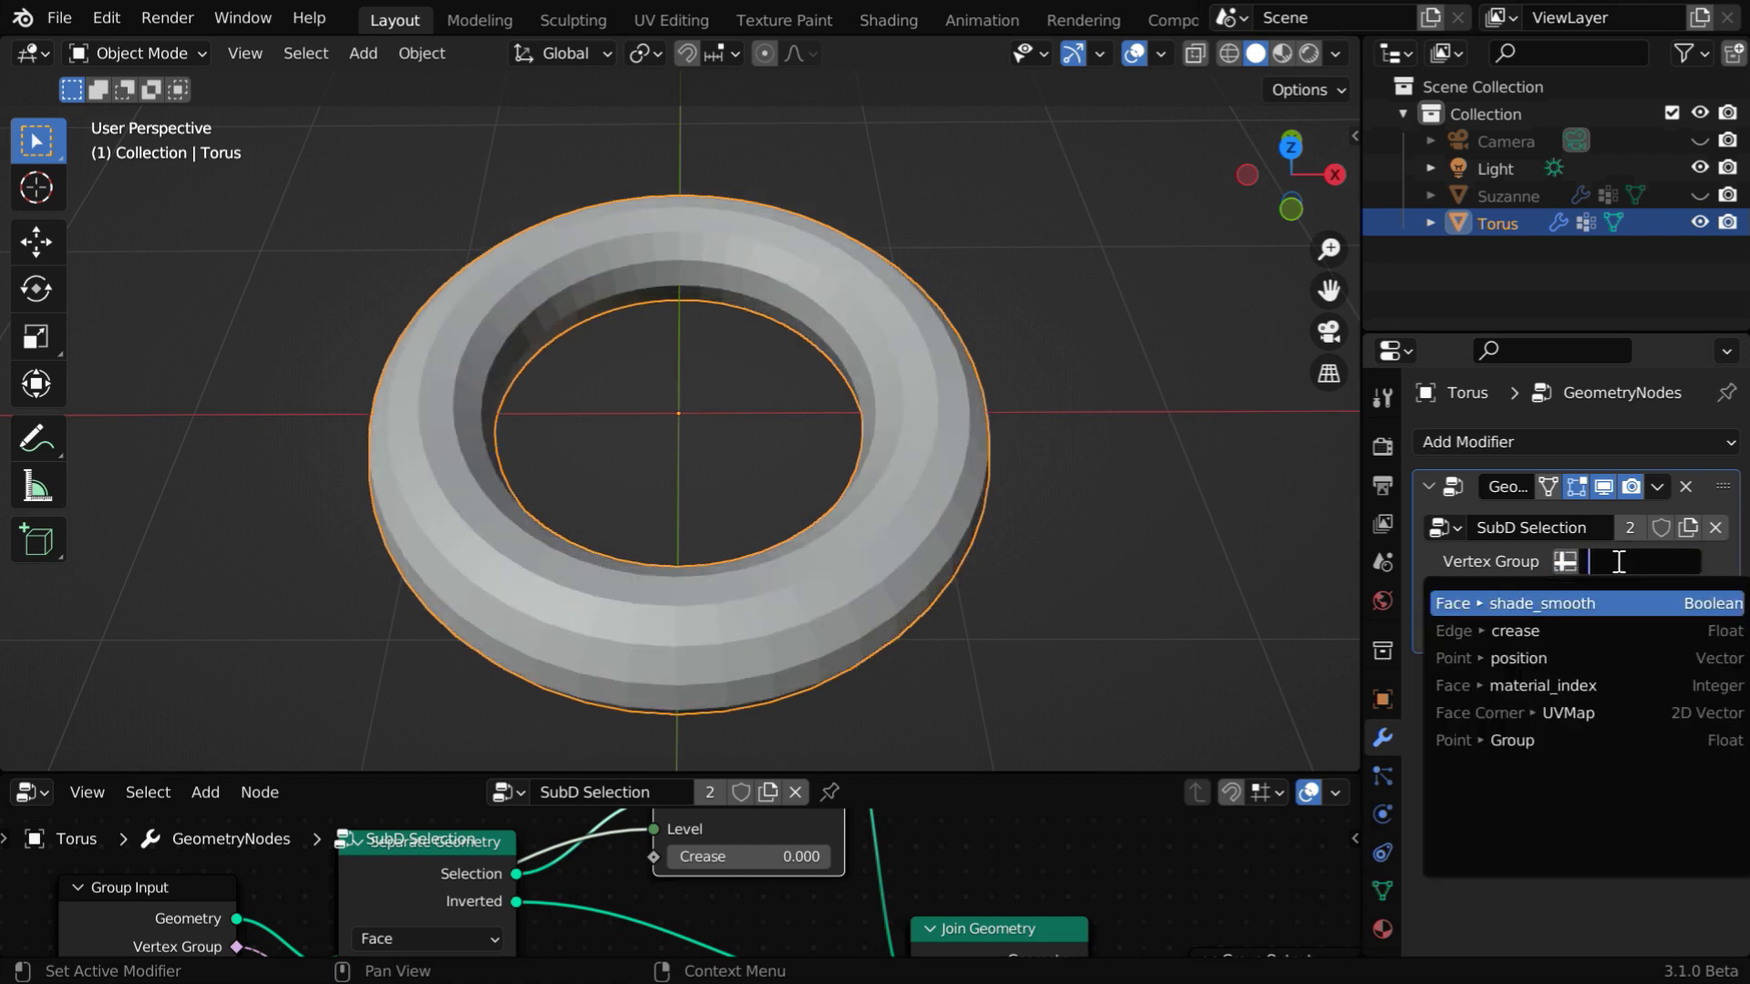
pyautogui.click(1557, 738)
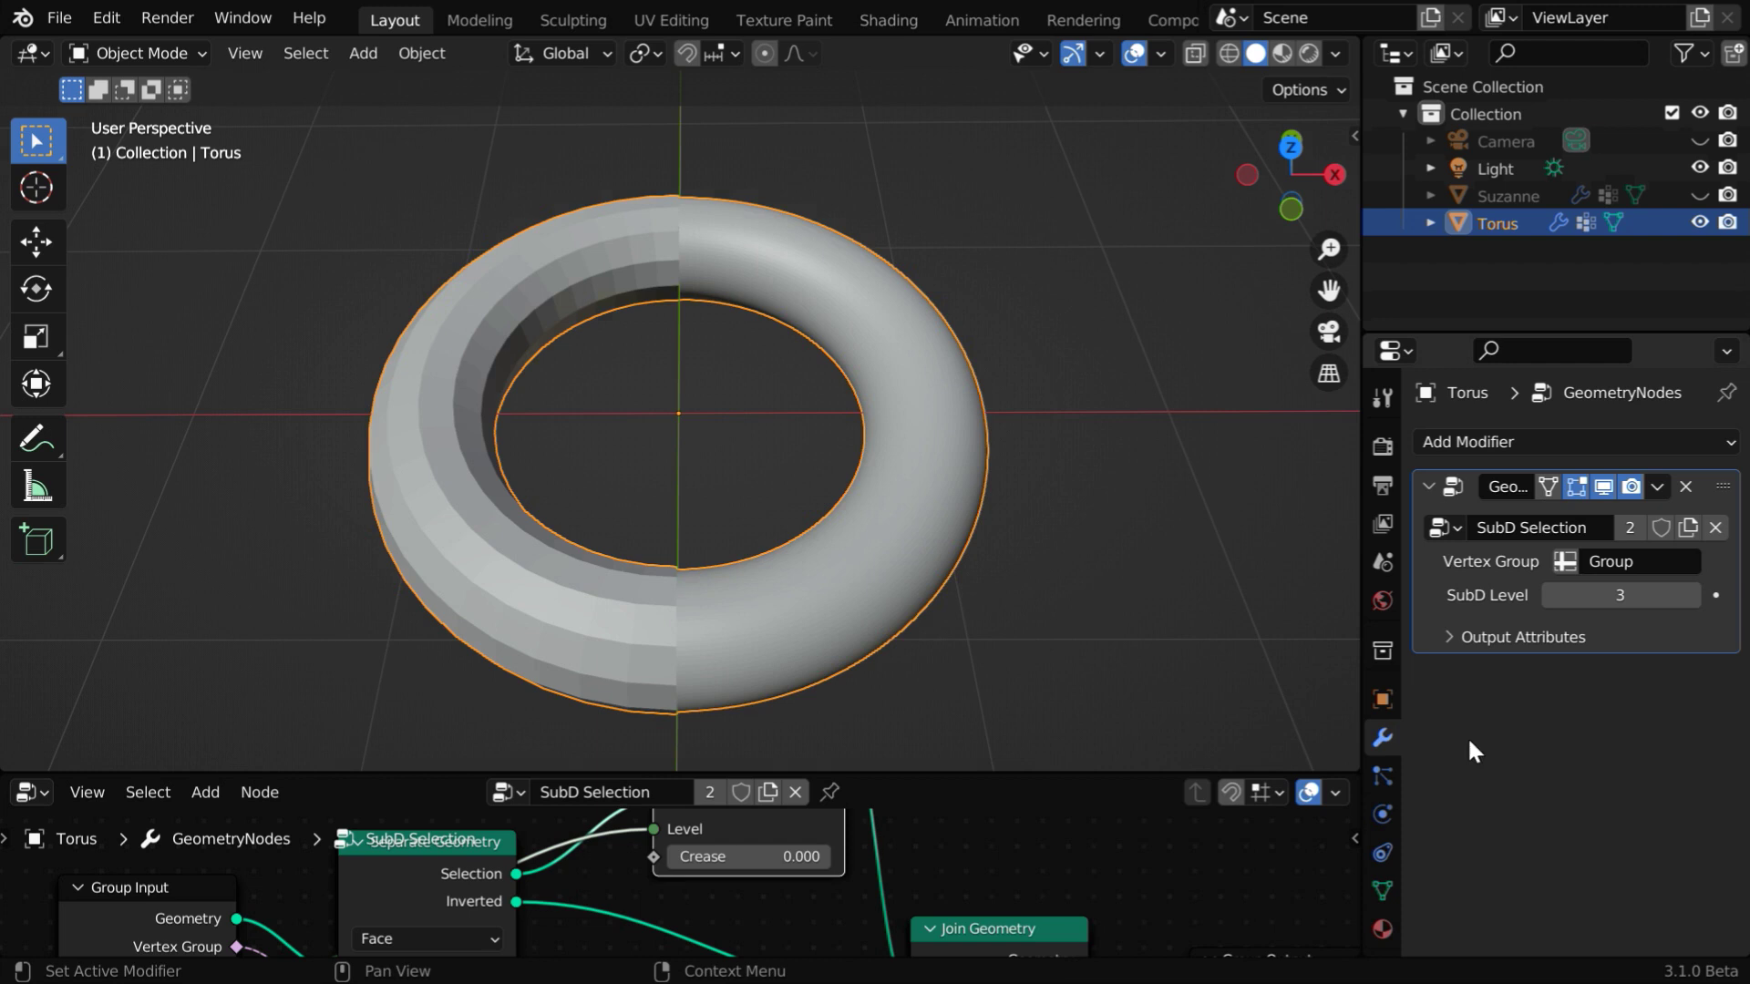
pyautogui.moveTo(909, 629); pyautogui.dragTo(837, 600, button='middle')
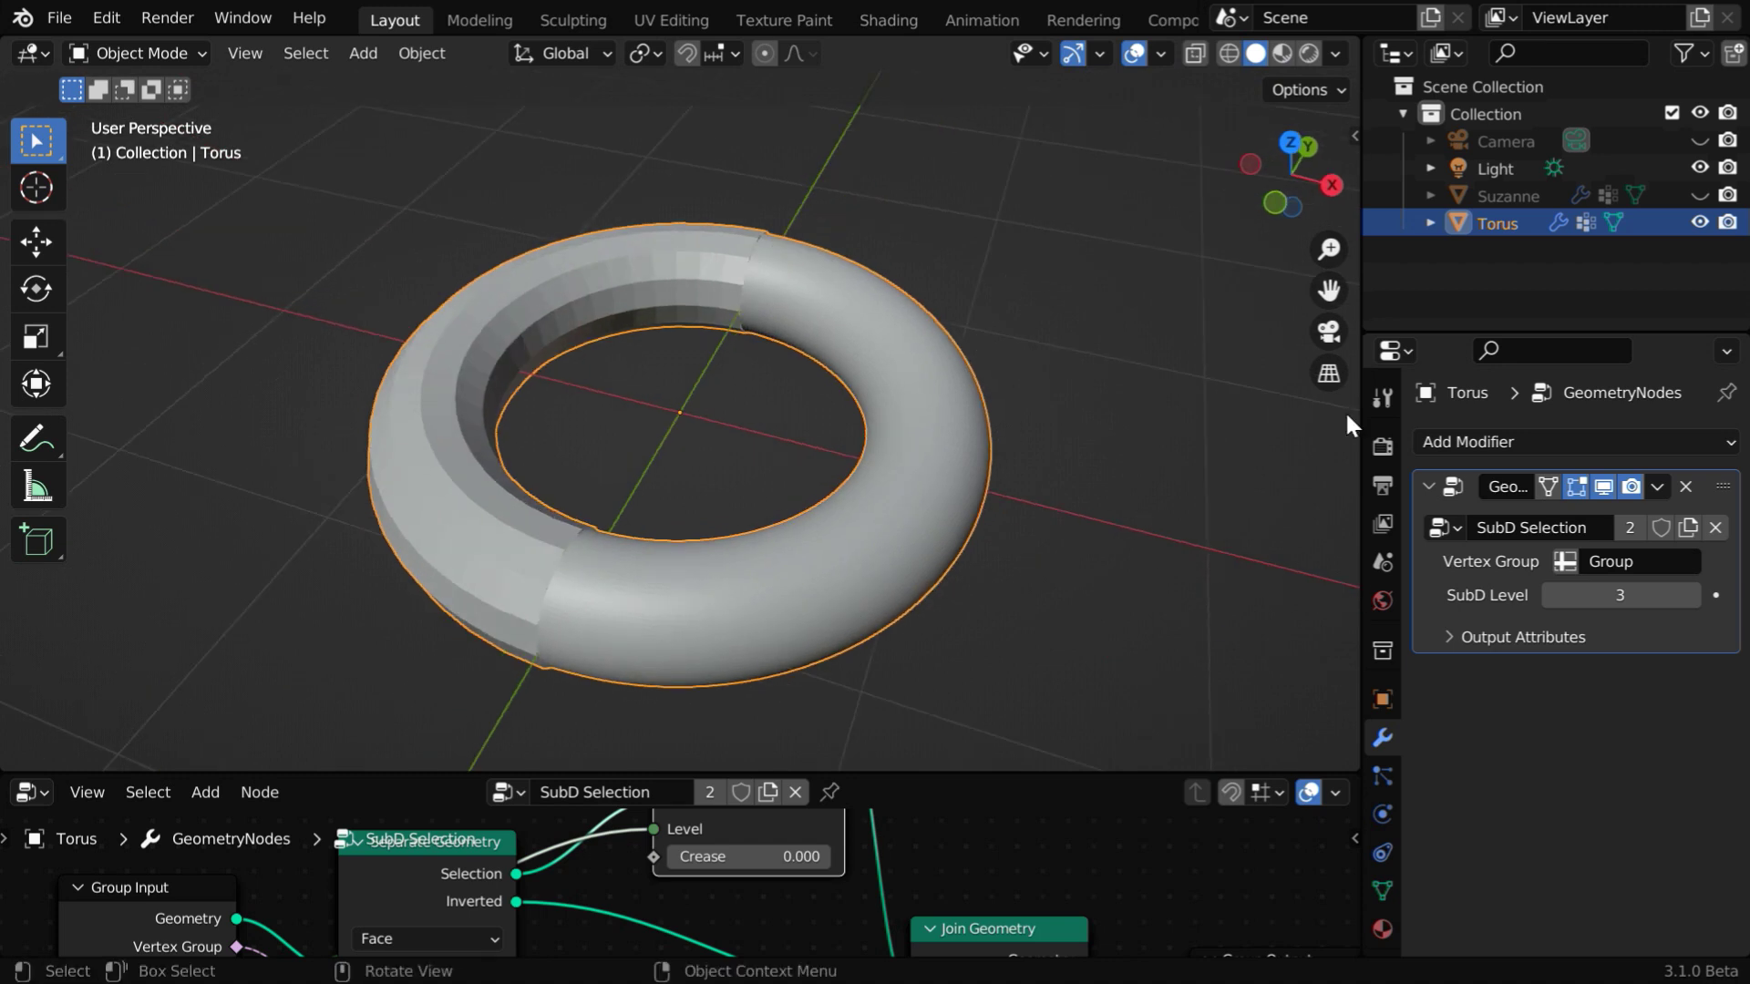
pyautogui.click(1697, 222)
# Step: Unhide and select Suzanne, then enlarge the node editor to show her whole SubD Selection tree
pyautogui.click(1700, 195)
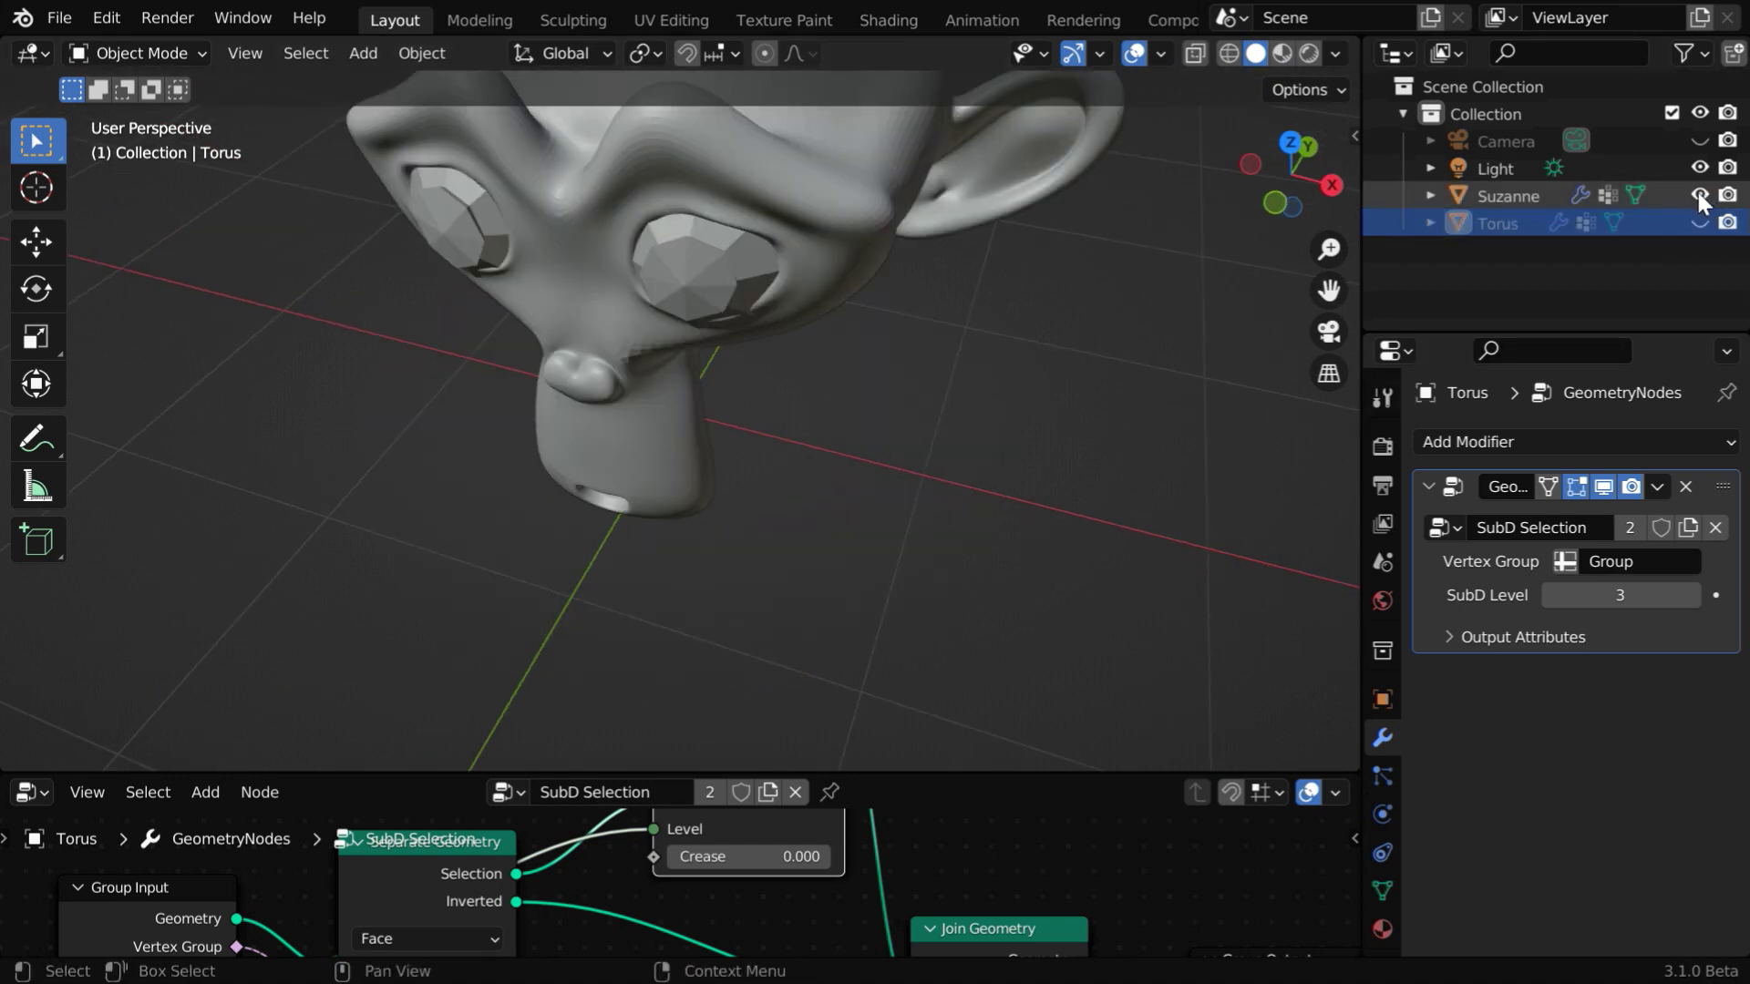
pyautogui.click(673, 432)
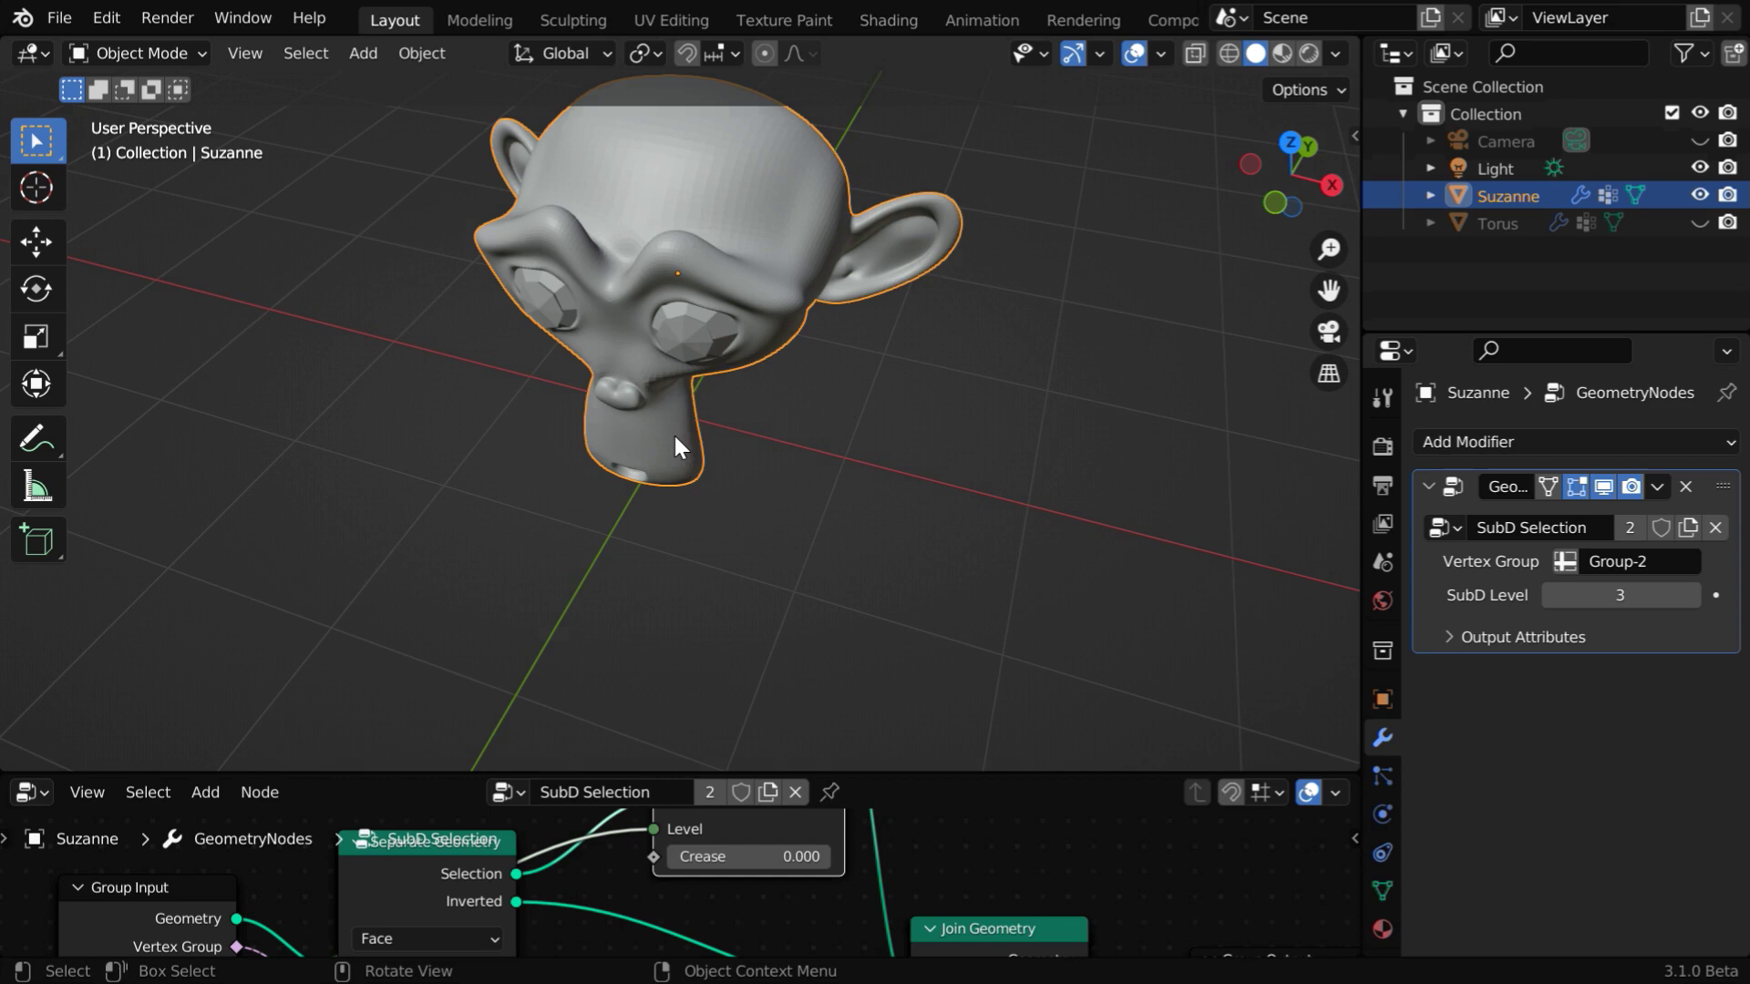
pyautogui.moveTo(673, 432); pyautogui.dragTo(911, 538, button='middle')
pyautogui.moveTo(942, 770); pyautogui.dragTo(925, 433)
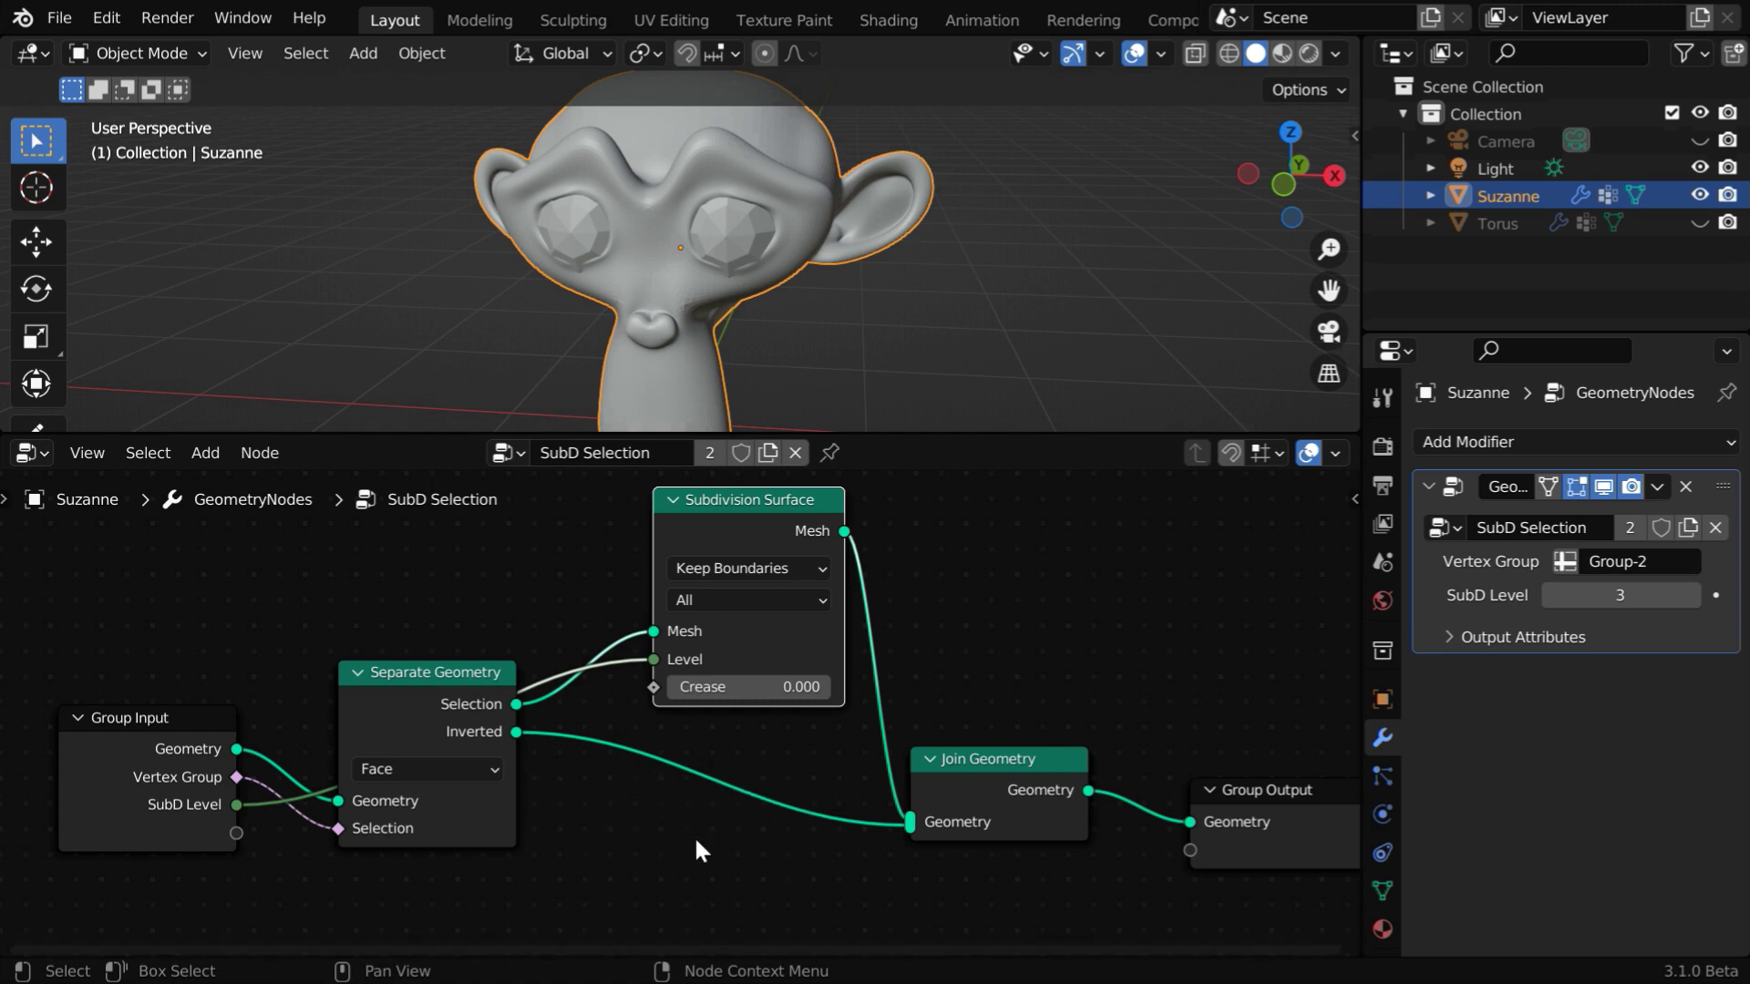
# Step: Insert an Extrude Mesh node on the link between Inverted and Join Geometry
pyautogui.click(209, 455)
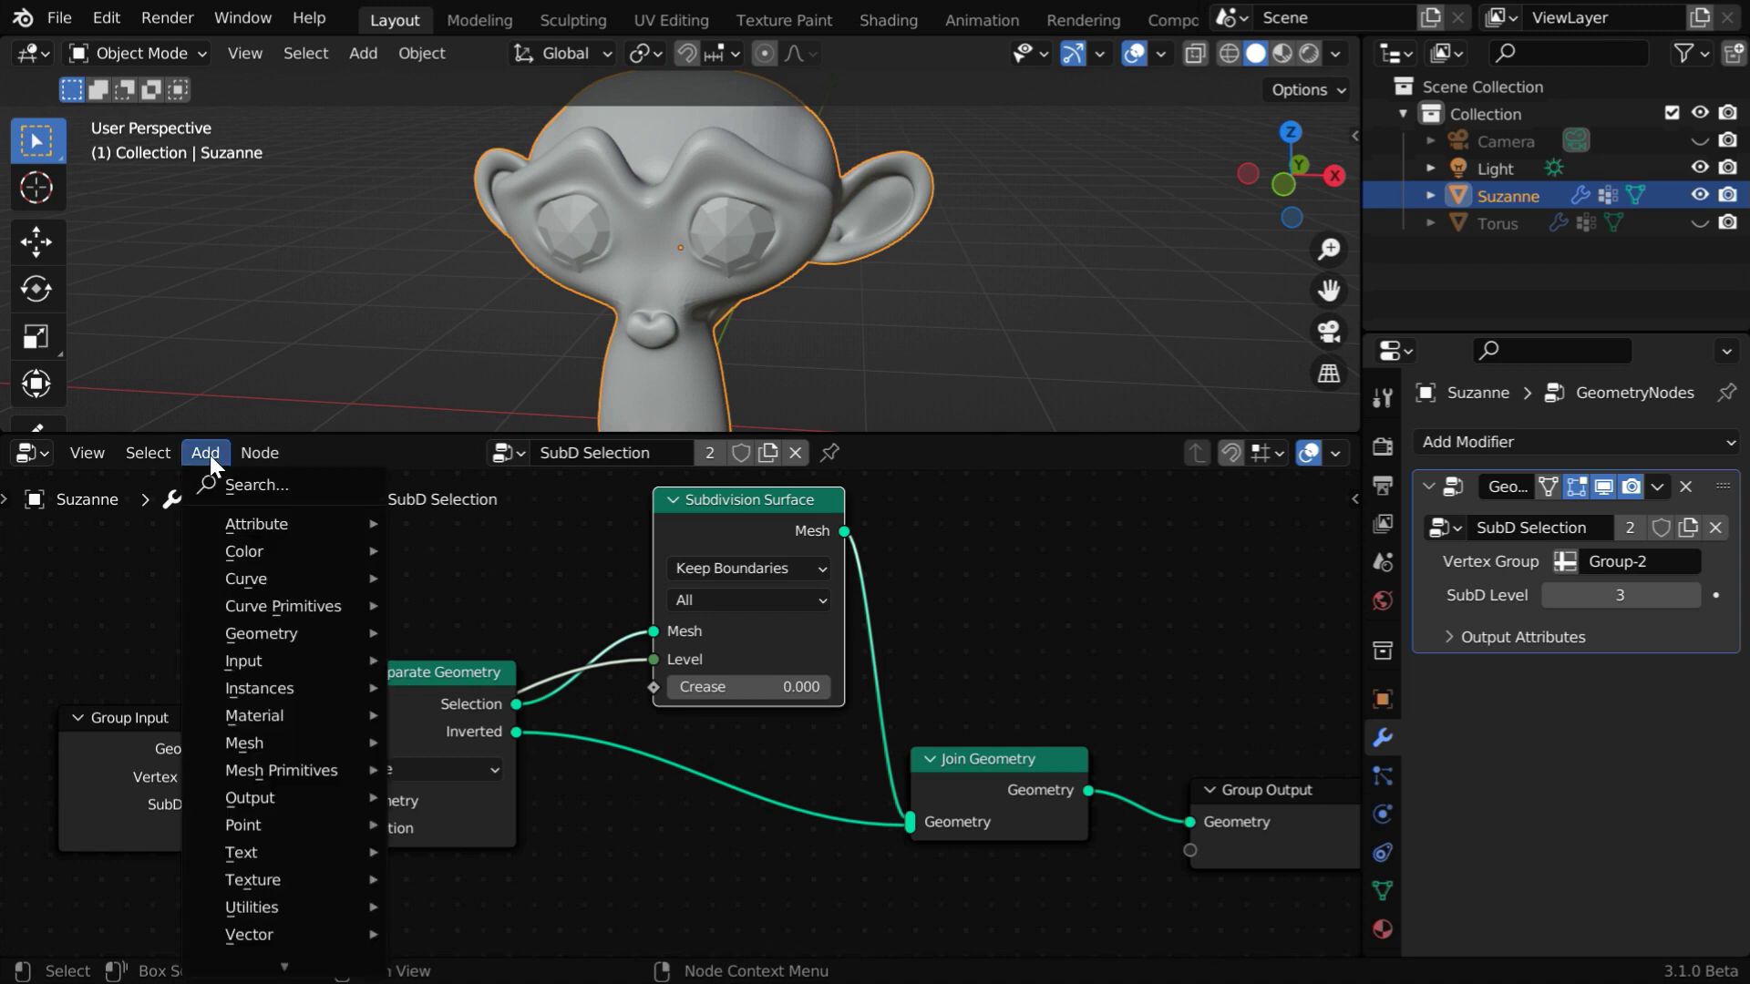
pyautogui.moveTo(297, 738)
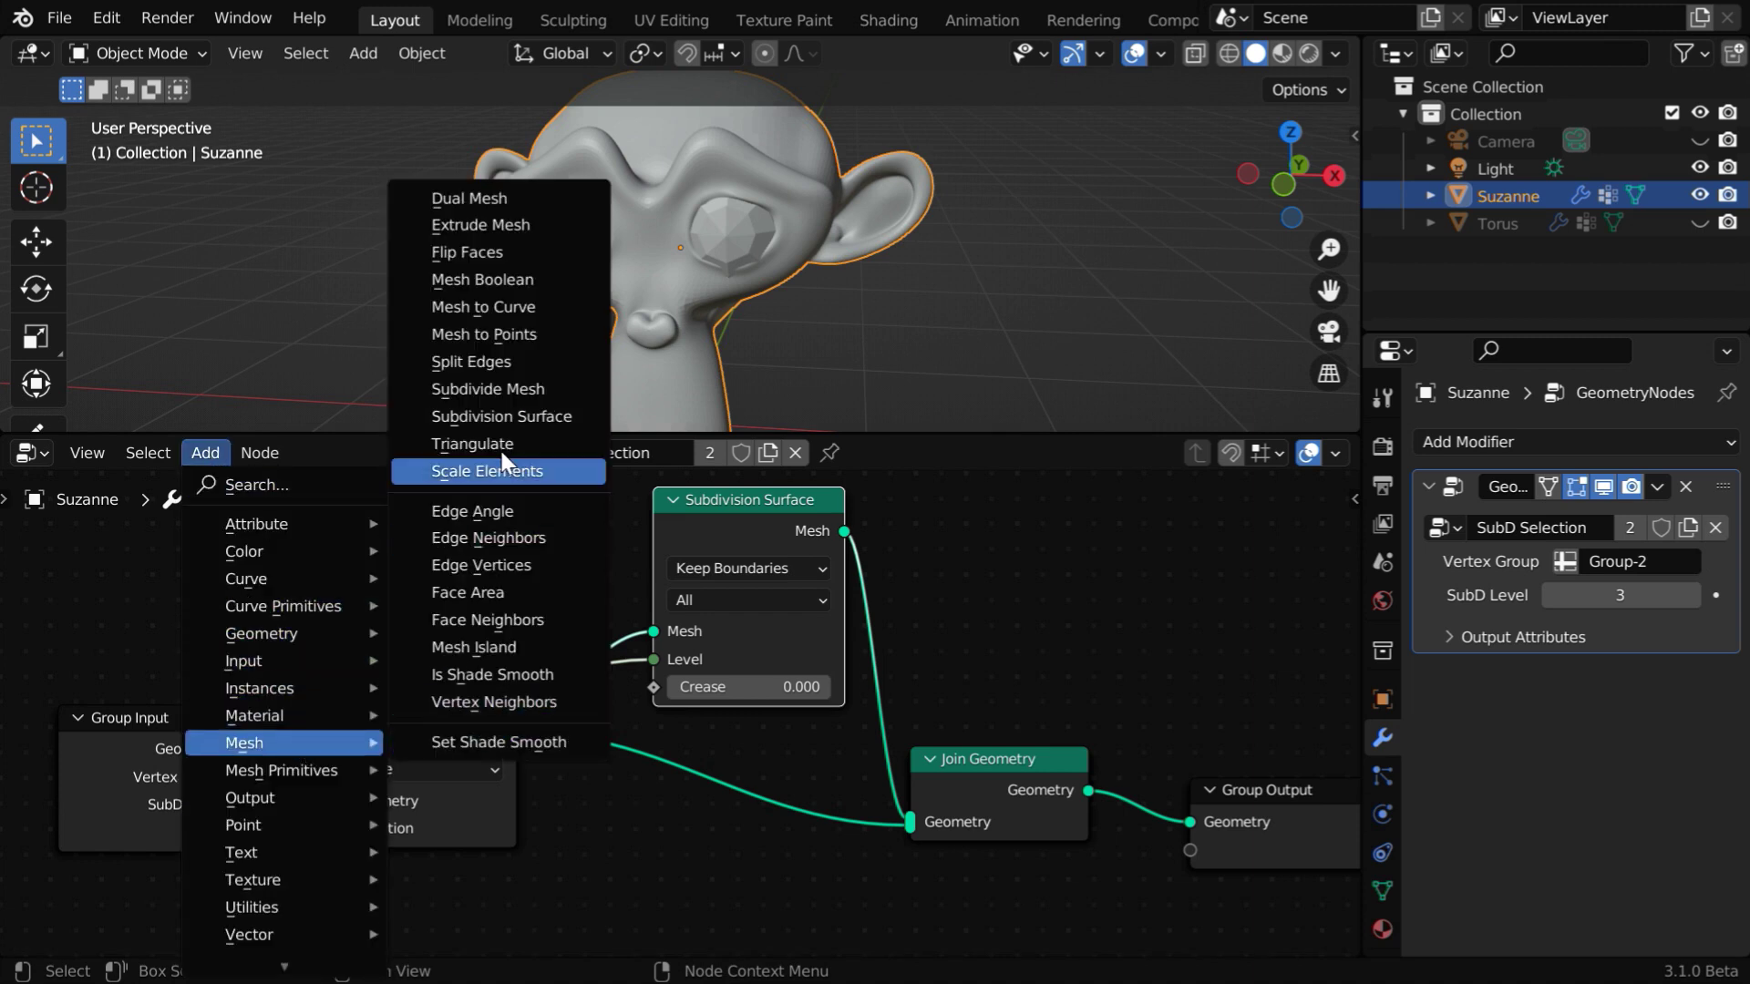
pyautogui.click(510, 224)
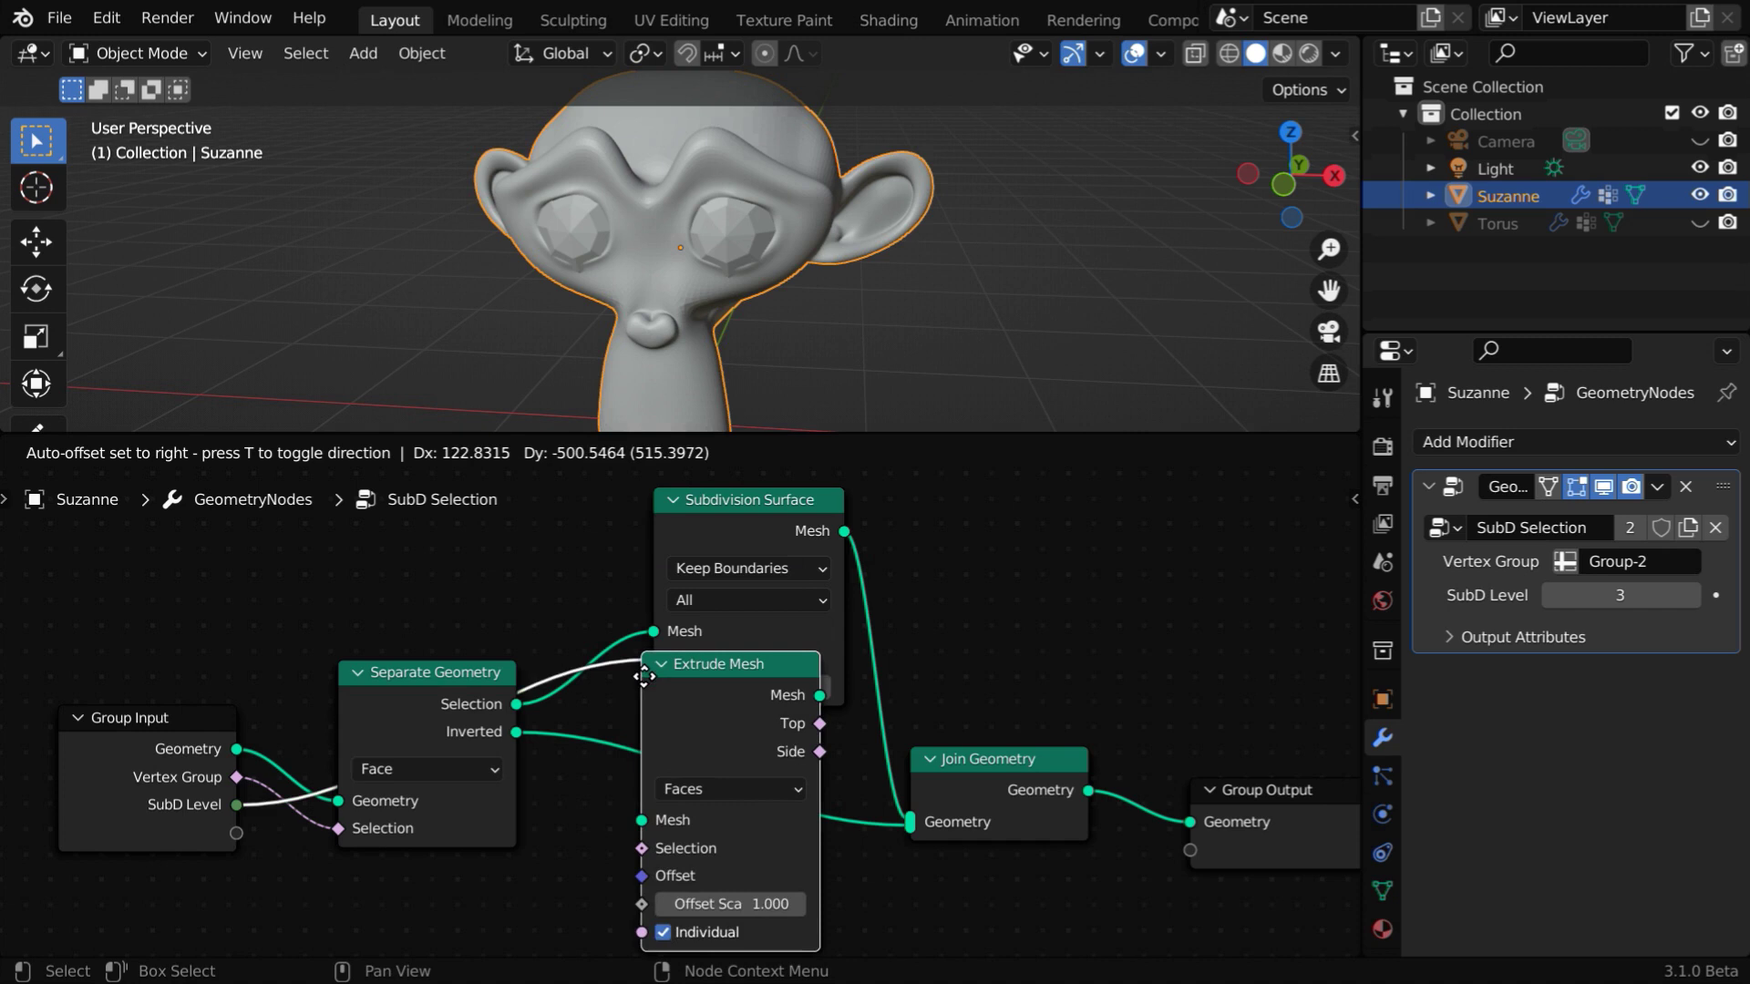
pyautogui.click(637, 760)
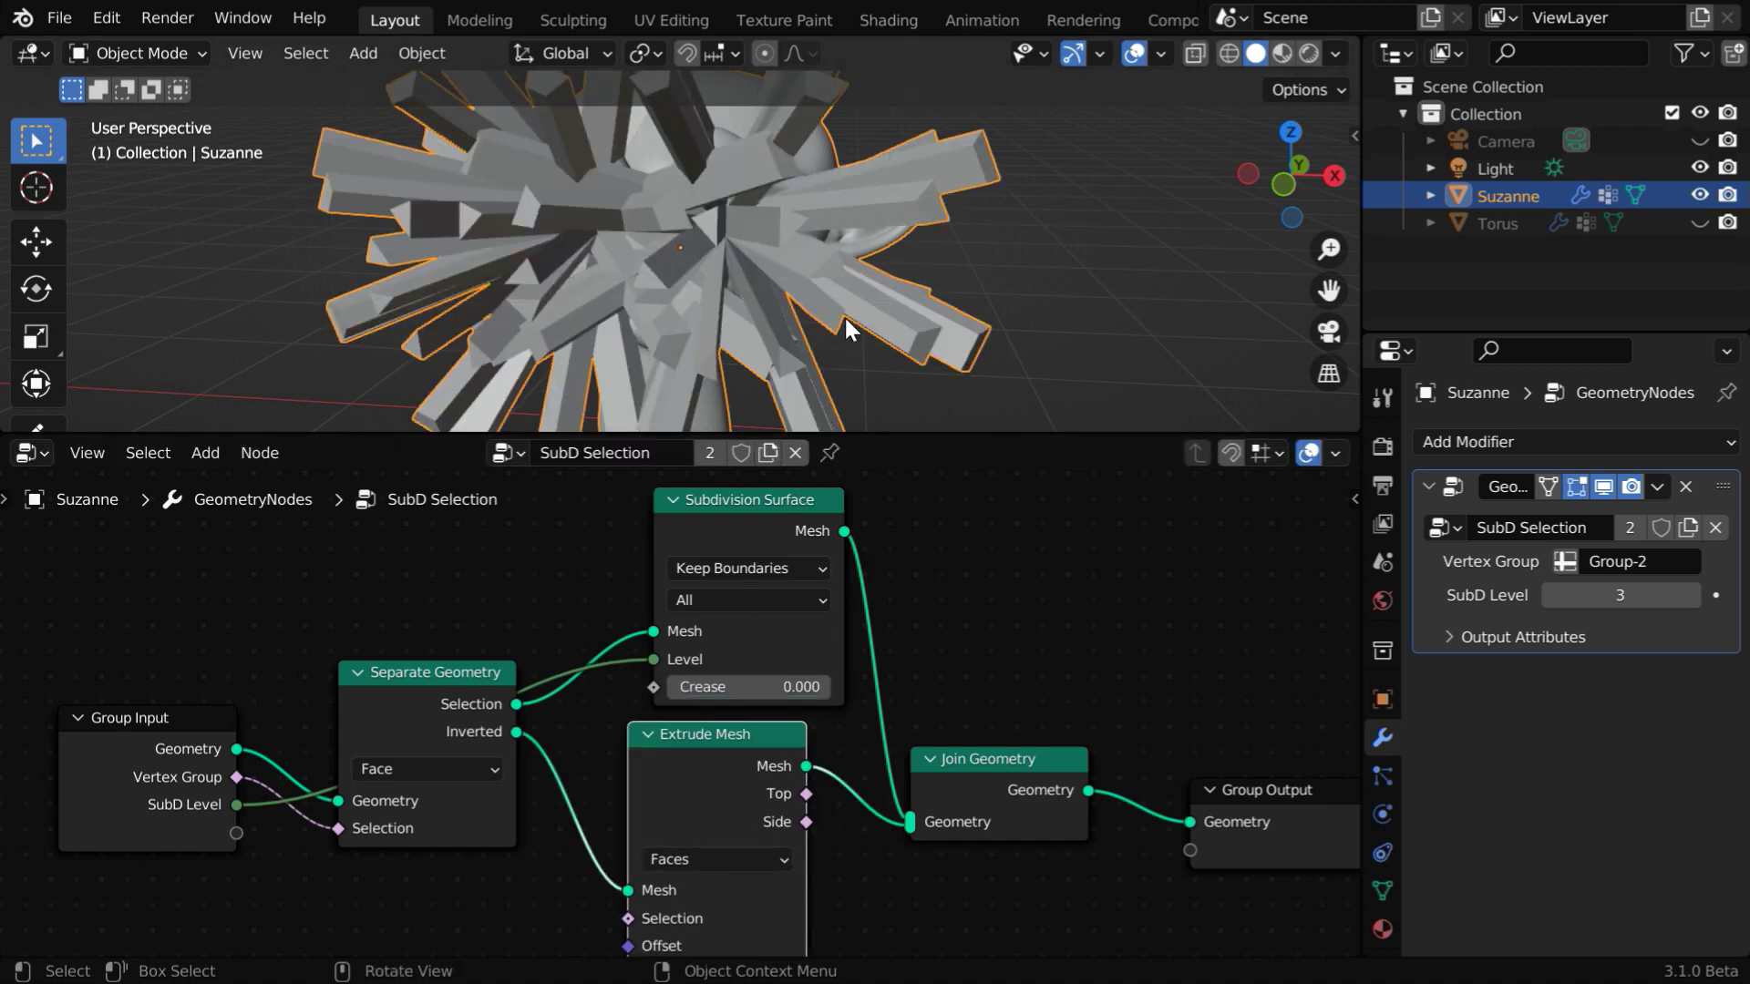
pyautogui.scroll(-4, 840, 319)
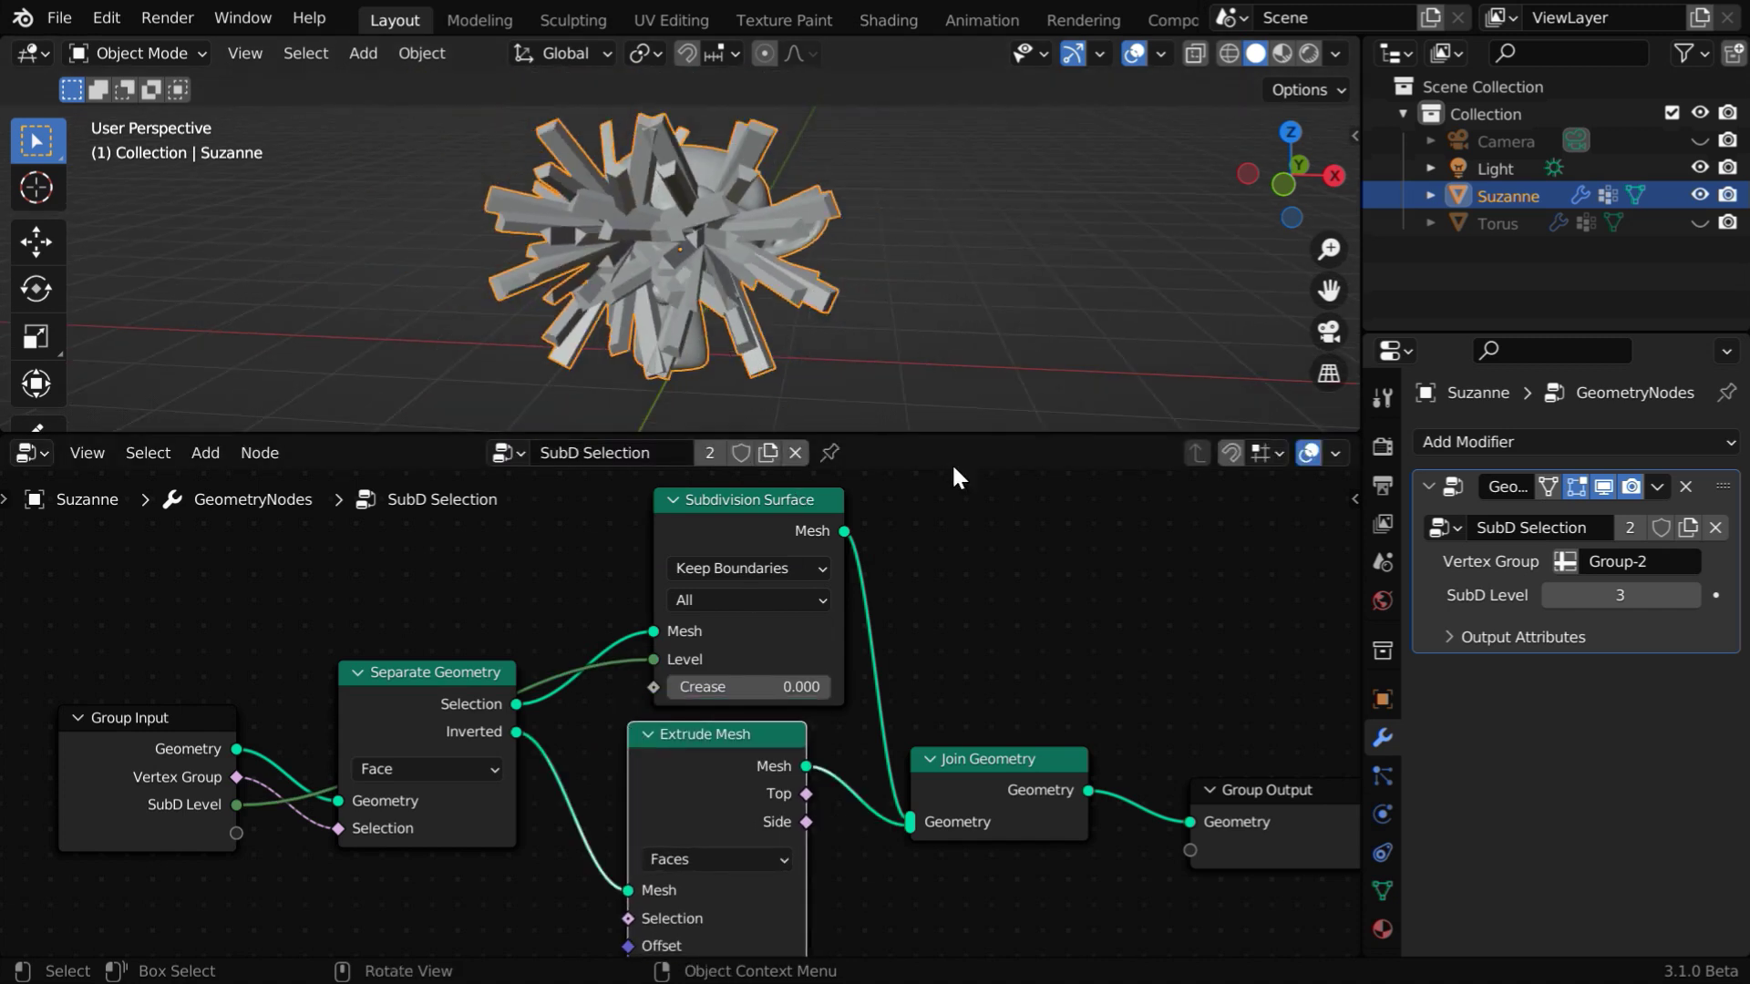
pyautogui.moveTo(890, 787); pyautogui.dragTo(841, 646, button='middle')
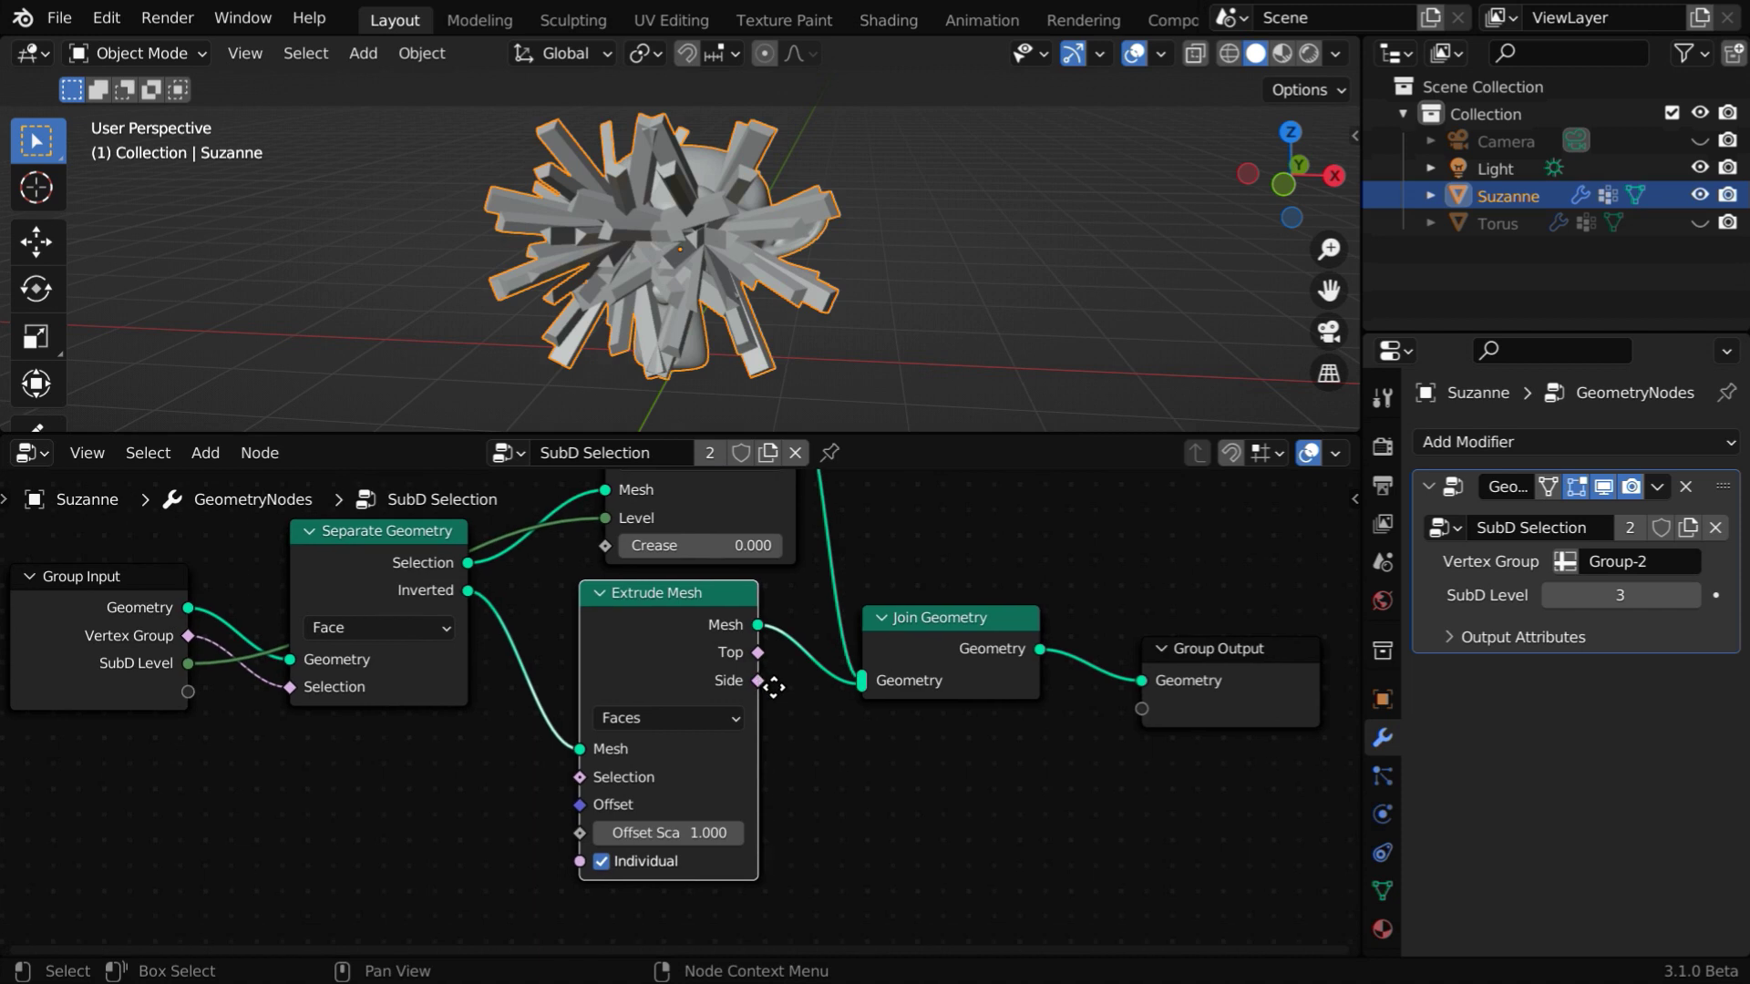
# Step: Set the Extrude Mesh Offset Scale to 0.1 and tidy the node layout
pyautogui.click(740, 834)
pyautogui.write('0.1')
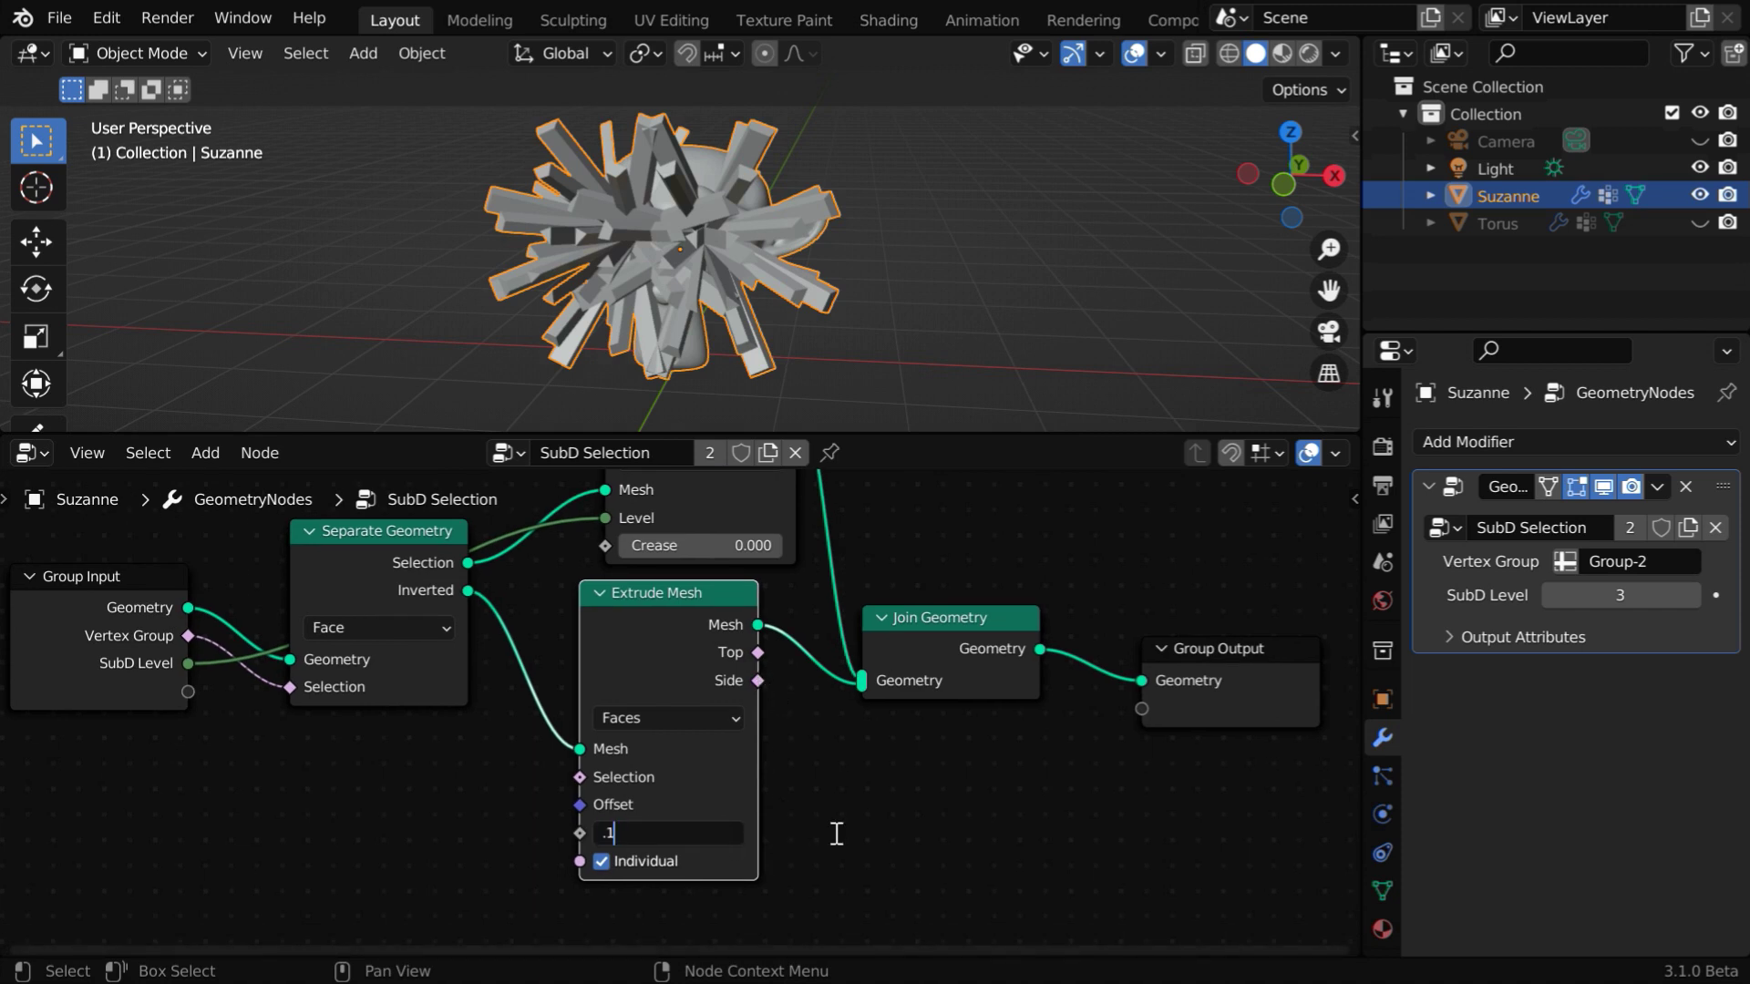
pyautogui.press('Return')
pyautogui.scroll(3, 762, 277)
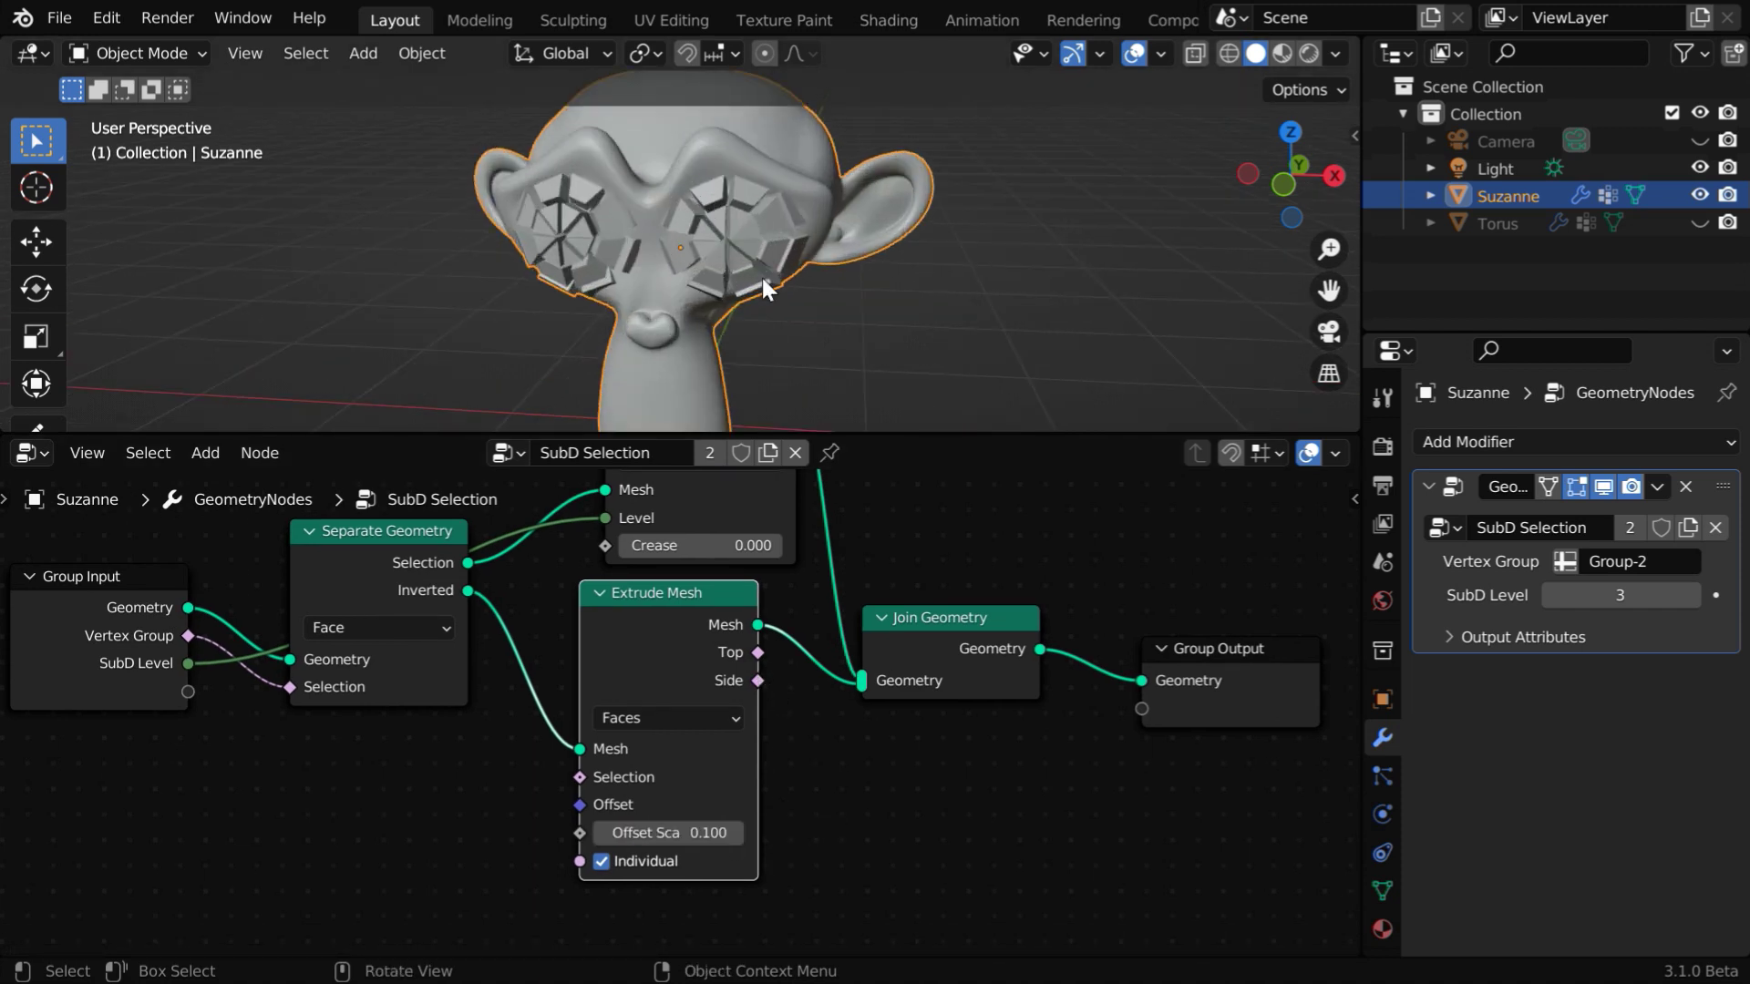
pyautogui.moveTo(868, 501); pyautogui.dragTo(701, 693, button='middle')
pyautogui.moveTo(782, 789); pyautogui.dragTo(833, 757)
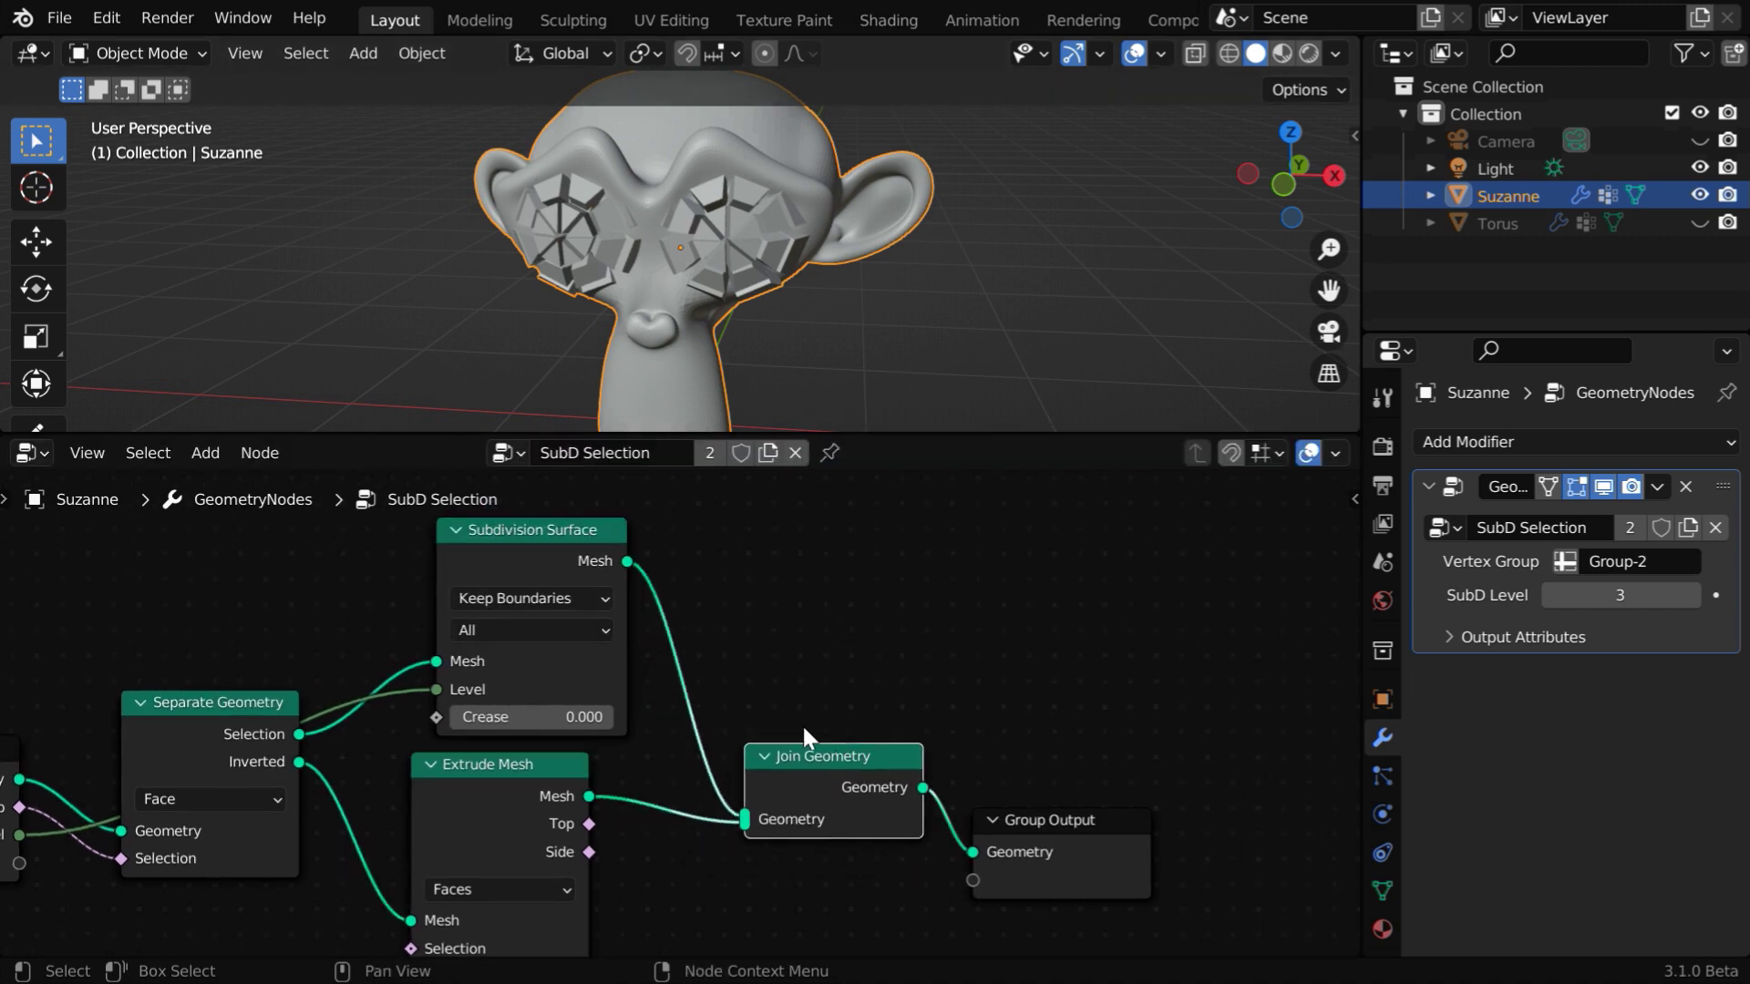
# Step: Duplicate the Subdivision Surface node and insert it between Extrude Mesh and Join Geometry
pyautogui.click(534, 533)
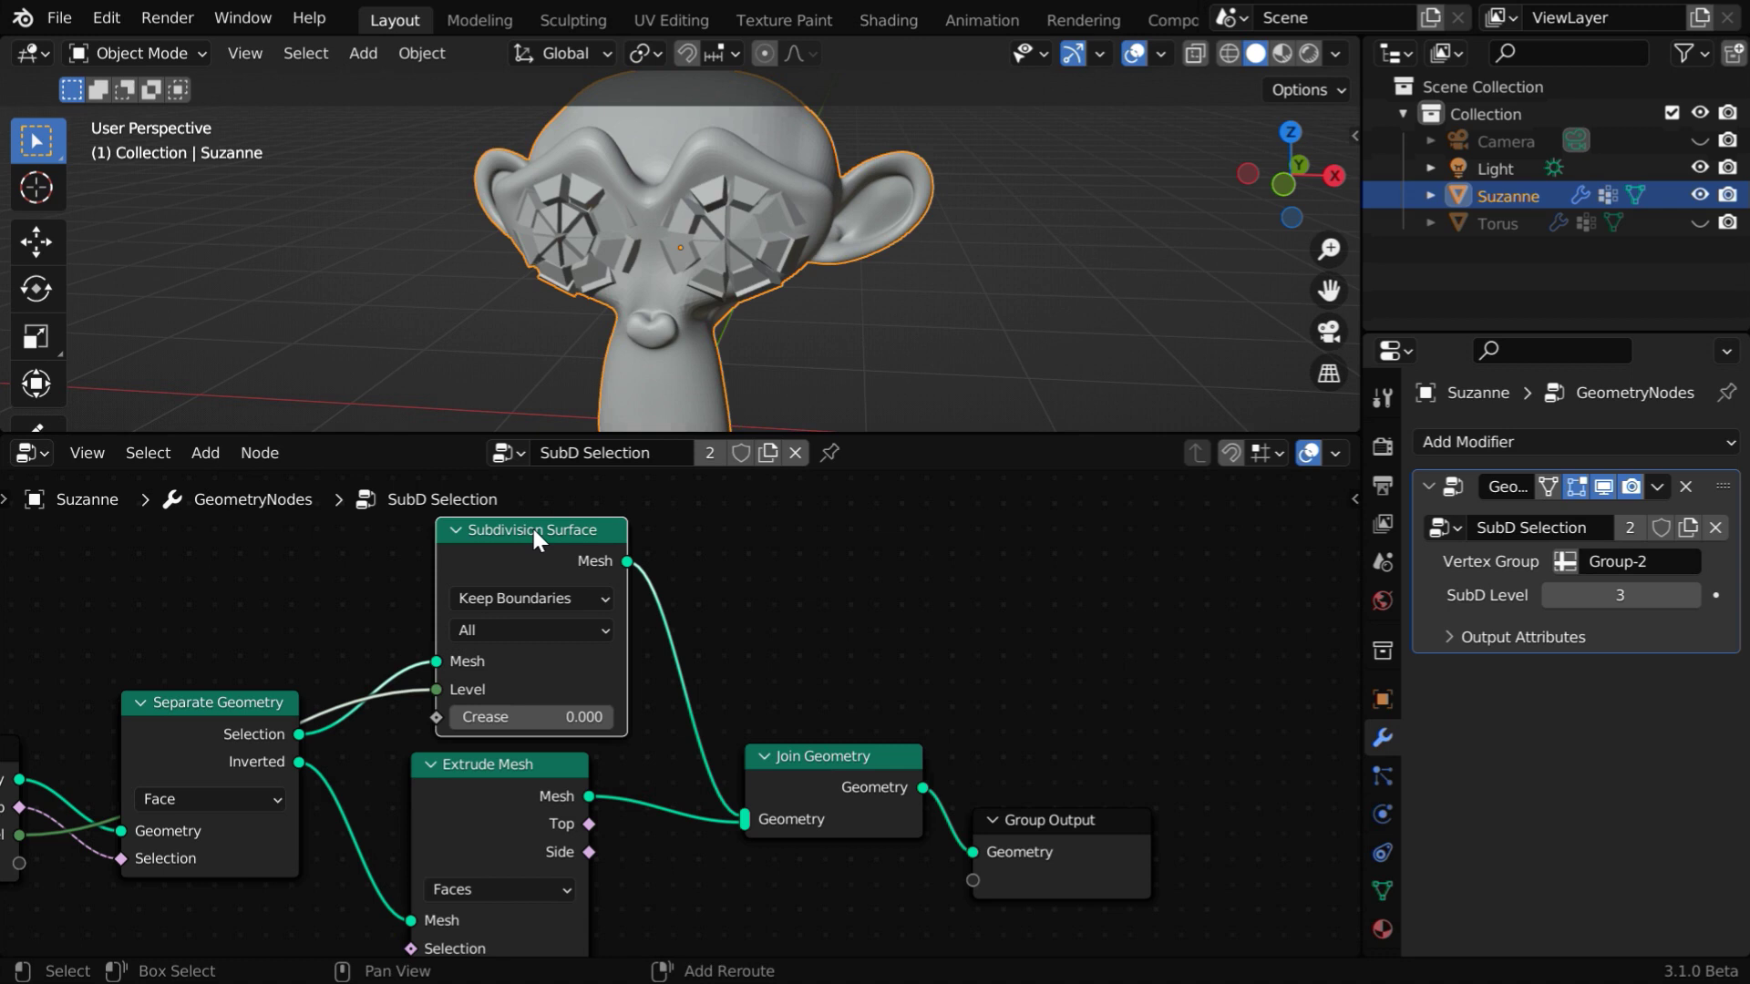
pyautogui.hotkey('shift', 'd')
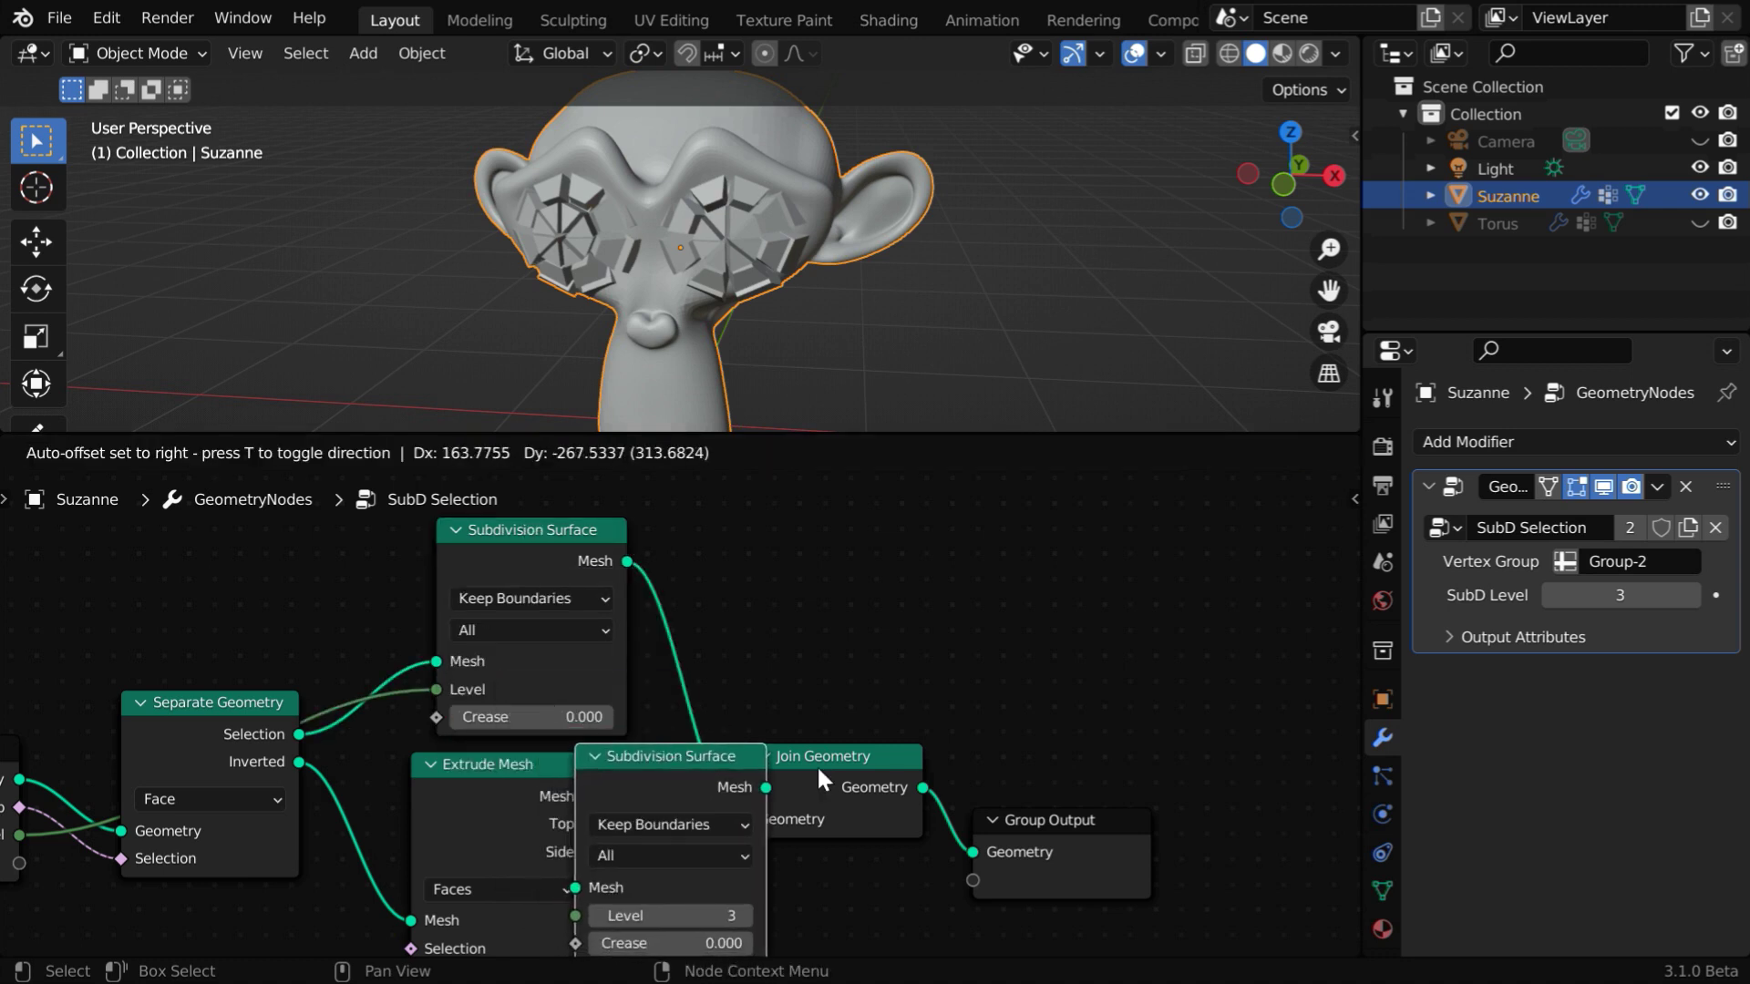
pyautogui.click(839, 771)
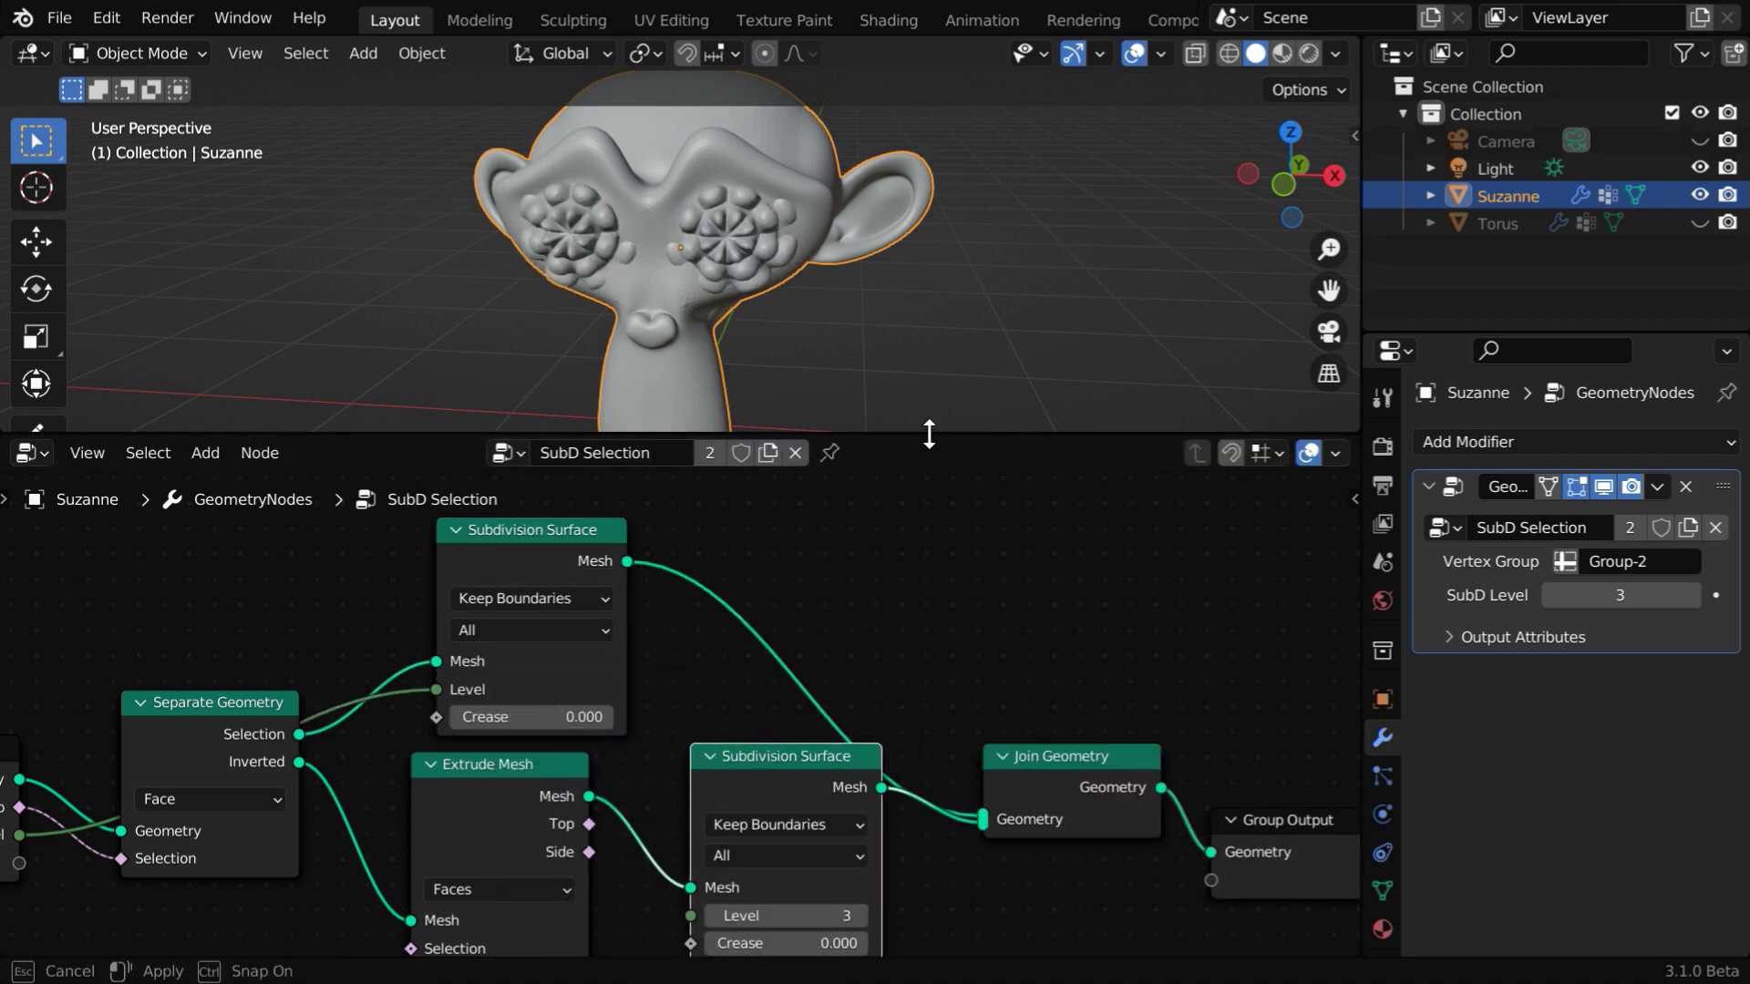
pyautogui.moveTo(930, 434); pyautogui.dragTo(930, 534)
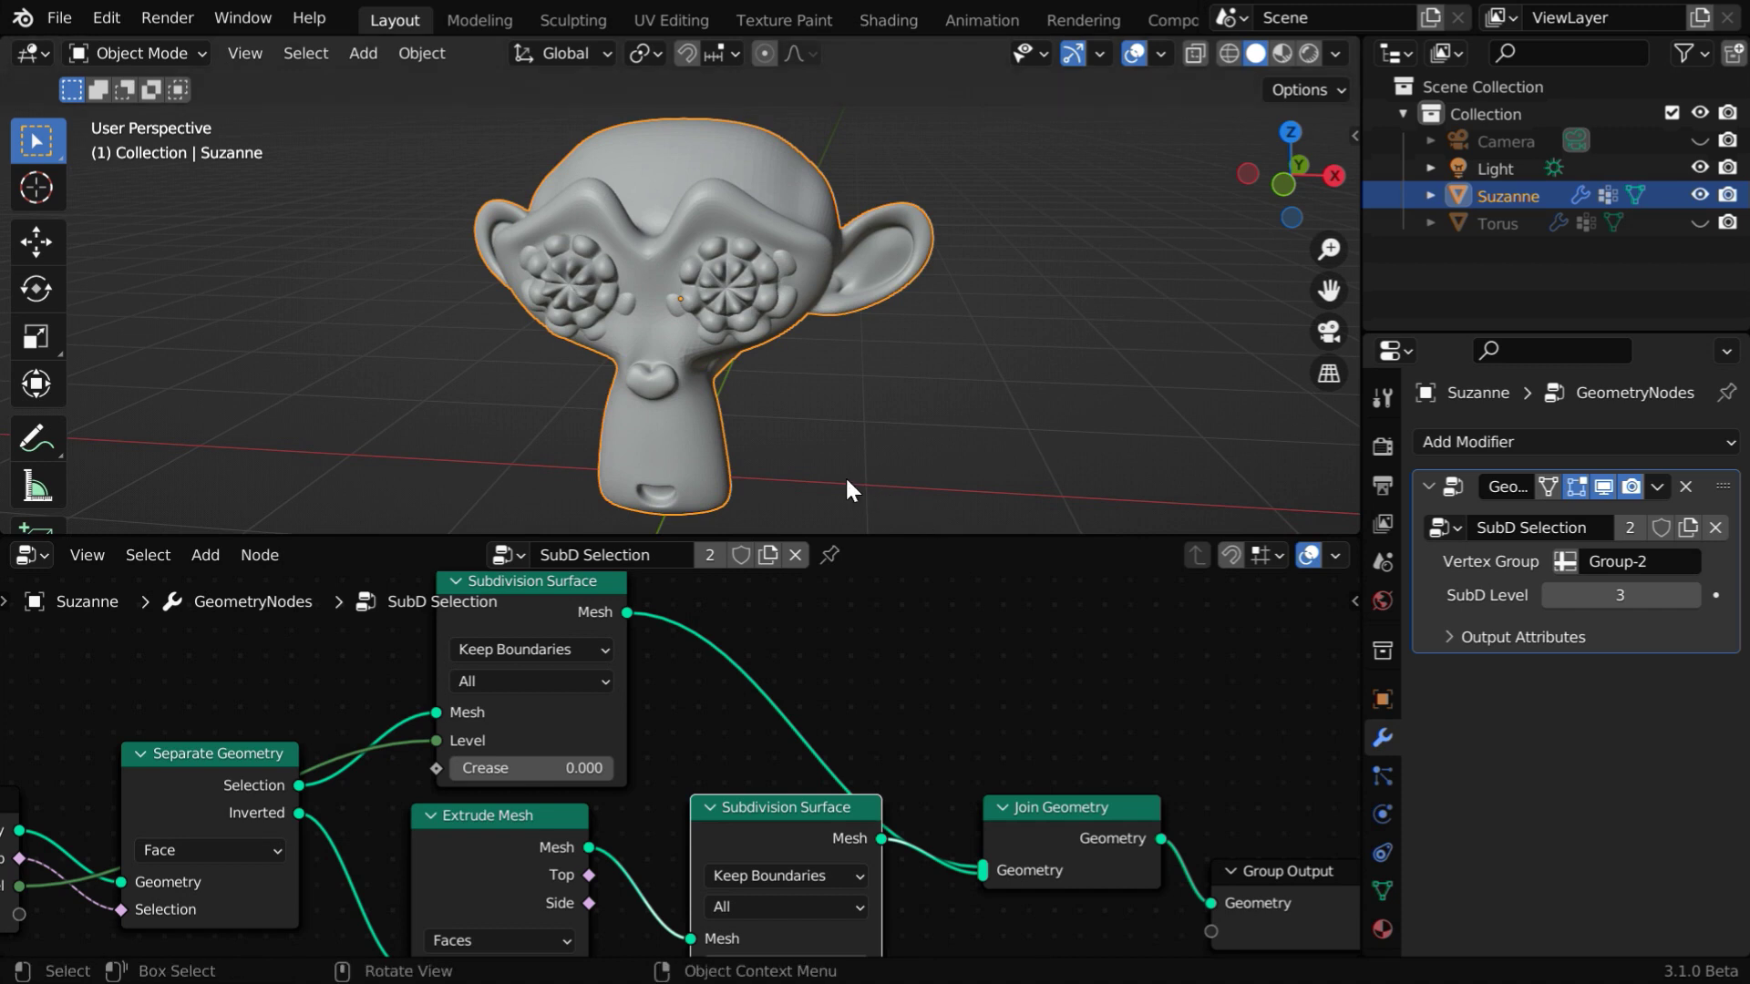
pyautogui.moveTo(811, 450)
pyautogui.mouseDown(button='middle')
pyautogui.moveTo(961, 453)
pyautogui.moveTo(715, 440)
pyautogui.moveTo(878, 435)
pyautogui.moveTo(844, 441)
pyautogui.mouseUp(button='middle')
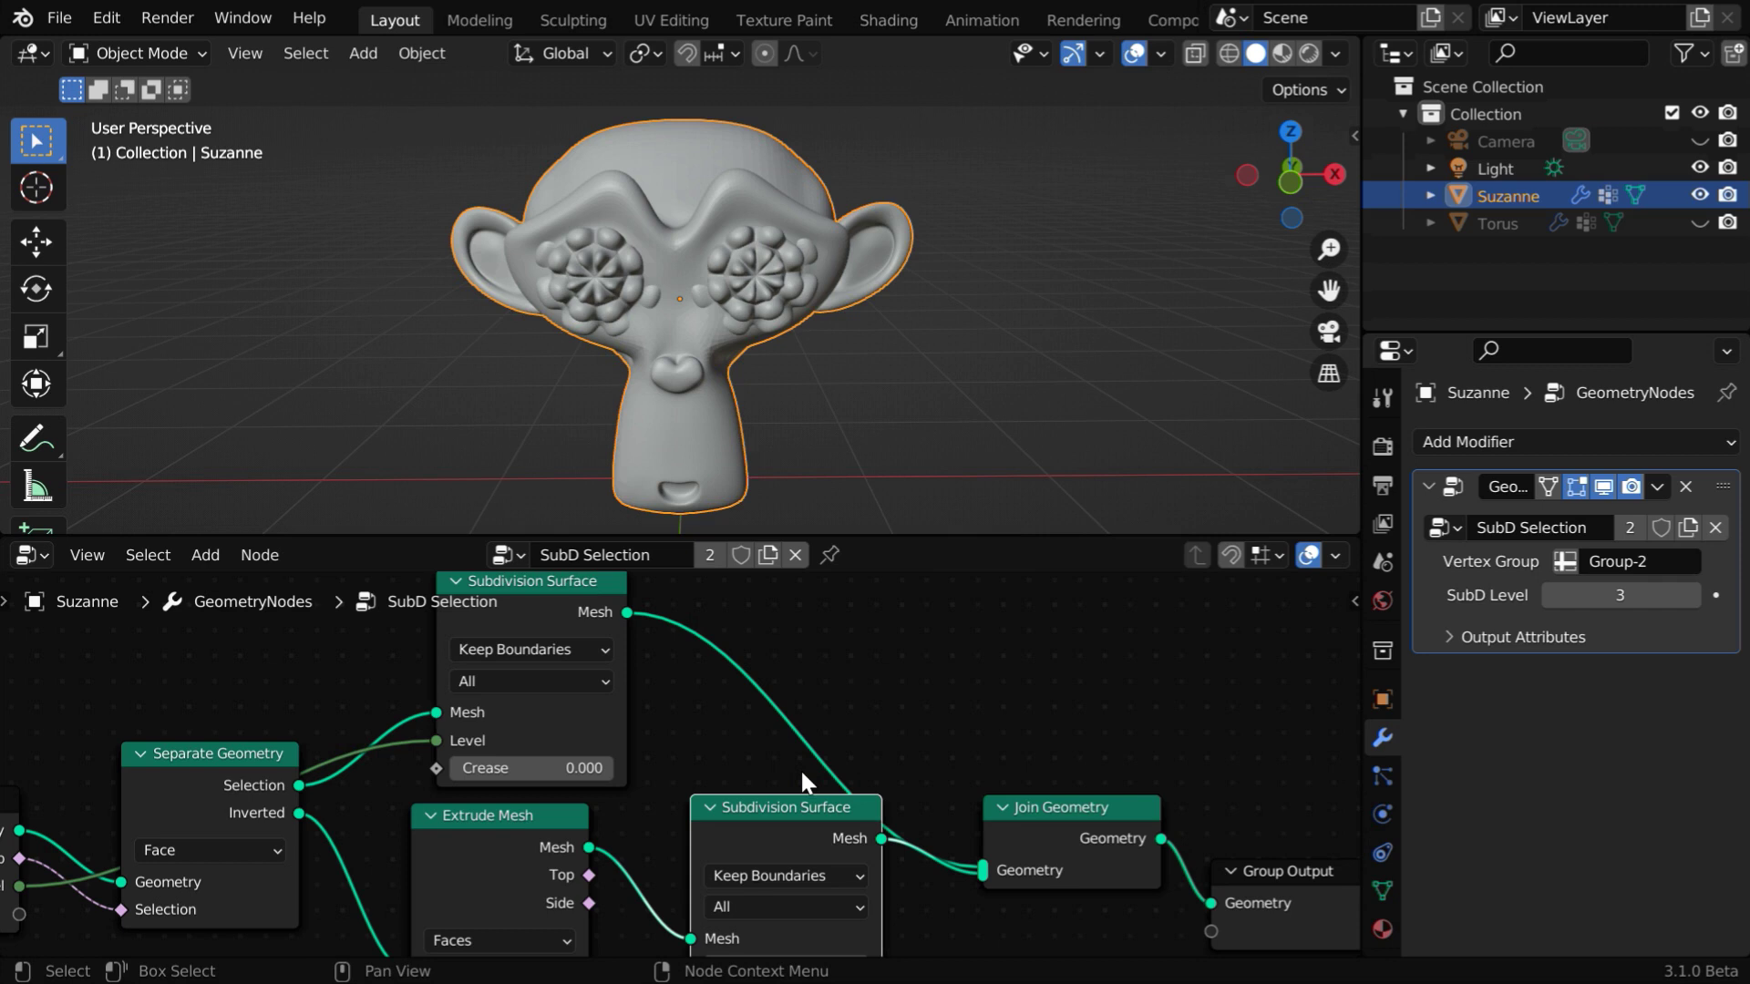
pyautogui.moveTo(802, 779); pyautogui.dragTo(906, 730, button='middle')
pyautogui.keyDown('ctrl'); pyautogui.moveTo(812, 686); pyautogui.dragTo(825, 749, button='middle'); pyautogui.keyUp('ctrl')
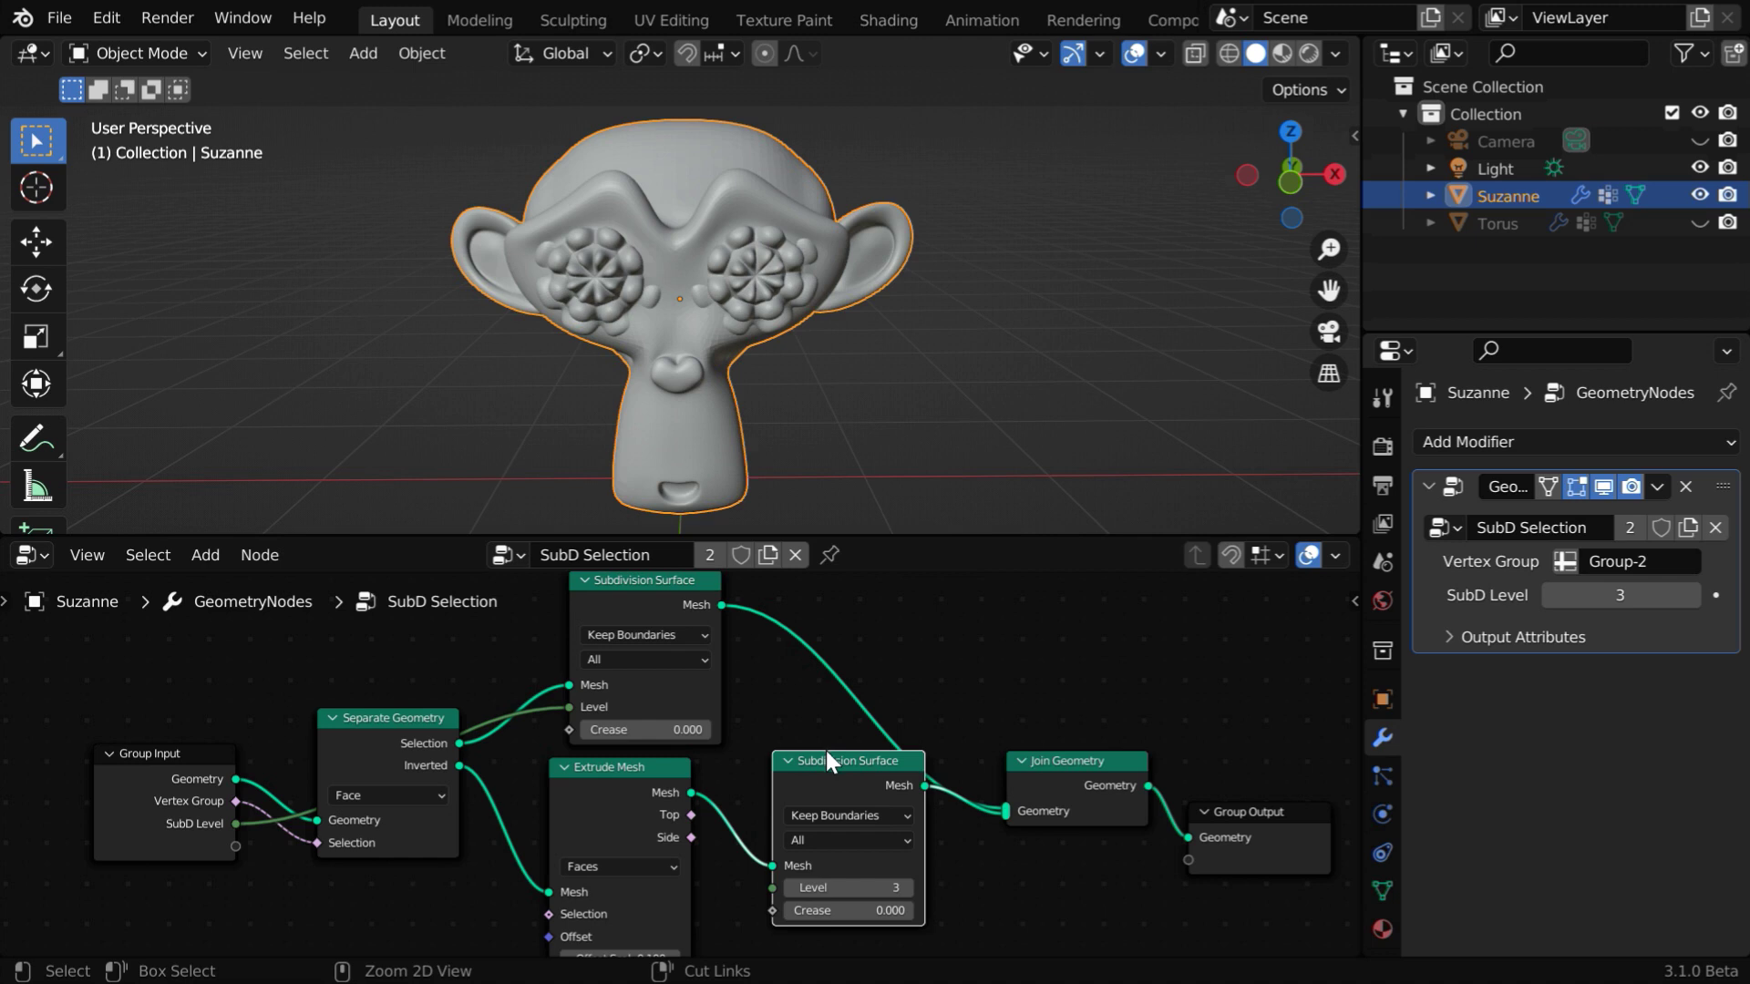
pyautogui.click(856, 469)
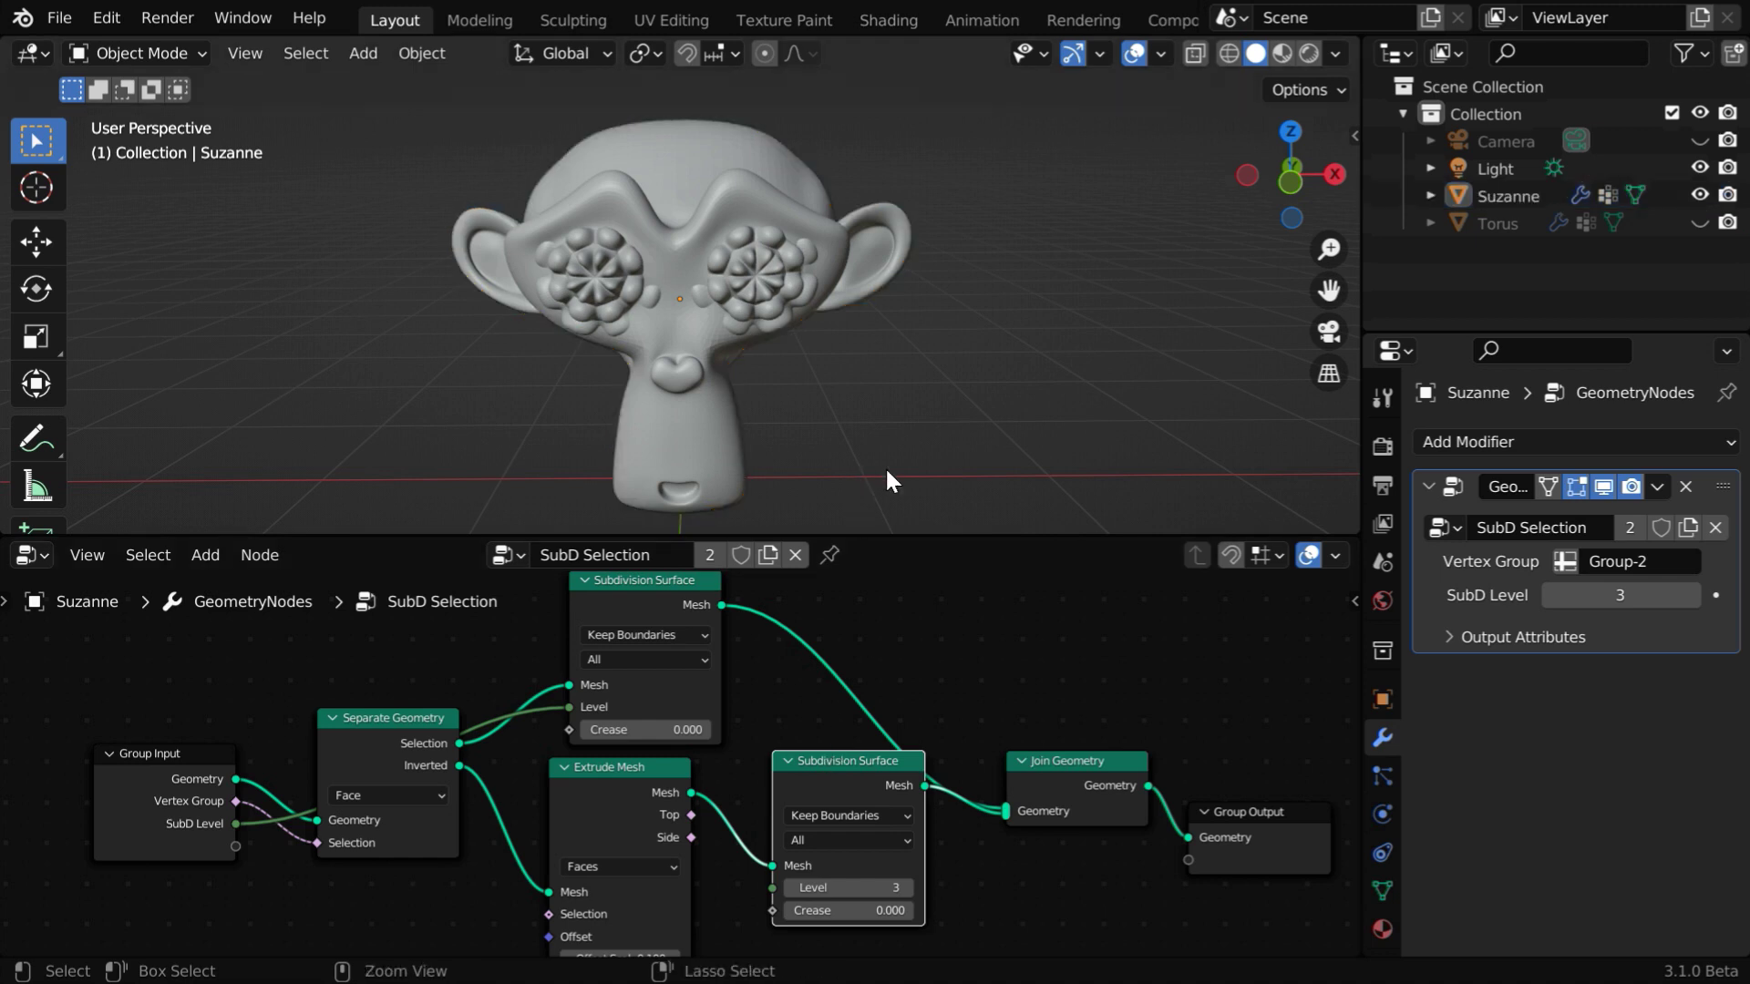
pyautogui.keyDown('ctrl'); pyautogui.moveTo(884, 466); pyautogui.dragTo(920, 446, button='middle'); pyautogui.keyUp('ctrl')
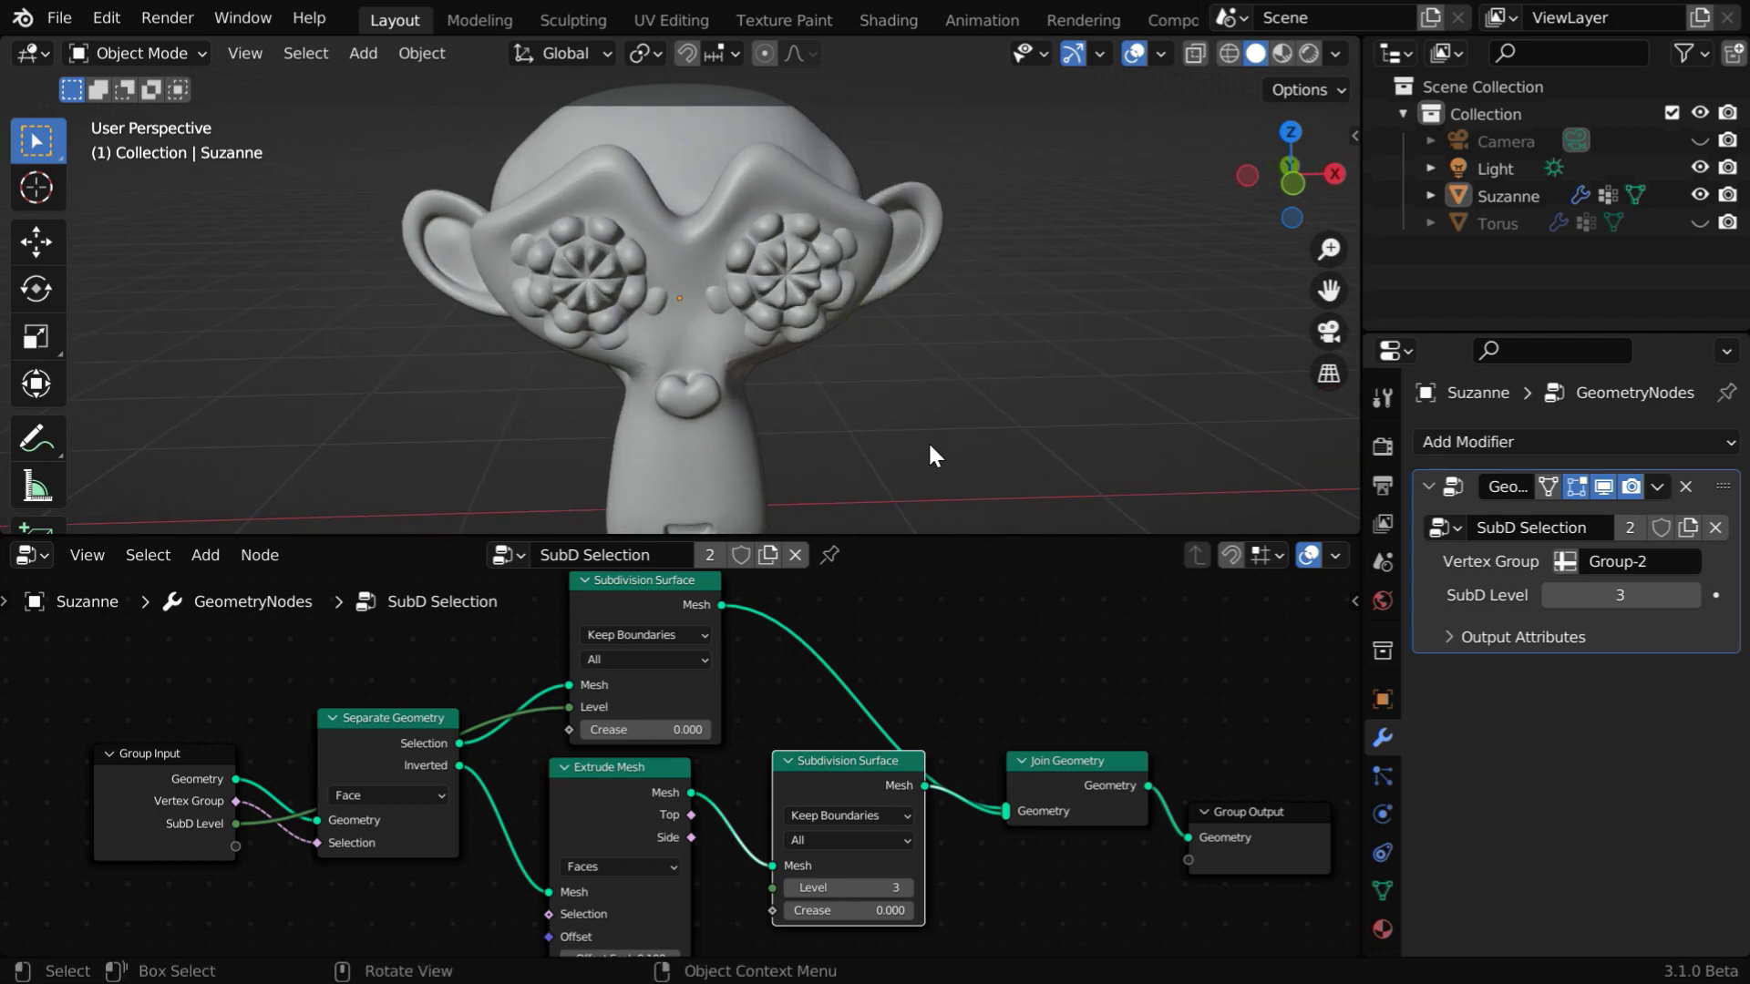